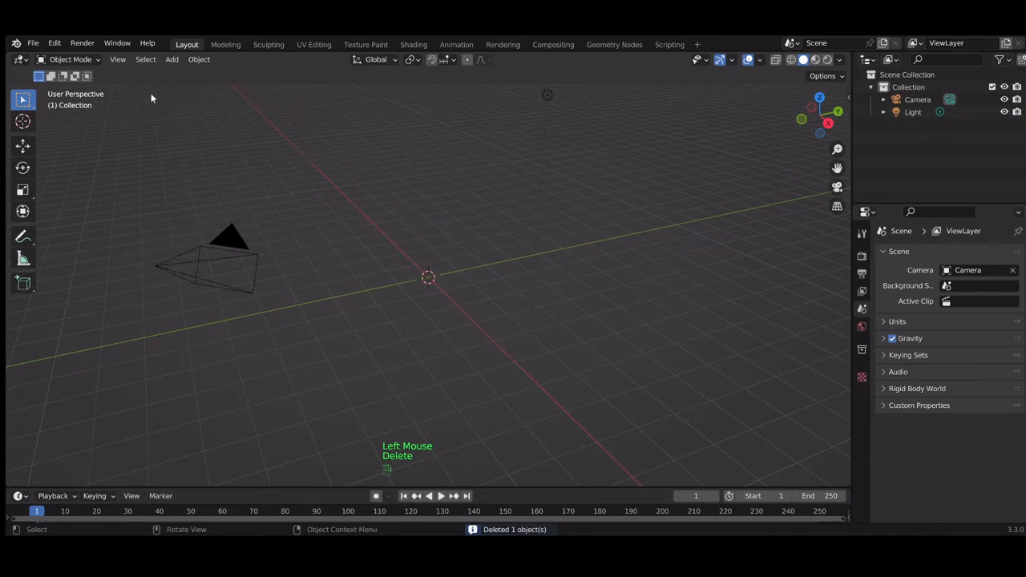
Search the add-on preferences for "extra", enable the Add Mesh: Extra Objects add-on and close the preferences.
left_click(56, 44)
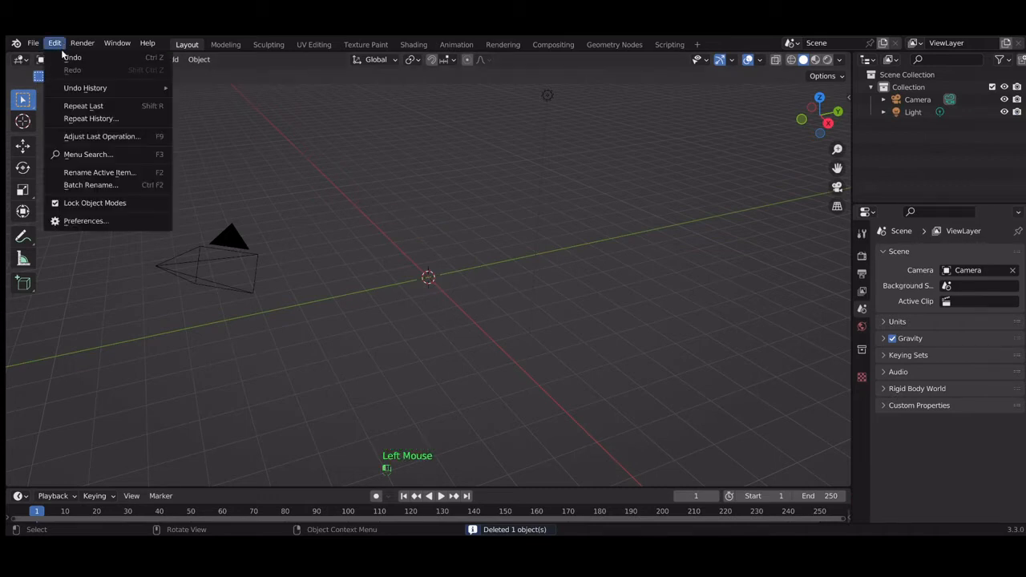
left_click(112, 223)
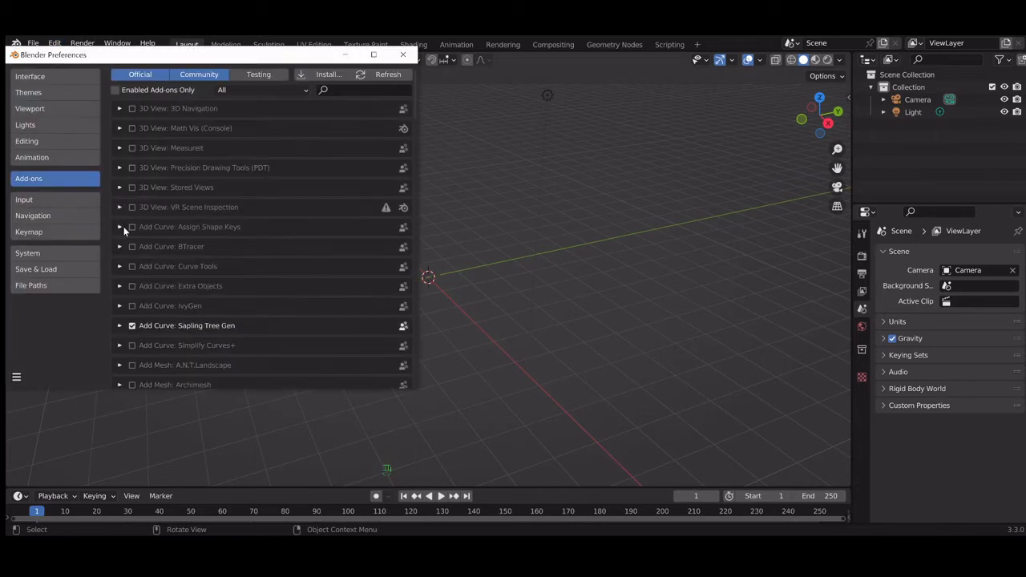
left_click_drag(167, 58, 194, 50)
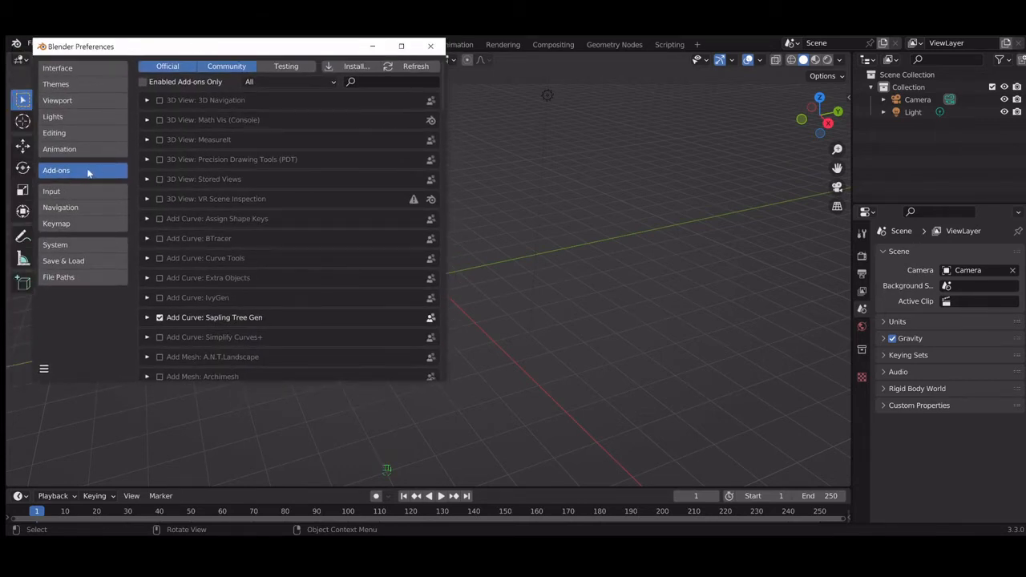
left_click(357, 81)
type("extra")
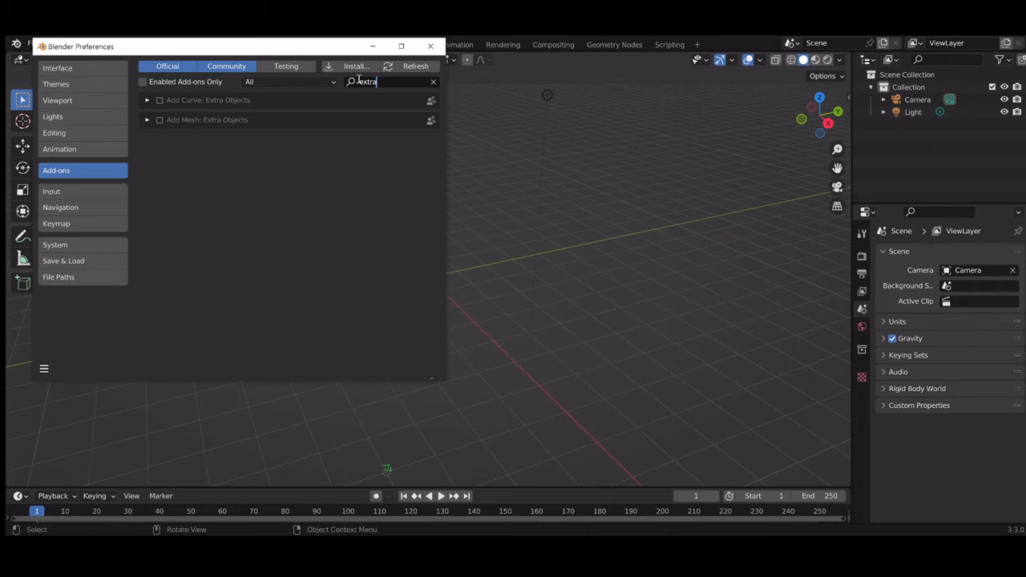
left_click(159, 121)
left_click(429, 47)
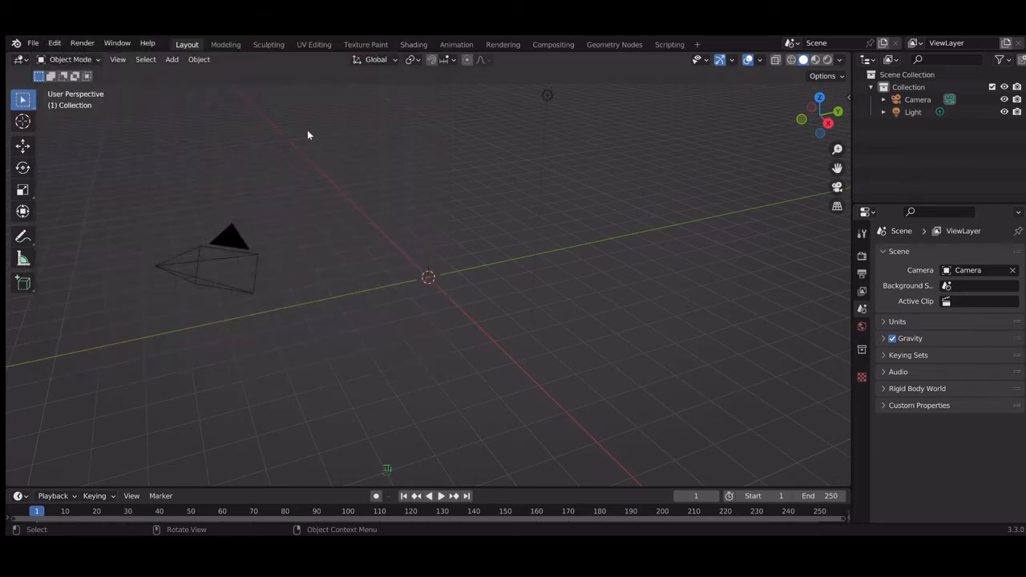
left_click(172, 59)
mouse_move(181, 73)
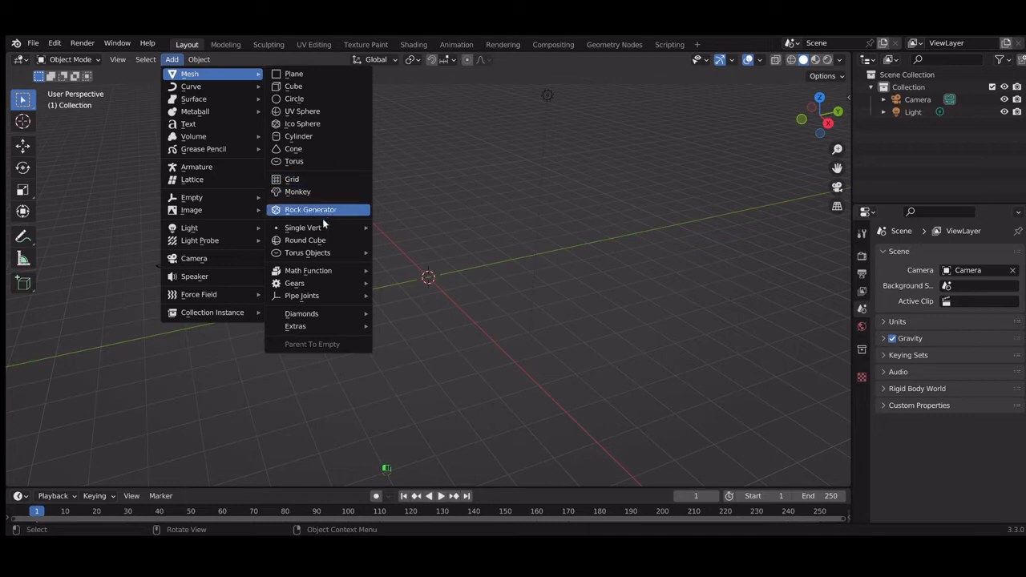
mouse_move(329, 257)
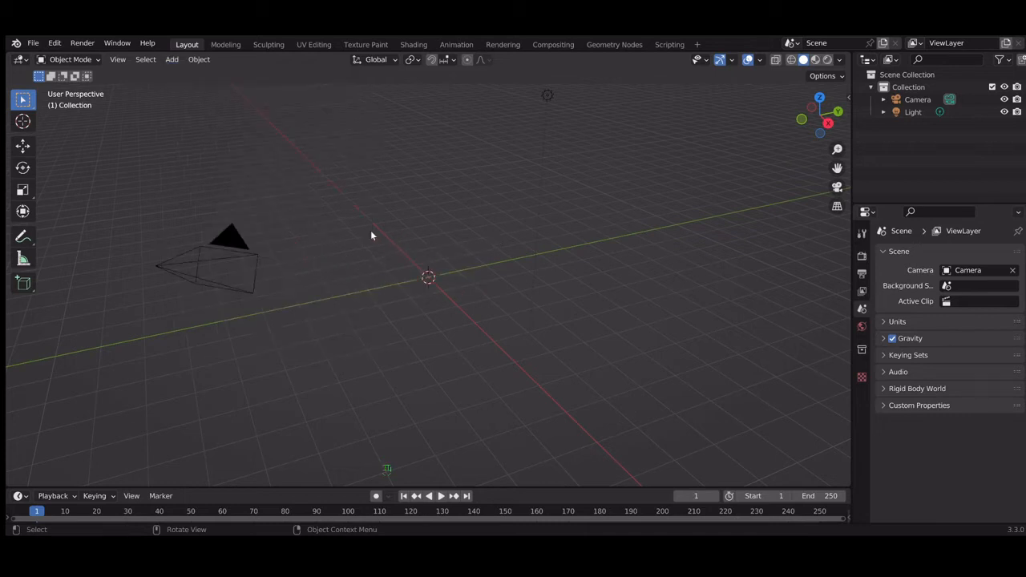
Add a rock to the scene with the Rock Generator and expand its creation settings.
key("shift+a")
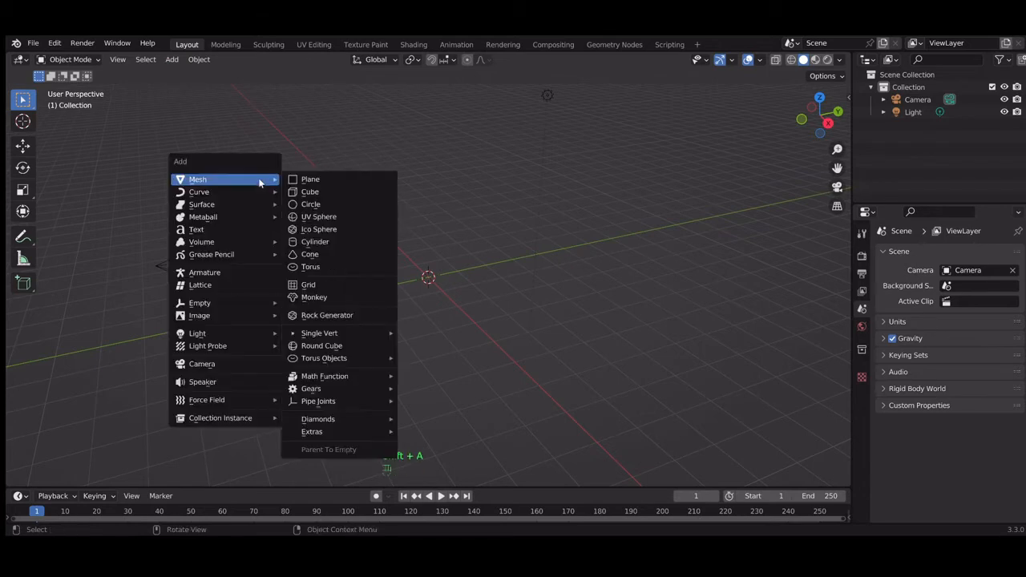
left_click(361, 315)
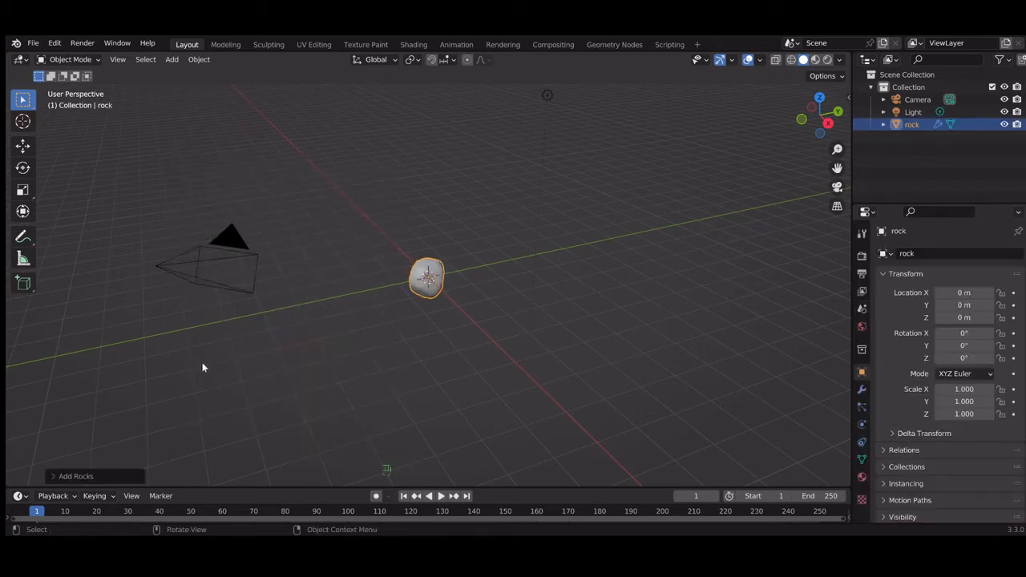
left_click(99, 480)
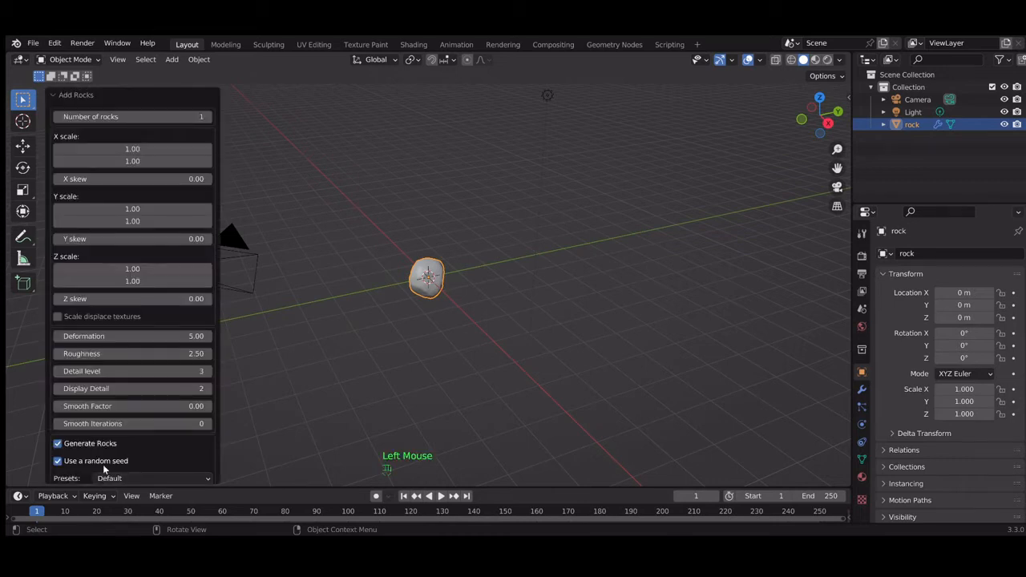
Try generating 2 and 3 rocks, and set the number of rocks back to 1.
scroll(374, 290, "up", 3)
scroll(374, 290, "up", 1)
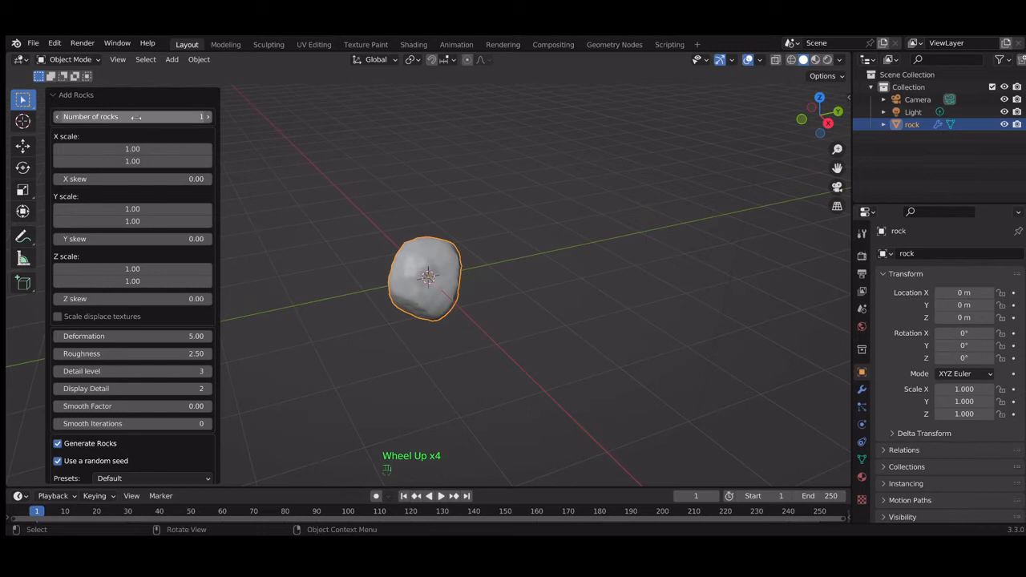
left_click(206, 117)
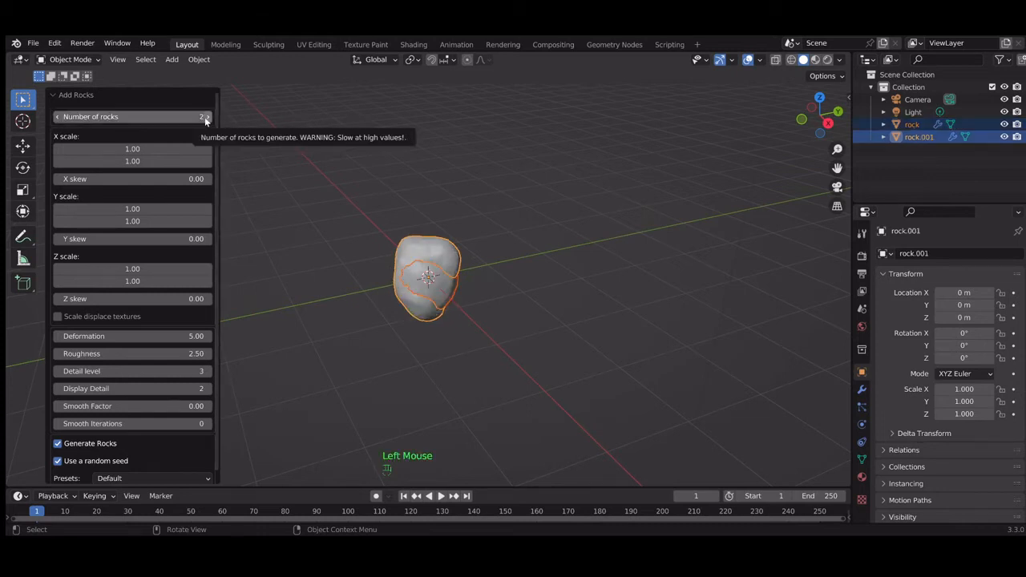
left_click(207, 117)
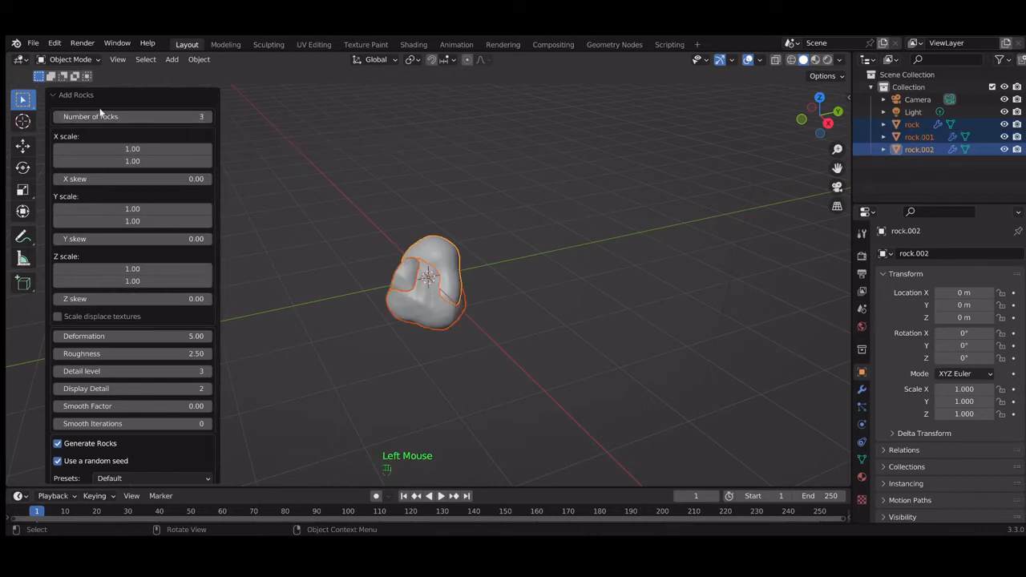
left_click(57, 117)
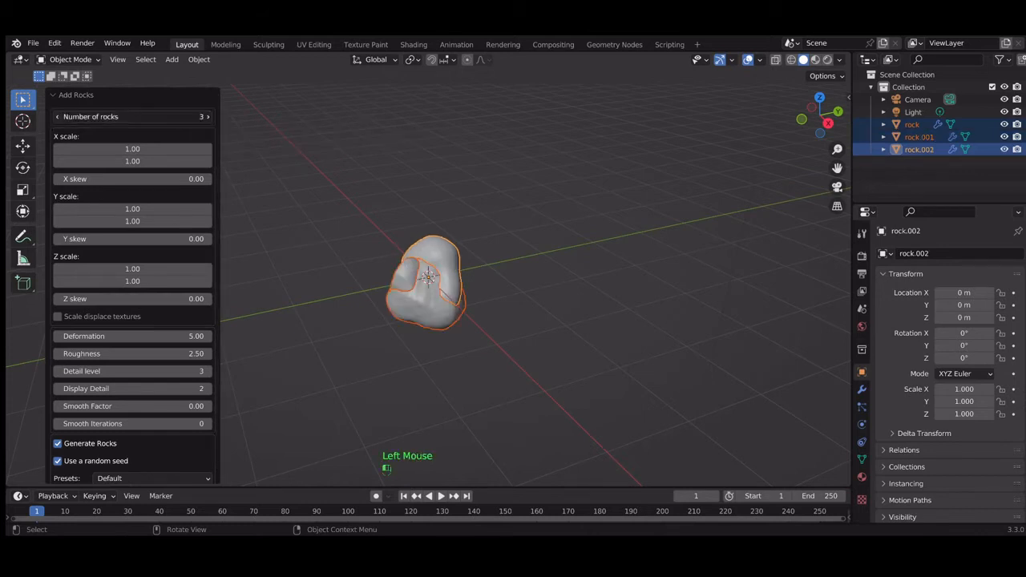
left_click(57, 117)
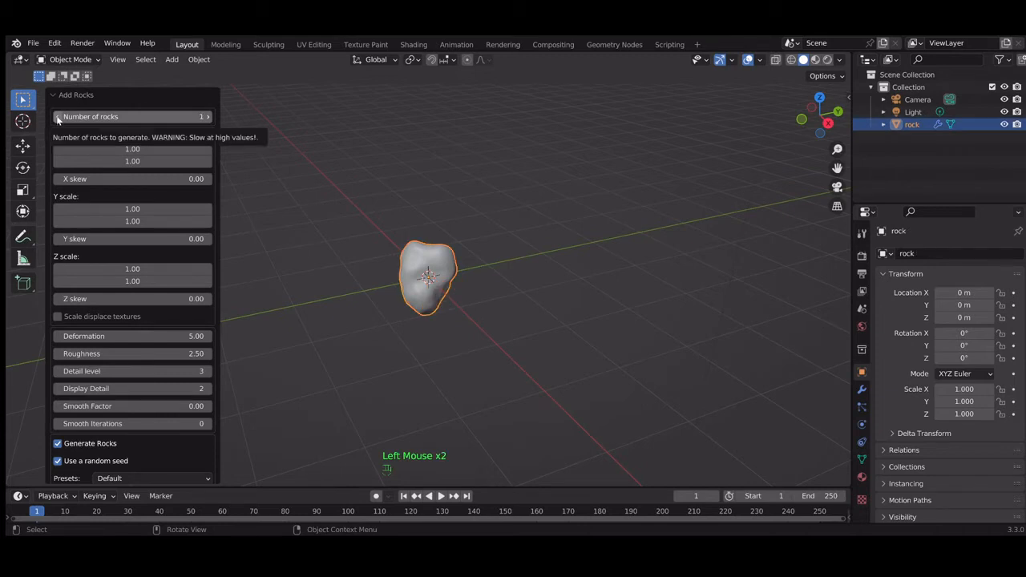
Set both X scale values of the rock to 1.5.
left_click(149, 152)
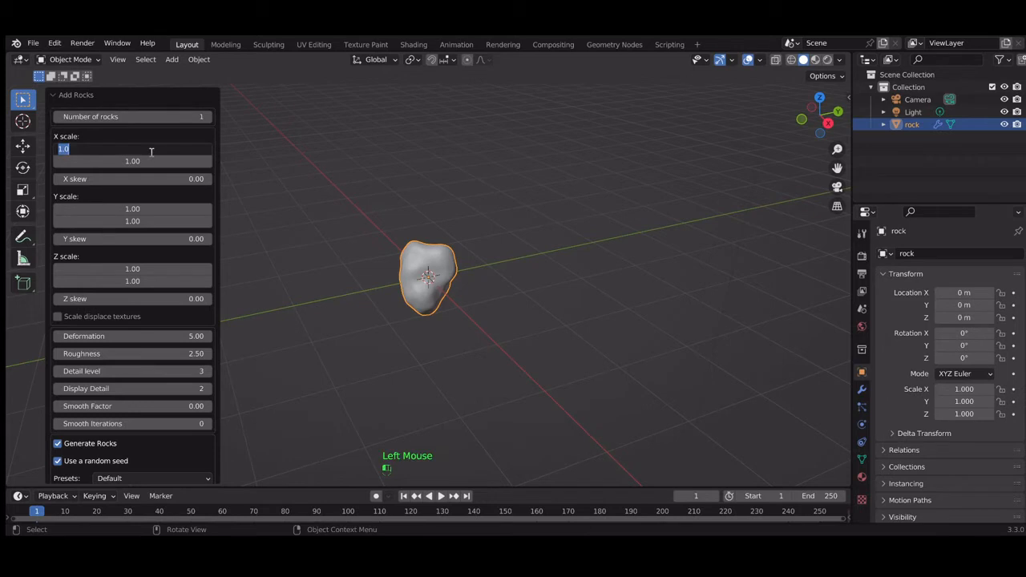
type("1.5")
key("Return")
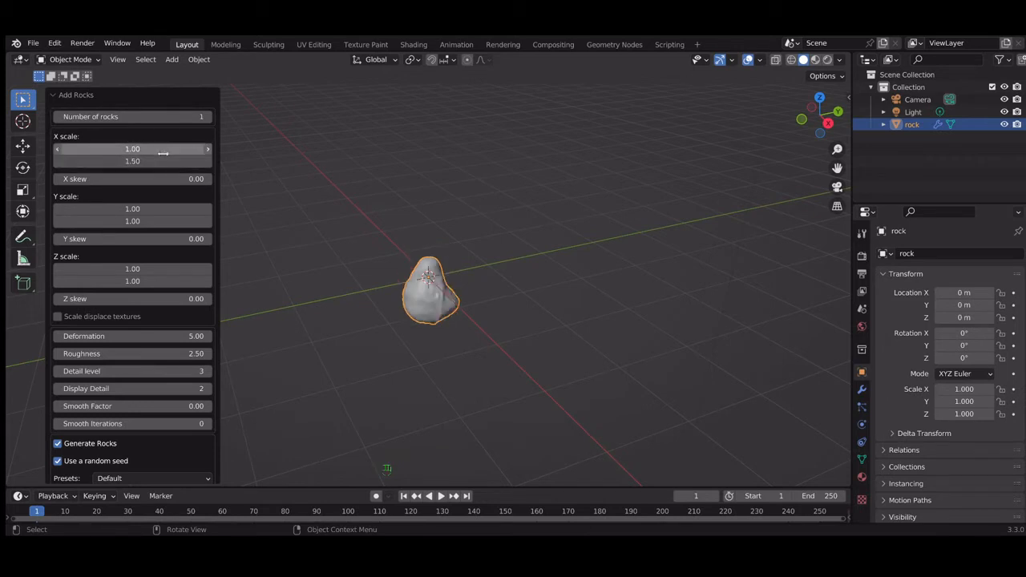
left_click(166, 151)
type("1.5")
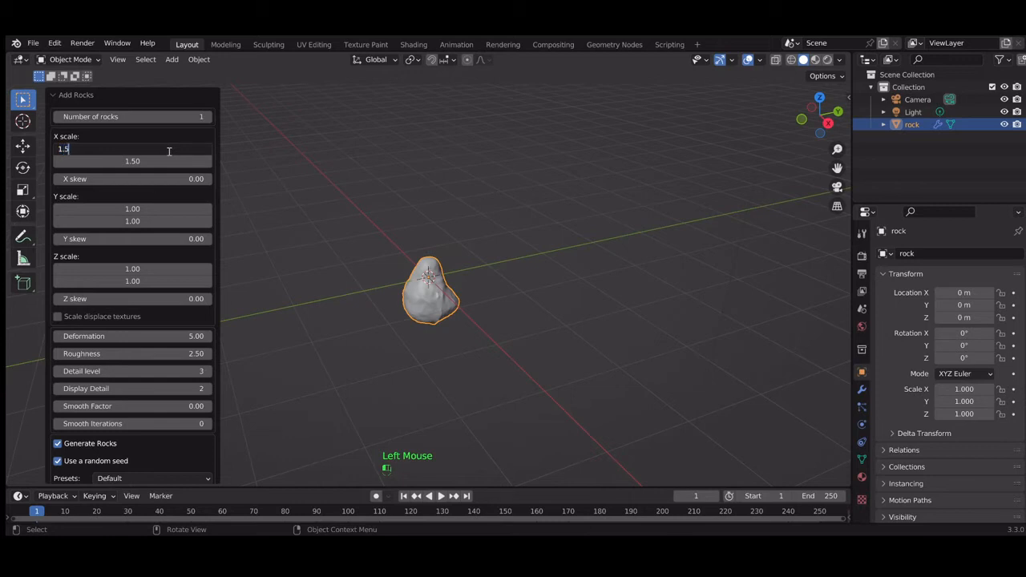
key("Return")
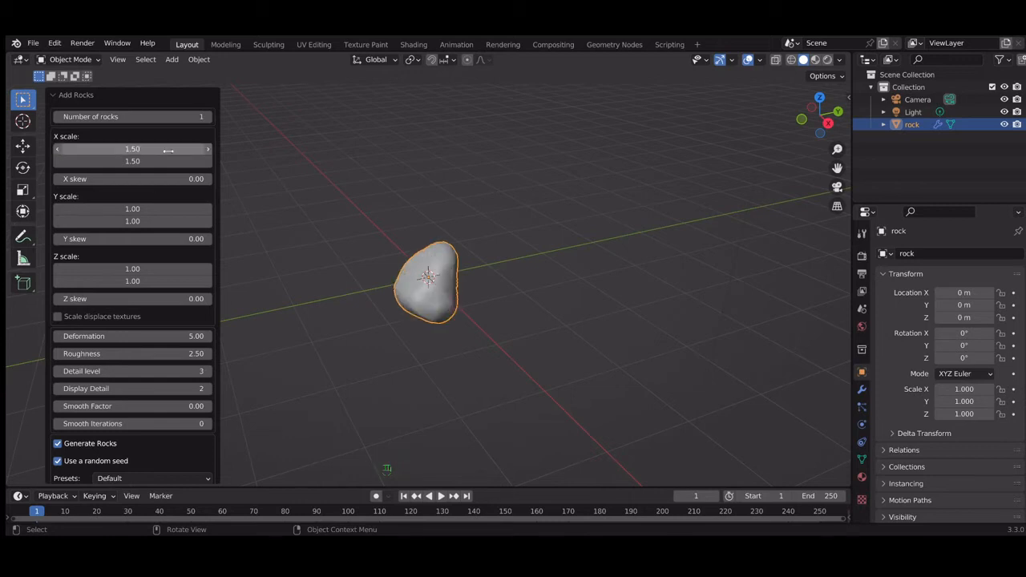
Set both Y scale values of the rock to 1.5.
left_click(166, 209)
type("1")
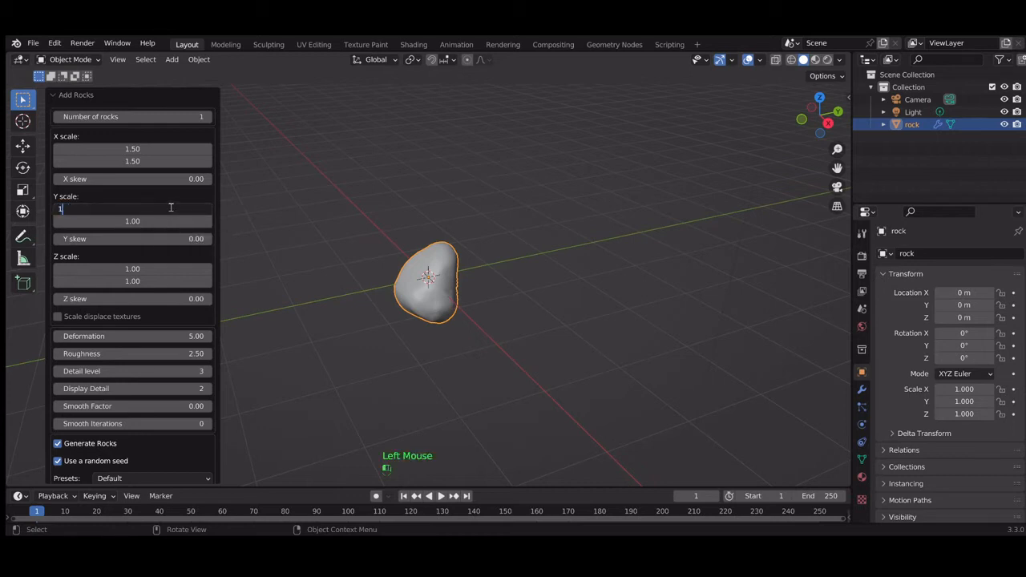
type(".5")
key("Return")
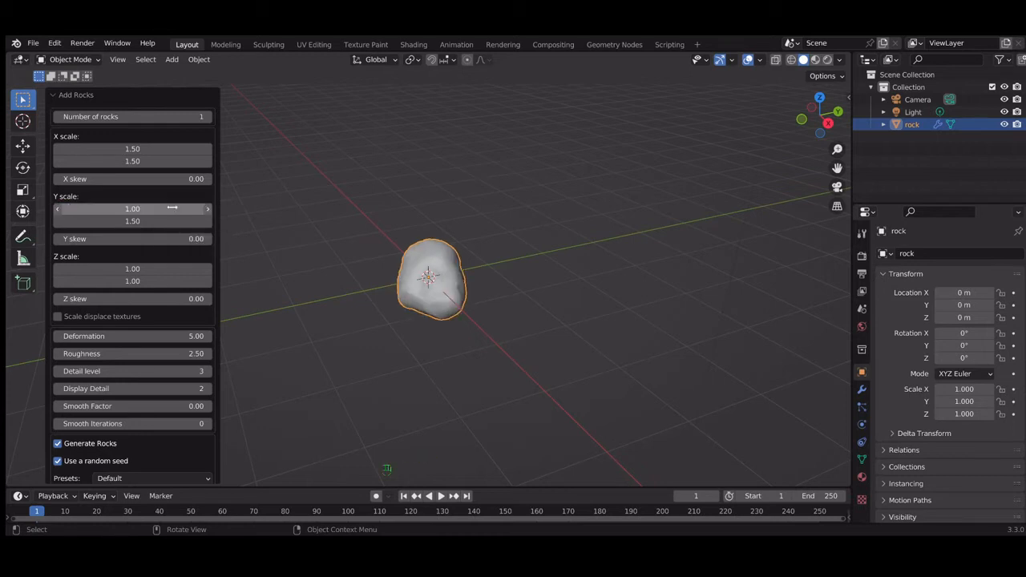
left_click(178, 209)
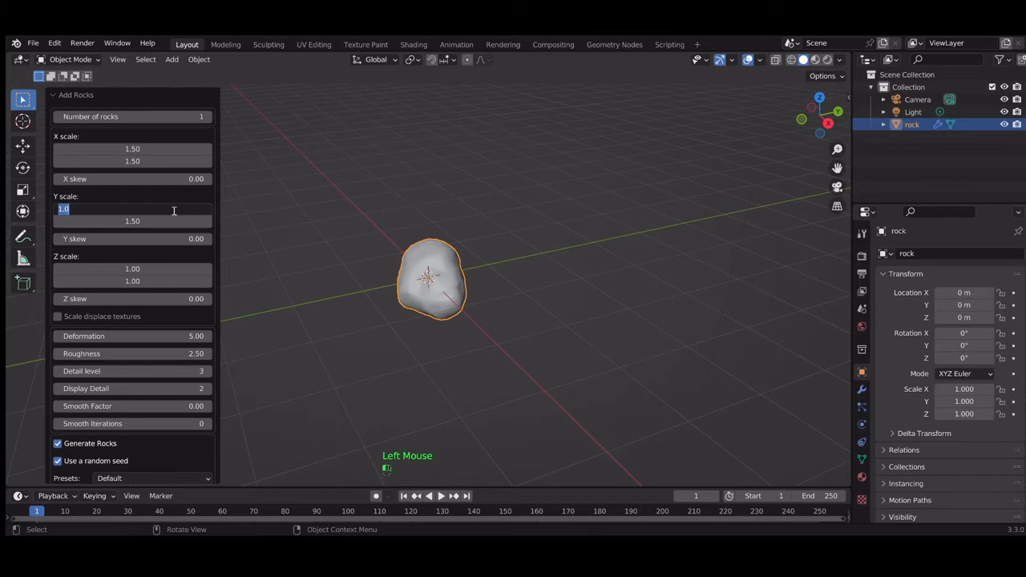
type("1.5")
key("Return")
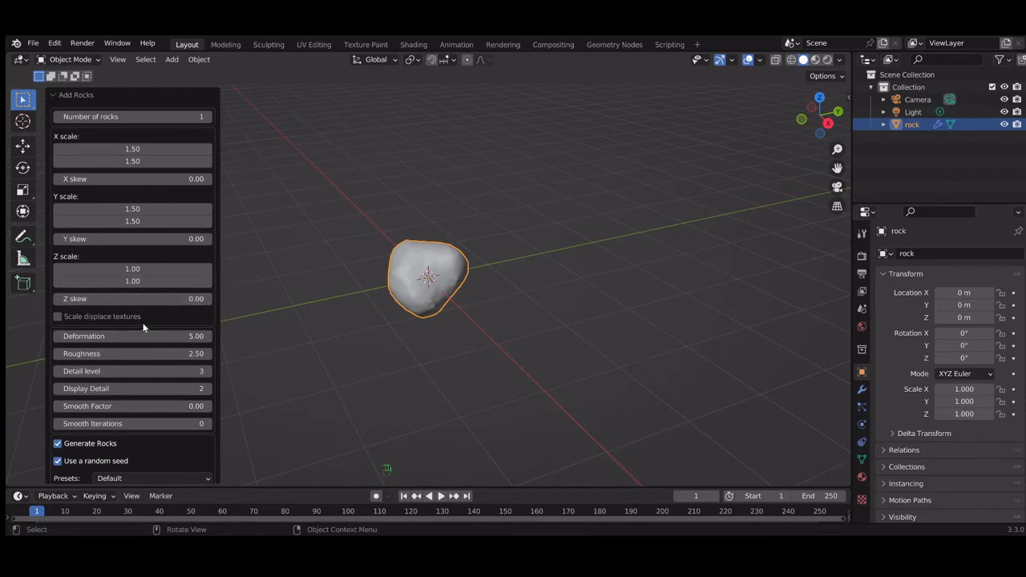
Try deformation values of 4 and 73 on the rock.
left_click(173, 336)
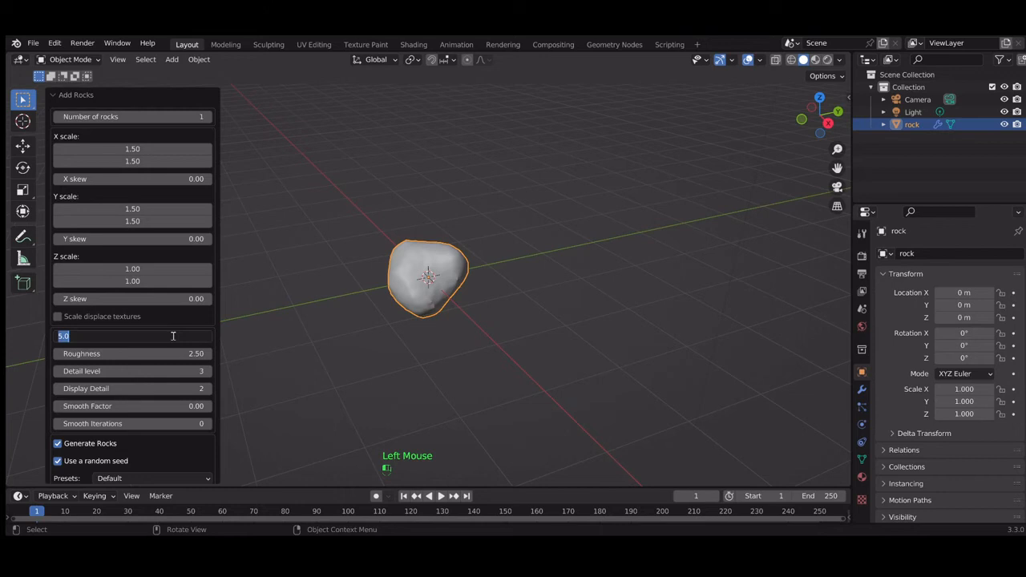
type("4")
key("Return")
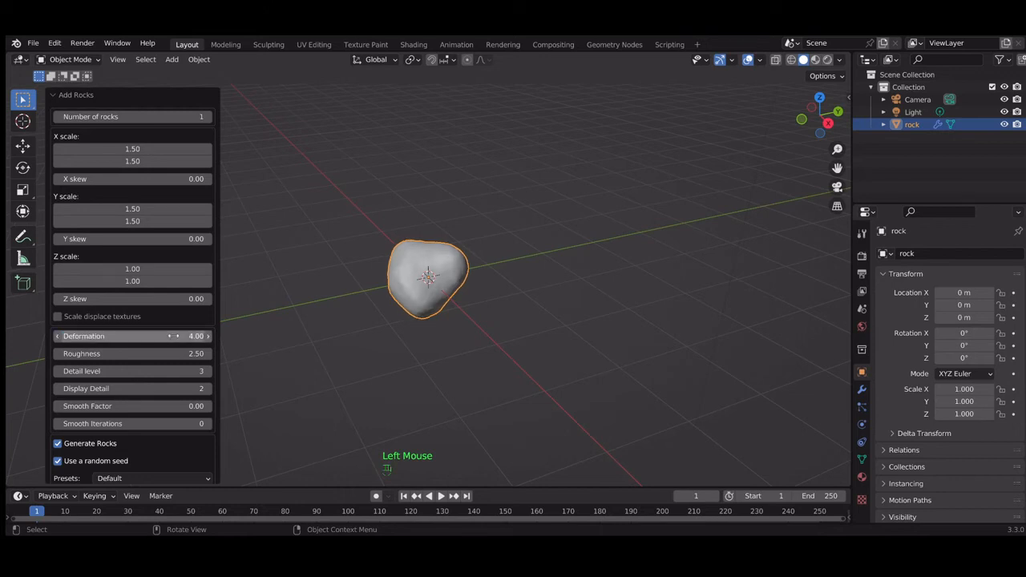
left_click(173, 335)
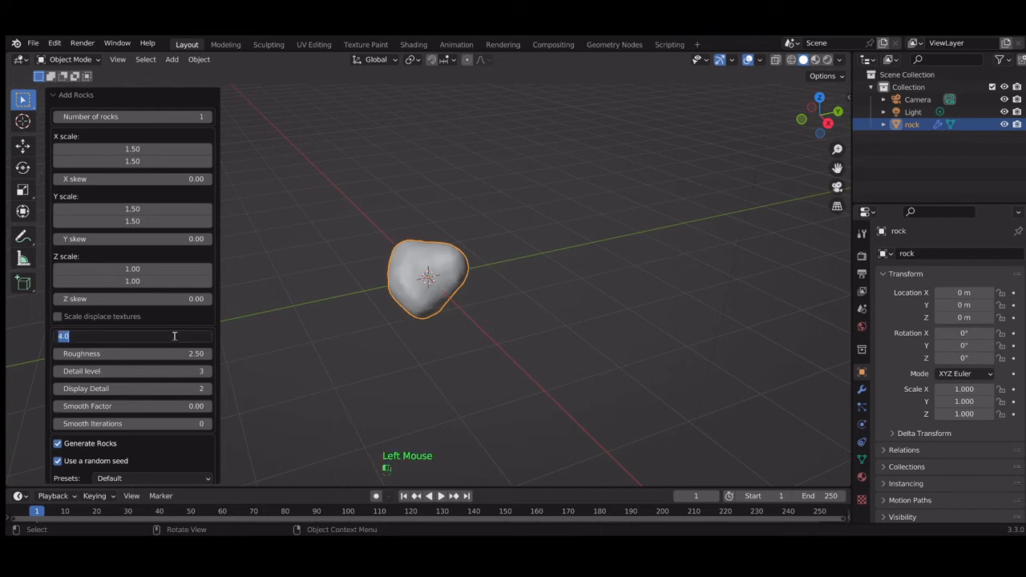
type("73")
key("Return")
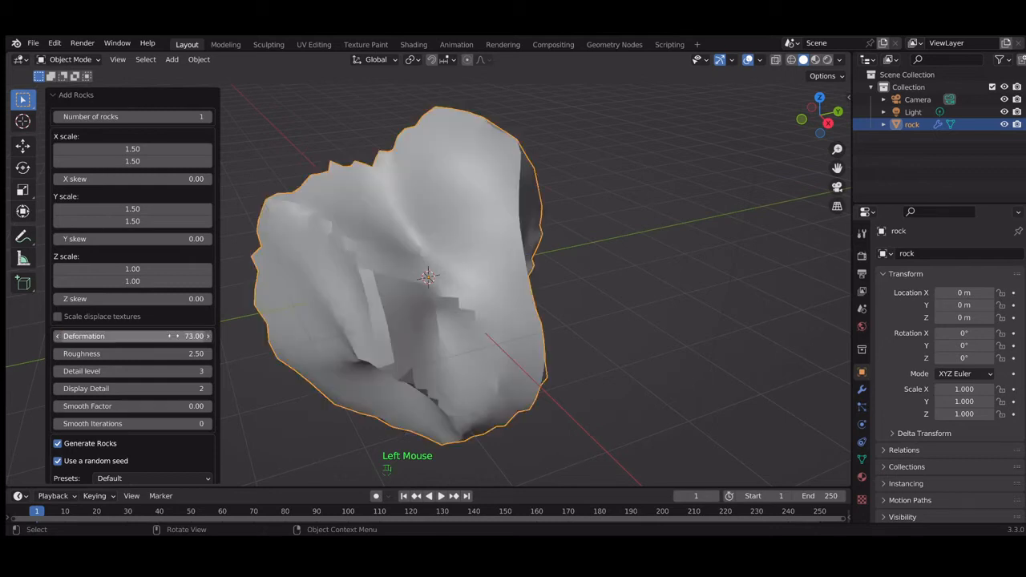
Set the rock's deformation to 7.
left_click(176, 336)
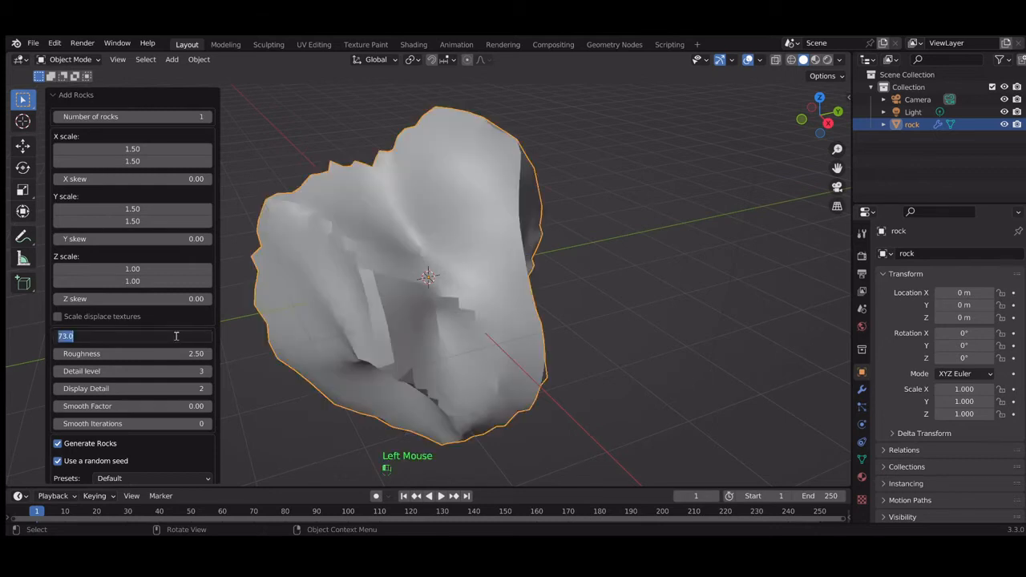
type("7")
key("Return")
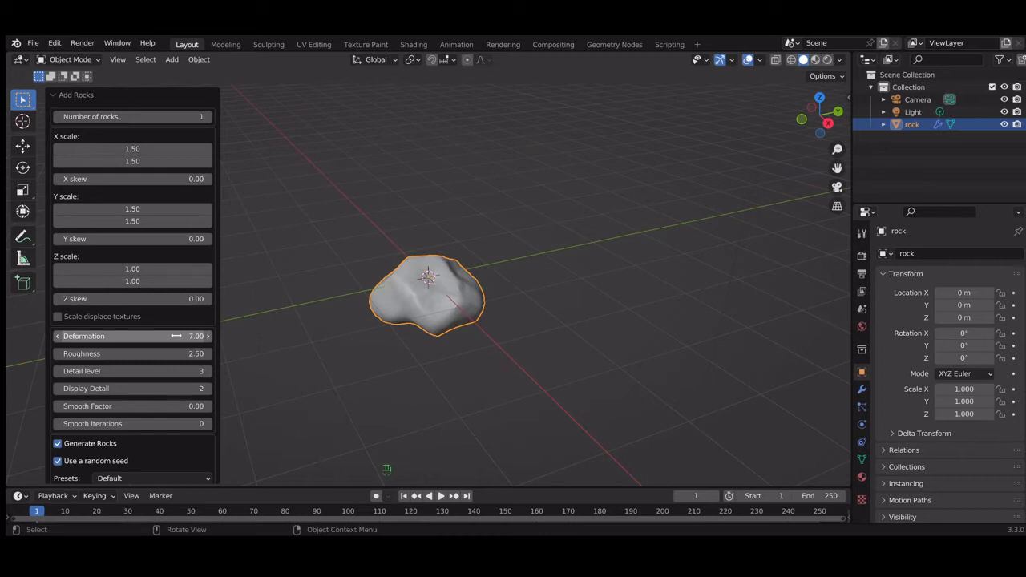
Try roughness values of 1.5 and 3.5 on the rock, and set the roughness back to 2.5.
left_click(178, 354)
type("1")
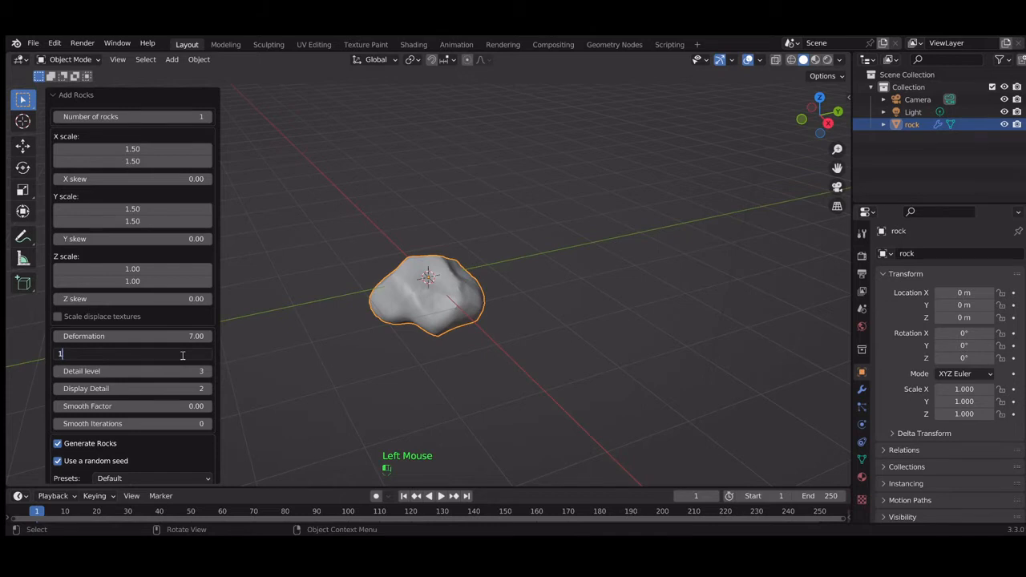
type(".5")
key("Return")
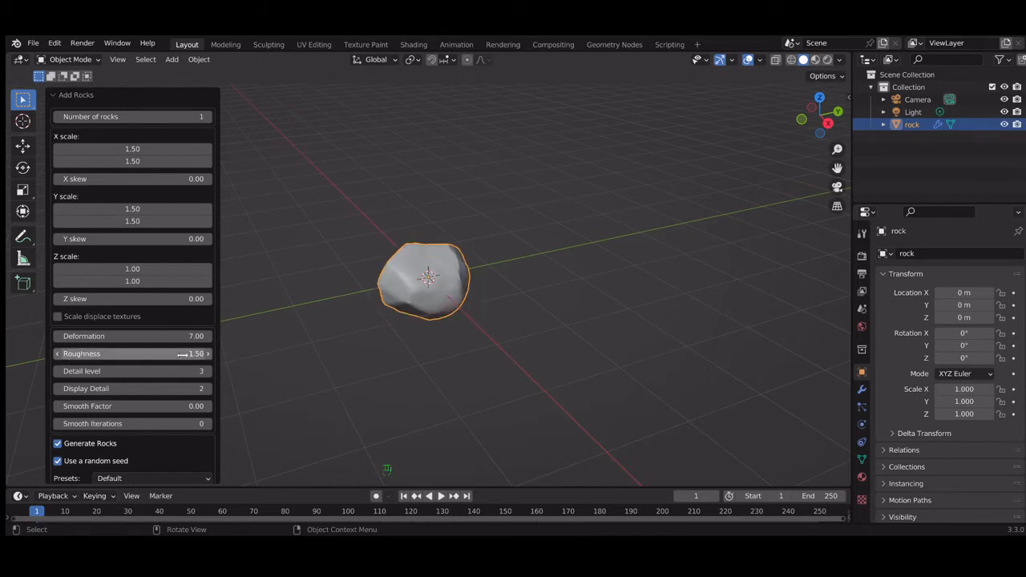
left_click(183, 353)
type("3.5")
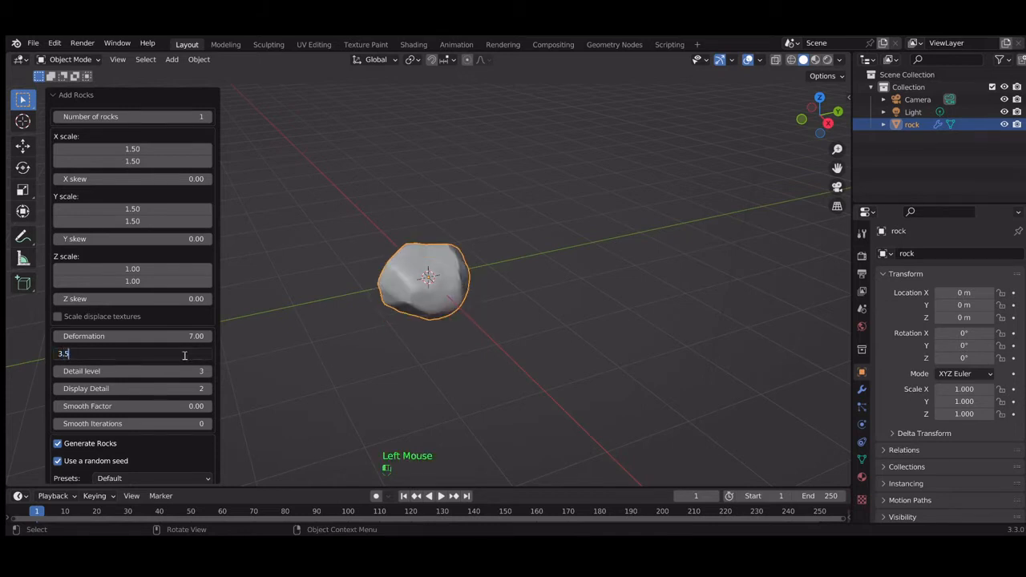
key("Return")
left_click(183, 353)
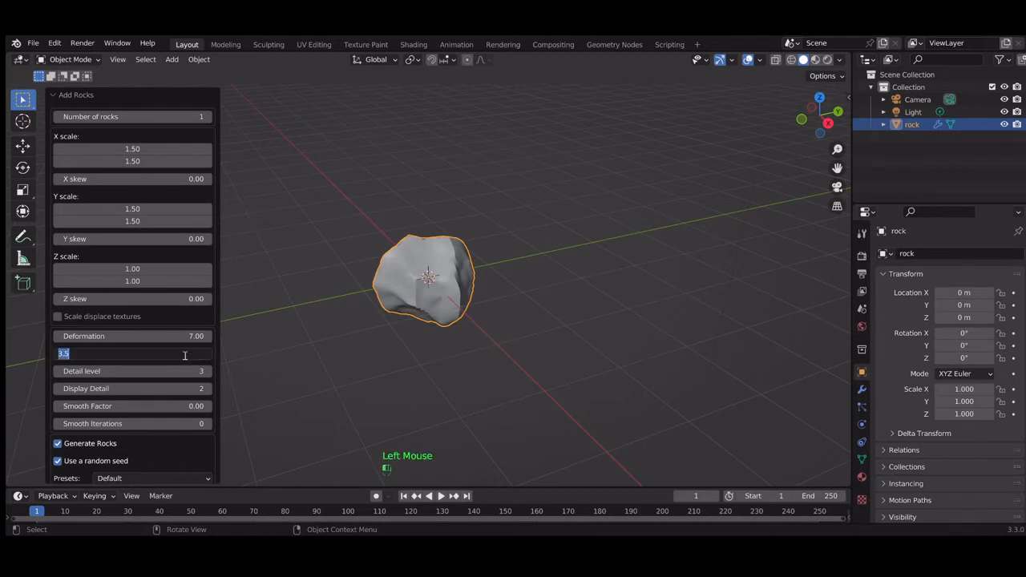
type("2.5")
key("Return")
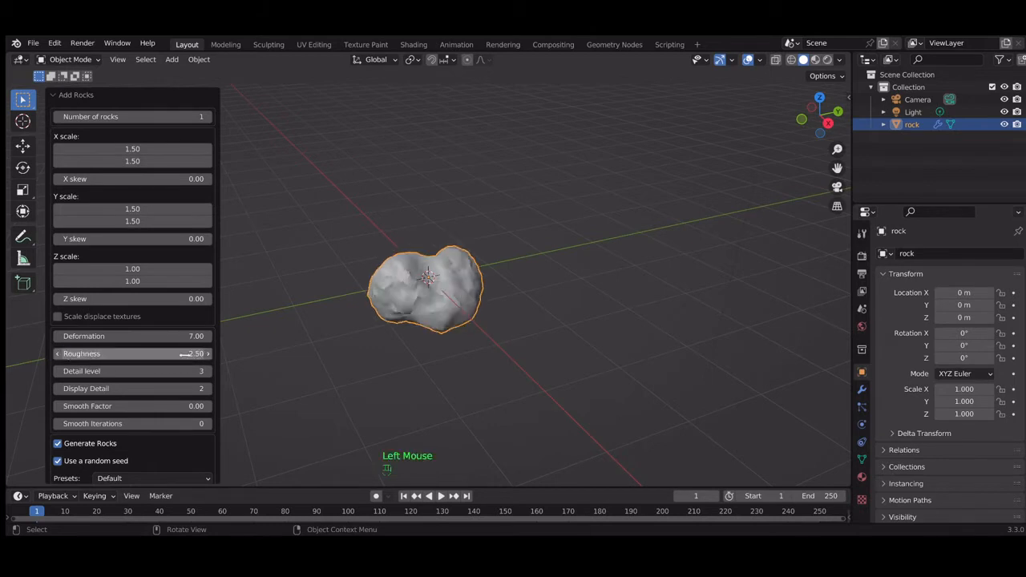
Set the rock's roughness to 1.5.
left_click(184, 354)
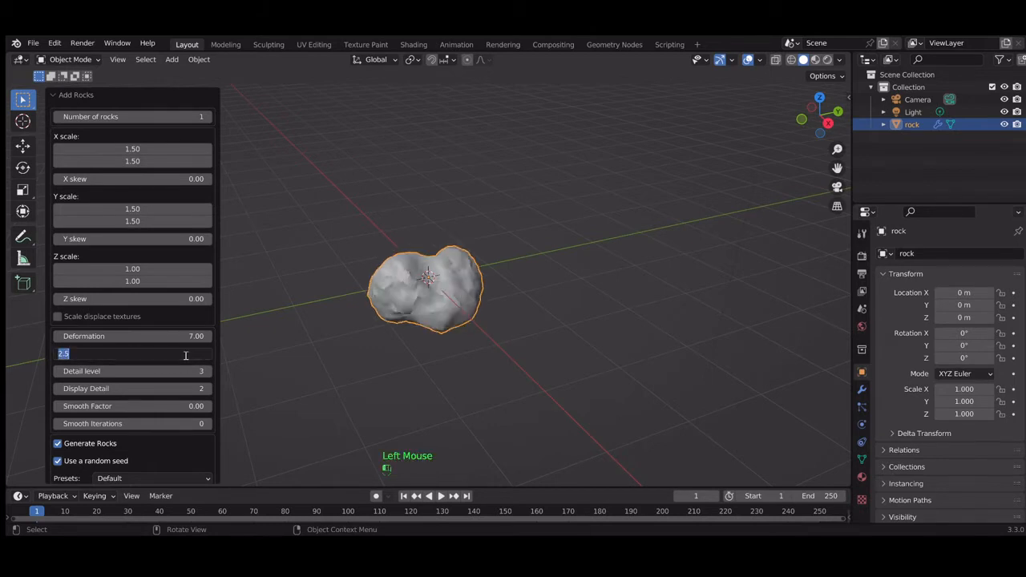
type("1.5")
key("Return")
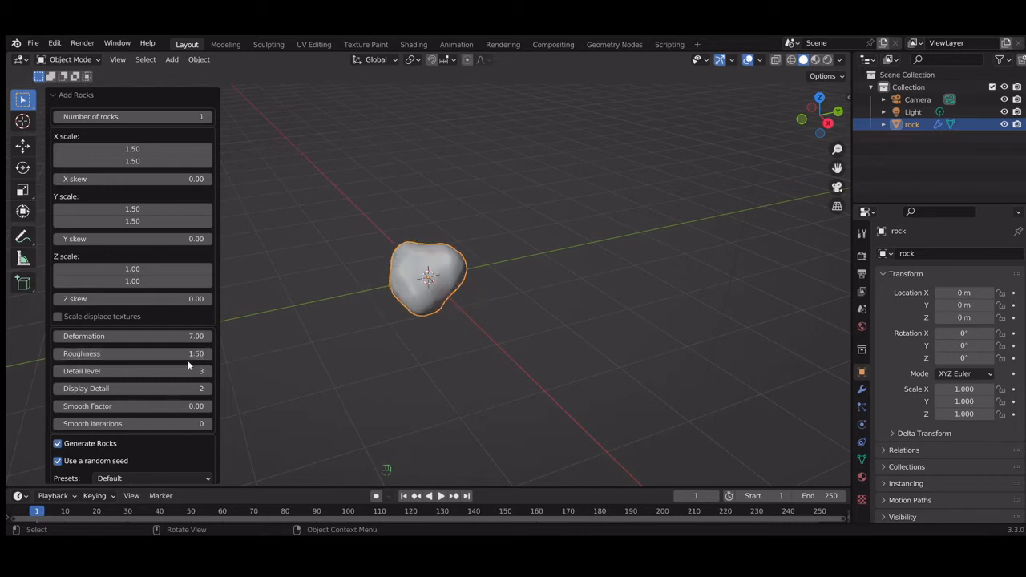
Try a detail level of 5 on the rock, and raise the detail level to 7.
left_click(194, 371)
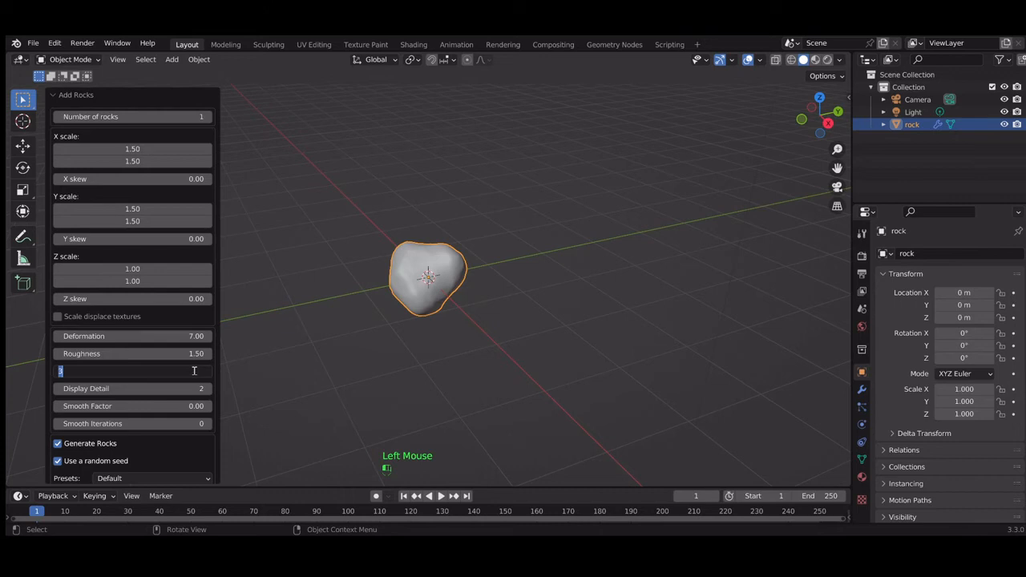
type("5")
key("Return")
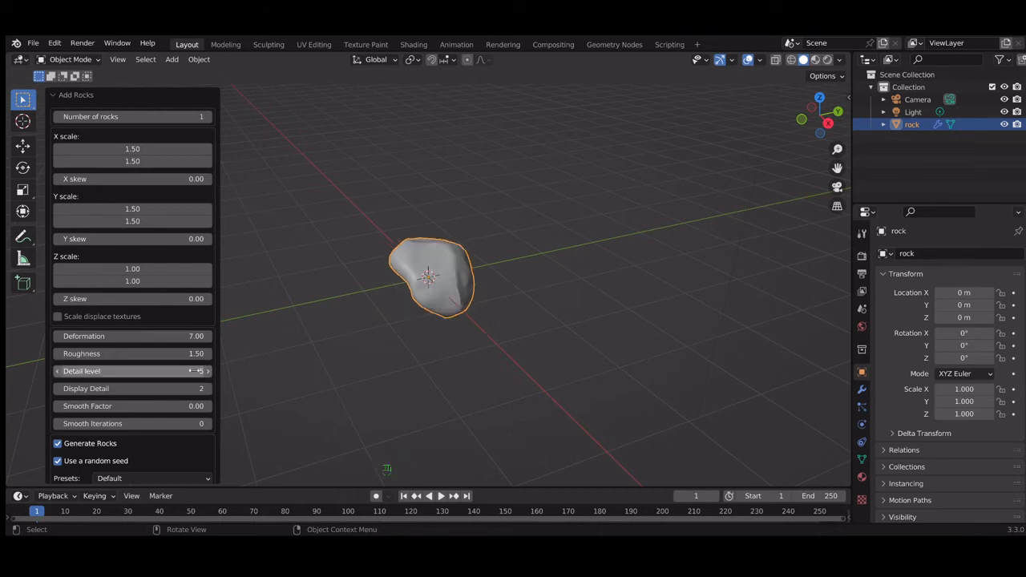
left_click(194, 371)
type("7")
key("Return")
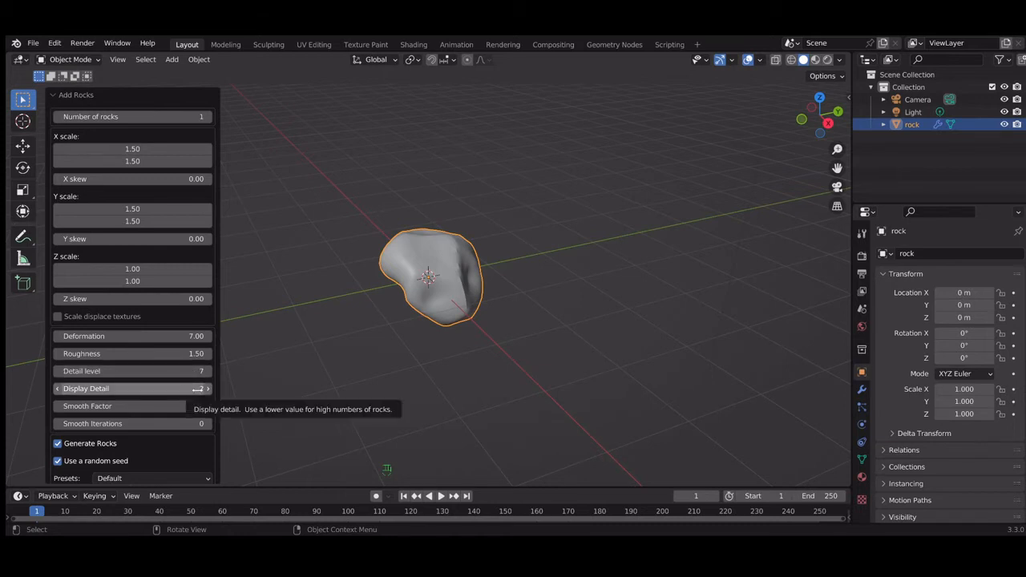
Try display detail values of 3 and 1, return to 2, and turn the random seed option off and on again.
left_click(208, 388)
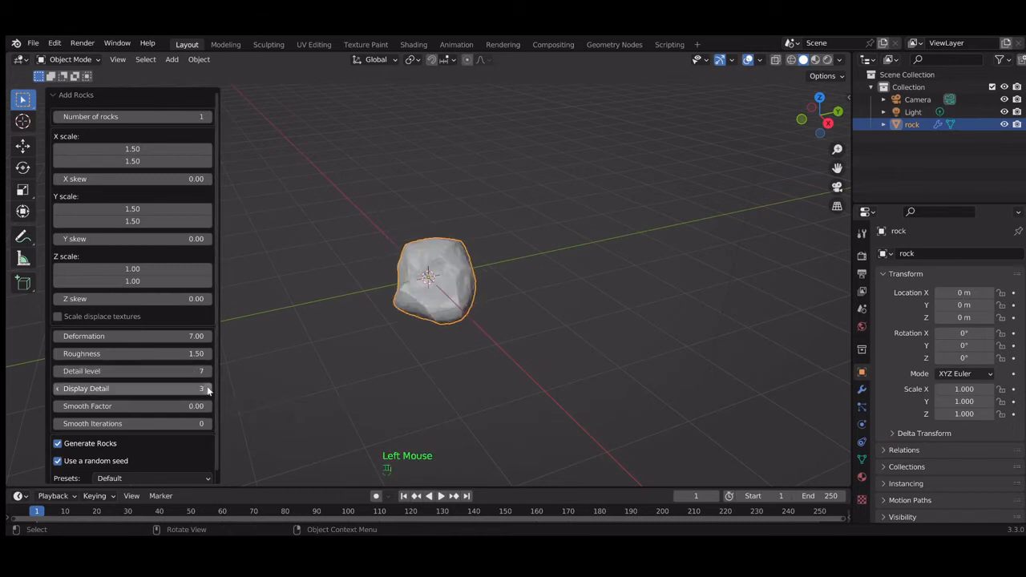
left_click(57, 388)
left_click(57, 388)
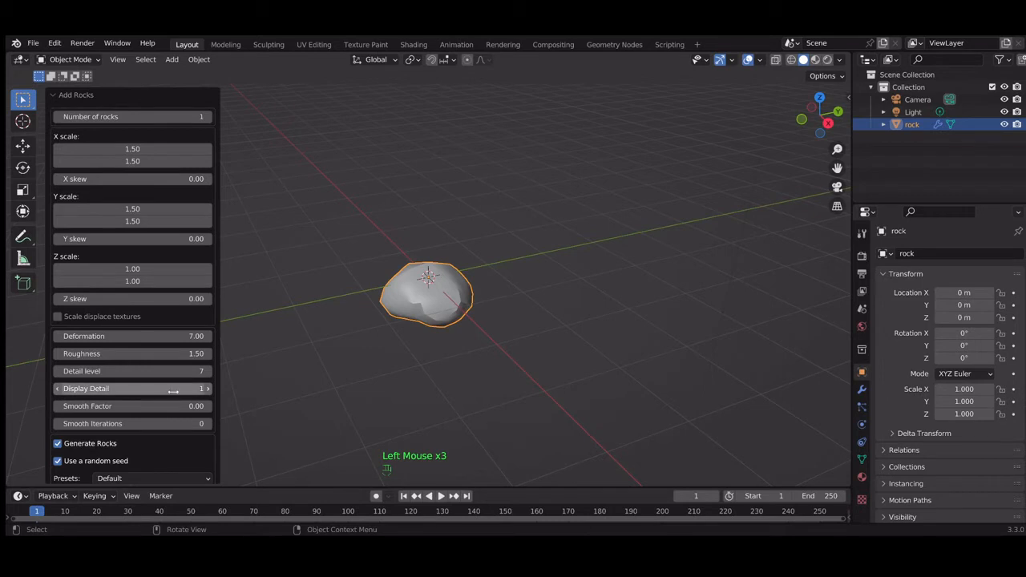
left_click(207, 389)
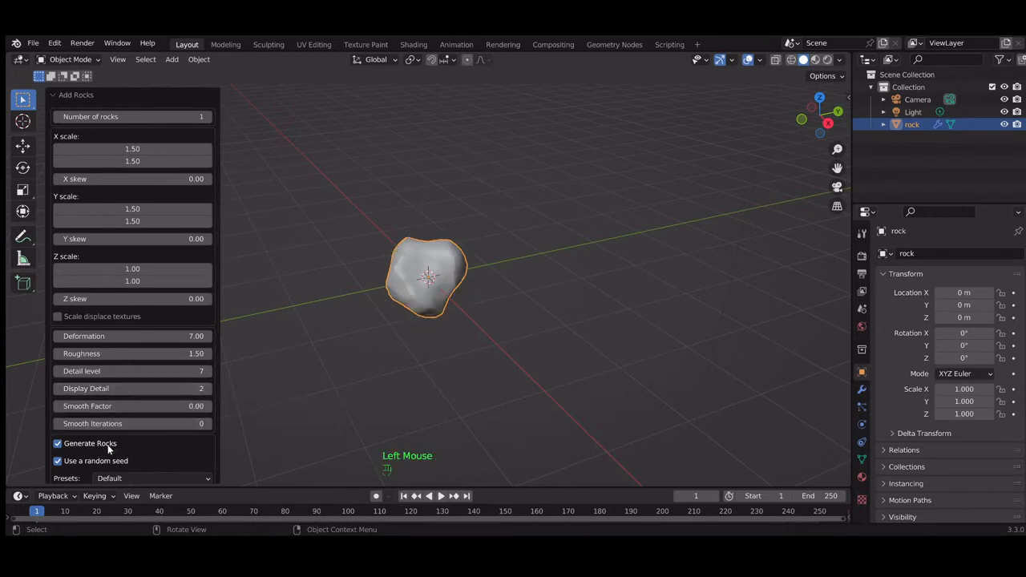
left_click(93, 461)
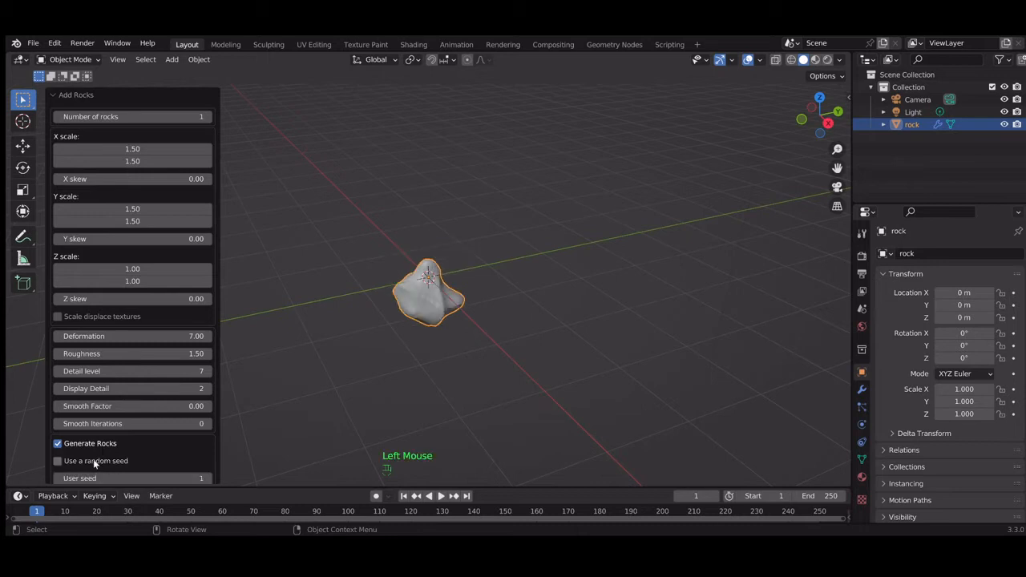
left_click(93, 458)
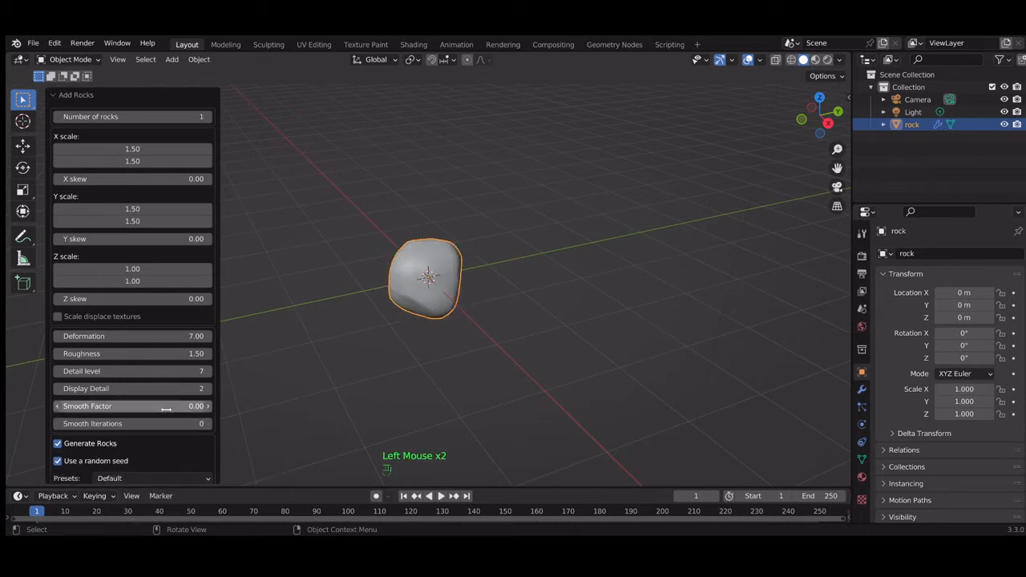
Try the Fake Ocean and Ice presets on the rock.
scroll(170, 469, "down", 4)
left_click(183, 469)
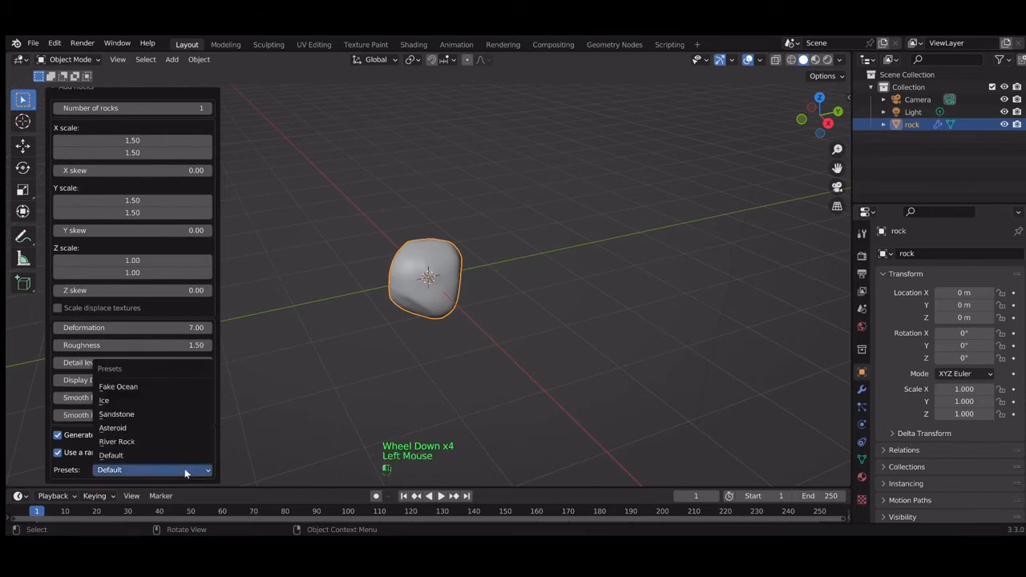
left_click(171, 387)
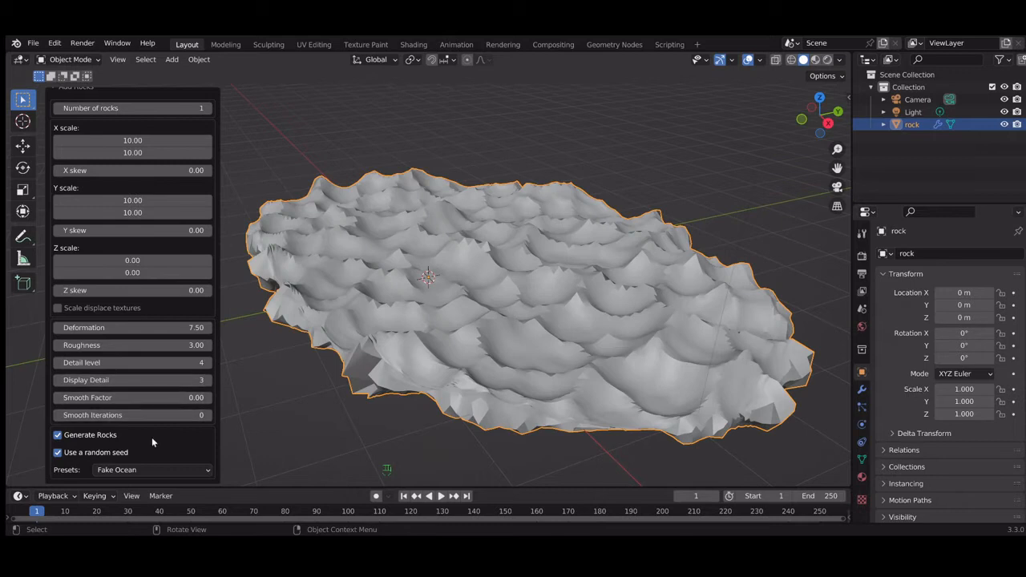
left_click(153, 468)
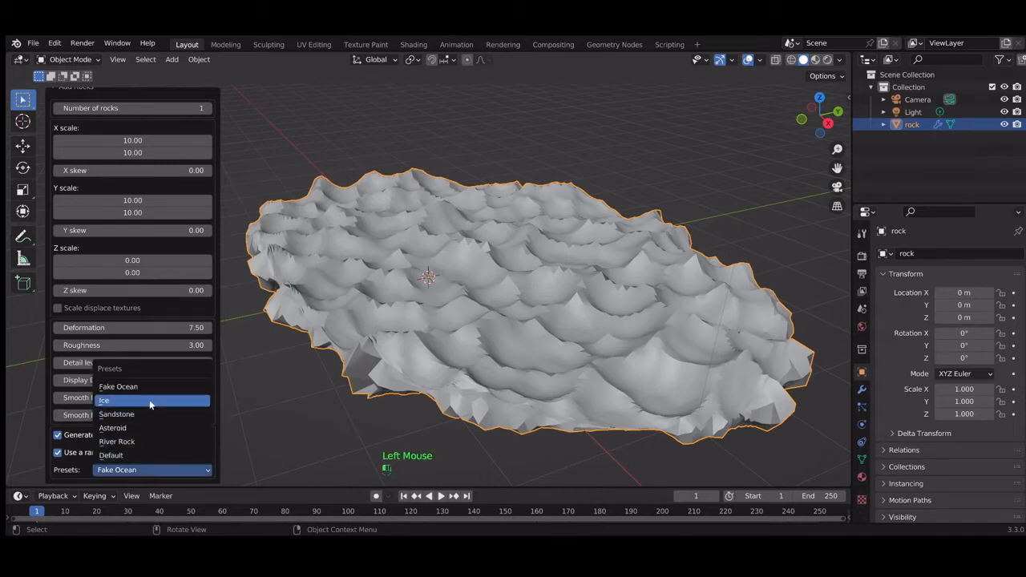
left_click(106, 400)
Try the Sandstone, Asteroid and River Rock presets on the rock.
left_click(144, 470)
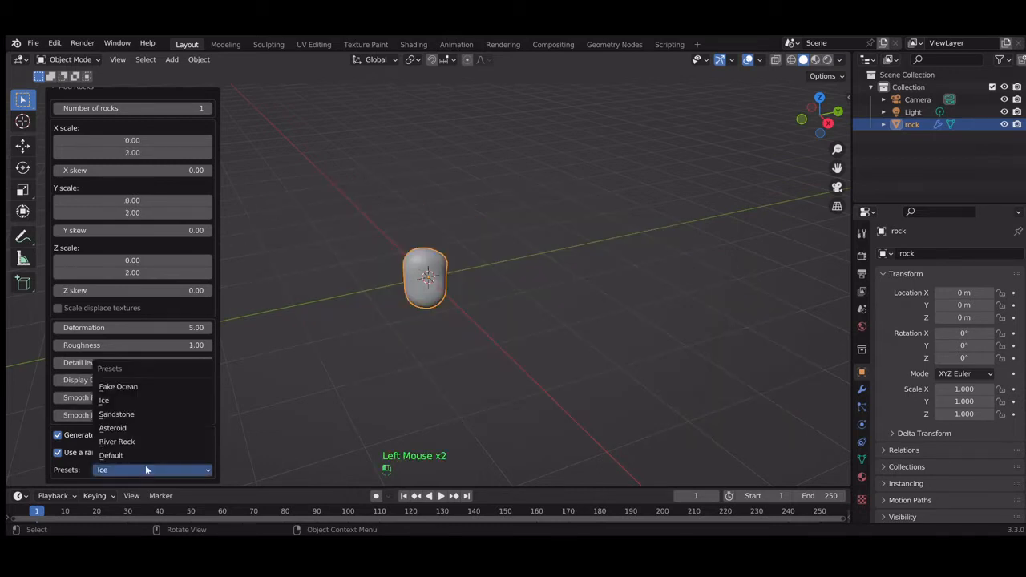
left_click(141, 415)
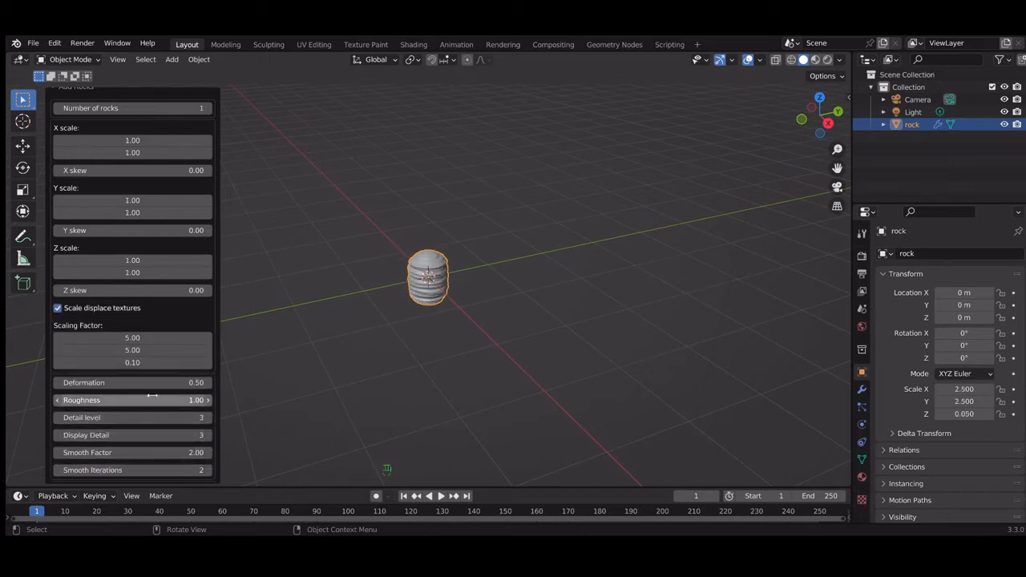
scroll(164, 461, "down", 7)
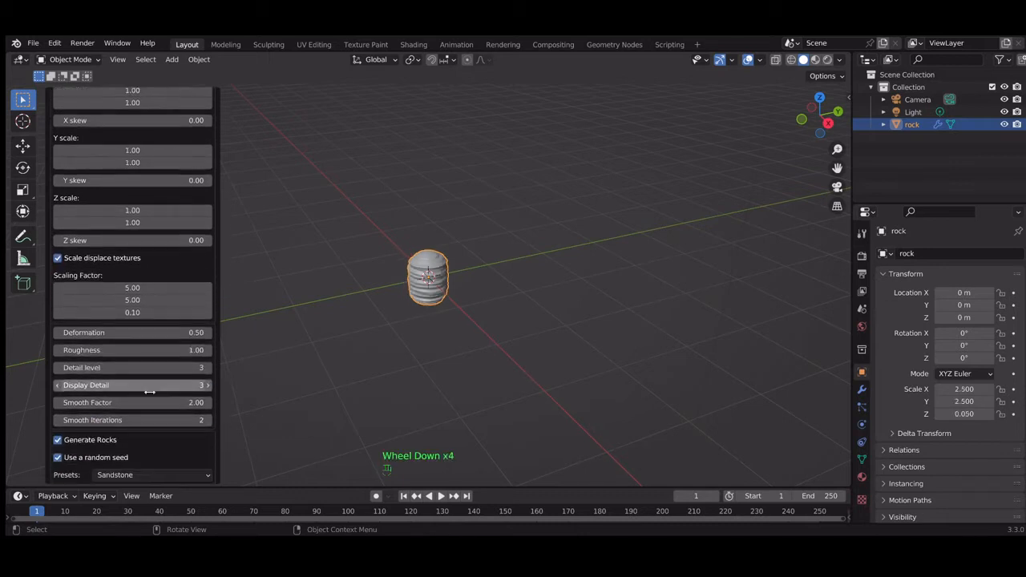
left_click(150, 471)
left_click(146, 428)
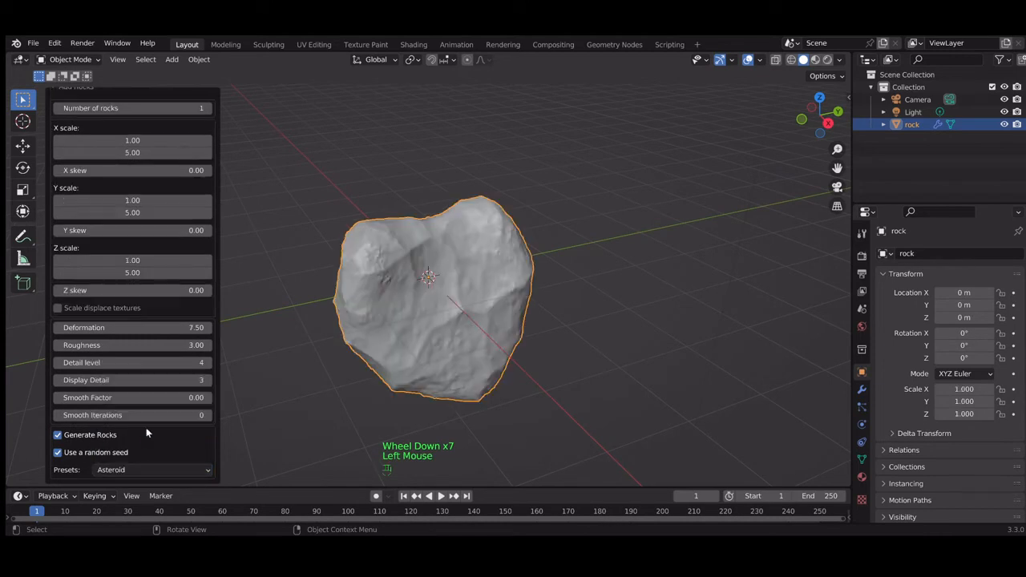
left_click(176, 468)
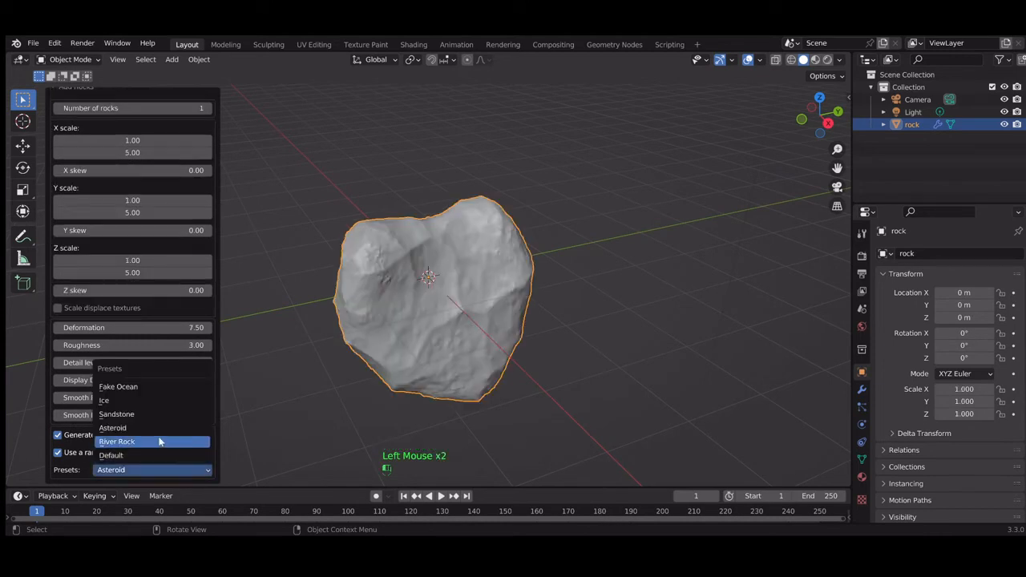
left_click(160, 441)
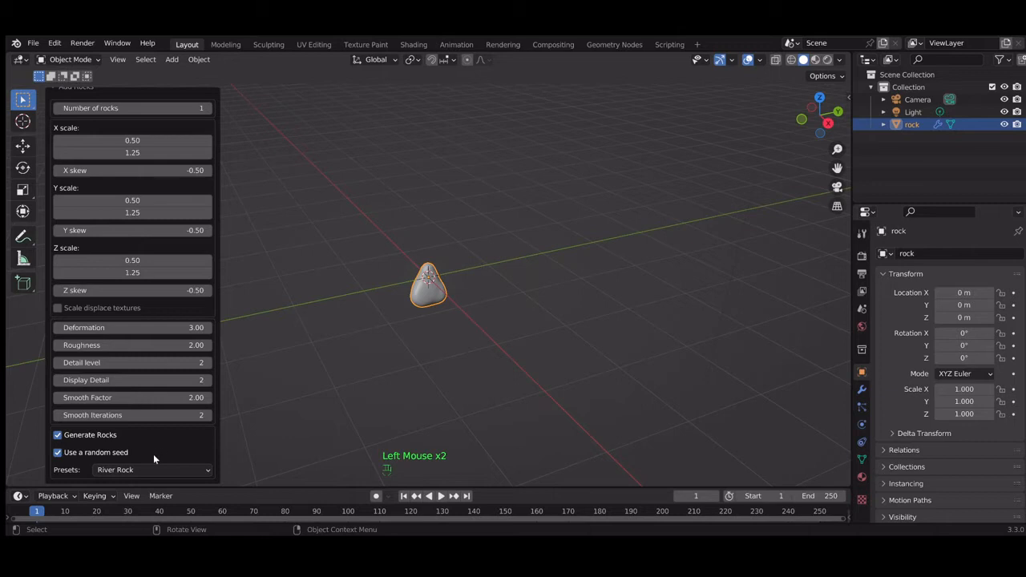
Apply the Default preset to the rock.
left_click(146, 469)
left_click(139, 455)
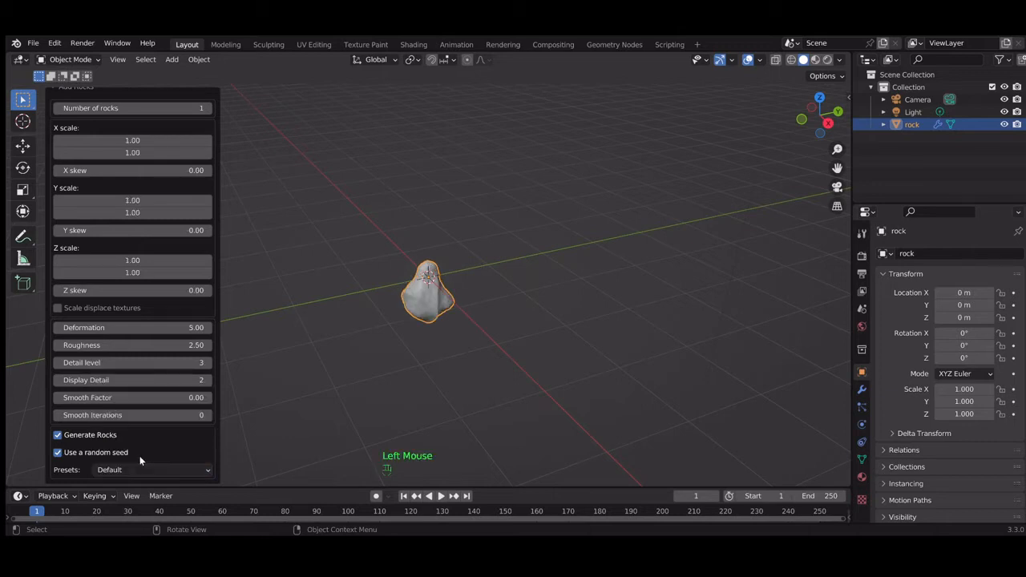
scroll(355, 302, "up", 4)
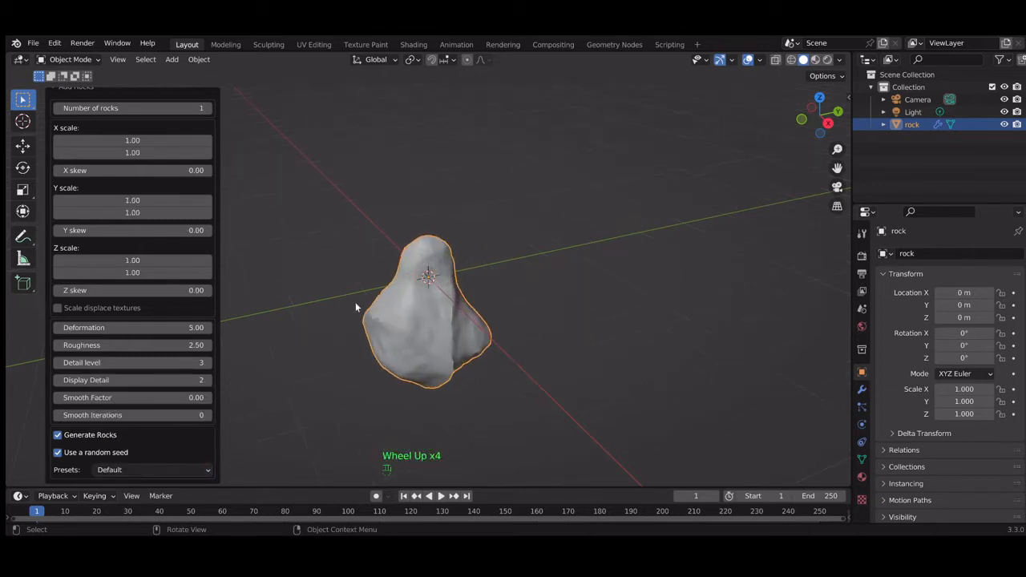
Set both X scale values of the rock to 1.5.
scroll(134, 255, "up", 3)
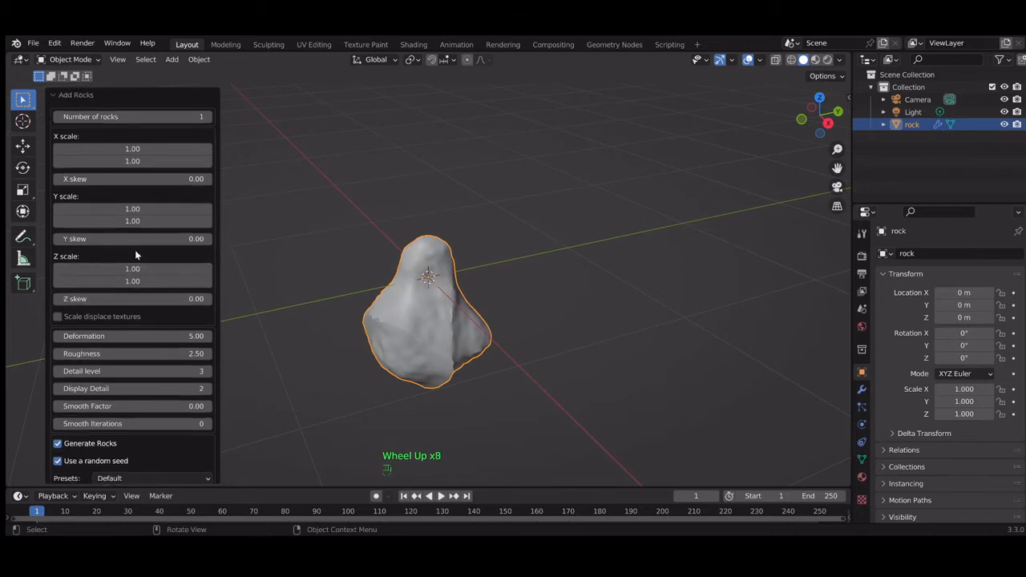
scroll(135, 254, "up", 2)
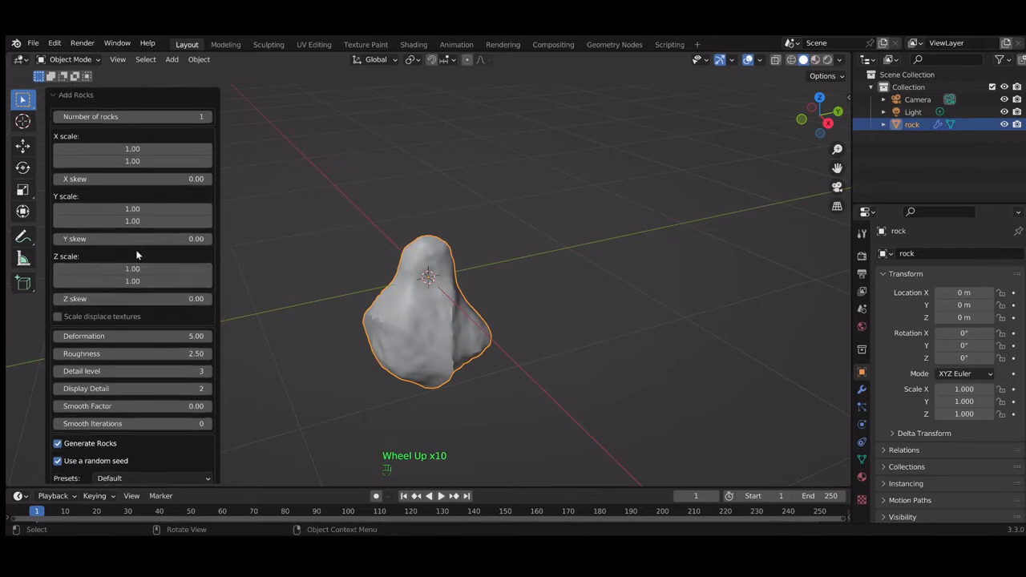
left_click(144, 148)
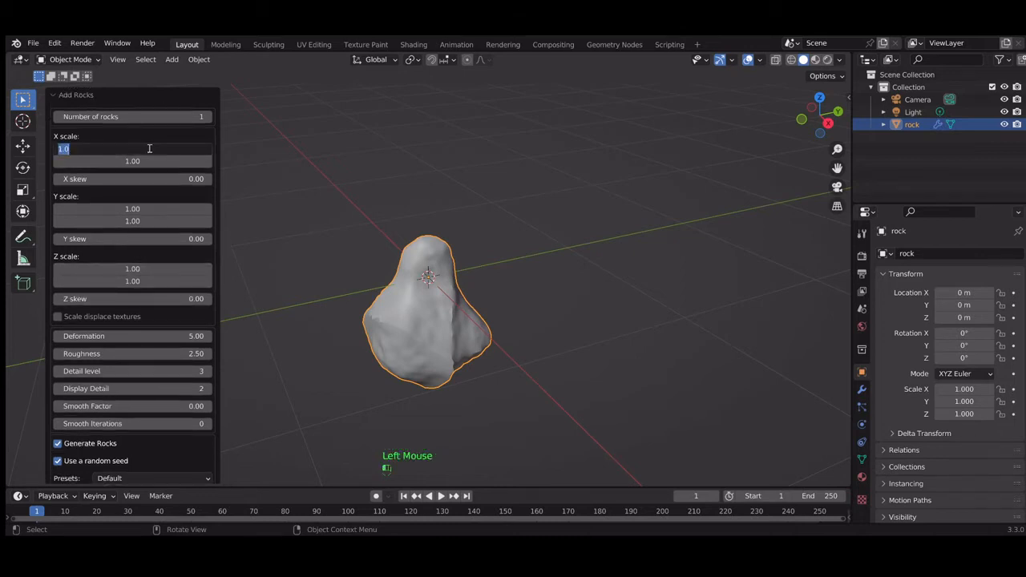
type("1.5")
key("Return")
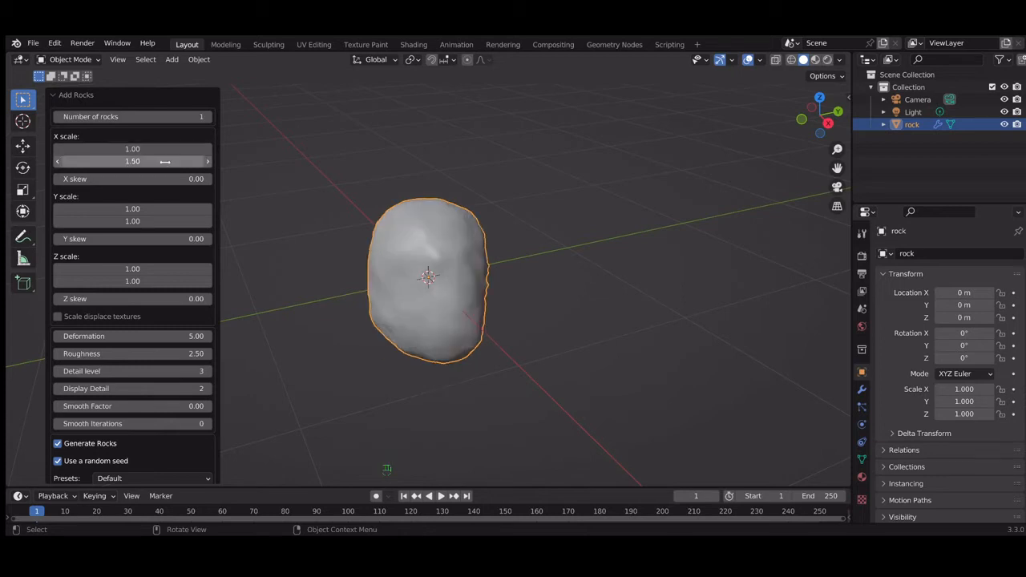
left_click(164, 161)
left_click(166, 149)
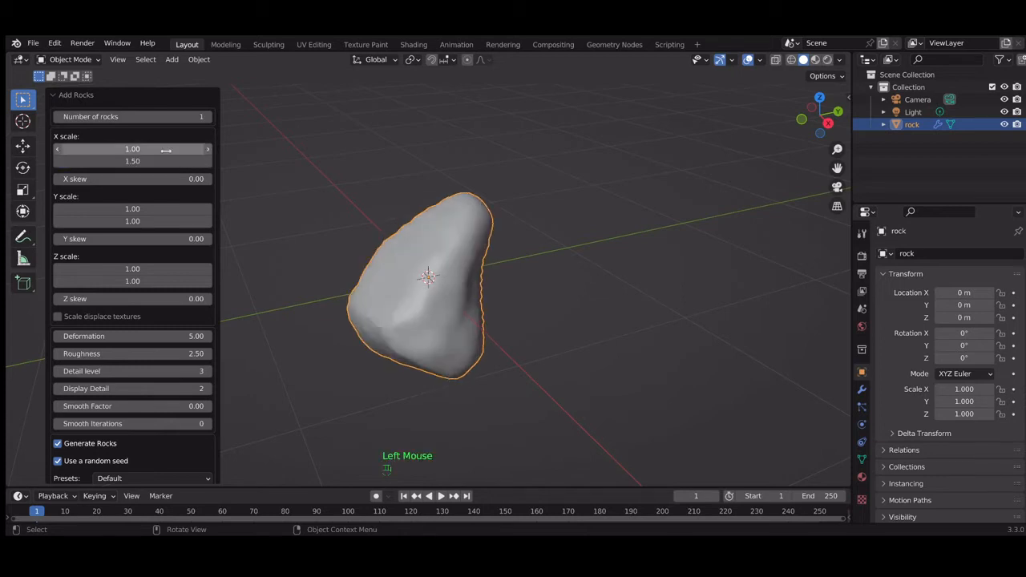
left_click(166, 149)
type("1.5")
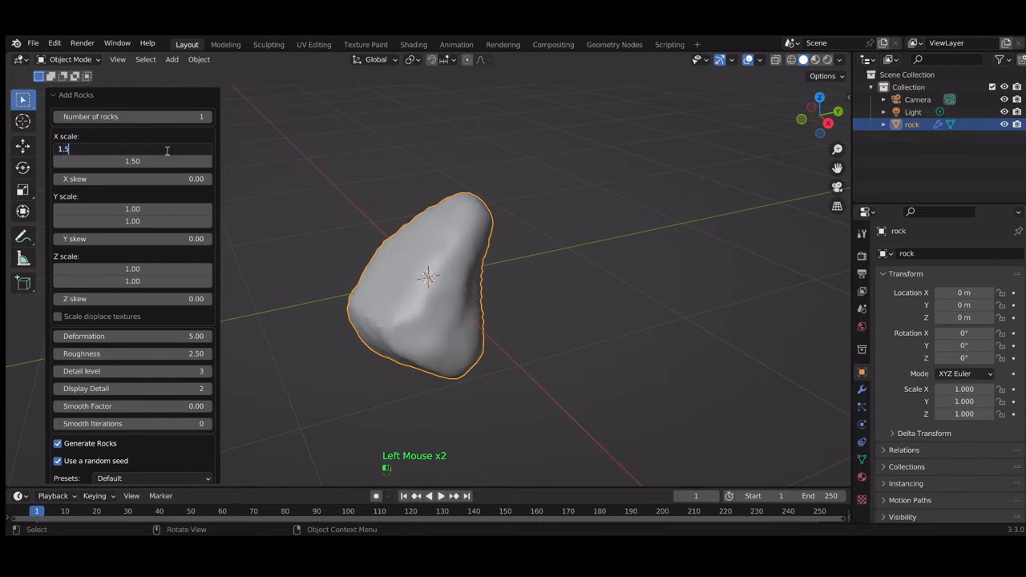
key("Return")
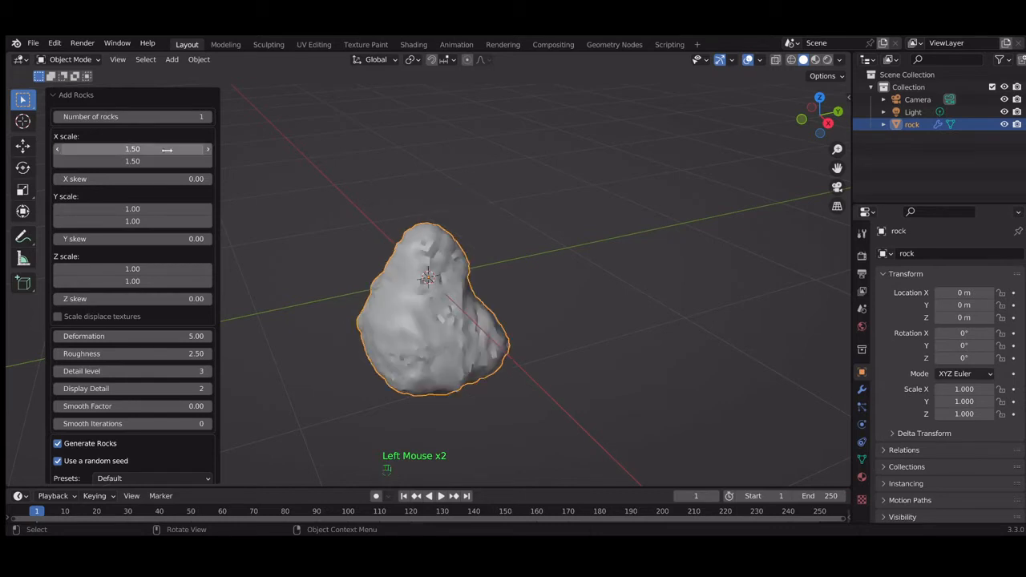
Set both Y scale values of the rock to 1.5.
left_click(166, 210)
type("1.5")
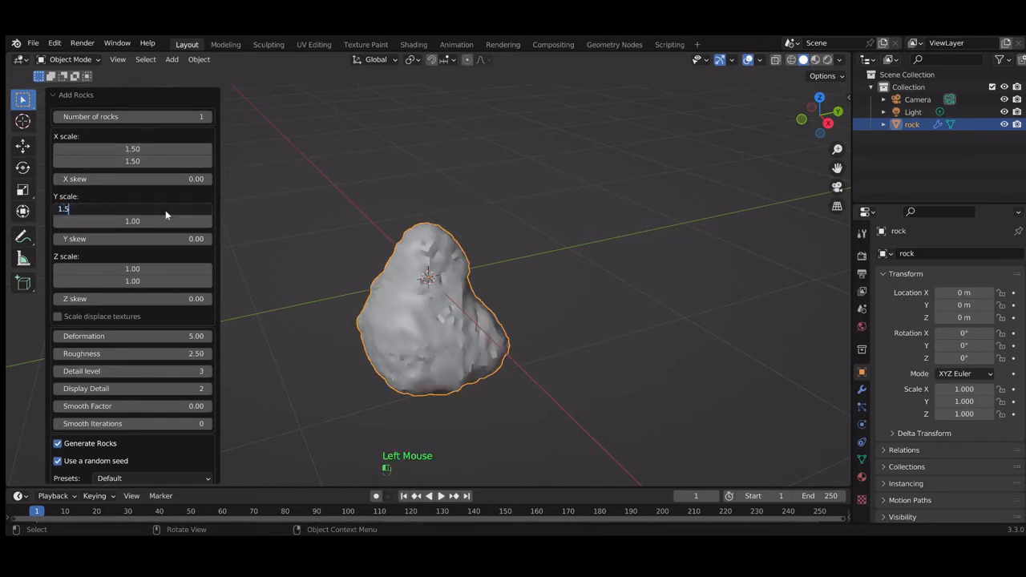
key("Return")
left_click(159, 220)
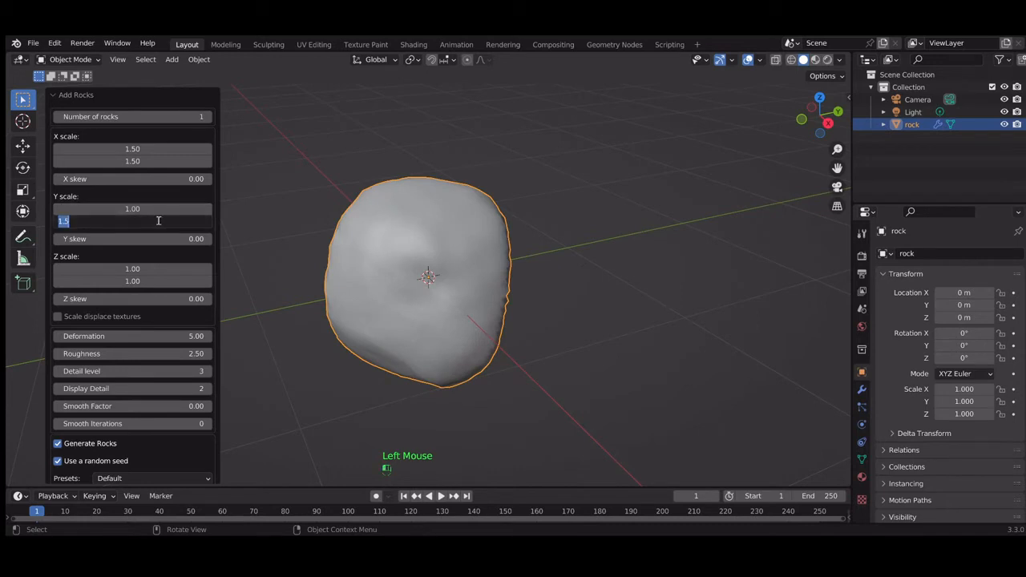
left_click(156, 210)
left_click(156, 210)
type("1.5")
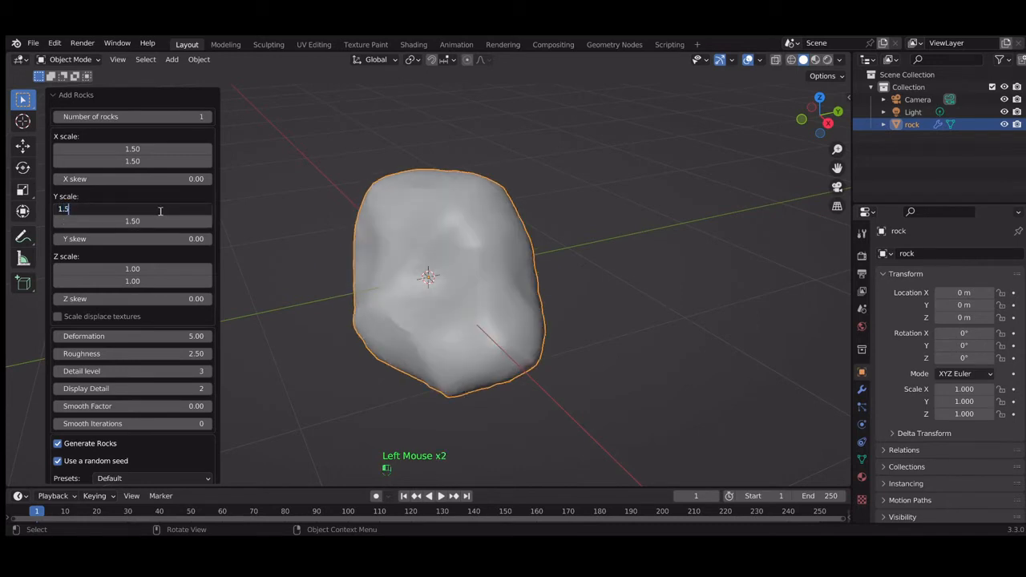
key("Return")
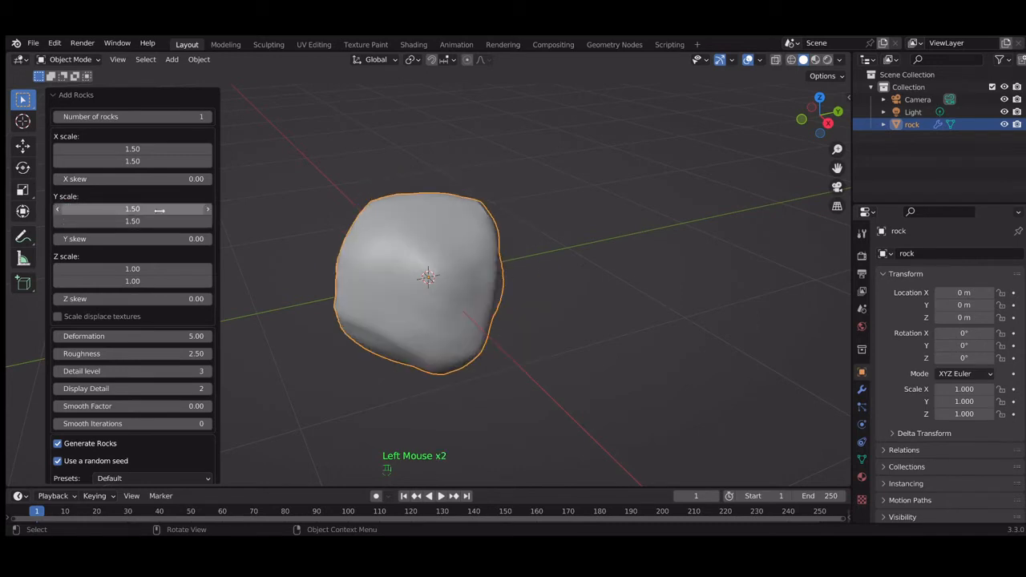
Set both Z scale values of the rock to 1.5.
left_click(146, 268)
type("1.5")
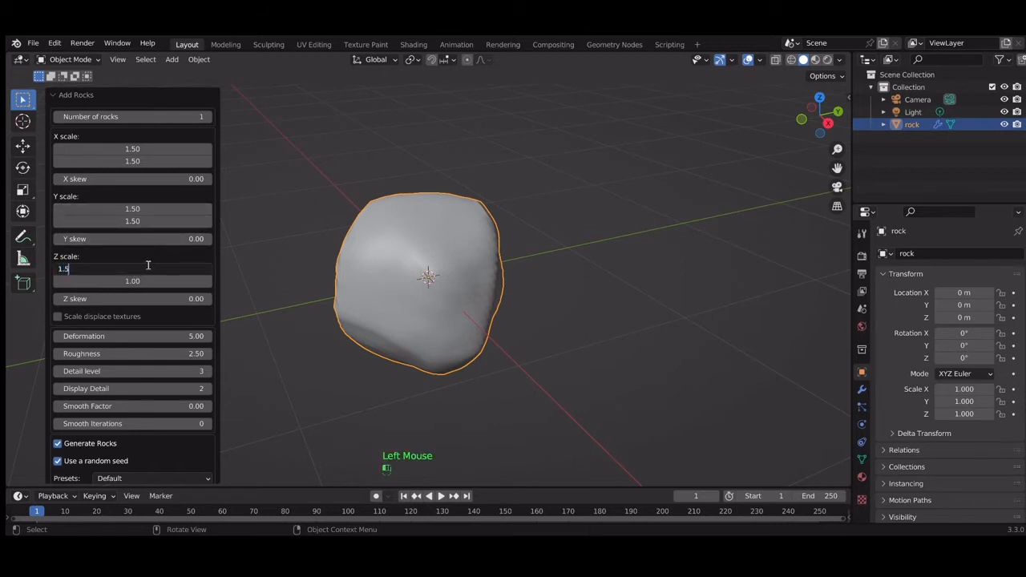
key("Return")
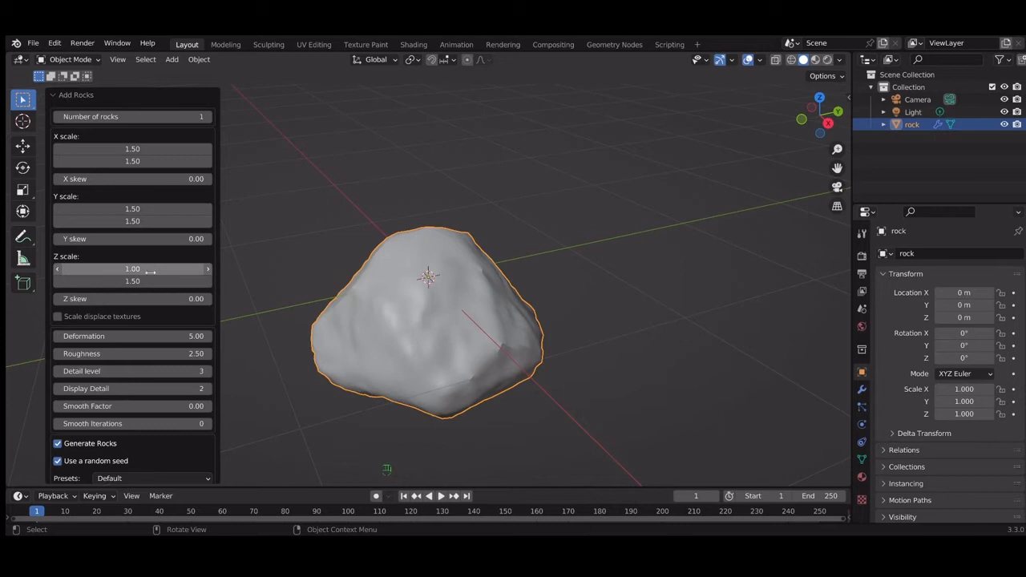
left_click(153, 270)
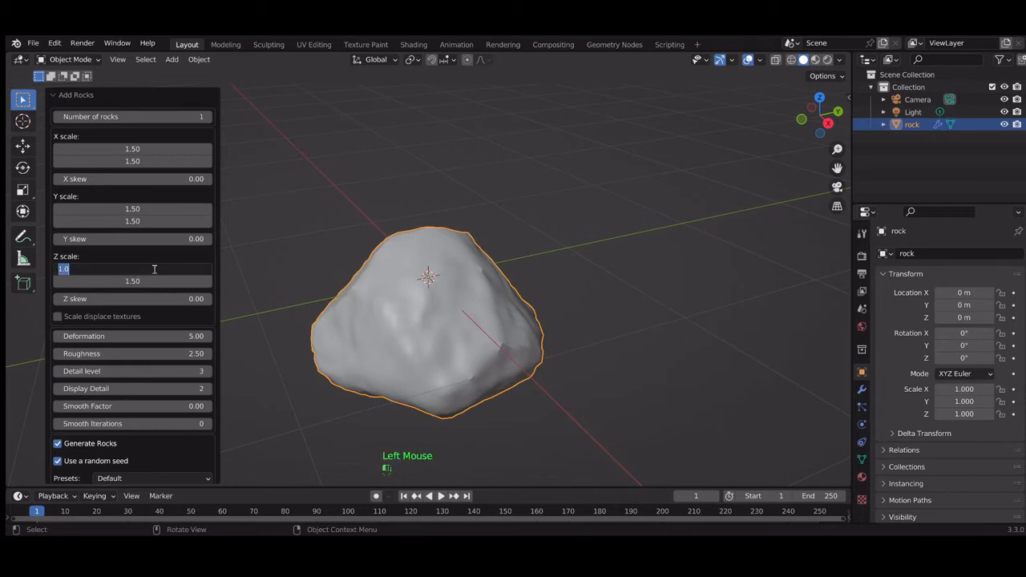
type("1.5")
key("Return")
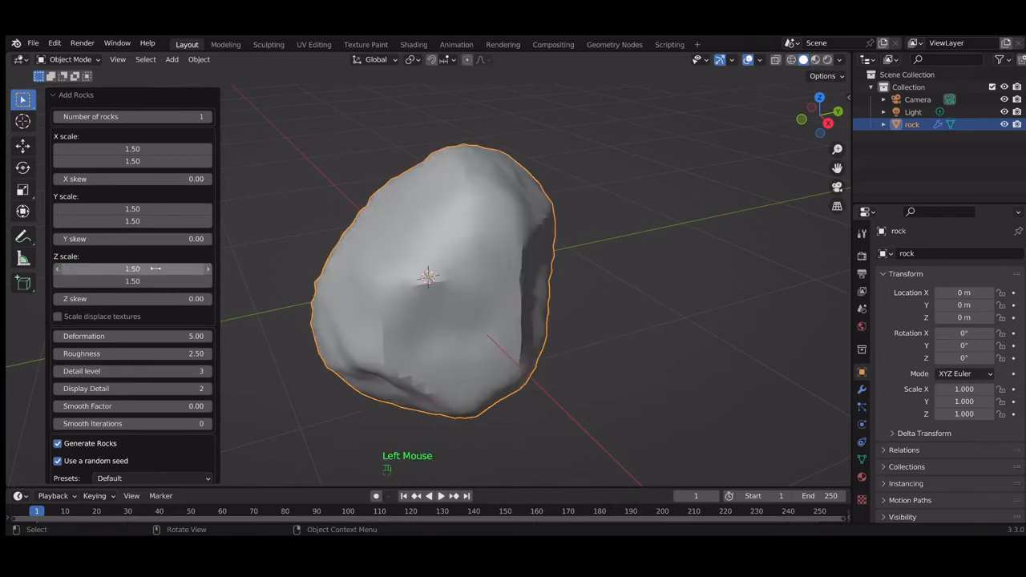
Try Deformation values of 73 and 7 on the rock.
scroll(524, 165, "down", 3)
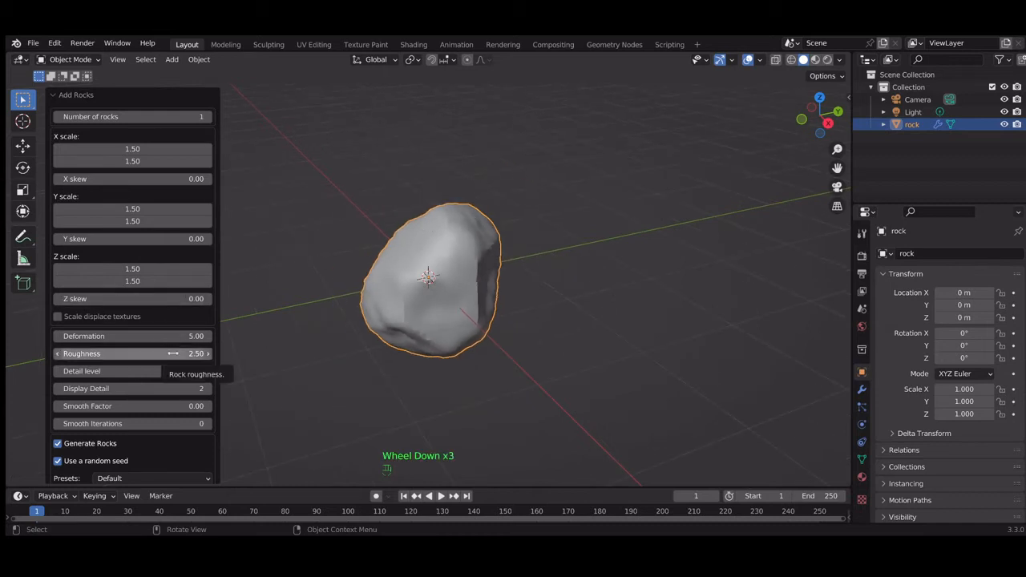
left_click(183, 340)
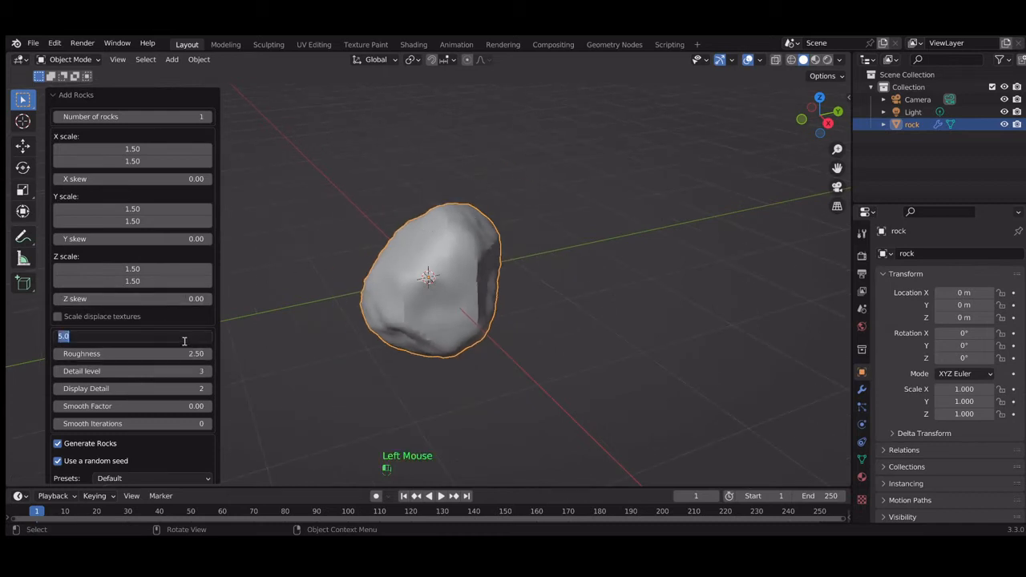
type("73")
key("Return")
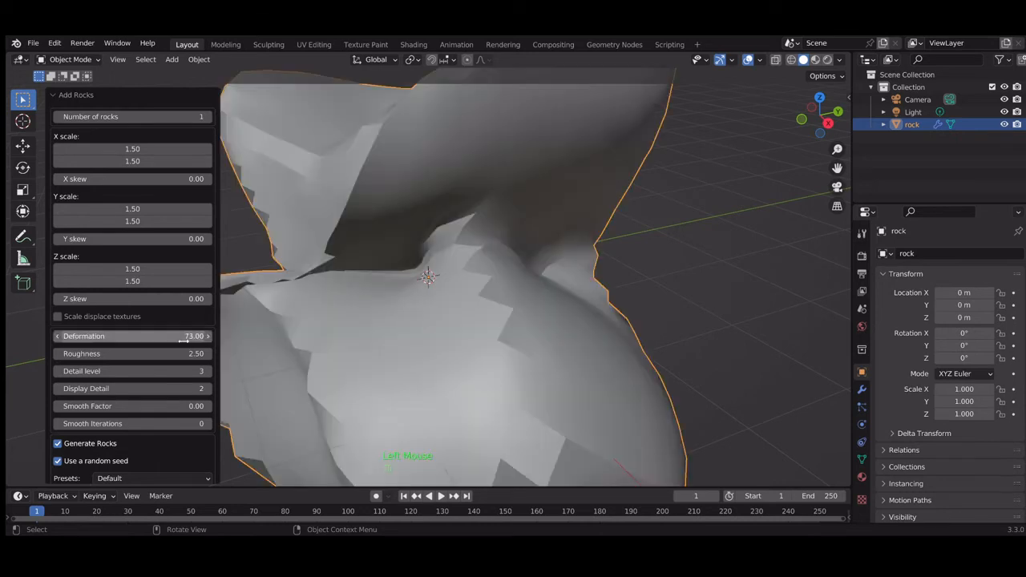
left_click(184, 340)
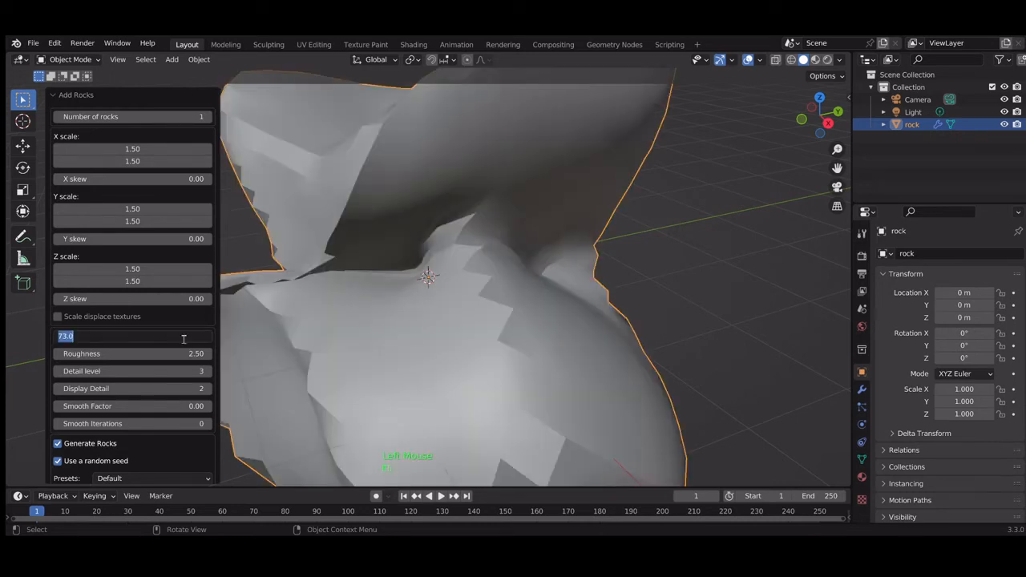
type("7")
key("Return")
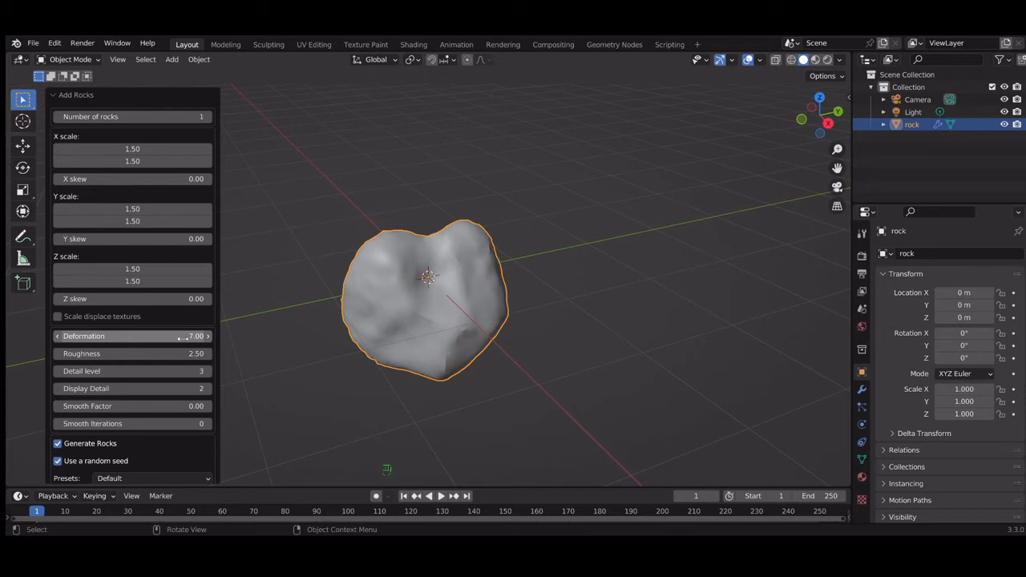
Set the rock's Detail level to 5.
left_click(198, 372)
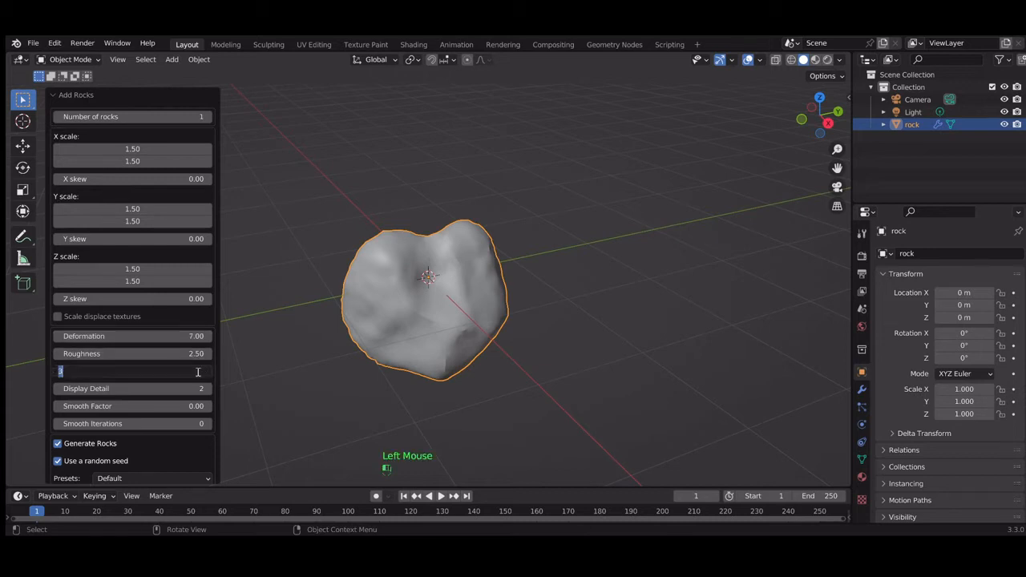
type("5")
key("Return")
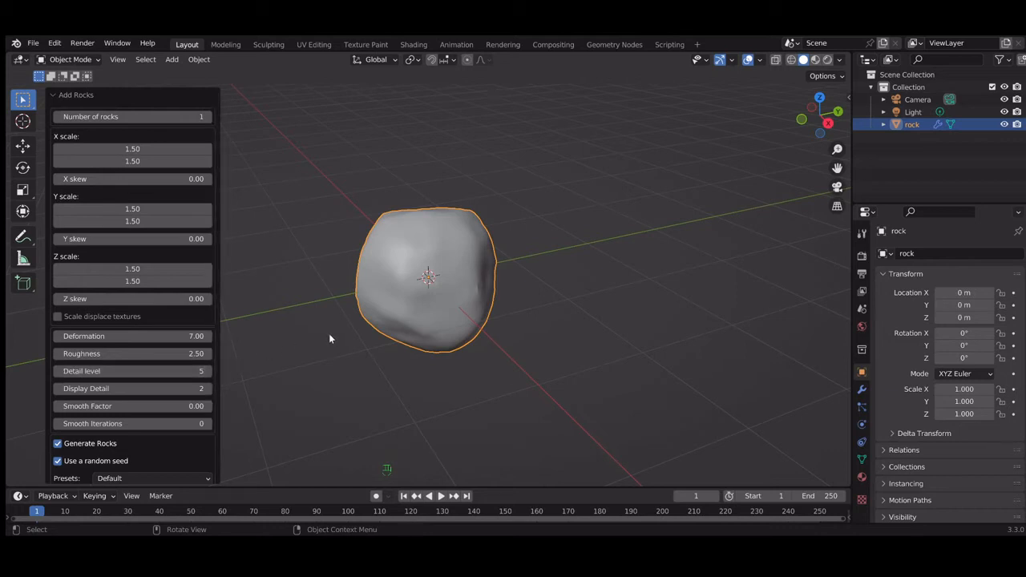
Examine the rock's overall shape and surface from several sides.
scroll(329, 336, "up", 2)
scroll(328, 338, "down", 3)
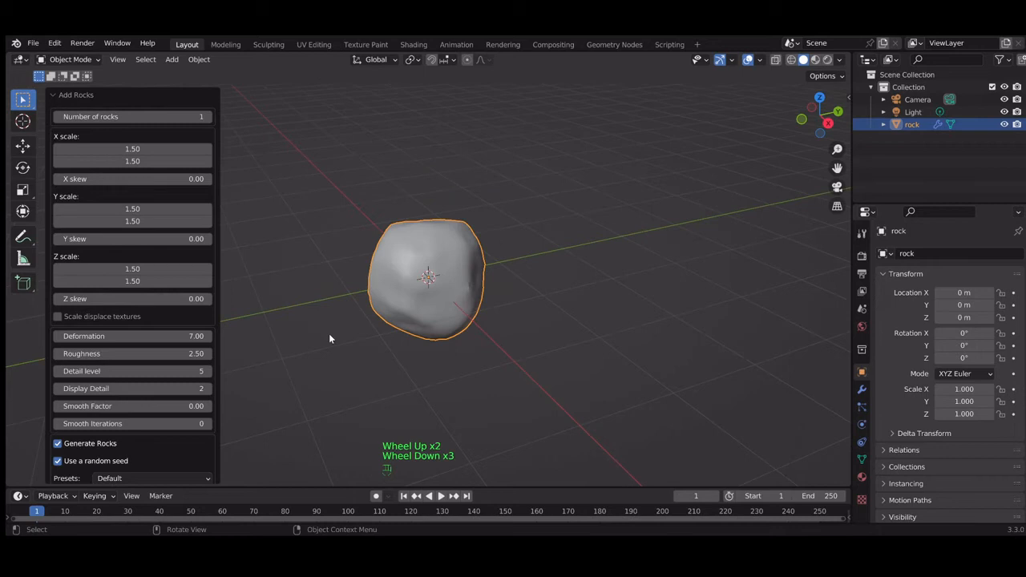
key("KP_6")
key("KP_6")
key("KP_6")
key("KP_6")
key("KP_6")
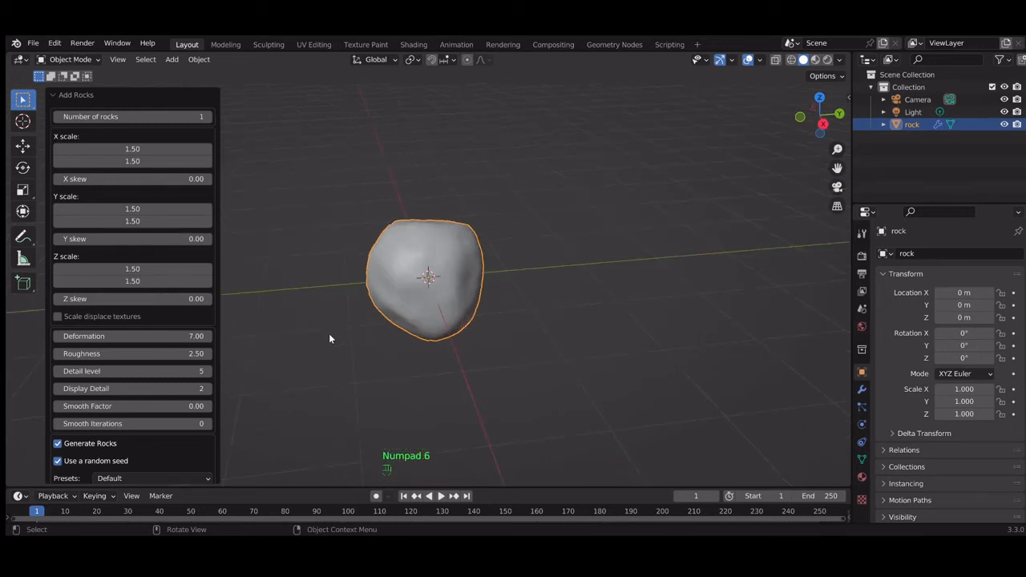
key("KP_6")
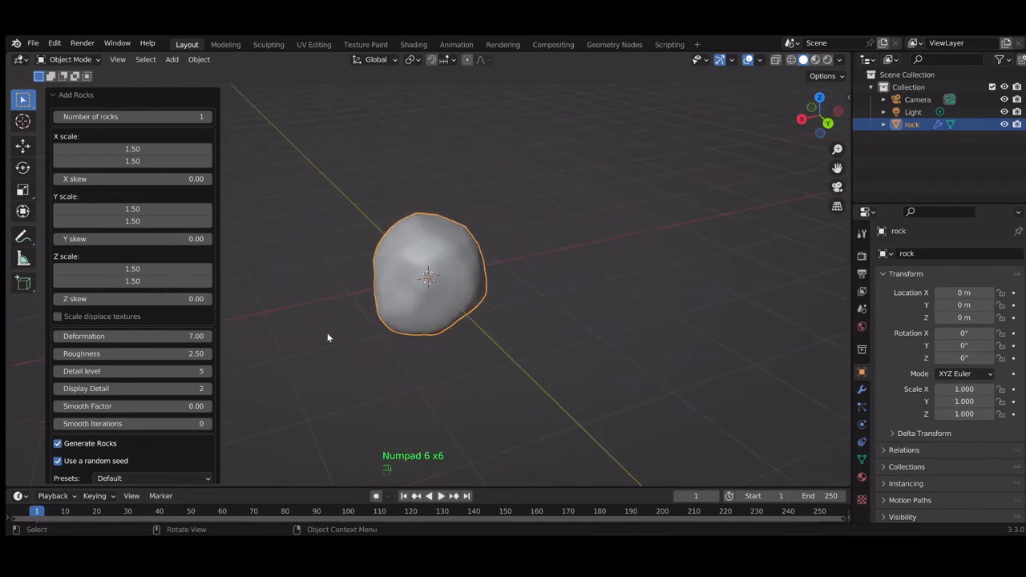
Try a Deformation of 3 on the rock and settle on a value of 5.
left_click(199, 341)
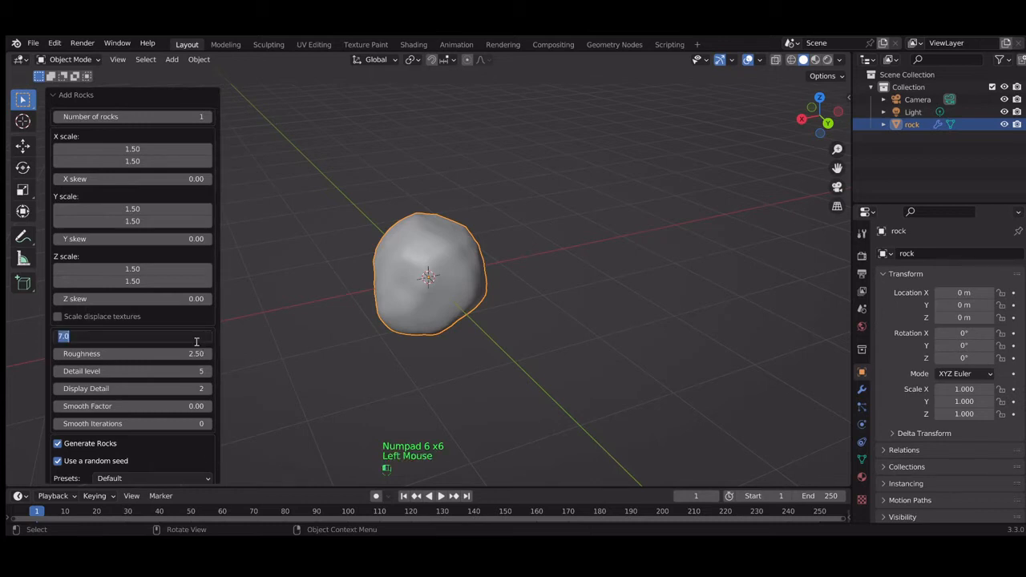
type("3")
key("Return")
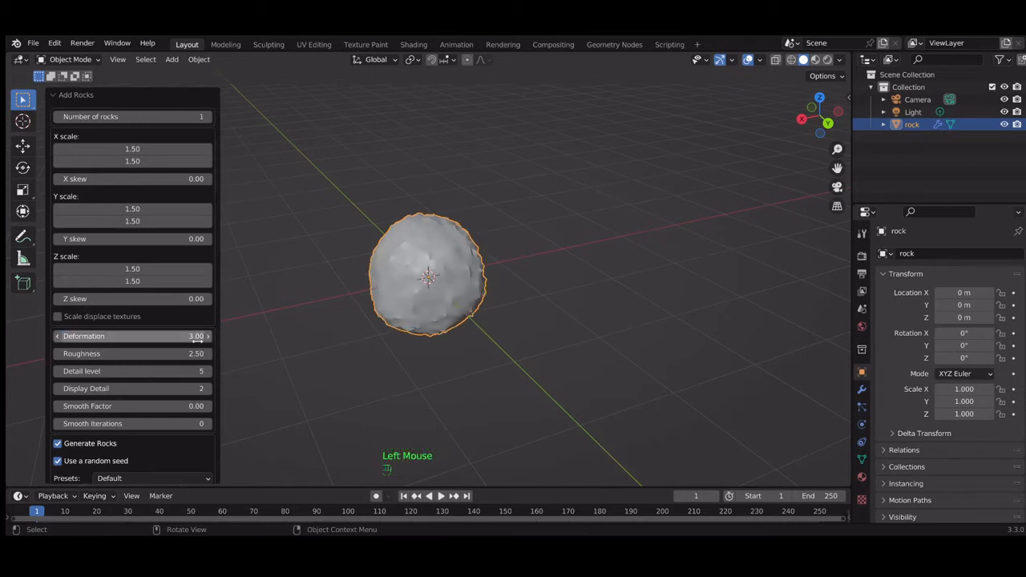
double_click(196, 339)
type("5")
key("Return")
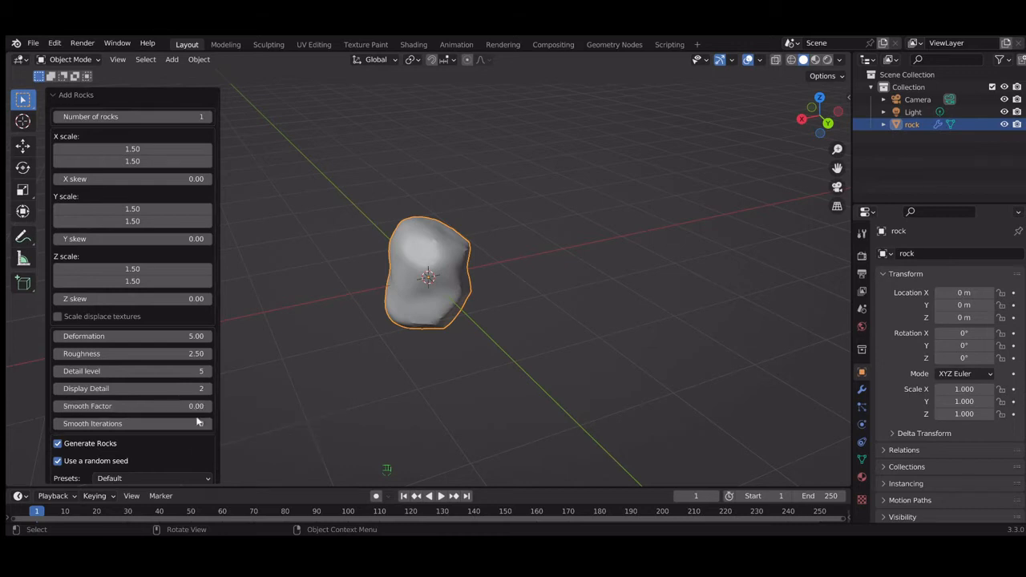
Turn the rock's random seed option off and back on.
left_click(123, 459)
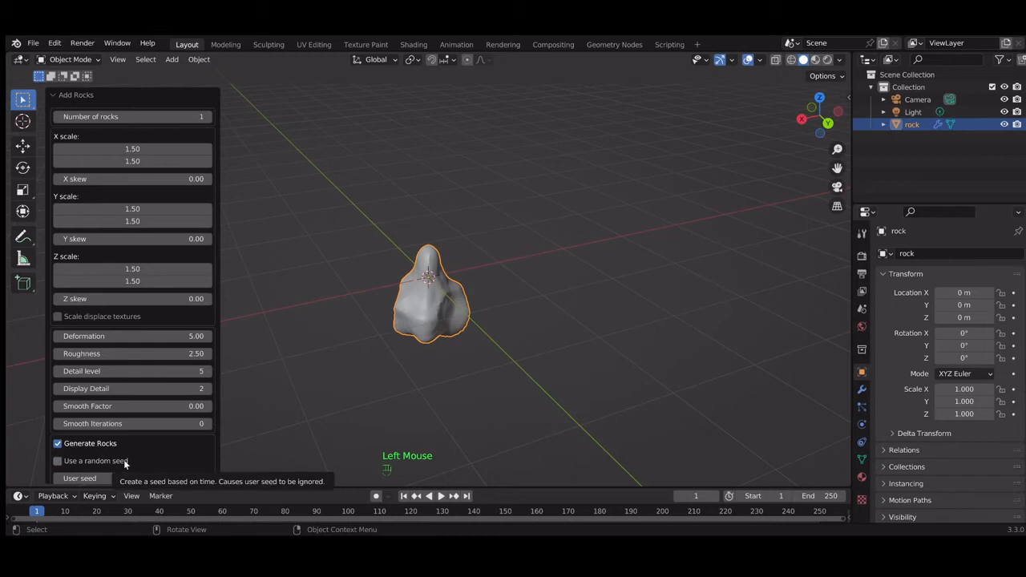
left_click(123, 459)
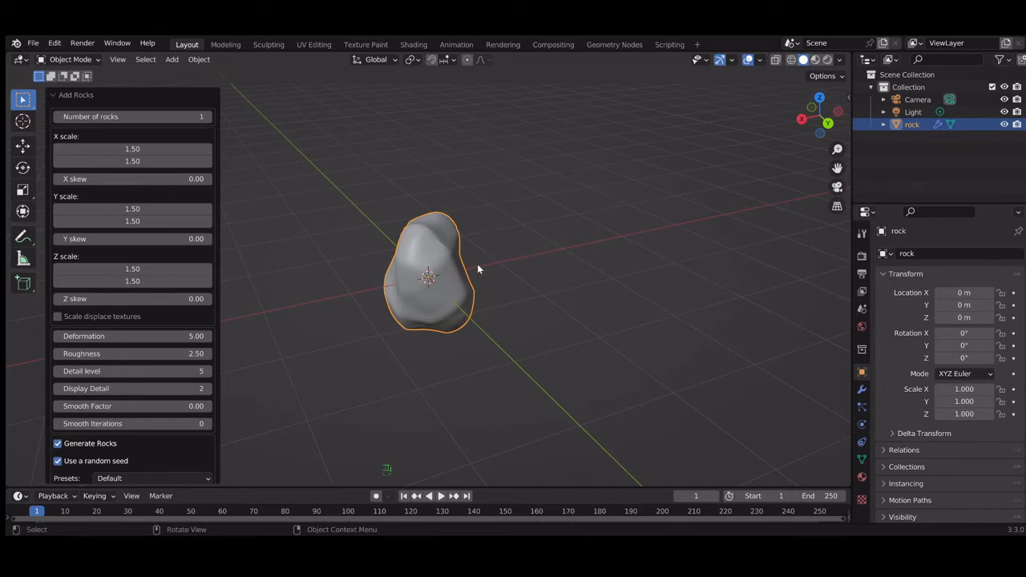
Rotate the rock freehand in the view by about 97° and again by about 5°, and deselect it.
key("r")
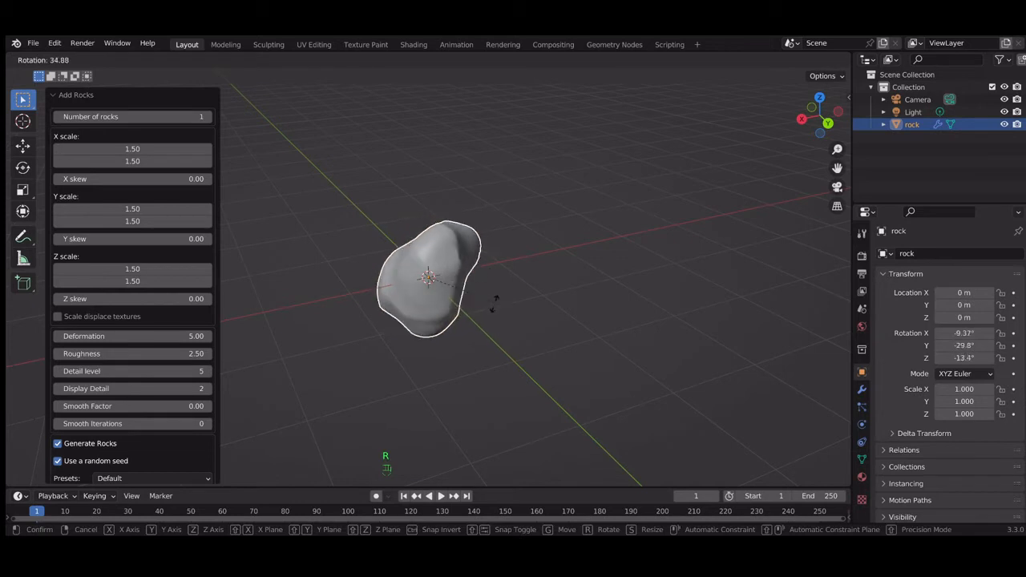
left_click(439, 369)
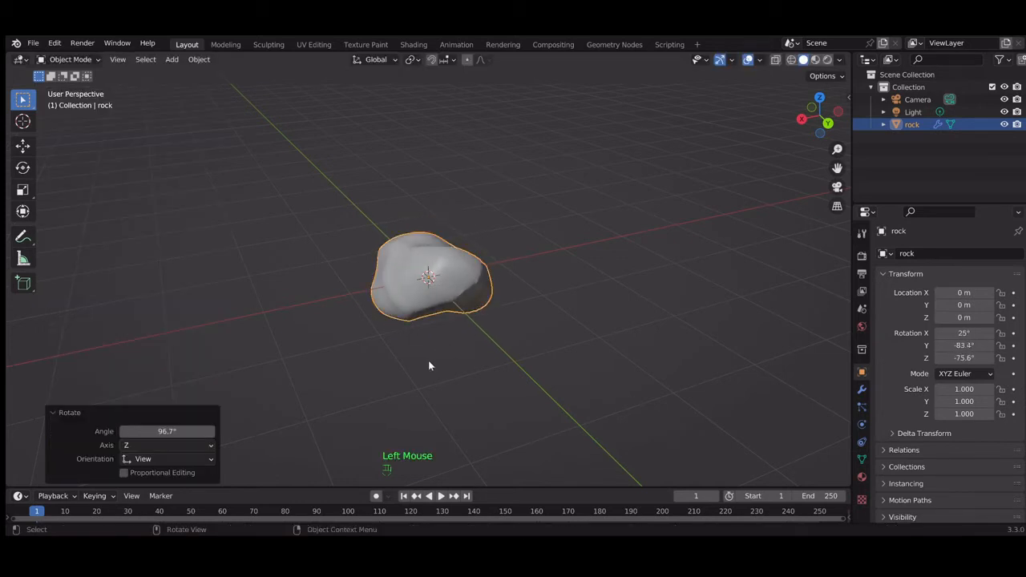
key("r")
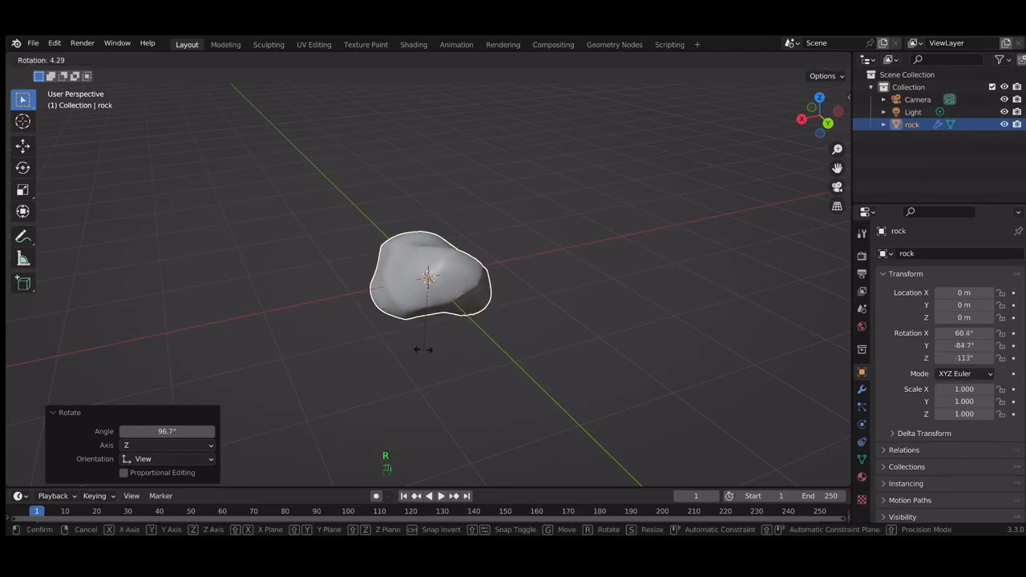
left_click(423, 355)
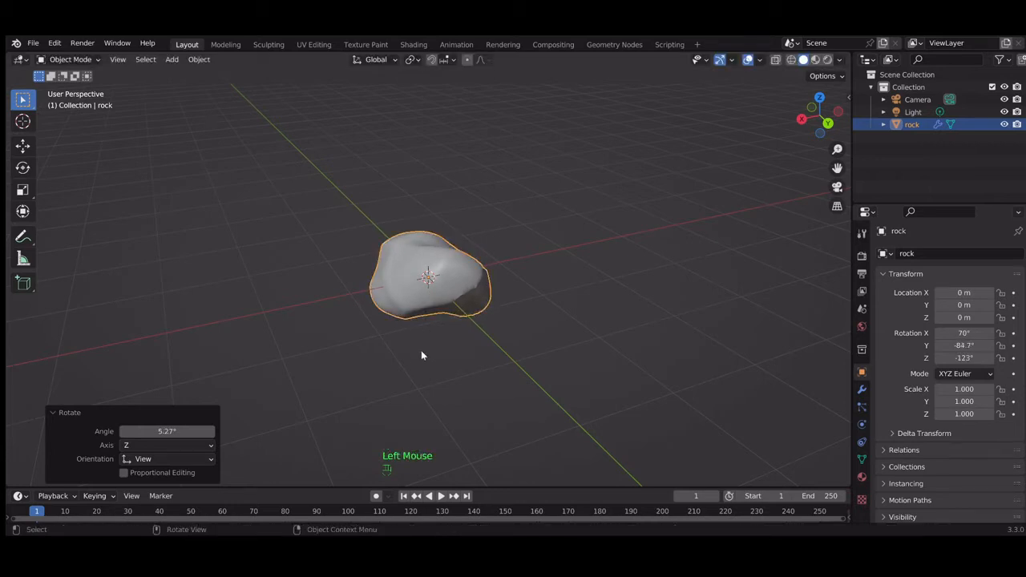
left_click(453, 346)
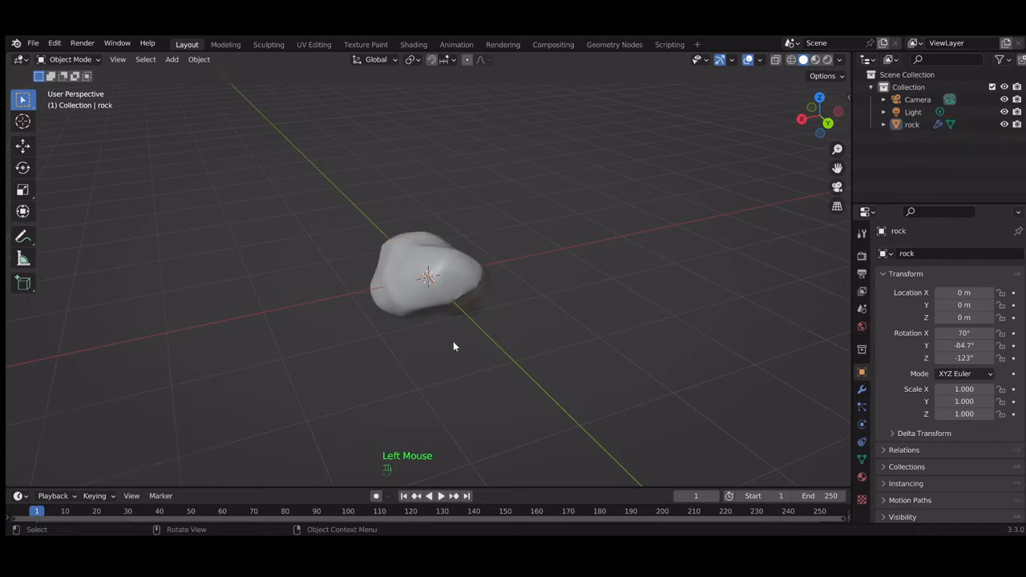
Preview the rock in wireframe, solid and rendered shading, and set the viewport to Material Preview.
key("KP_6")
key("KP_6")
key("KP_6")
key("KP_6")
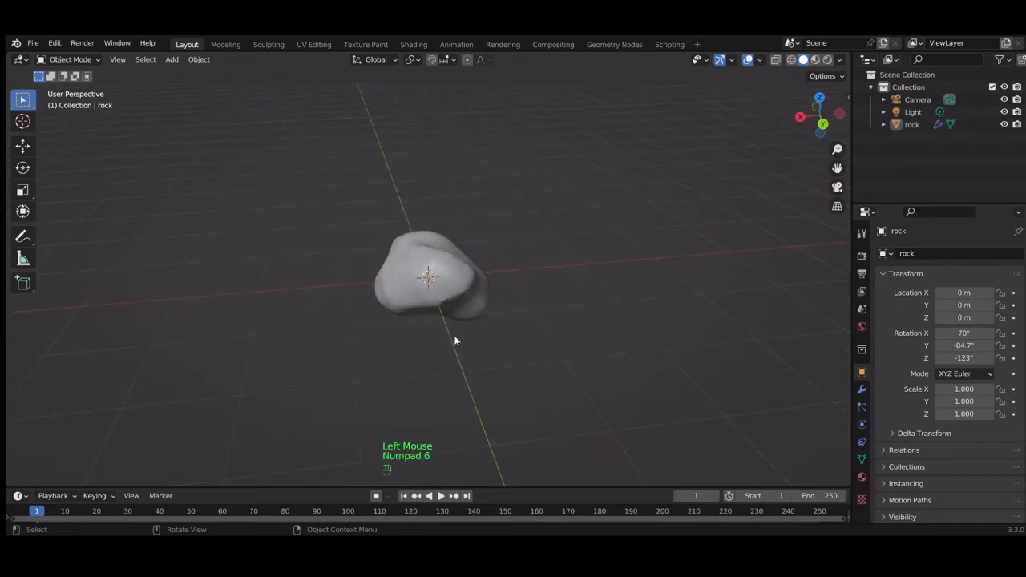
key("KP_6")
key("KP_6")
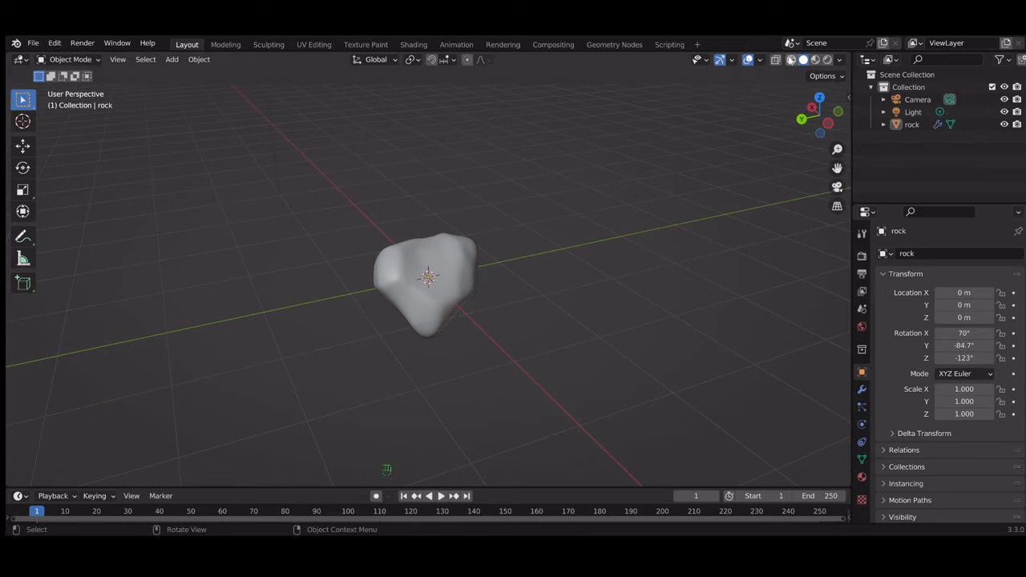
left_click(775, 59)
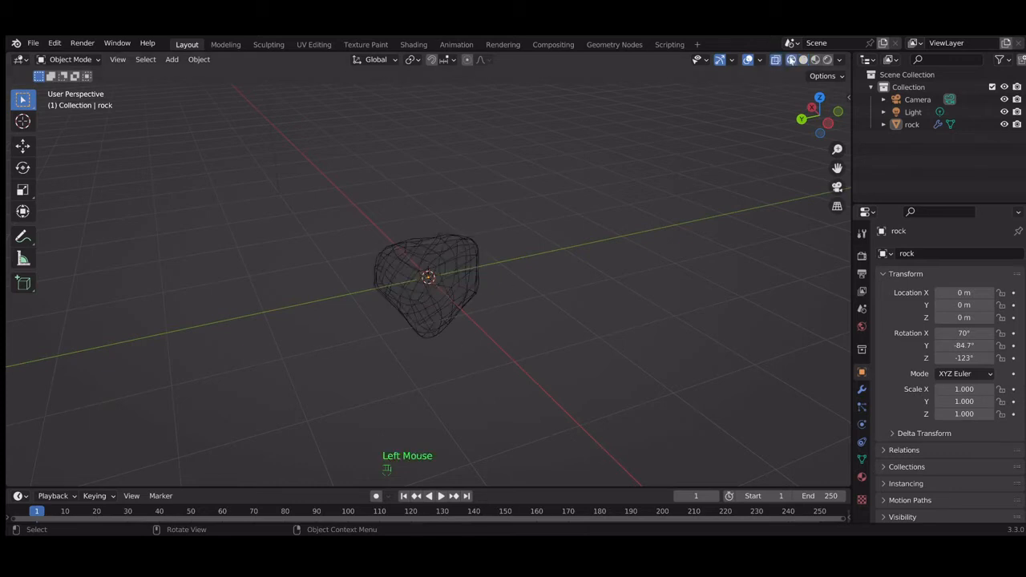
left_click(790, 59)
left_click(814, 61)
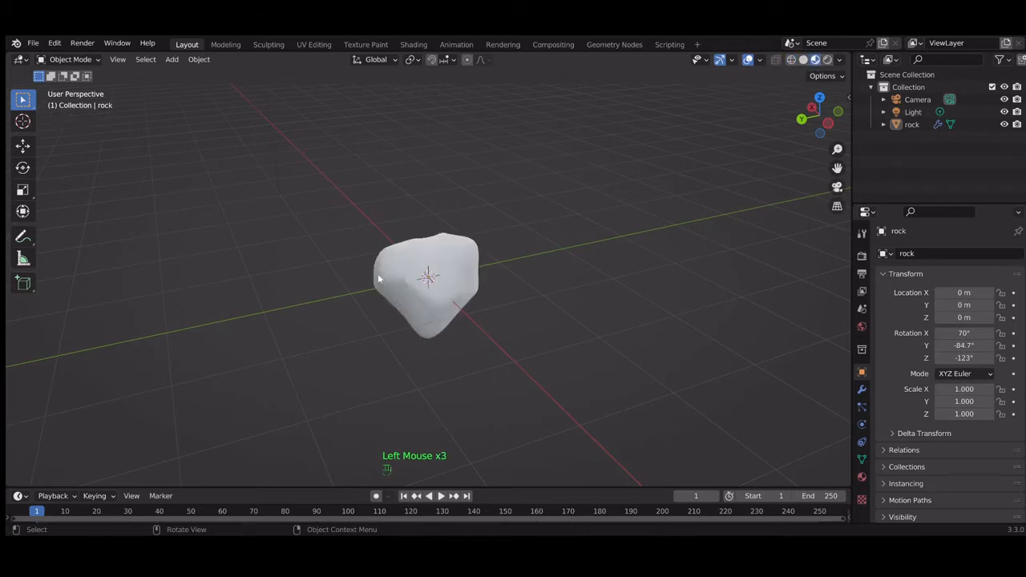
left_click(828, 60)
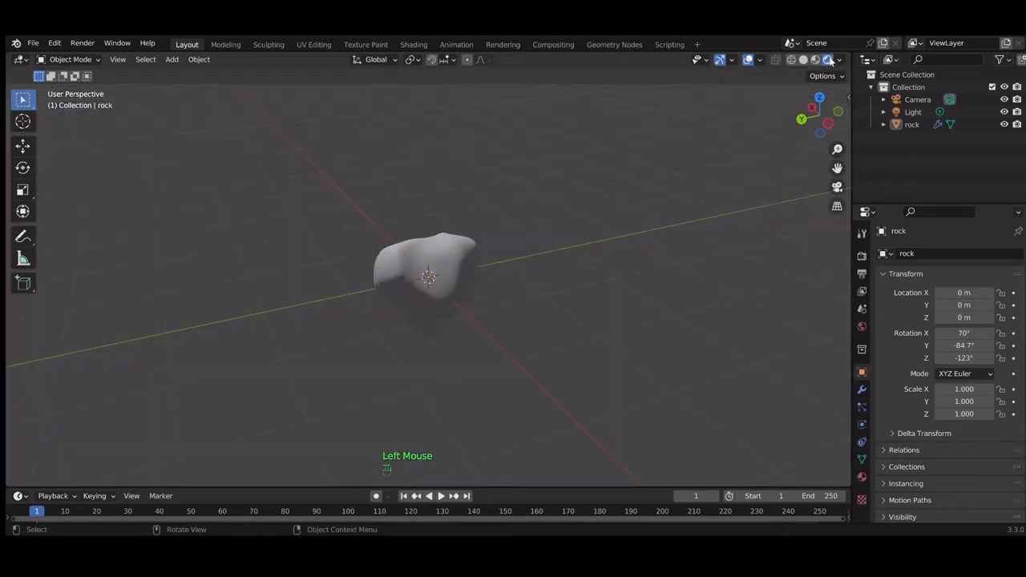
left_click(815, 60)
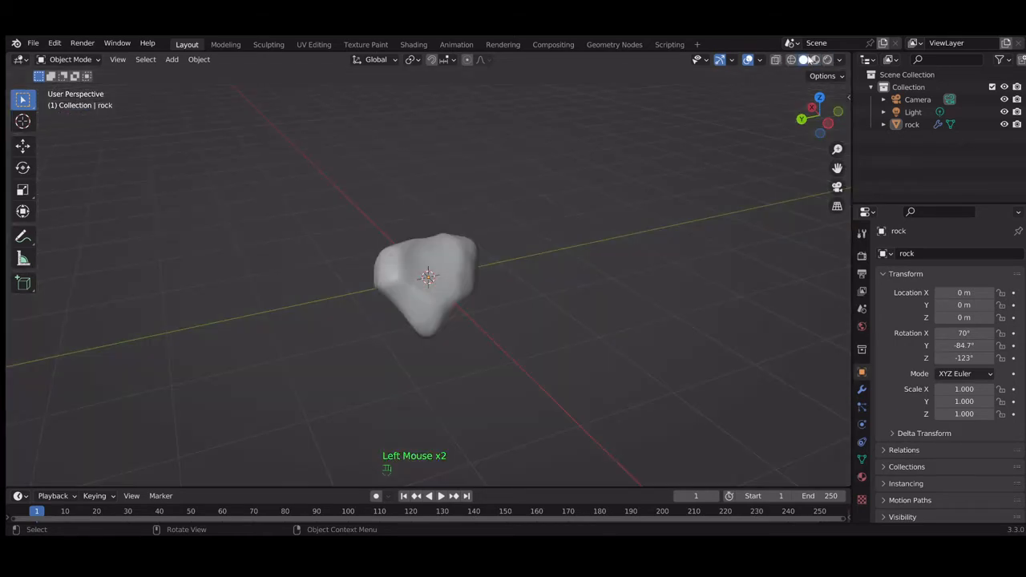
left_click(815, 59)
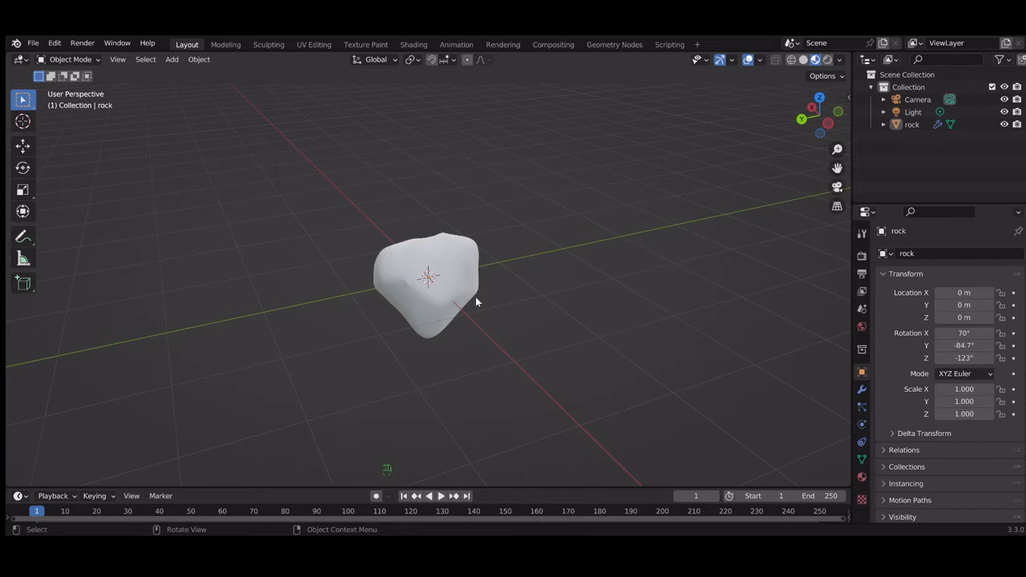
Select the rock and move it about 2.87 m along the global Y axis.
key("g")
left_click(464, 293)
key("g")
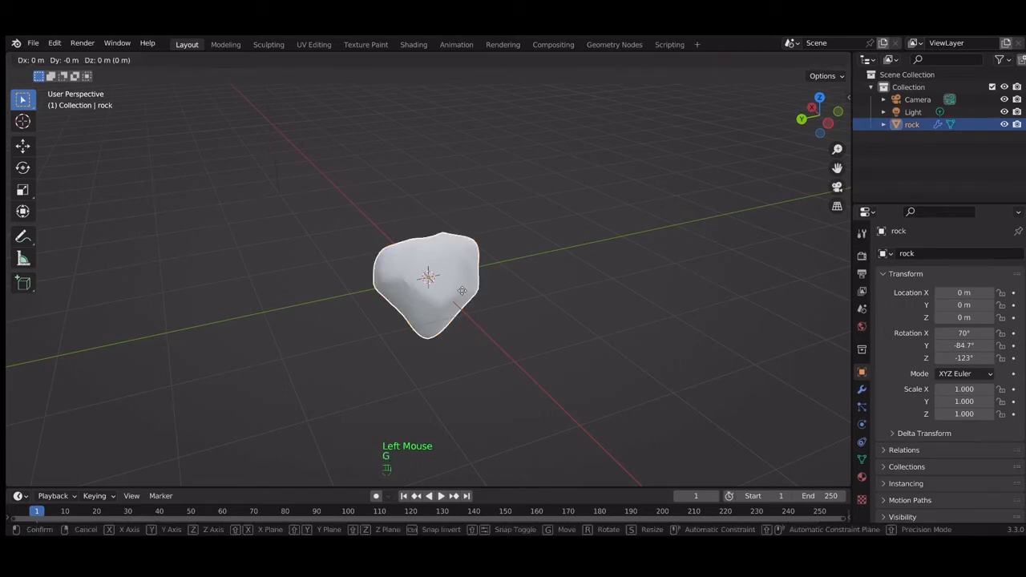
key("y")
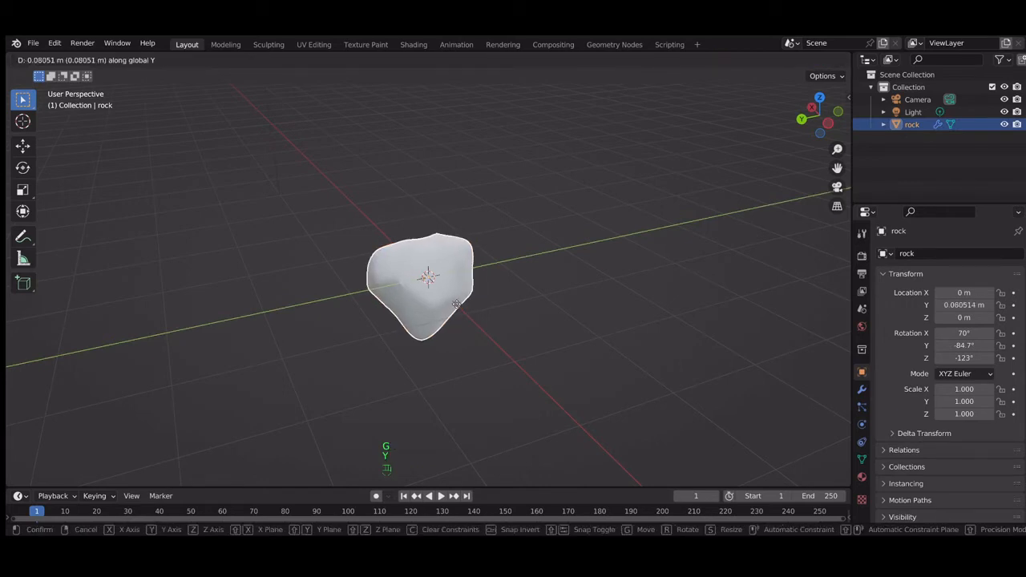
left_click(220, 377)
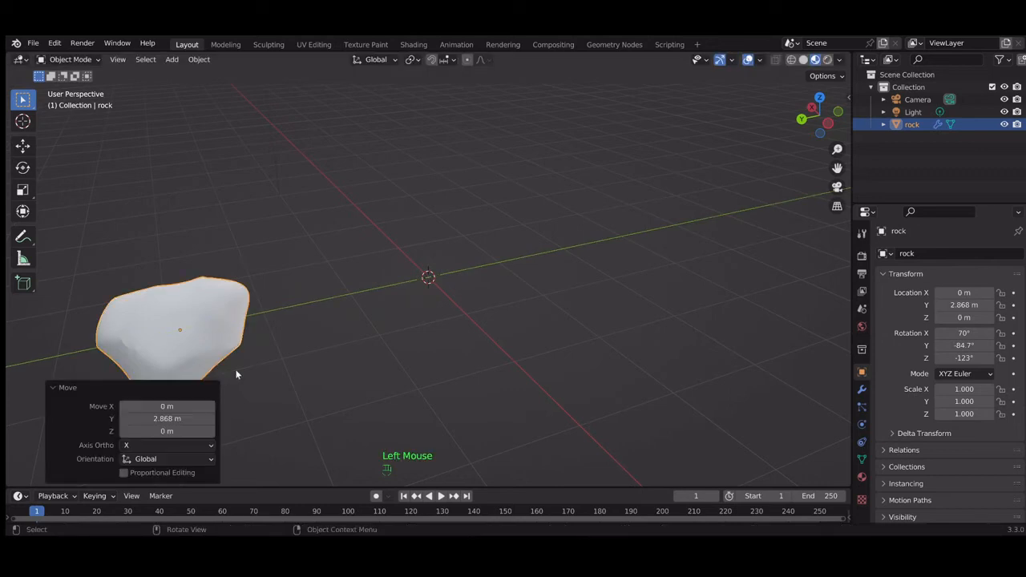
key("KP_1")
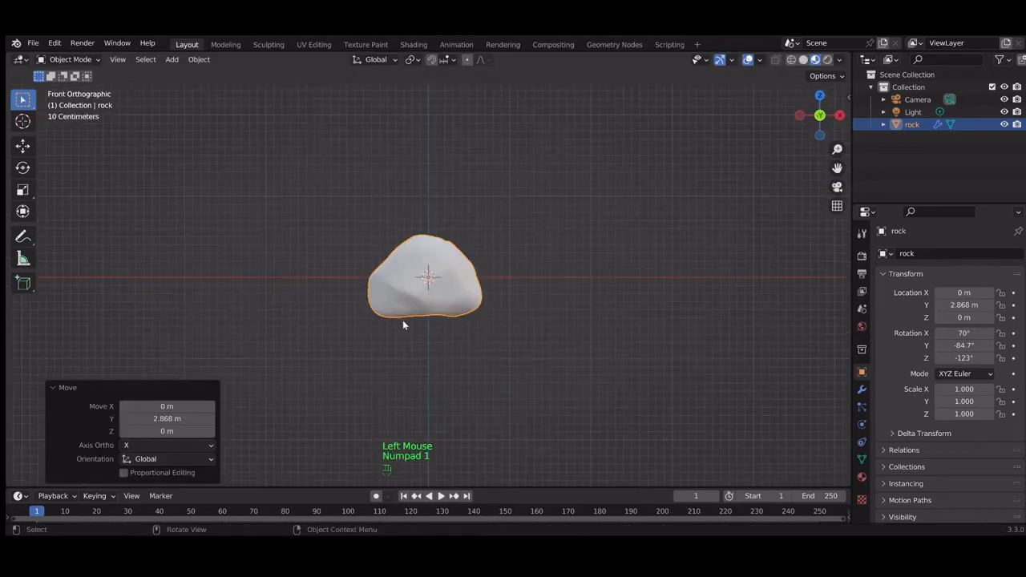
Move the rock about 1.19 m further along the global Y axis in the right orthographic view.
key("KP_3")
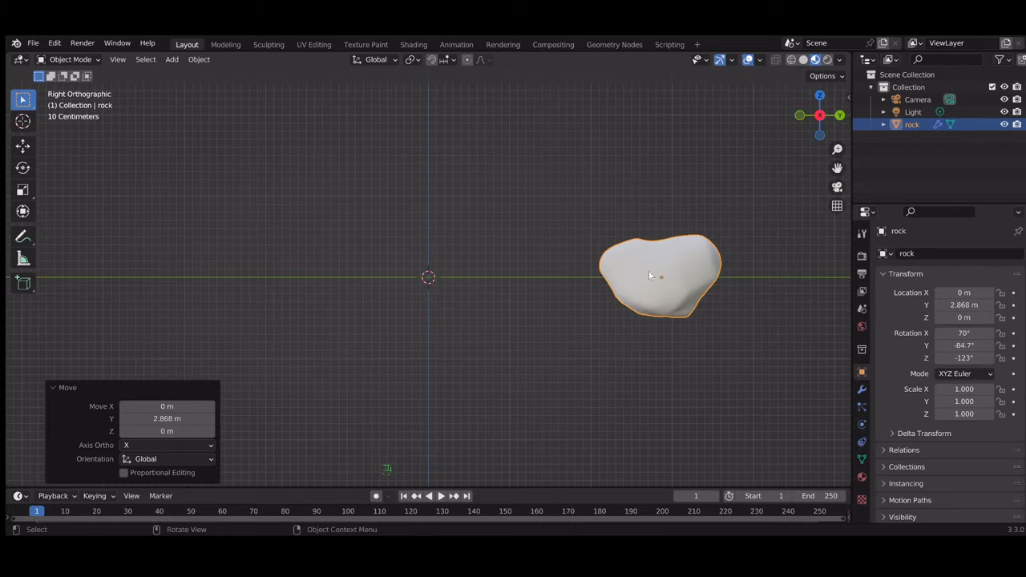
key("g")
key("y")
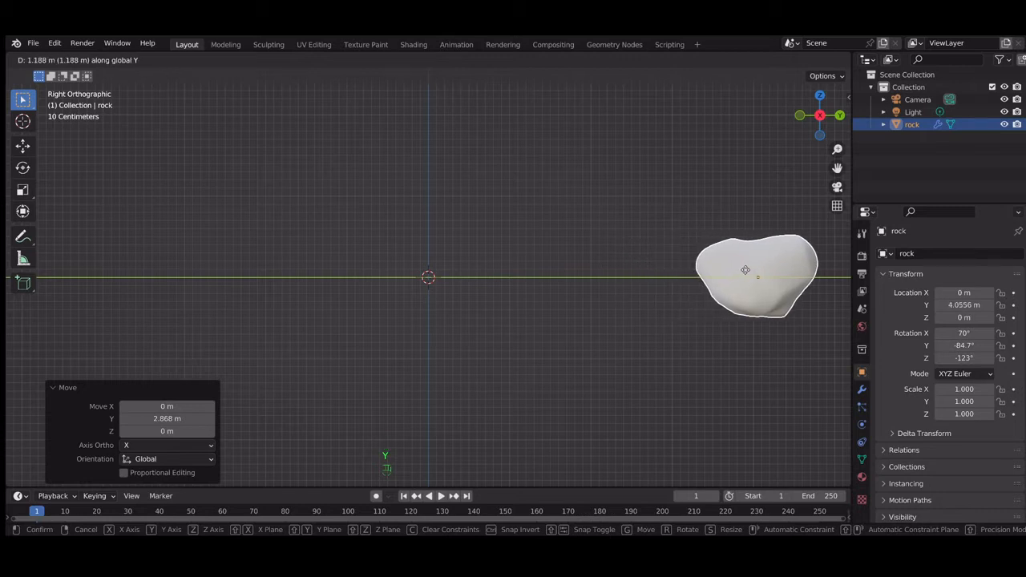
left_click(745, 270)
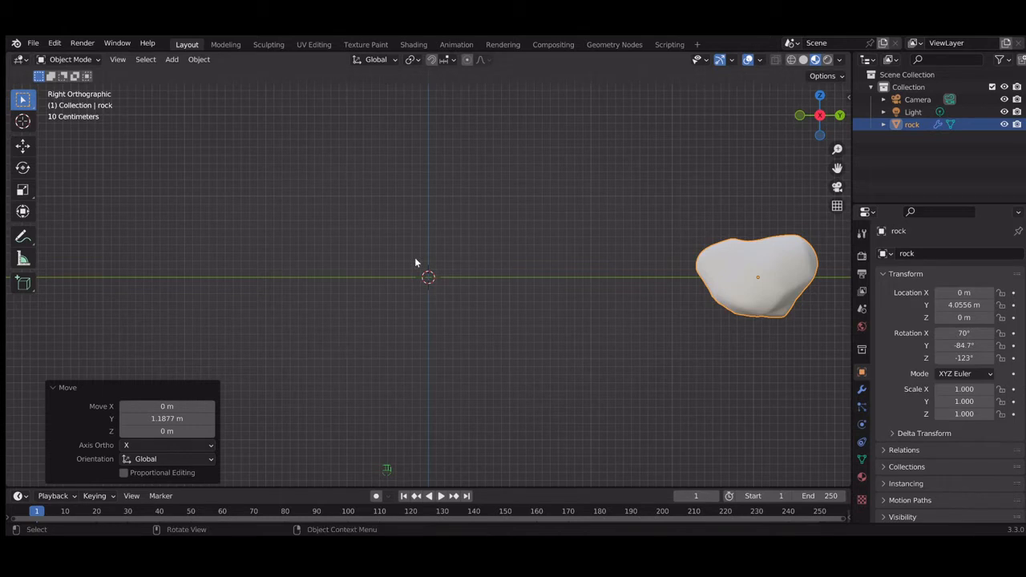
Add an ico sphere at the world origin and set its subdivisions to 5.
key("shift")
key("shift+a")
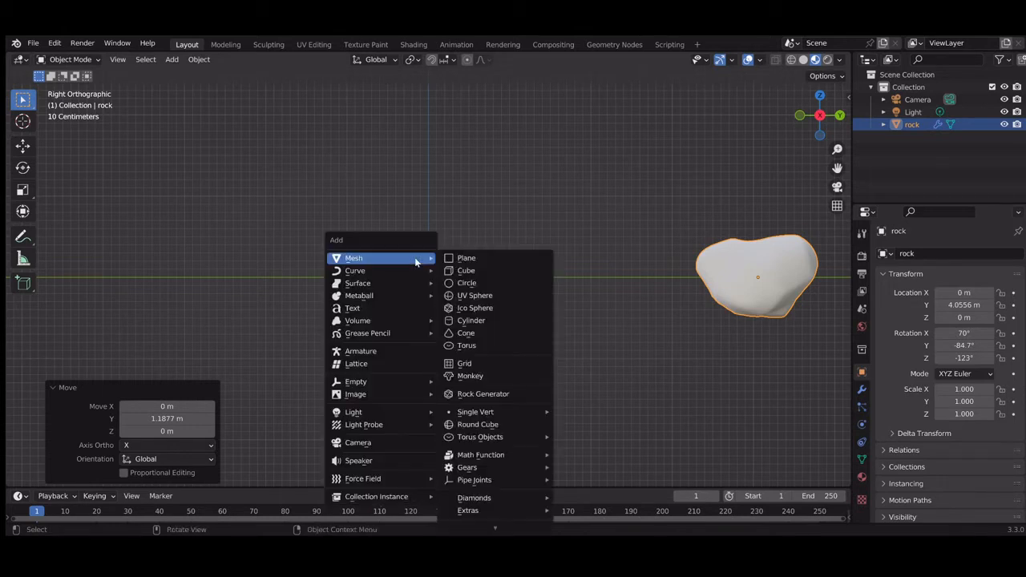
left_click(503, 308)
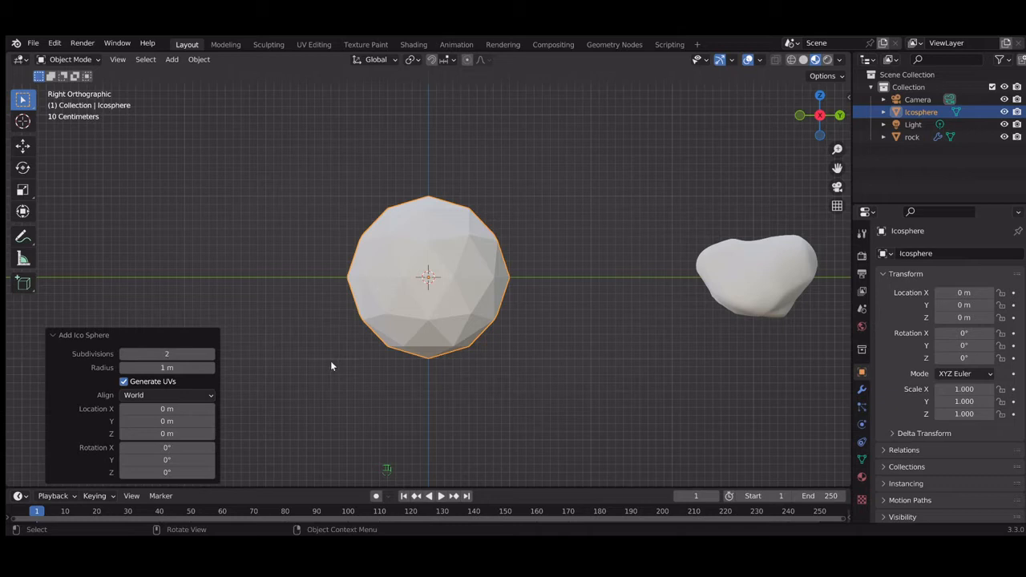
left_click(211, 354)
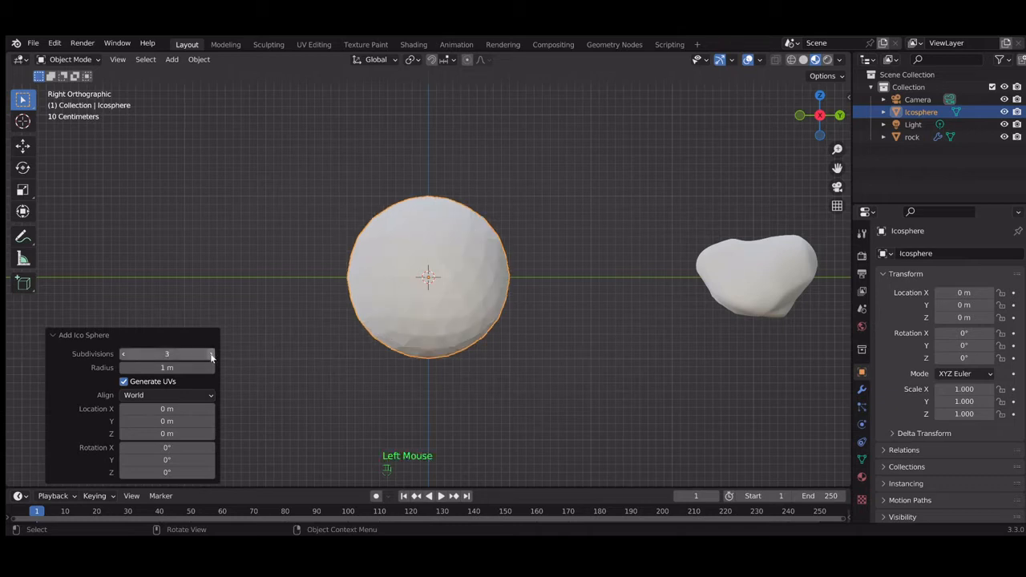
left_click(211, 354)
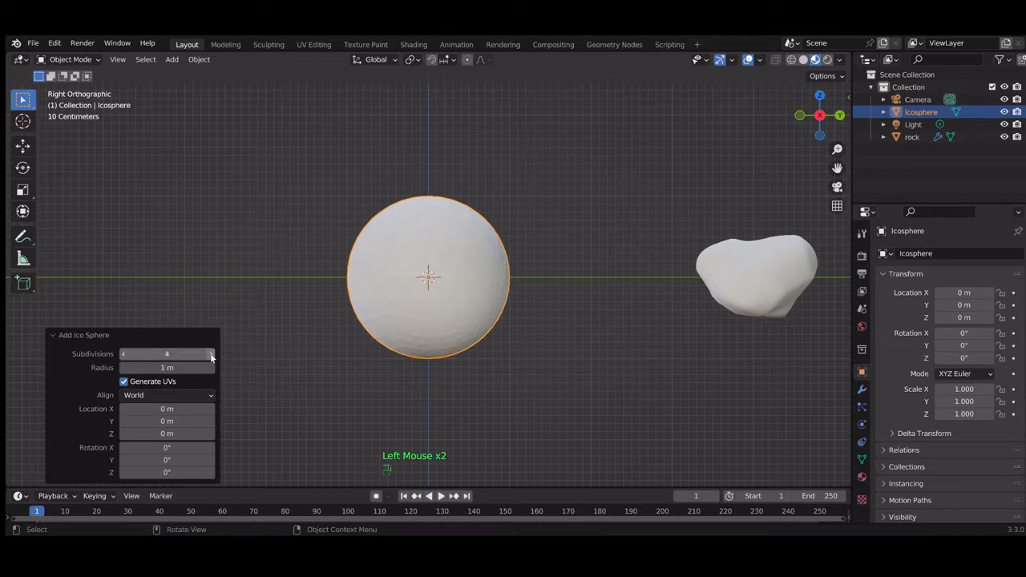
left_click(211, 354)
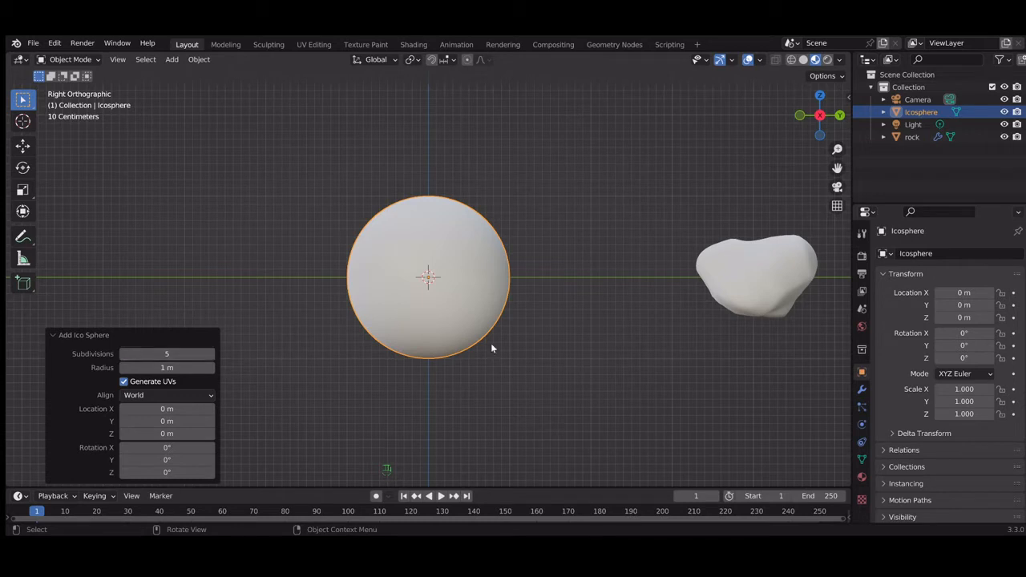
Add a Subdivision Surface modifier to the ico sphere and check its mesh in wireframe, returning to Material Preview.
left_click(861, 390)
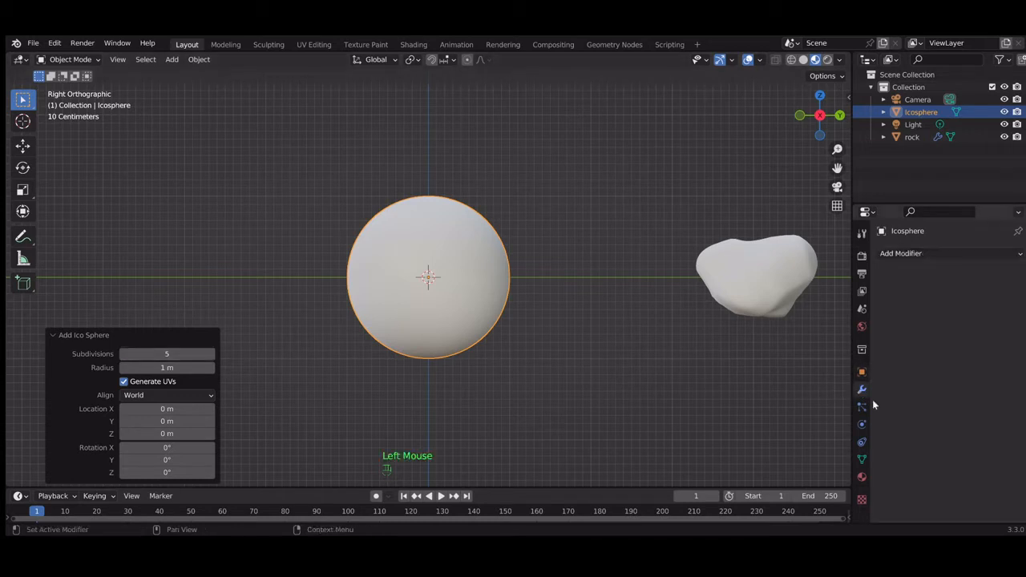
left_click(934, 253)
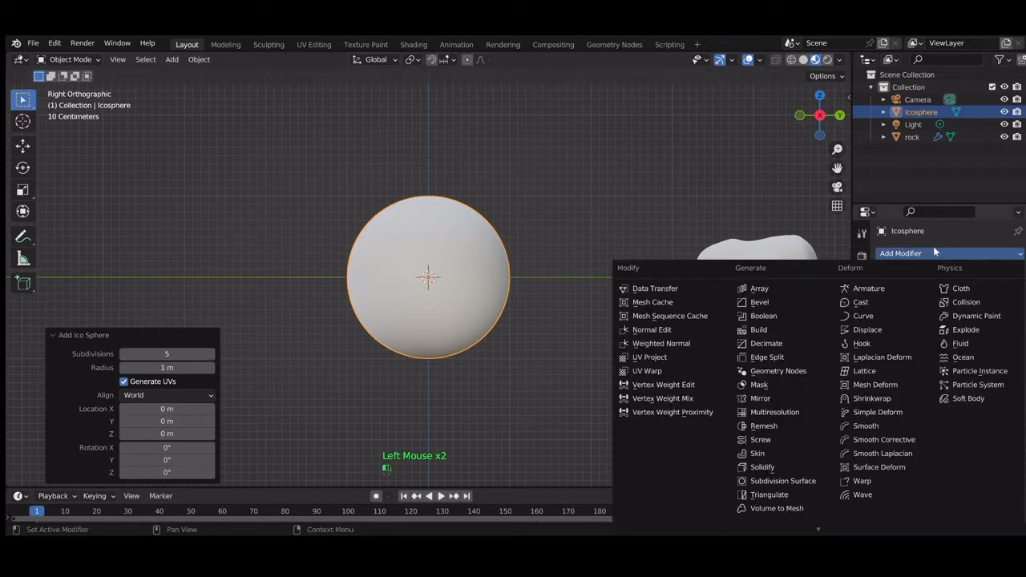
left_click(798, 482)
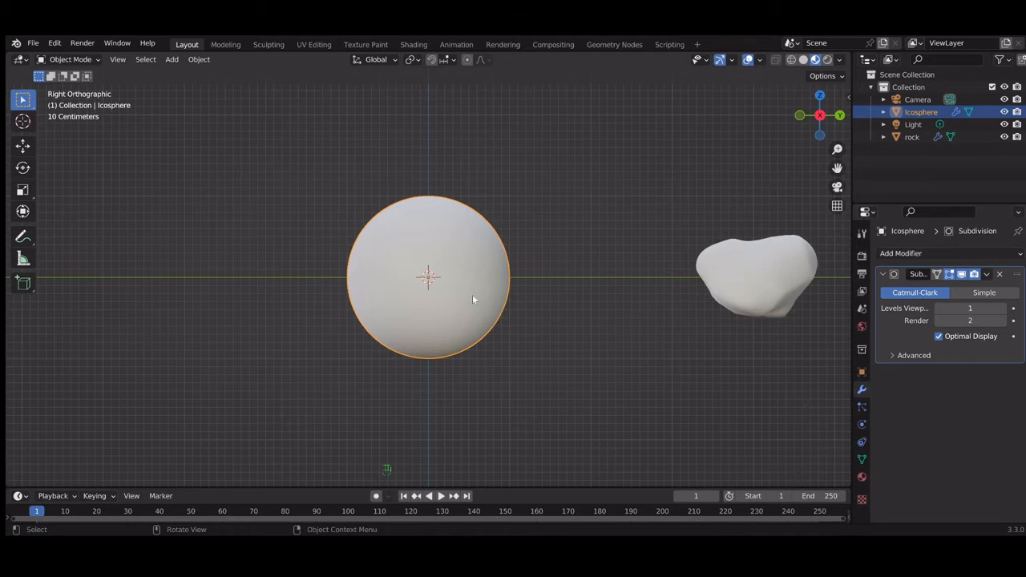
left_click(792, 63)
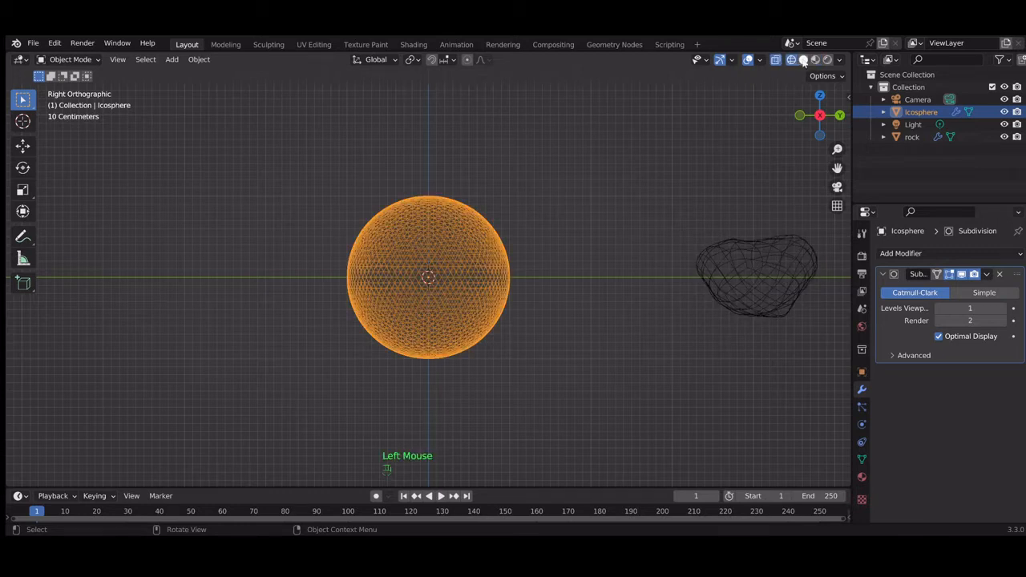
left_click(817, 62)
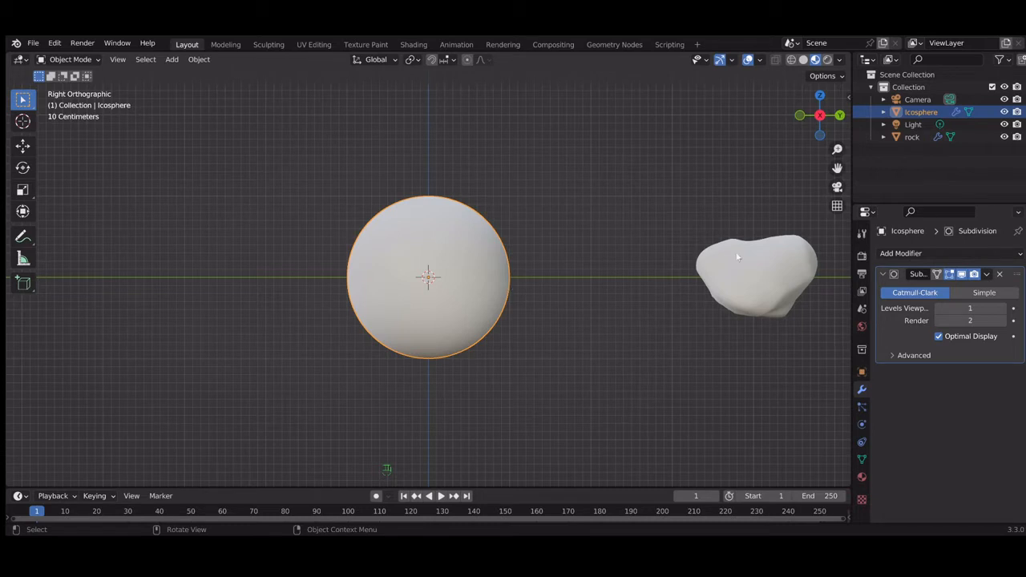
Set the scene's render engine to Cycles.
left_click(862, 254)
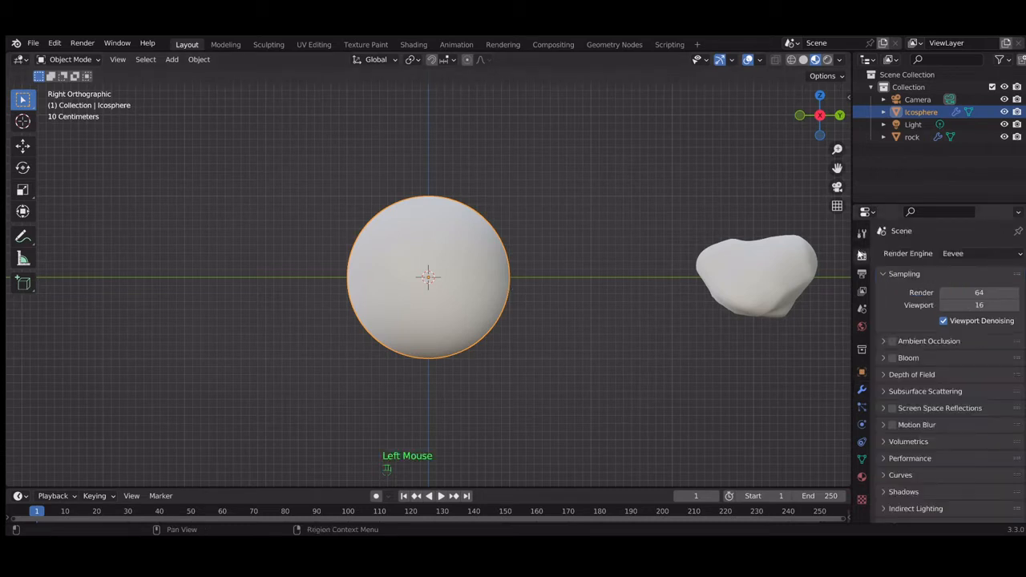
left_click(974, 255)
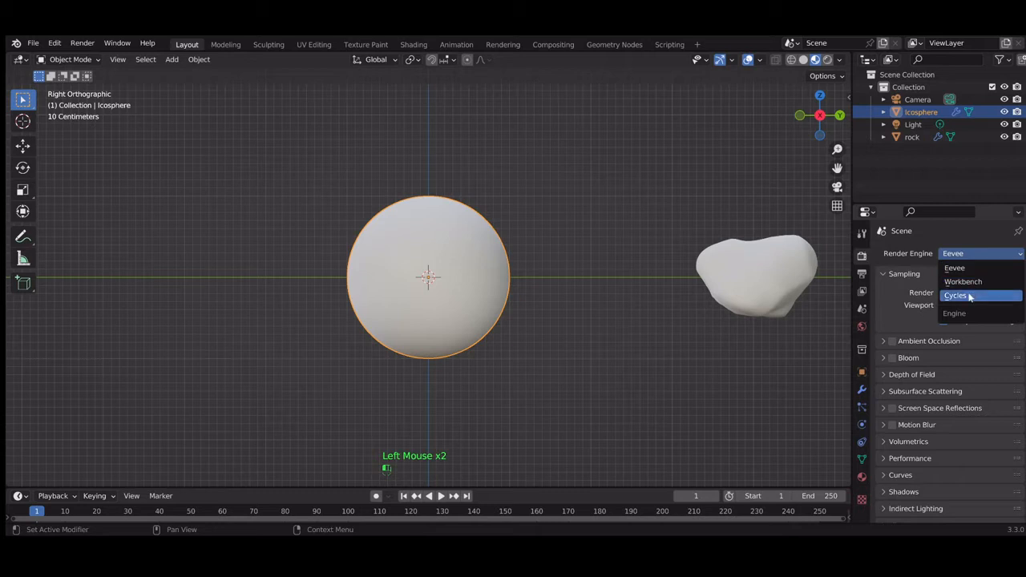
left_click(970, 294)
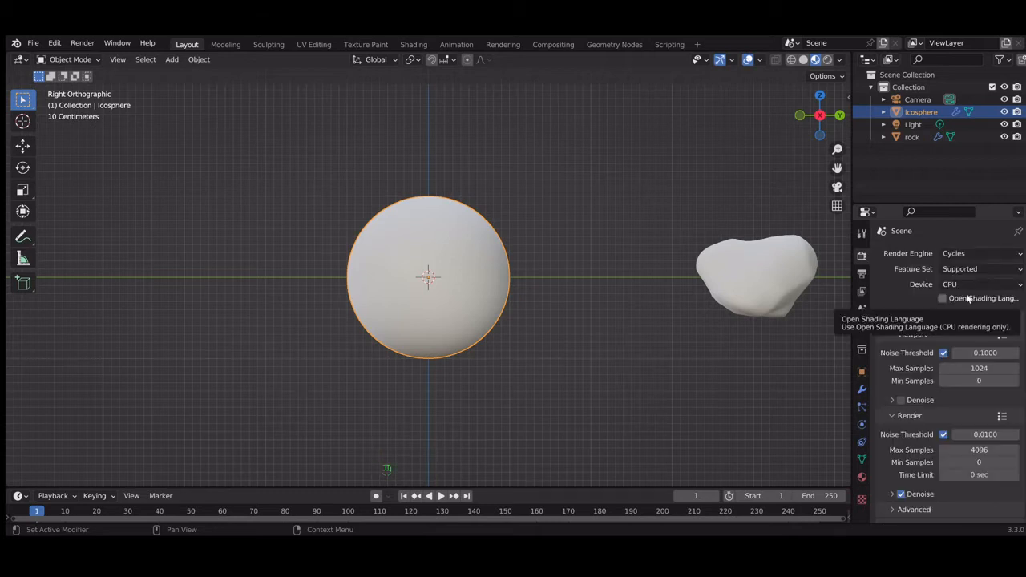
Turn the render film's Transparent option on, off and on again.
scroll(928, 358, "down", 12)
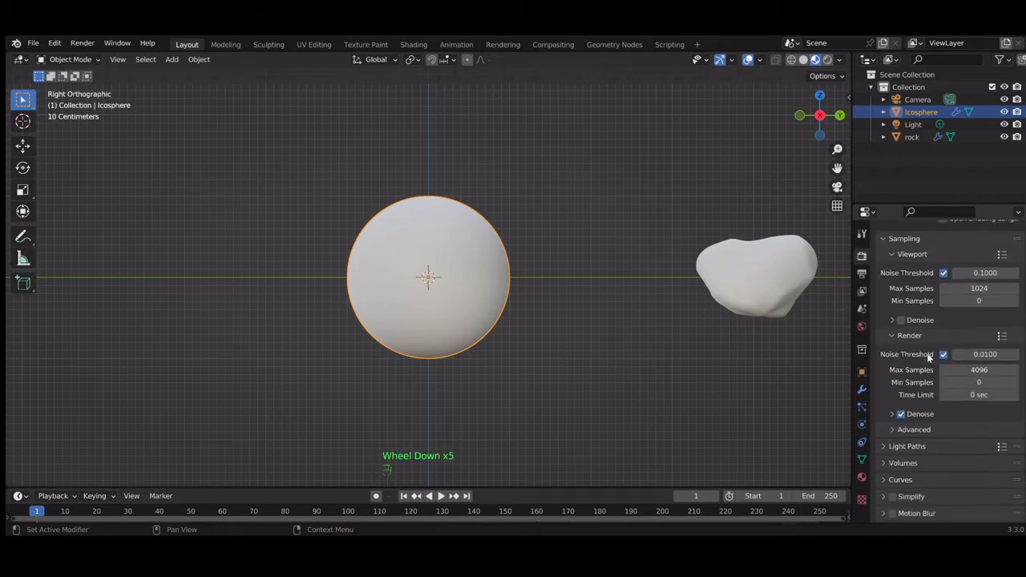
scroll(927, 352, "down", 4)
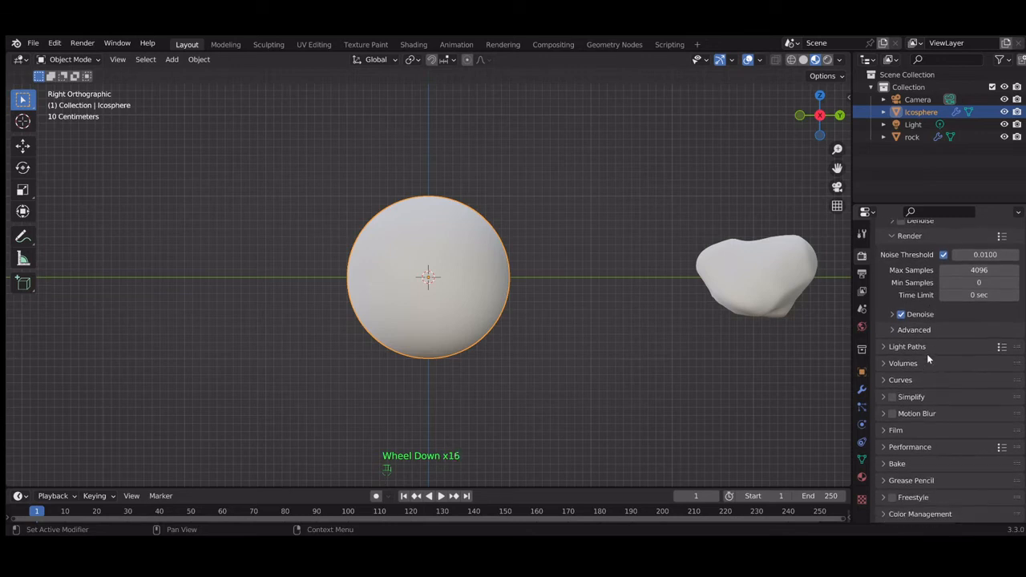
left_click(912, 430)
scroll(912, 430, "down", 7)
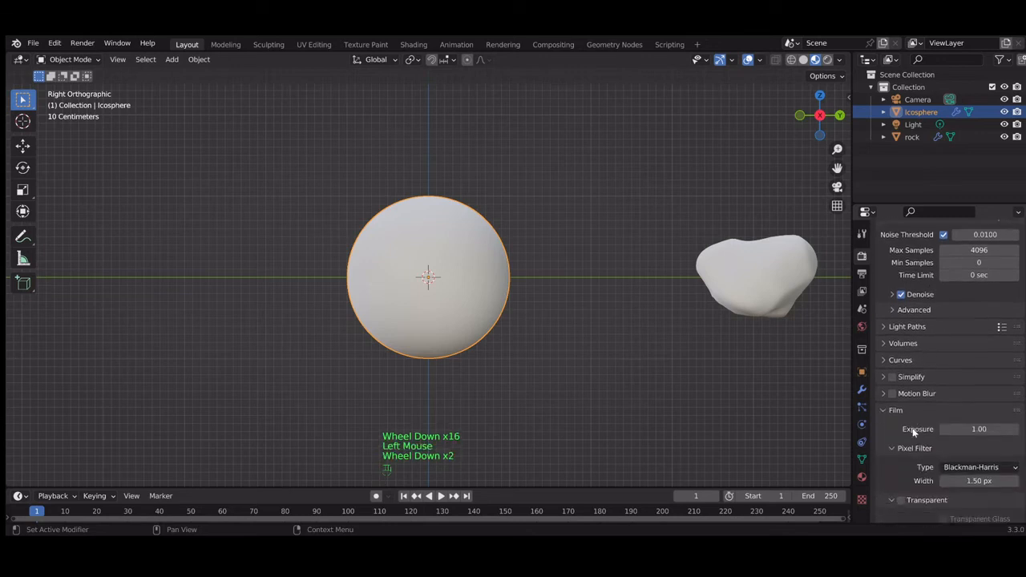
scroll(913, 433, "down", 1)
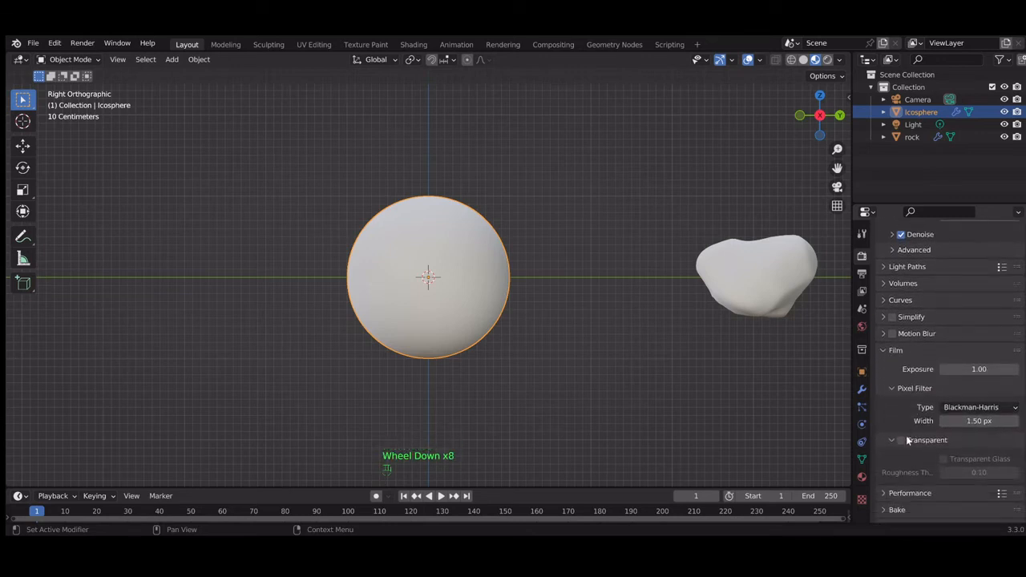
left_click(905, 441)
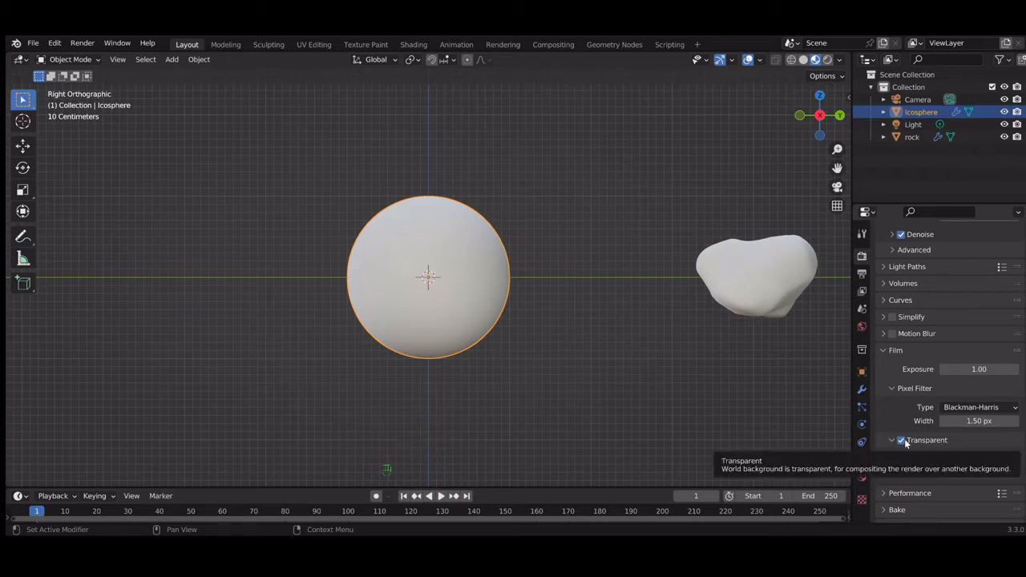
scroll(906, 440, "down", 2)
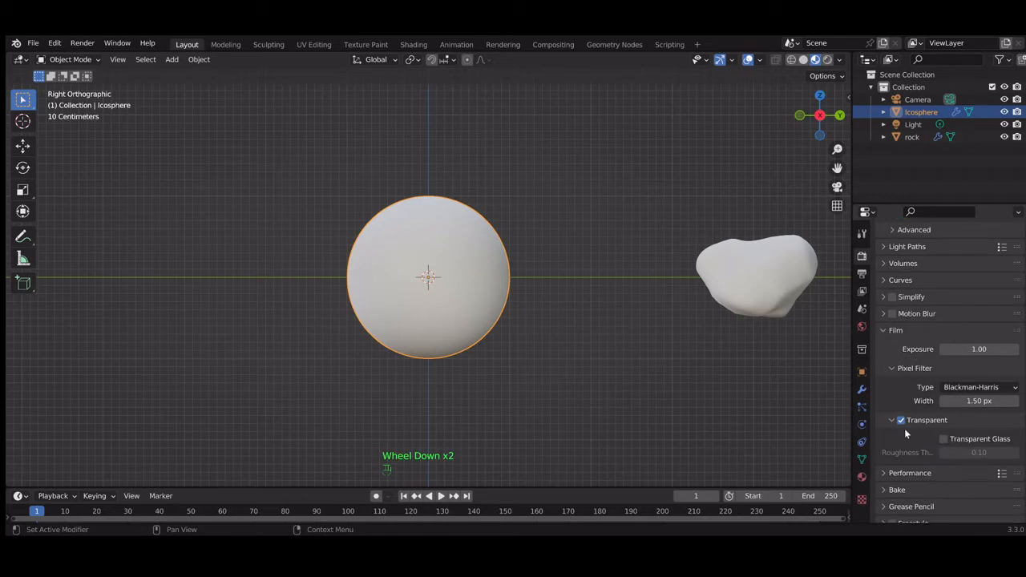
left_click(902, 422)
scroll(903, 426, "down", 3)
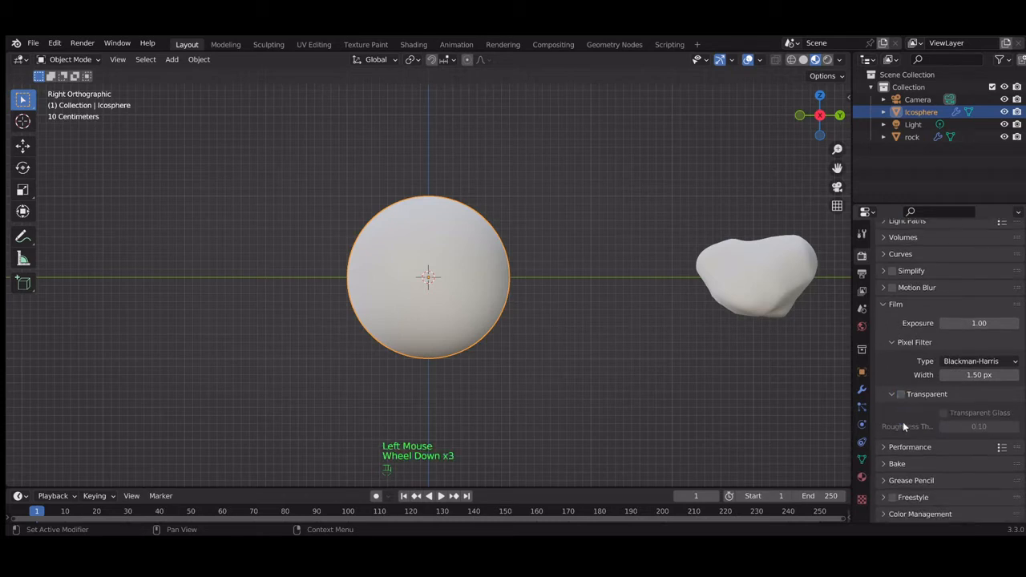
scroll(903, 421, "up", 1)
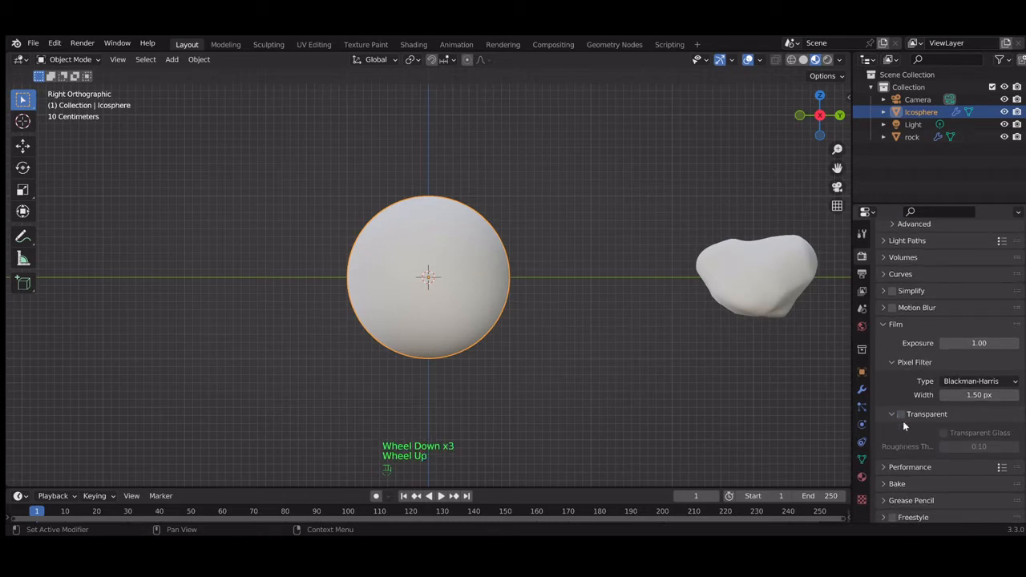
left_click(901, 414)
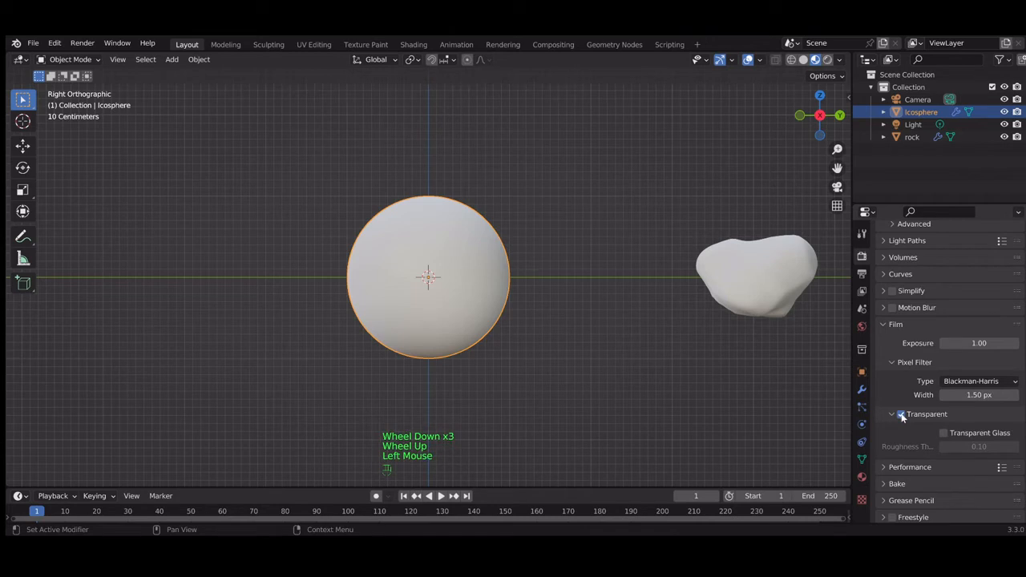
Show the viewport in rendered shading and turn the film's Transparent option off.
left_click(827, 60)
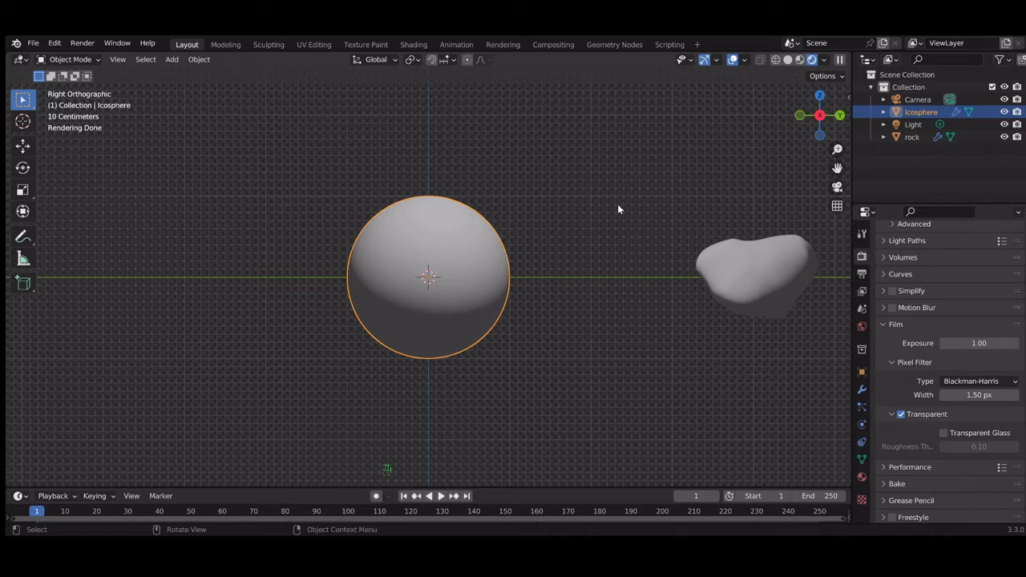
left_click(900, 413)
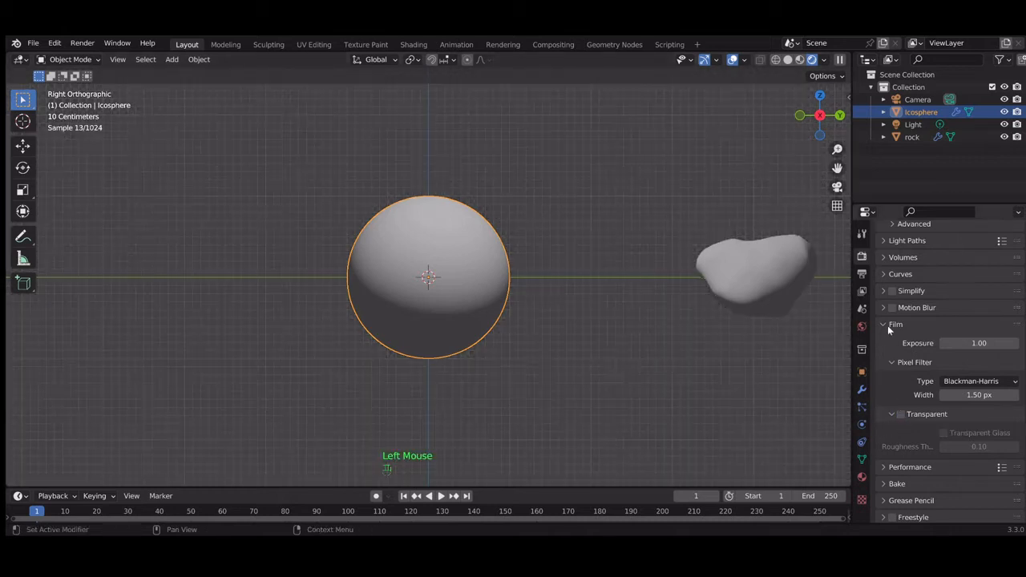
left_click(885, 326)
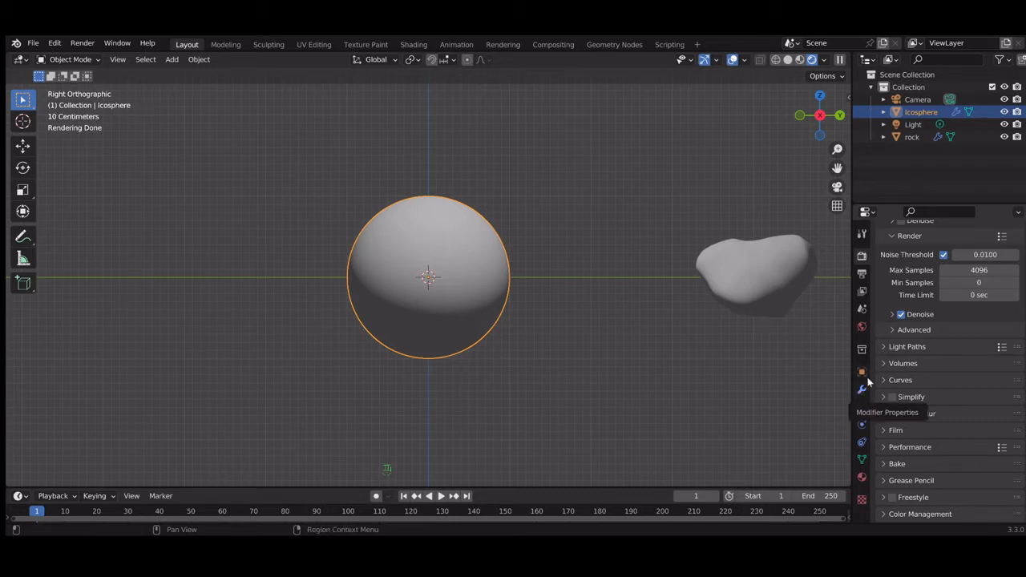
Set the Cycles render device to GPU Compute.
scroll(926, 288, "up", 4)
scroll(925, 287, "up", 5)
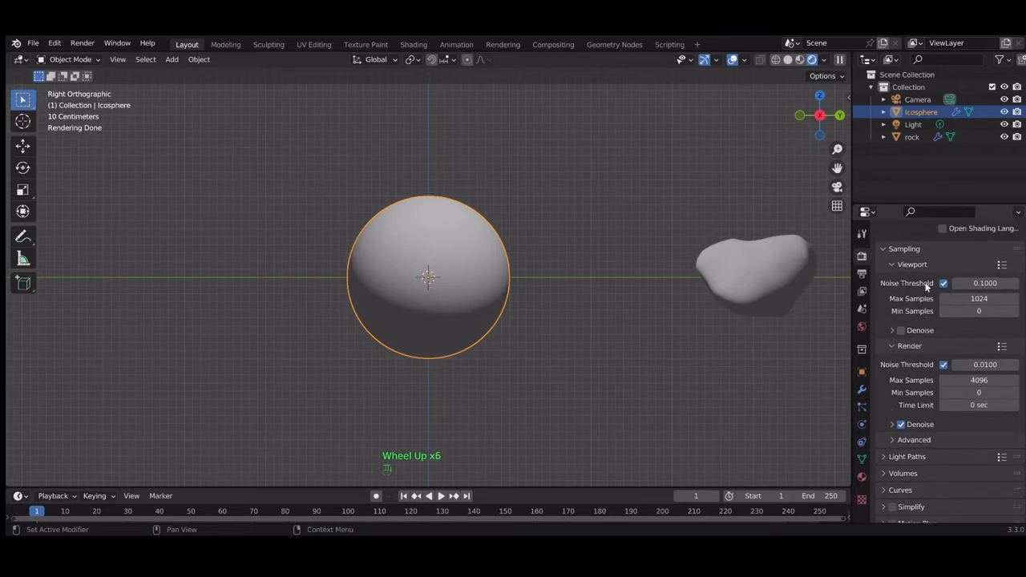
left_click(957, 286)
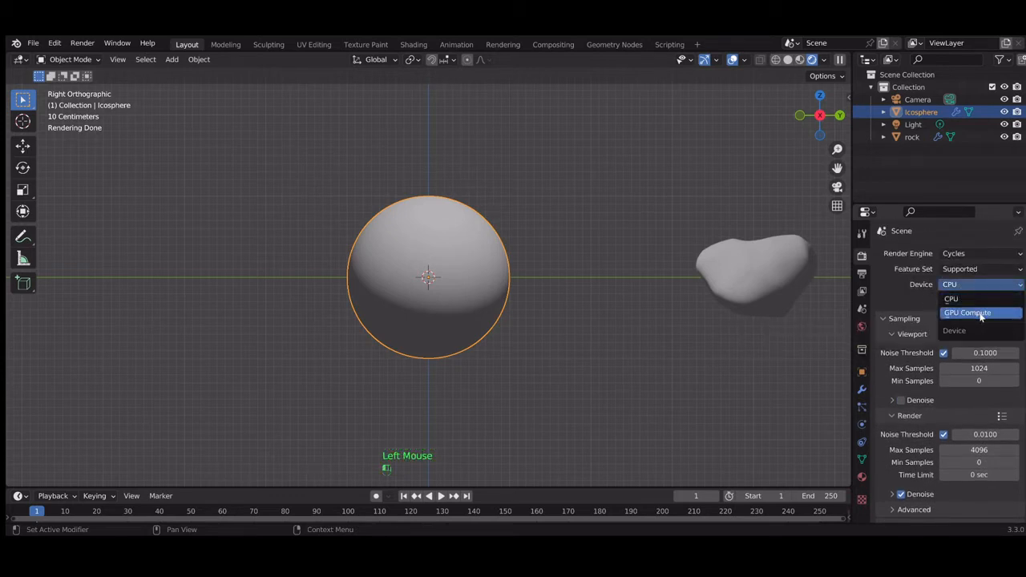
left_click(978, 314)
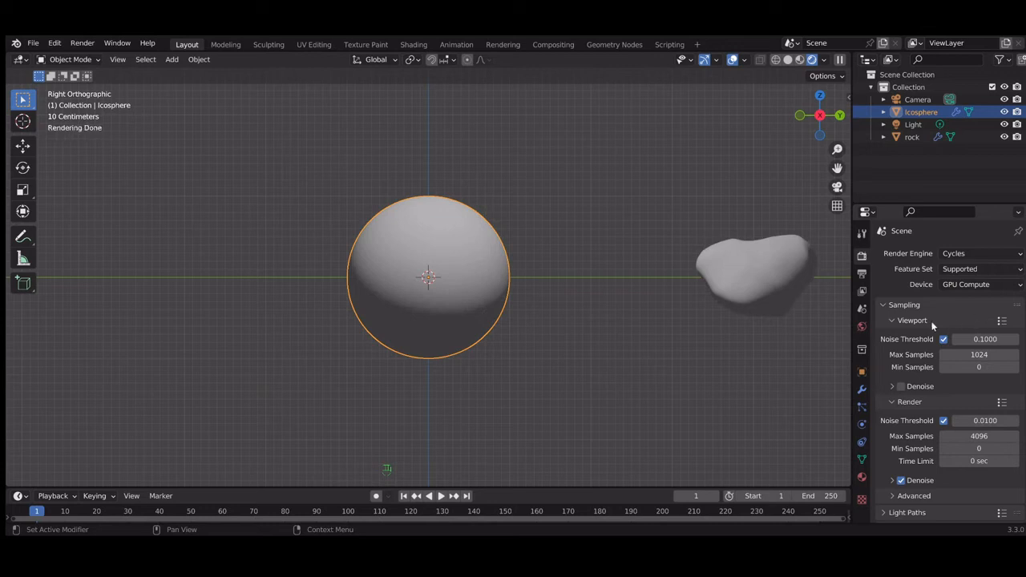
Add a Displace modifier to the ico sphere after its Subdivision Surface modifier.
left_click(862, 389)
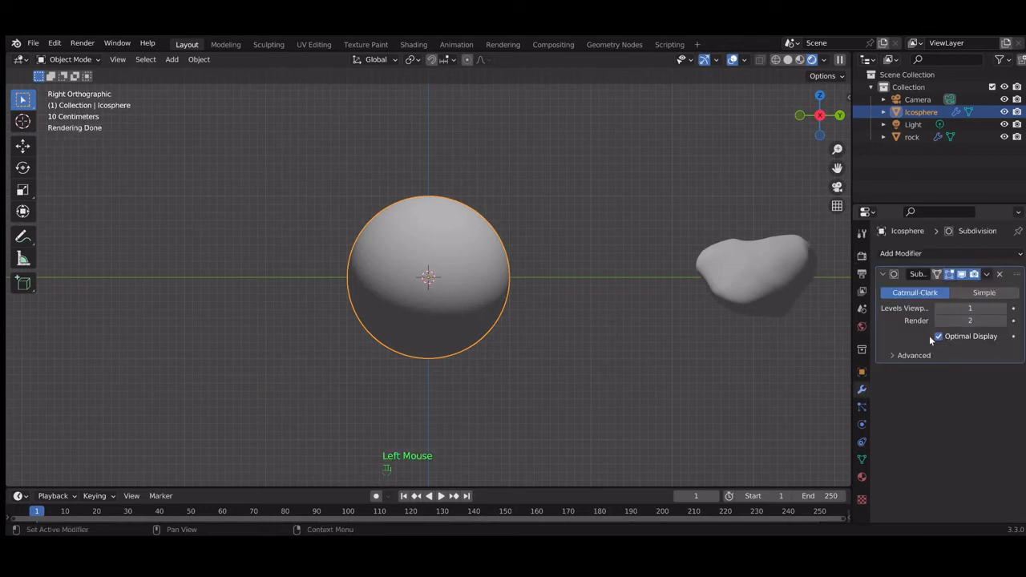
left_click(985, 253)
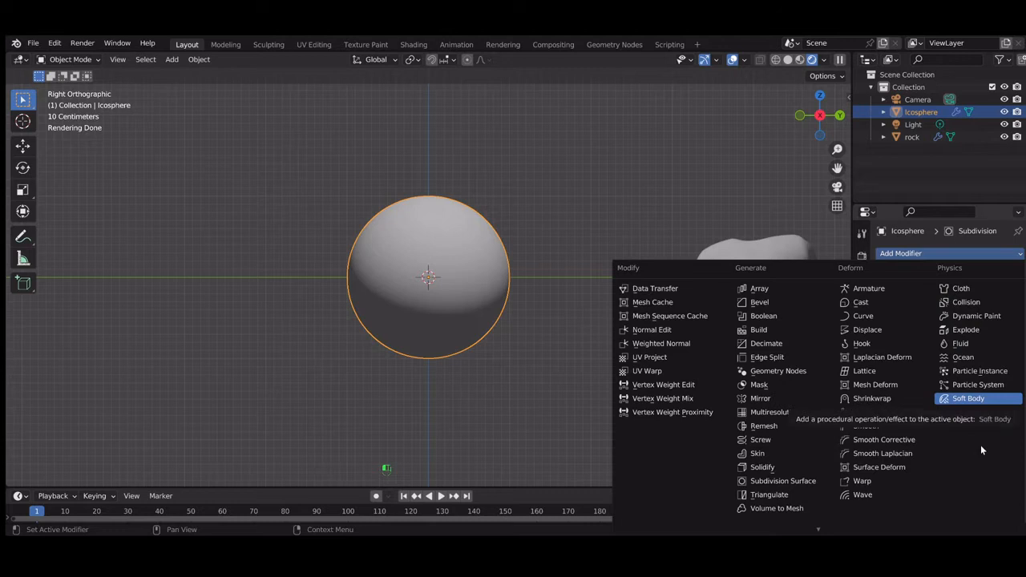
left_click(869, 331)
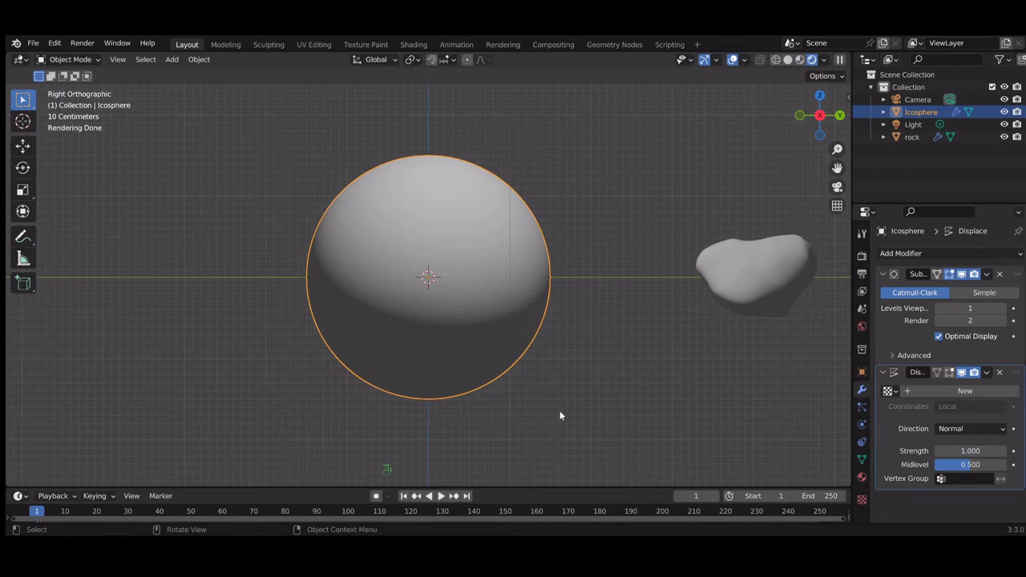
scroll(561, 415, "down", 4)
scroll(559, 414, "down", 2)
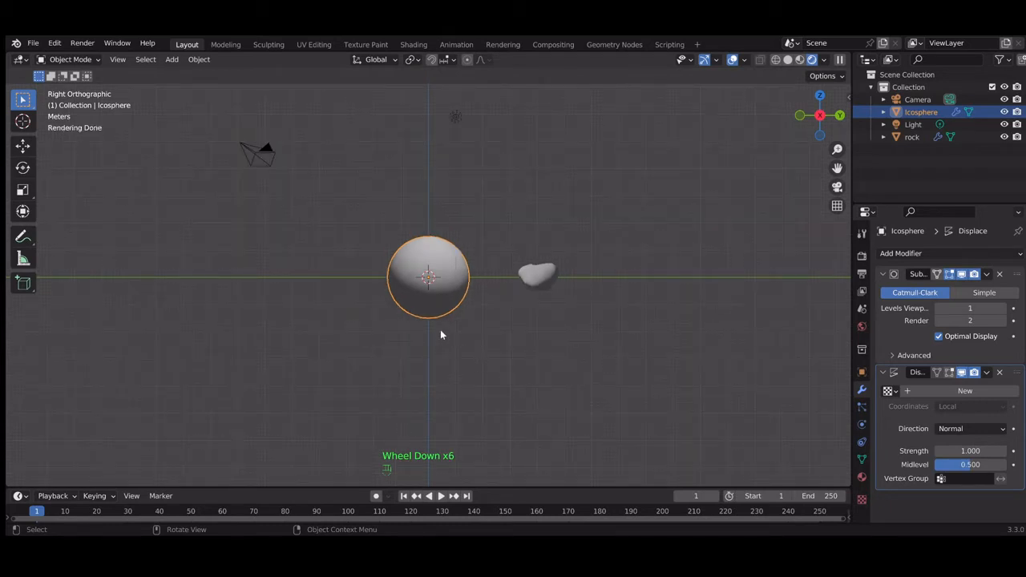
Add a Plain Axes empty at the world origin with a radius of 1.5 m.
key("shift+a")
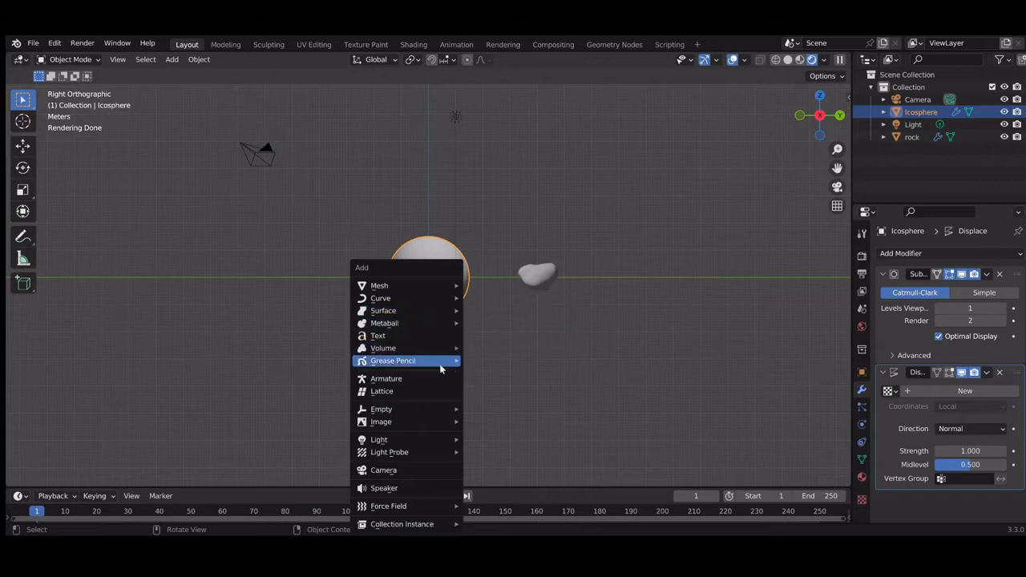
mouse_move(458, 285)
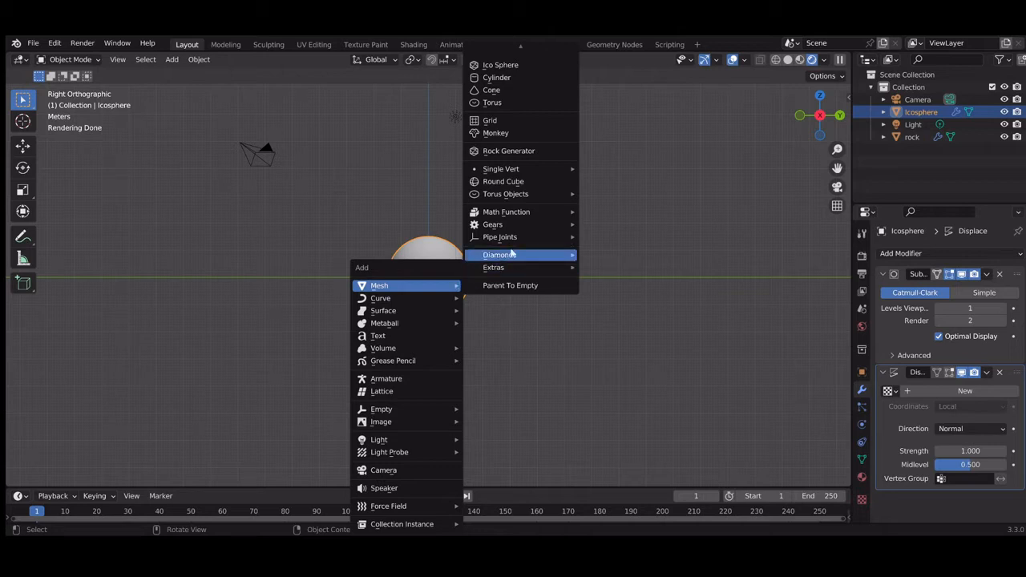
scroll(514, 239, "up", 2)
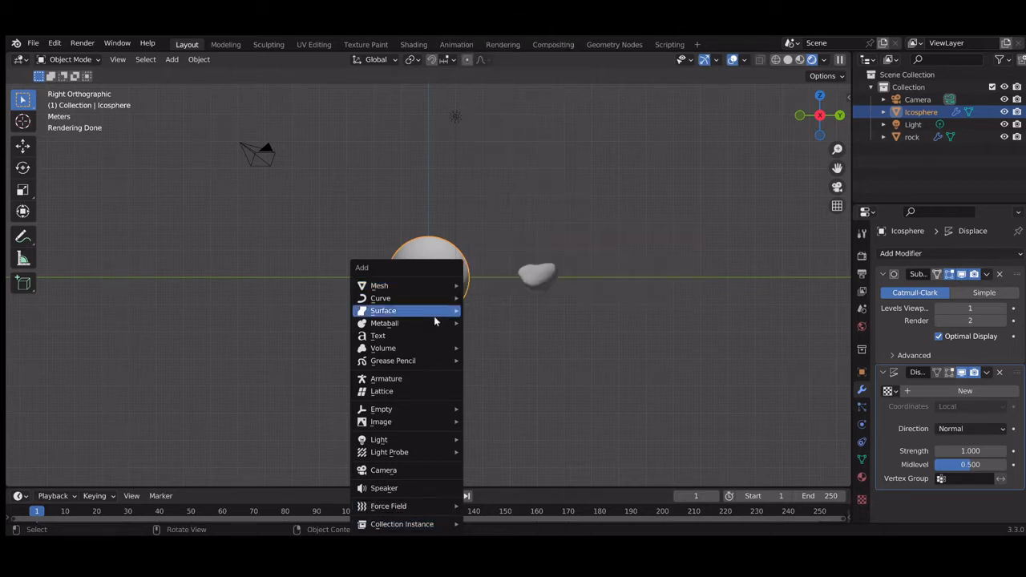
mouse_move(394, 286)
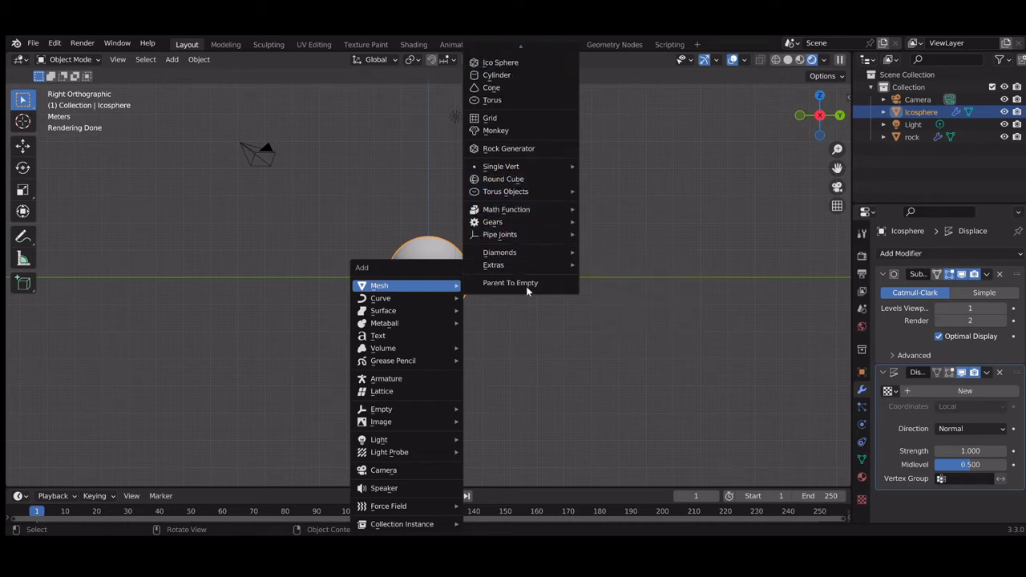
mouse_move(388, 313)
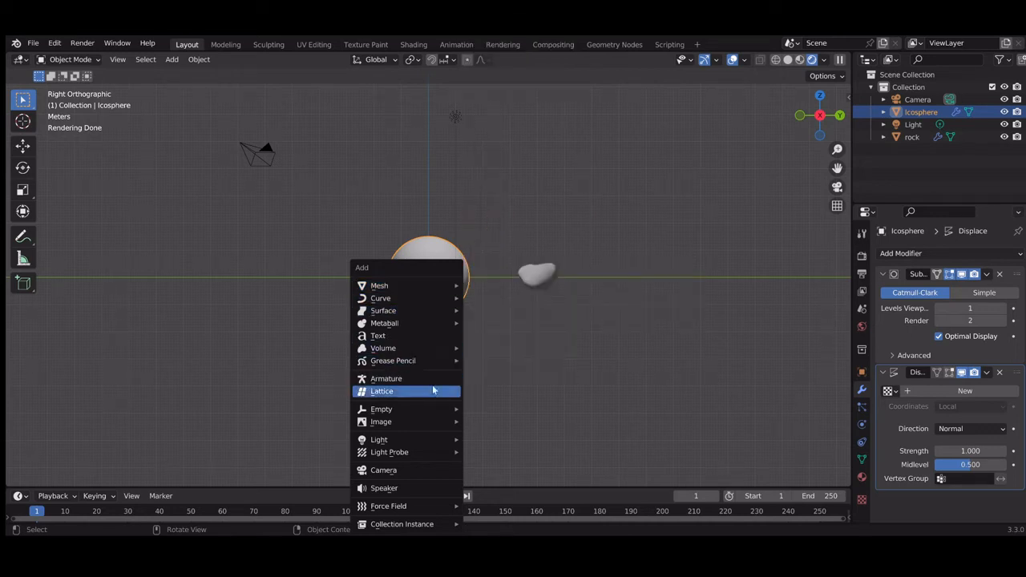
mouse_move(443, 412)
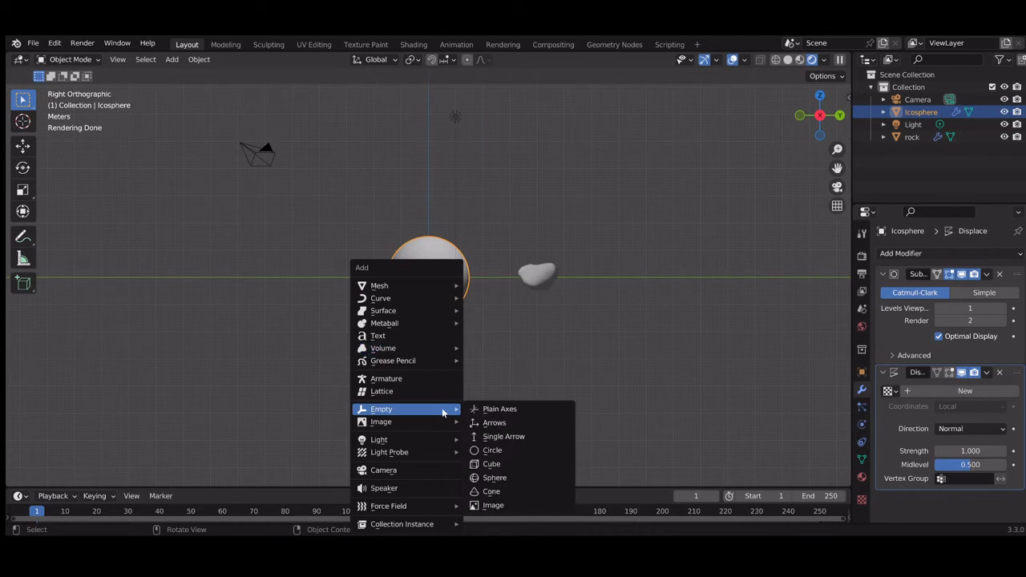
left_click(497, 410)
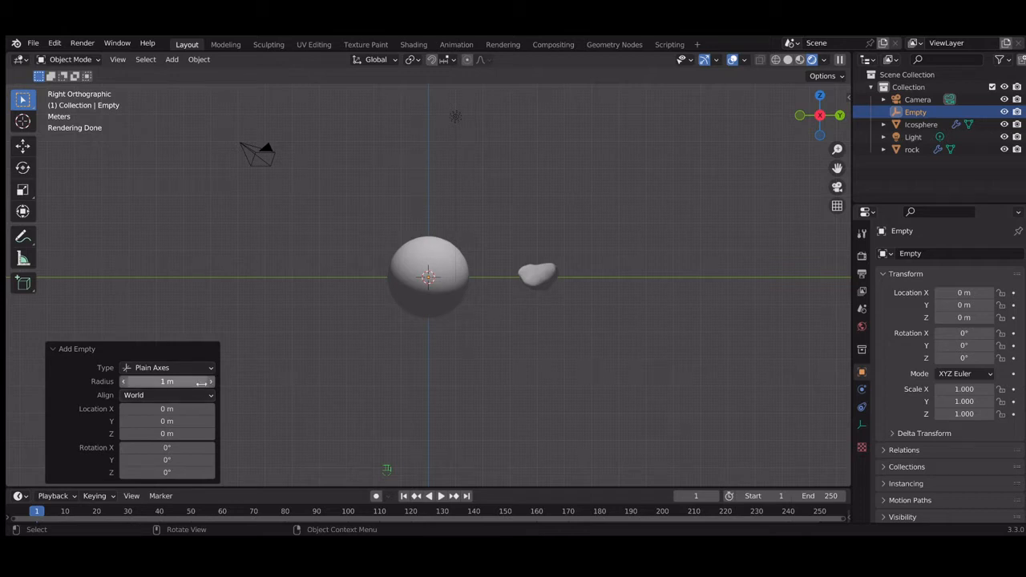
left_click(197, 383)
type("1.5")
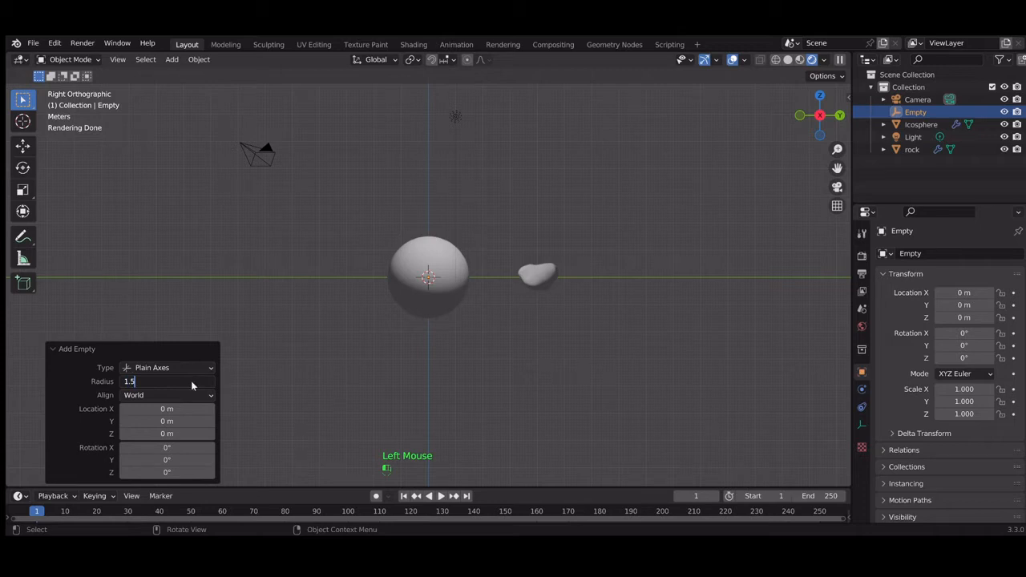
key("KP_Enter")
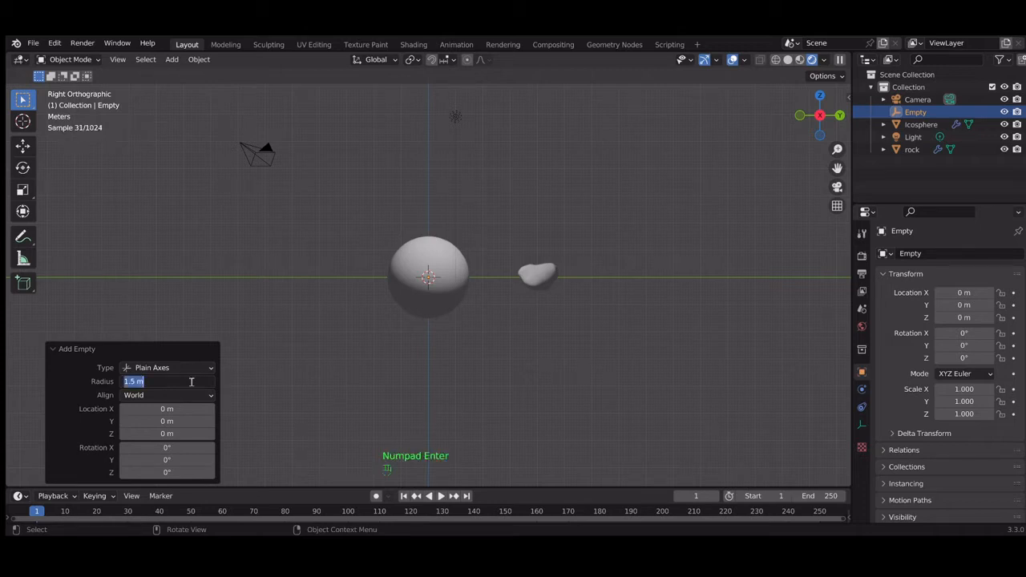
left_click(82, 393)
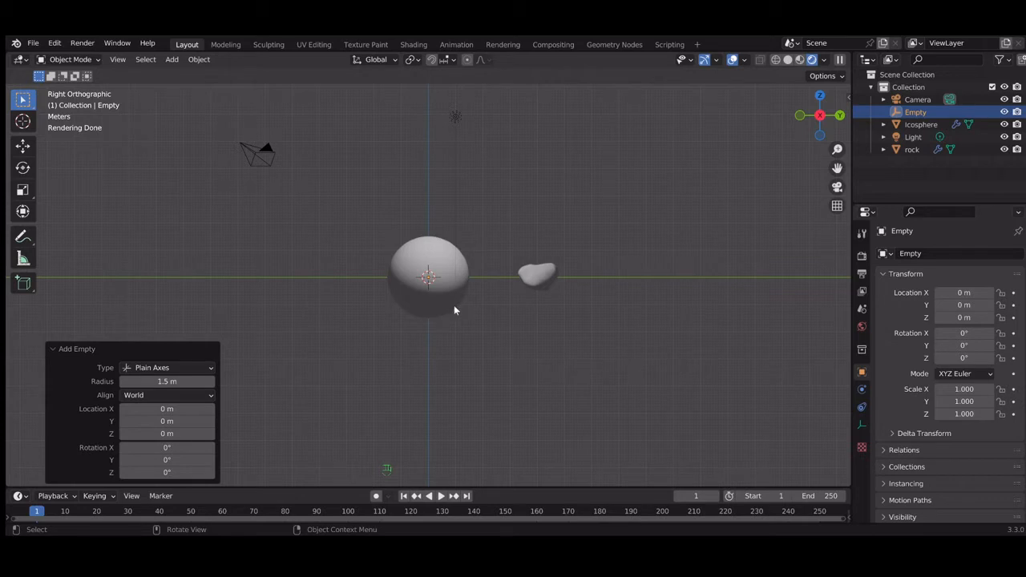
Scale the empty up to about 1.626 and, in front view, move it about 11.5 m along the positive X axis.
key("s")
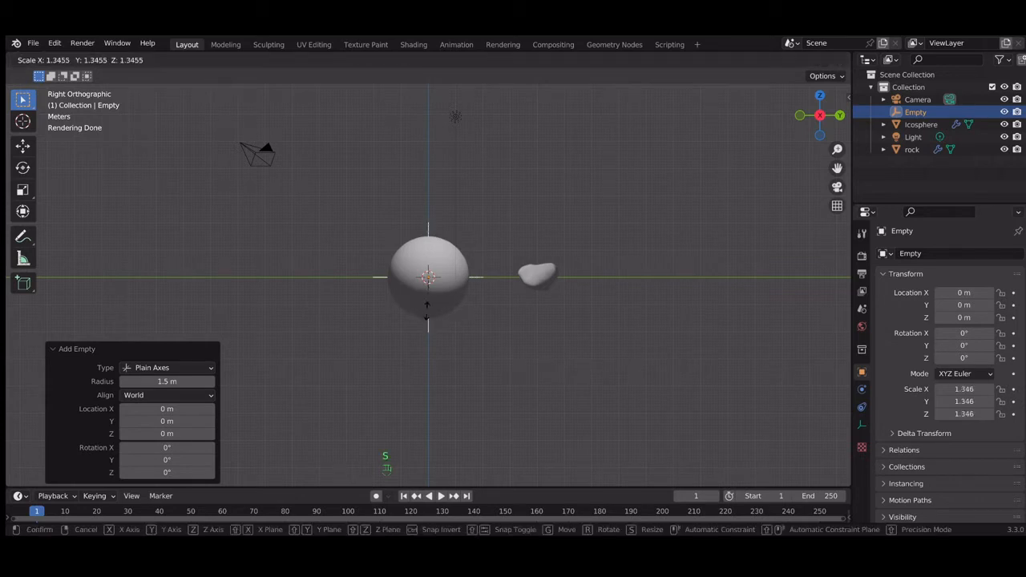
left_click(434, 321)
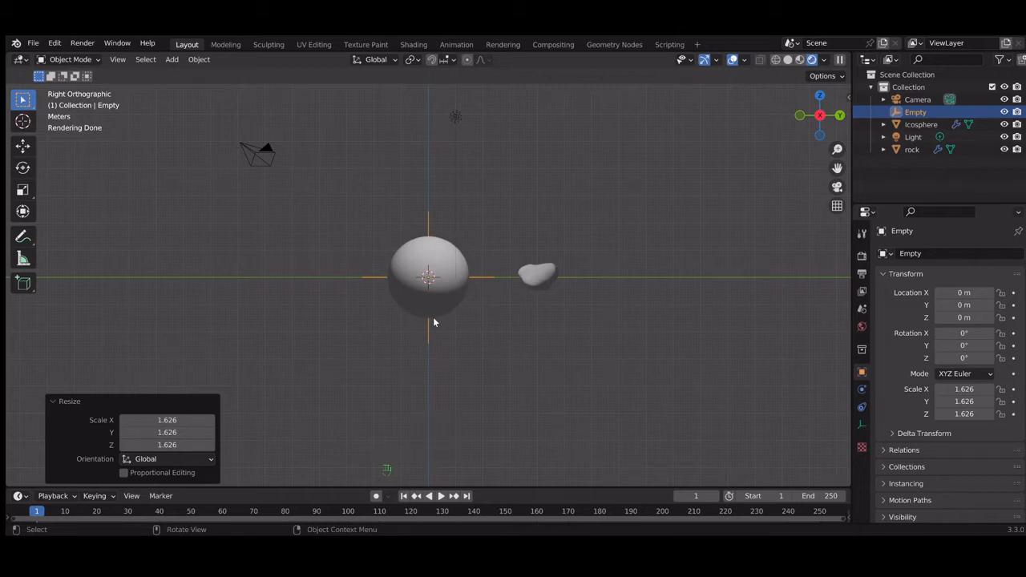
key("KP_1")
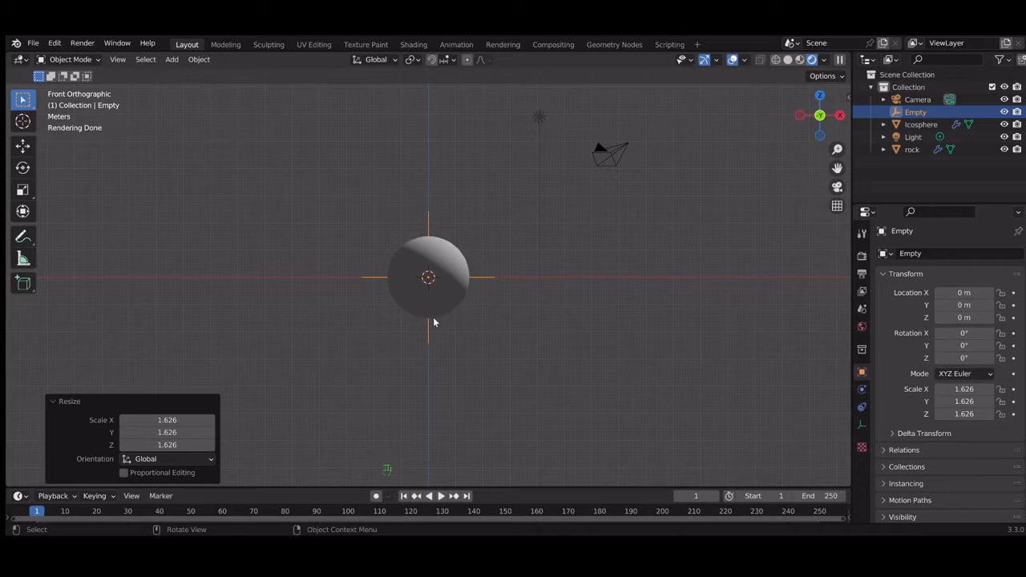
key("g")
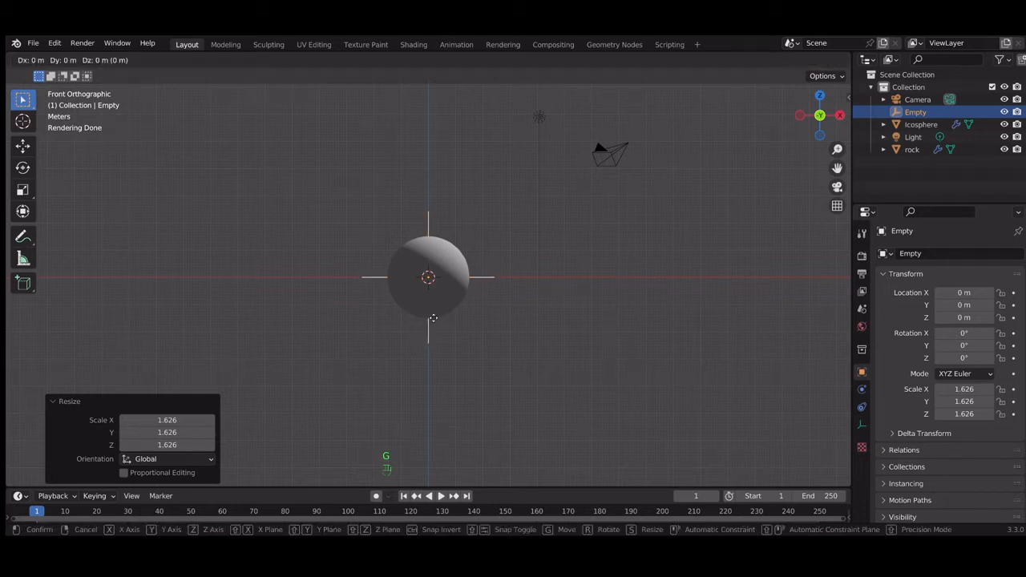
key("x")
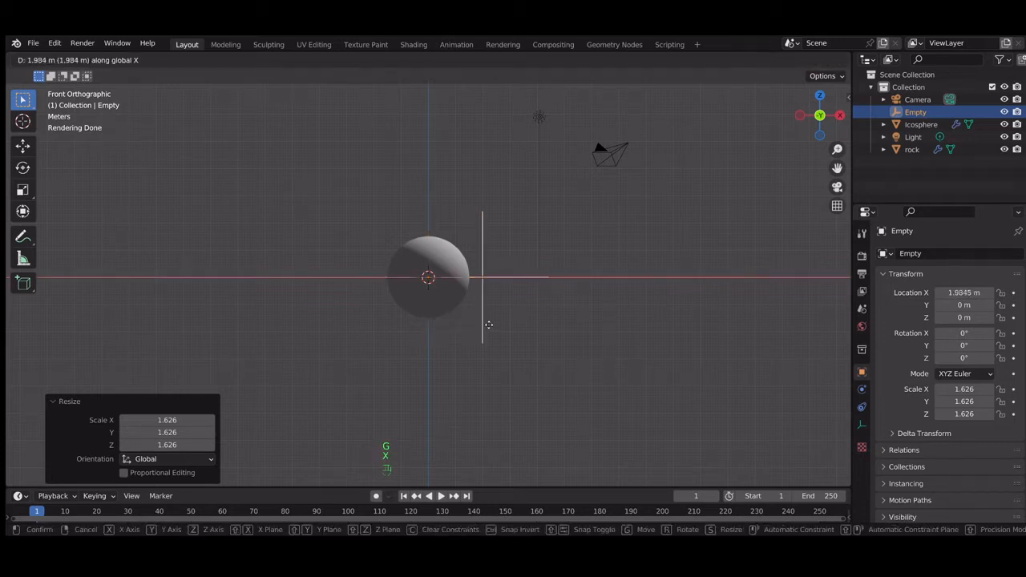
left_click(743, 307)
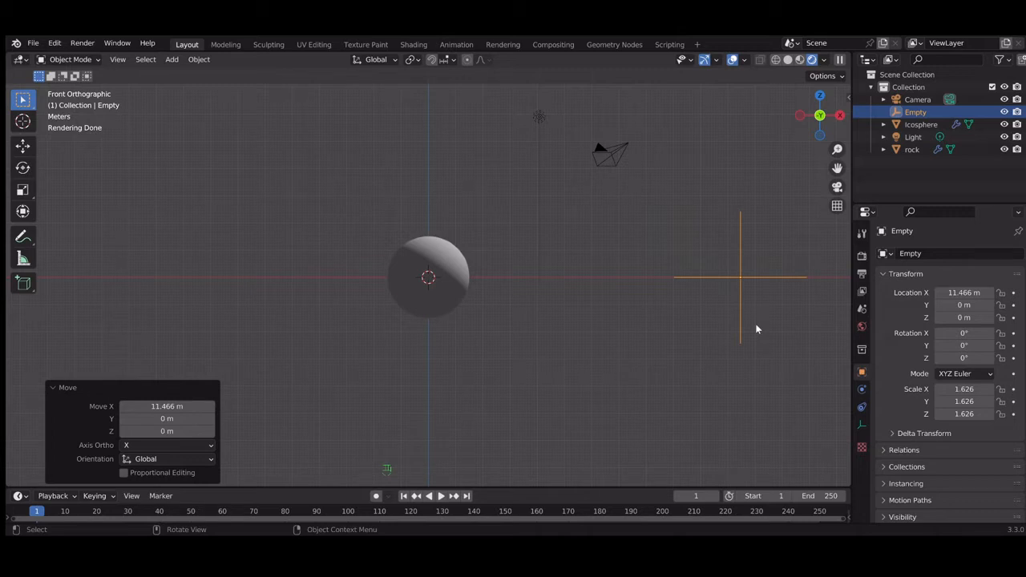
Create a new texture for the ico sphere's Displace modifier and name it Rock_2.
left_click(416, 271)
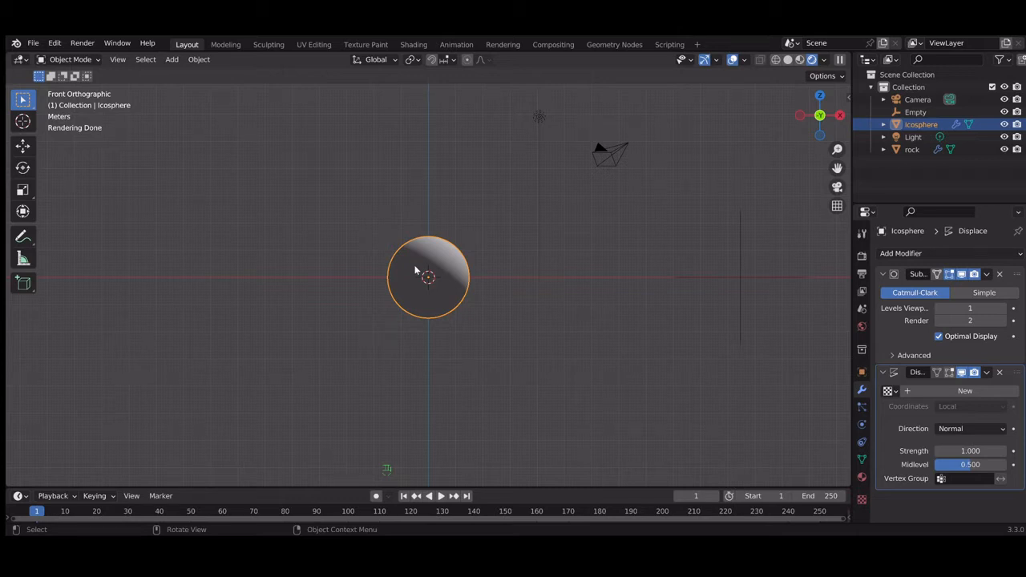
scroll(941, 373, "down", 1)
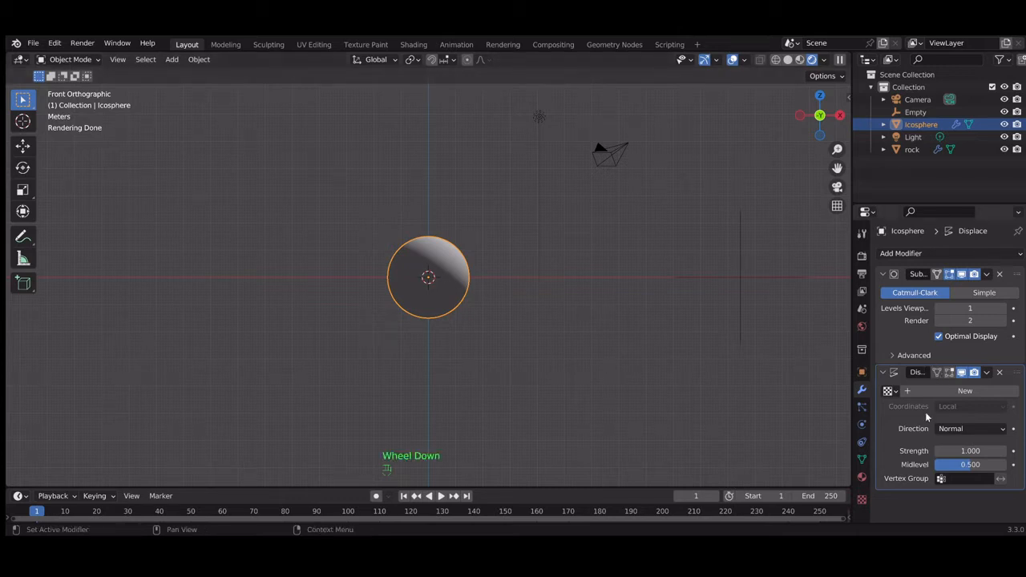
left_click(965, 391)
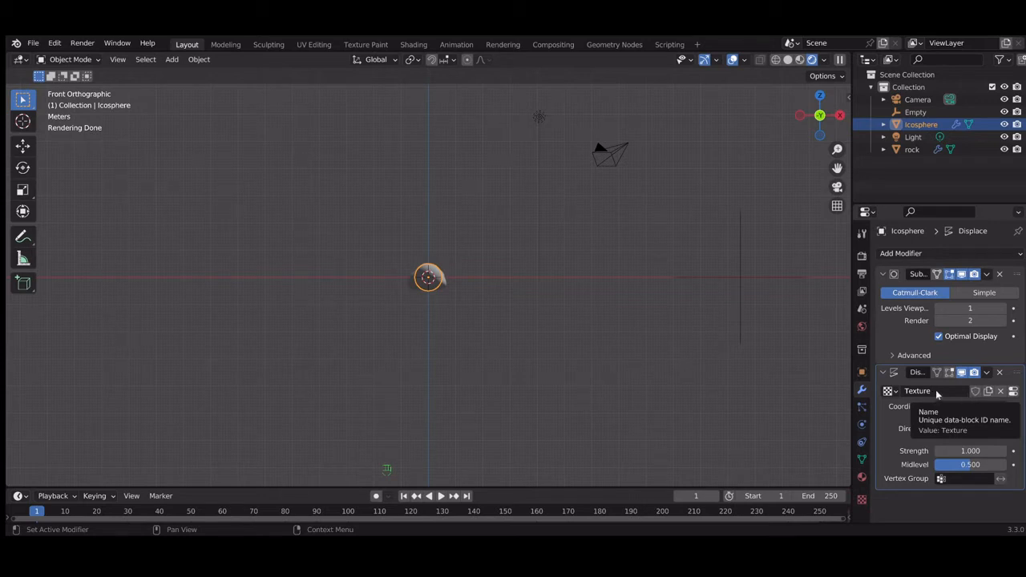
left_click(937, 391)
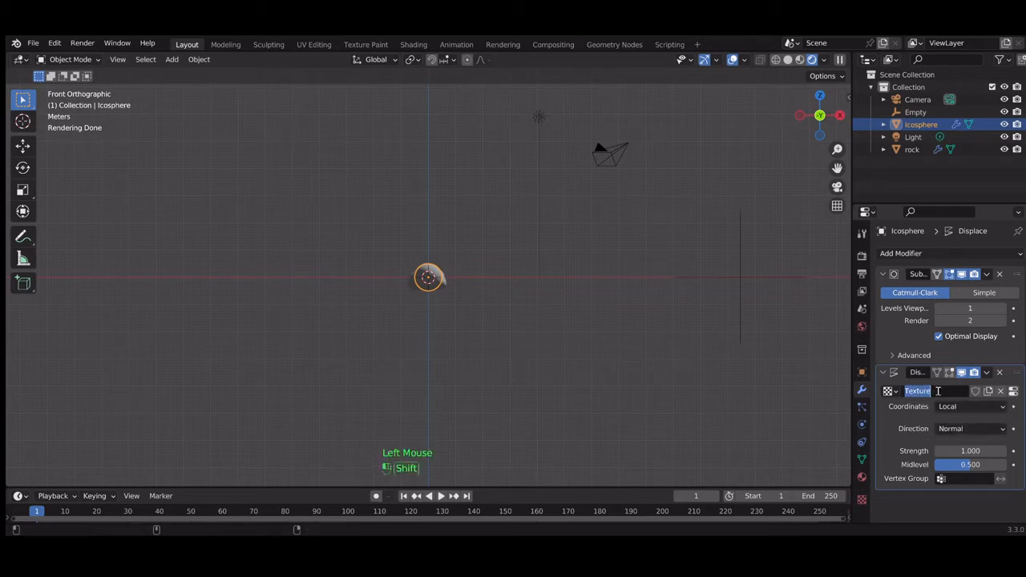
type("Rock")
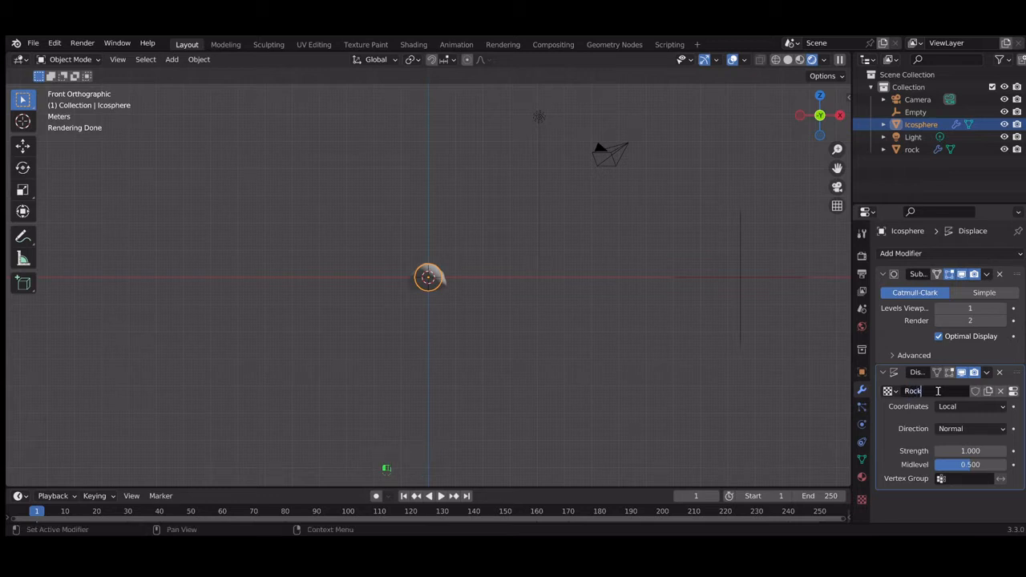
type("_2")
Set the Displace modifier's texture coordinates to Object and pick the empty as the reference object.
left_click(959, 406)
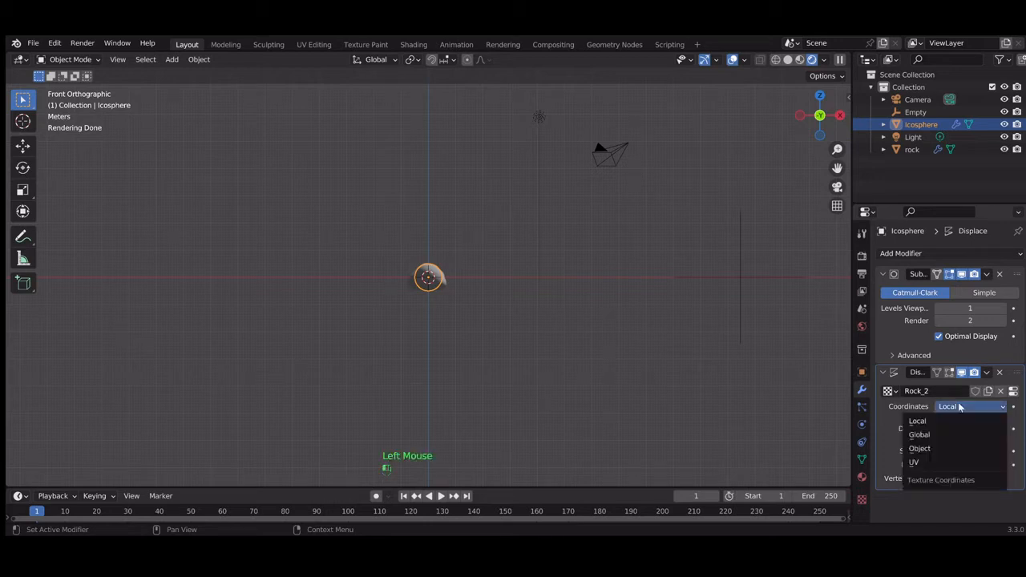
left_click(949, 450)
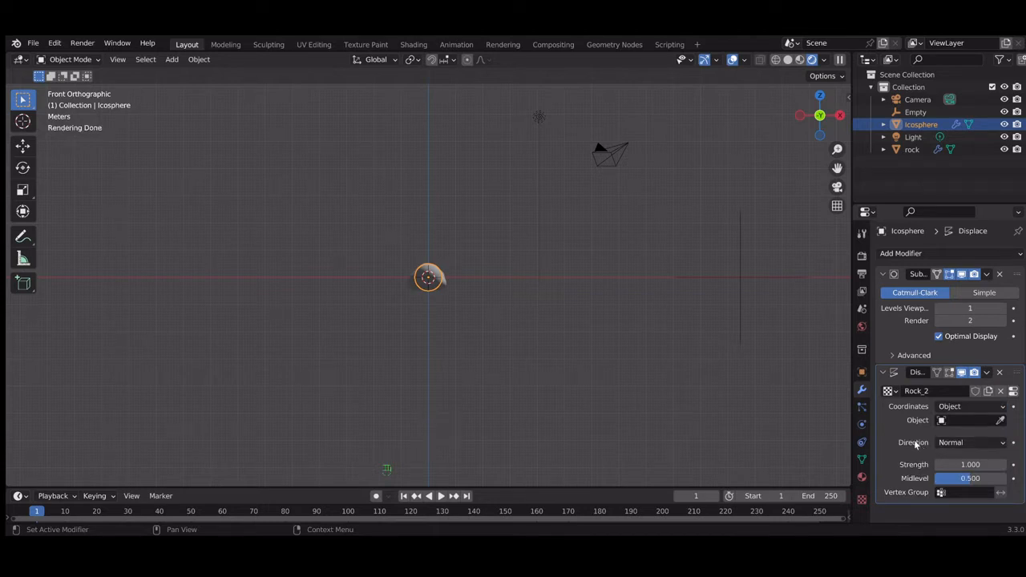
left_click(1001, 420)
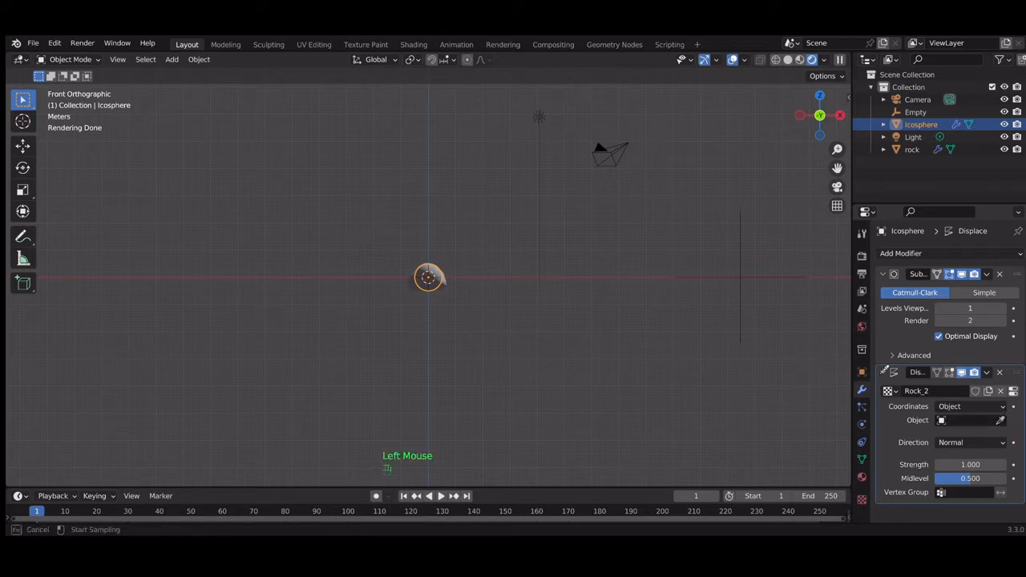
left_click(742, 273)
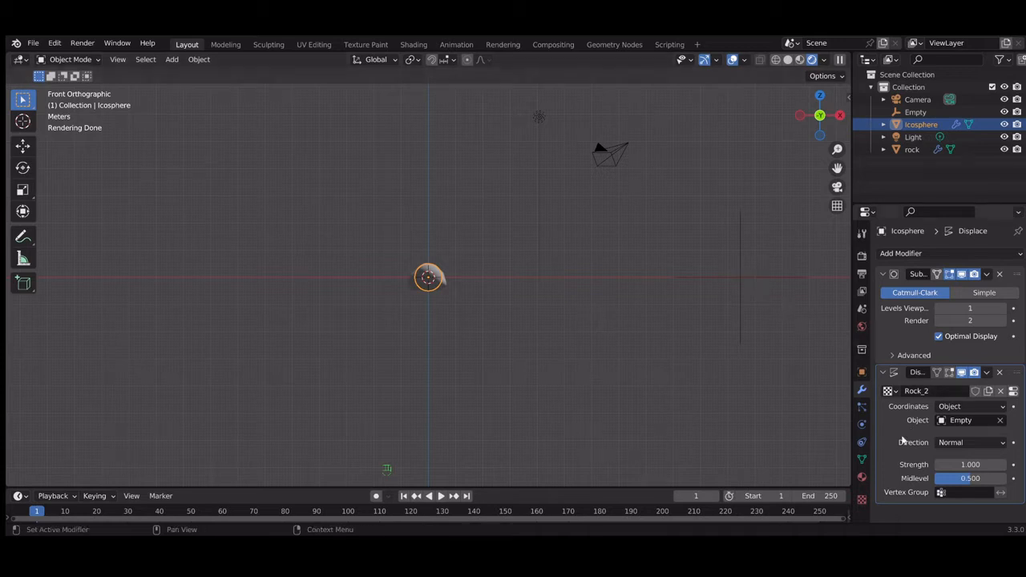
Set the Displace modifier's strength to 0.35.
scroll(901, 435, "down", 1)
left_click(973, 464)
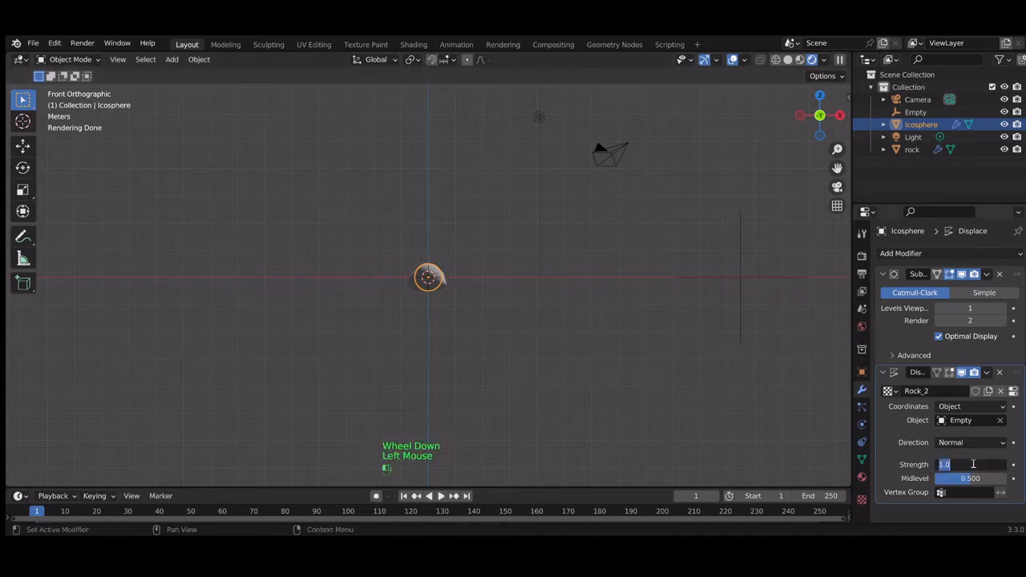
type("0.35")
key("Return")
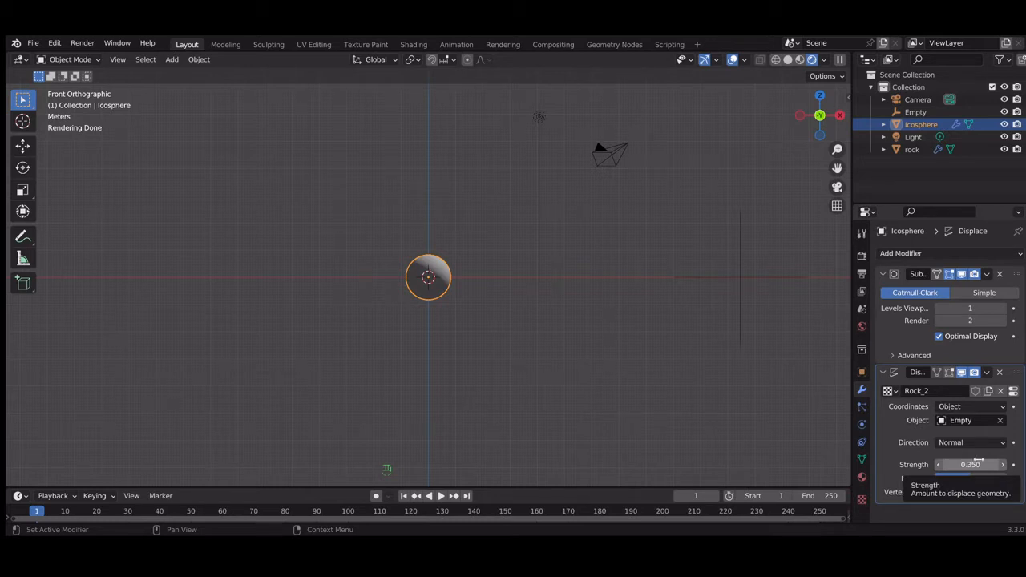
Try a Displace strength of 0.4 and set it back to 0.35.
left_click(984, 464)
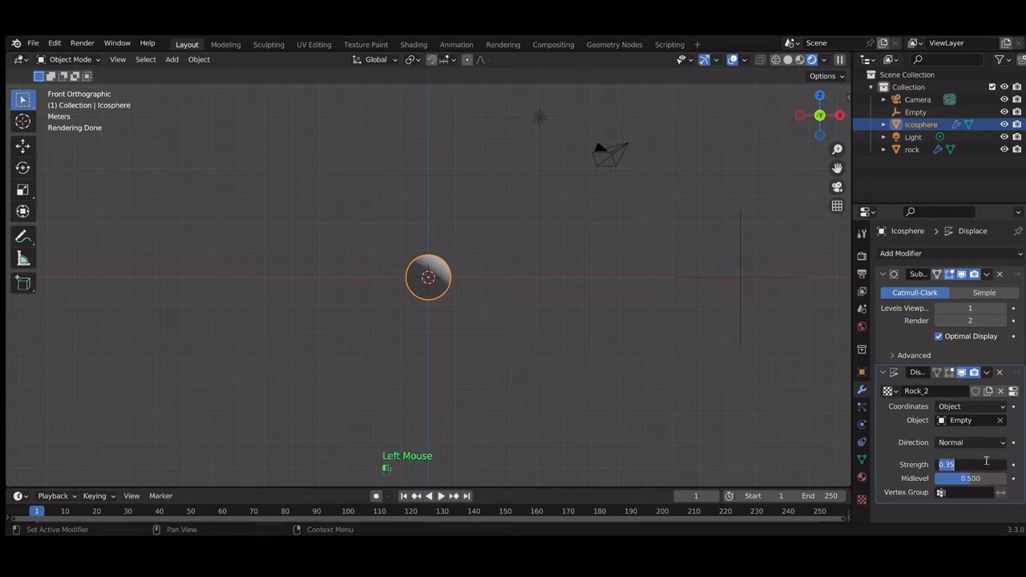
type("0.4")
key("Return")
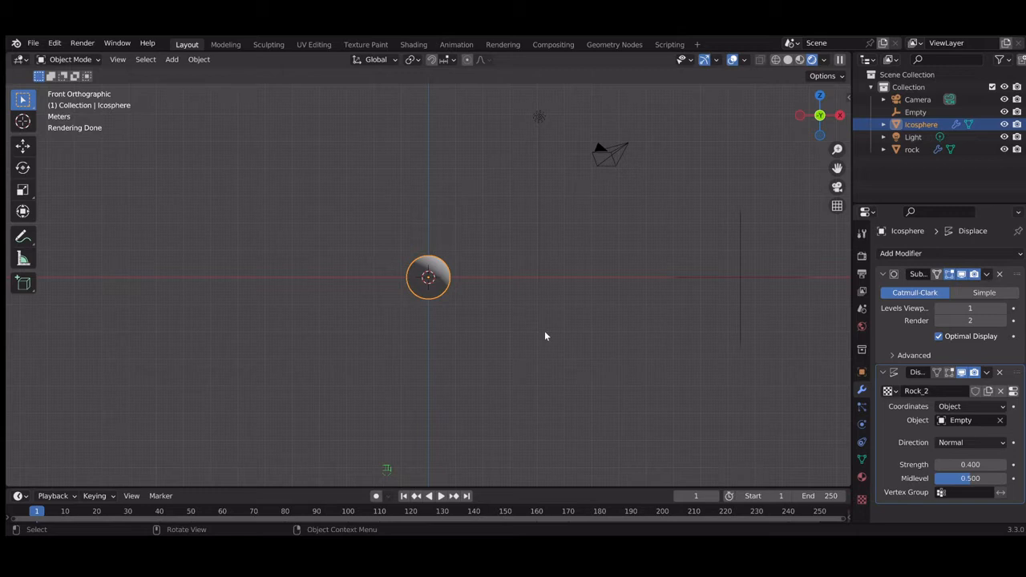
left_click(961, 476)
double_click(974, 464)
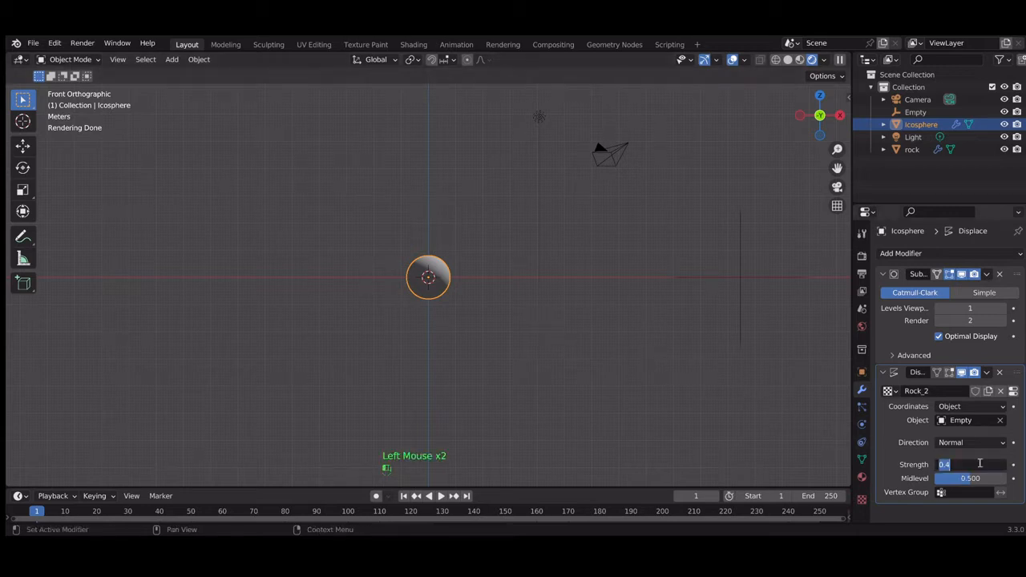
type("0.35")
key("Return")
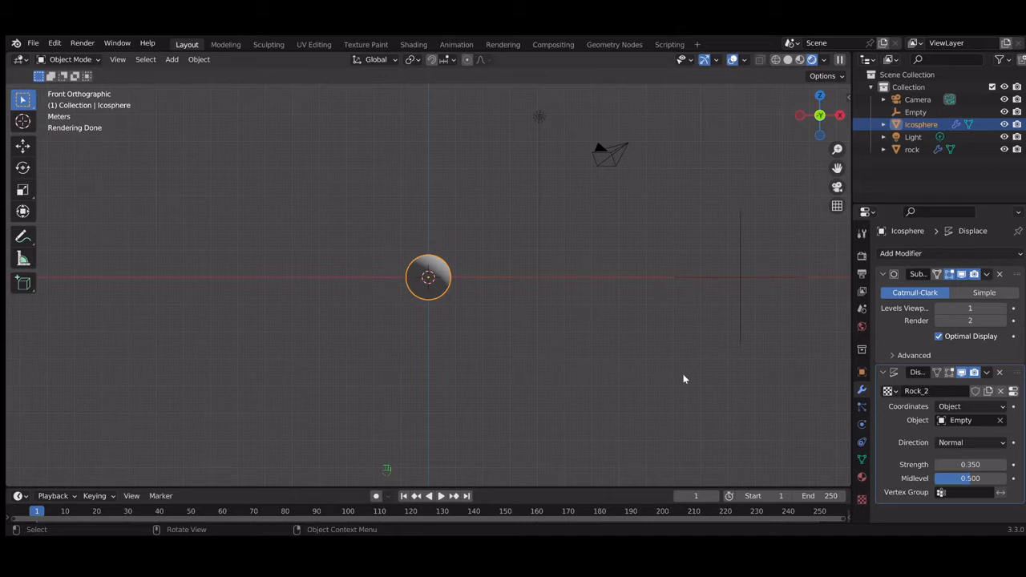
Change the Rock_2 texture's type to Musgrave and bring its Musgrave settings into view.
left_click(862, 499)
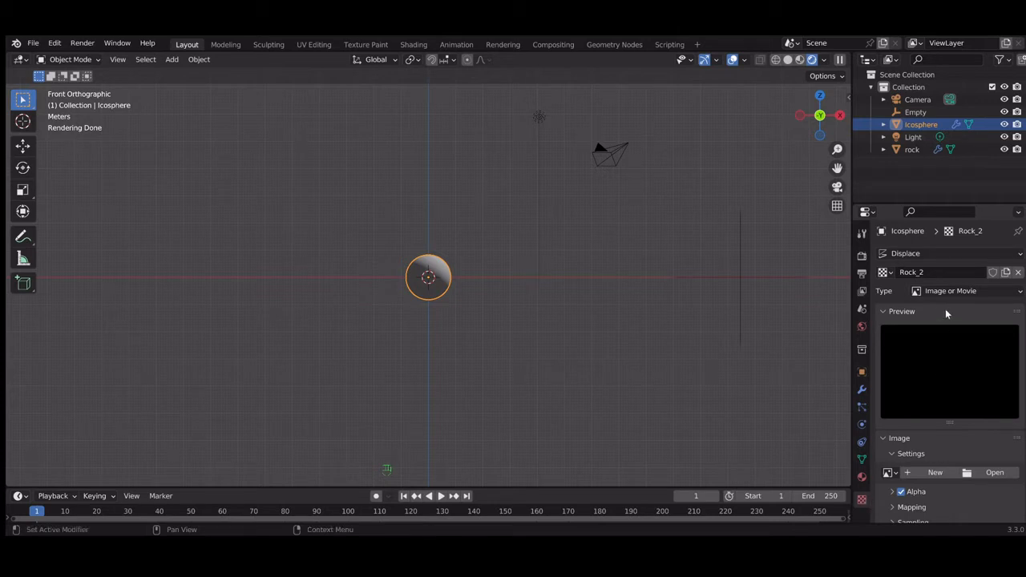
scroll(946, 310, "up", 1)
left_click(975, 292)
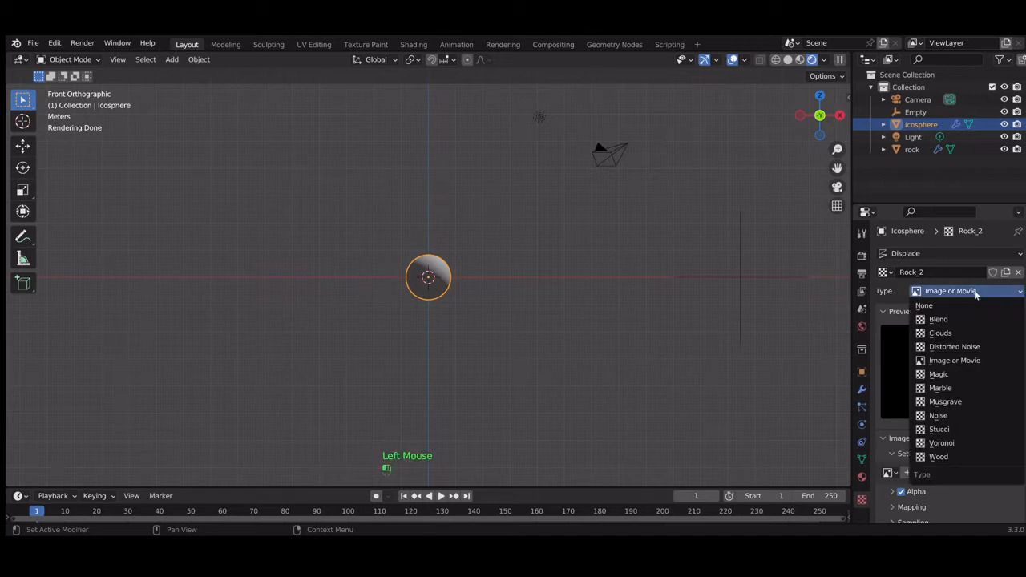
left_click(979, 401)
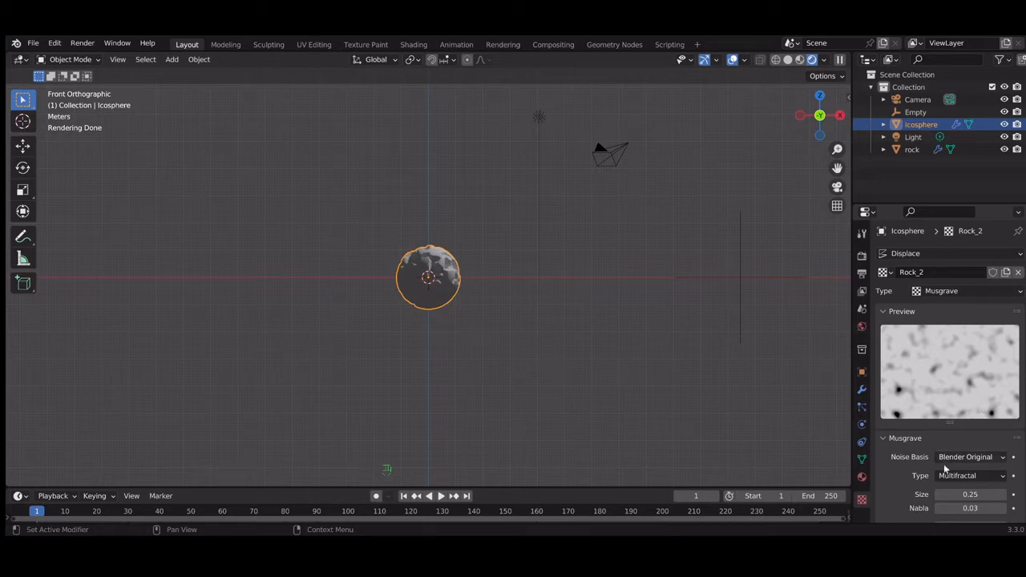
scroll(899, 474, "down", 4)
scroll(898, 473, "down", 7)
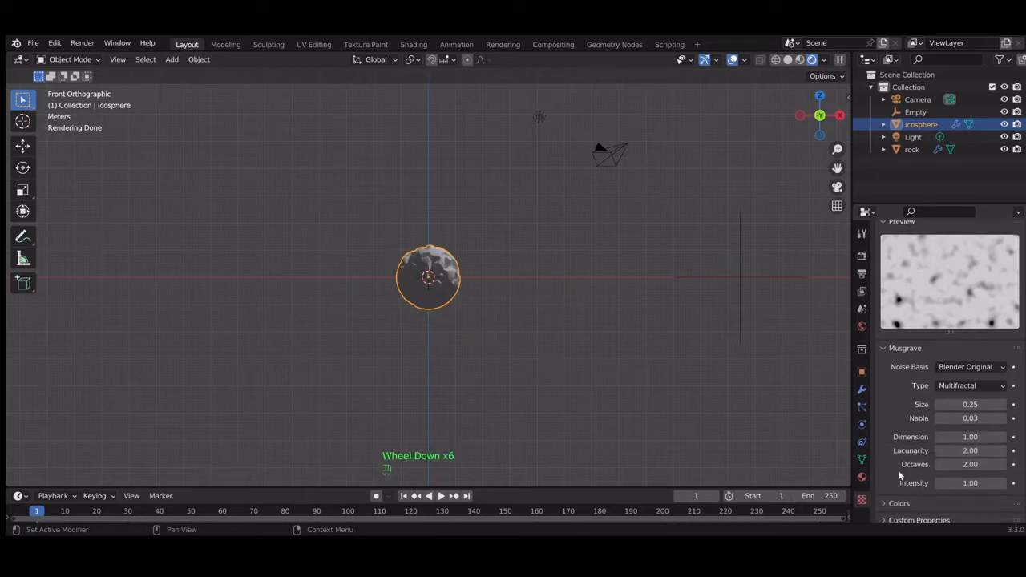
Raise the Musgrave texture's size gradually to 0.50 and bring it back down to 0.44.
left_click(1002, 398)
left_click(1003, 398)
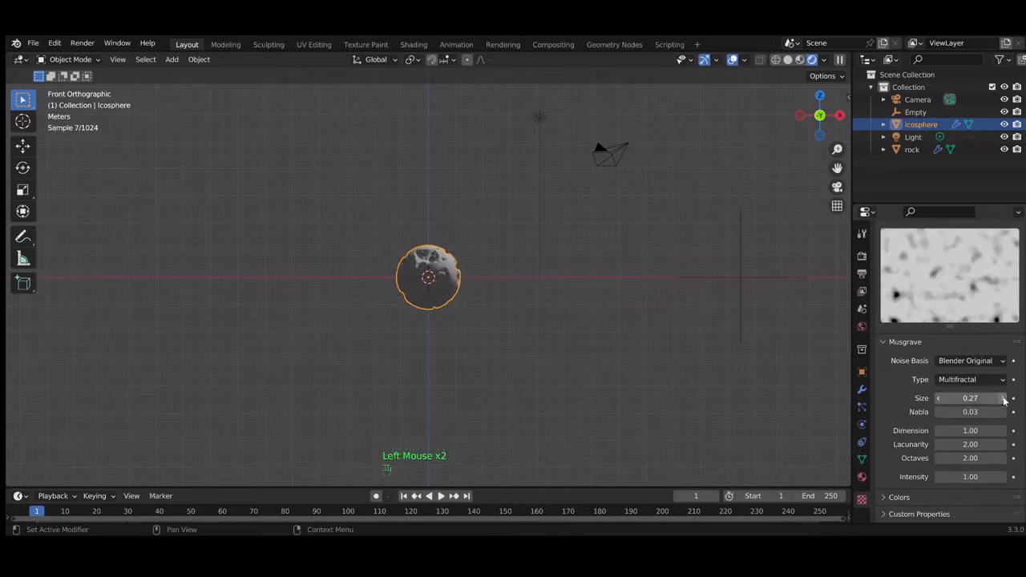
left_click(1004, 399)
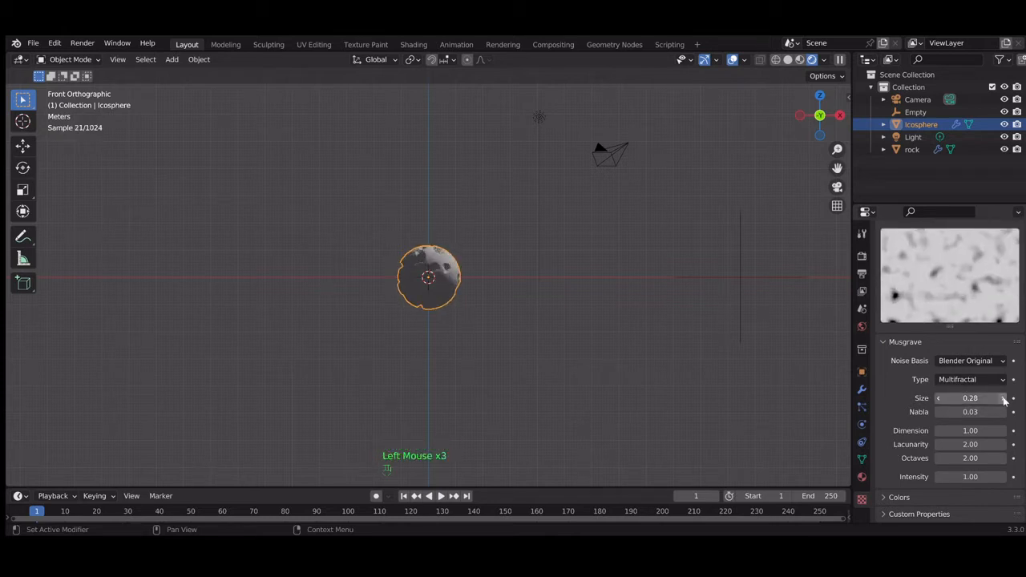
left_click(1004, 399)
left_click(1004, 400)
left_click(1004, 398)
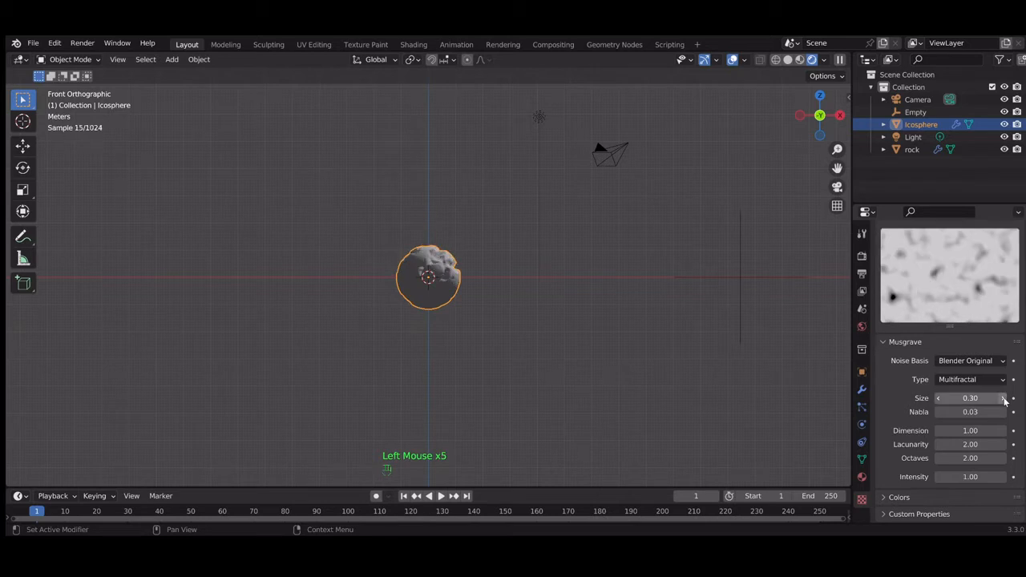
left_click(1004, 399)
left_click(1004, 398)
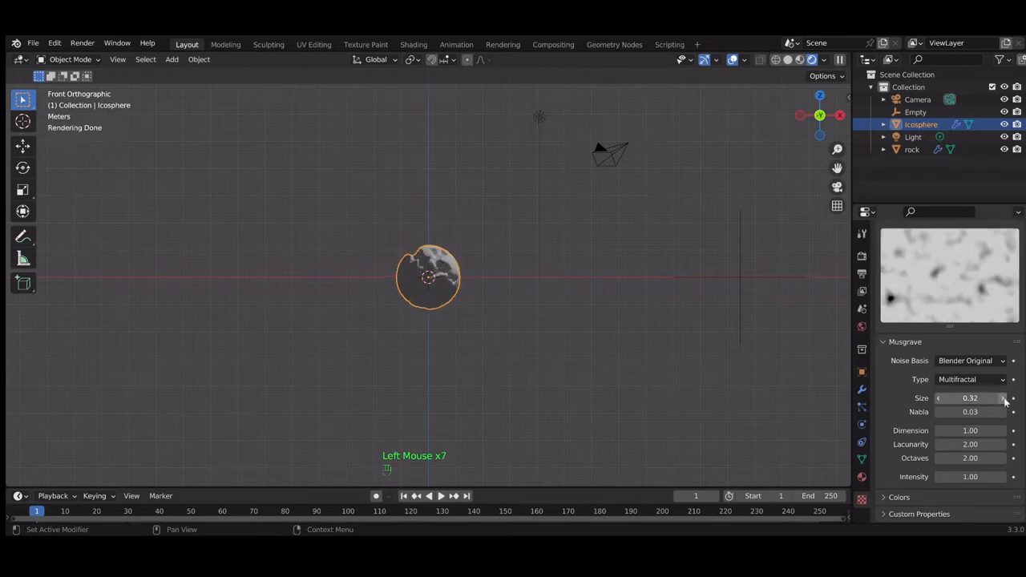
left_click(1004, 399)
left_click(1004, 398)
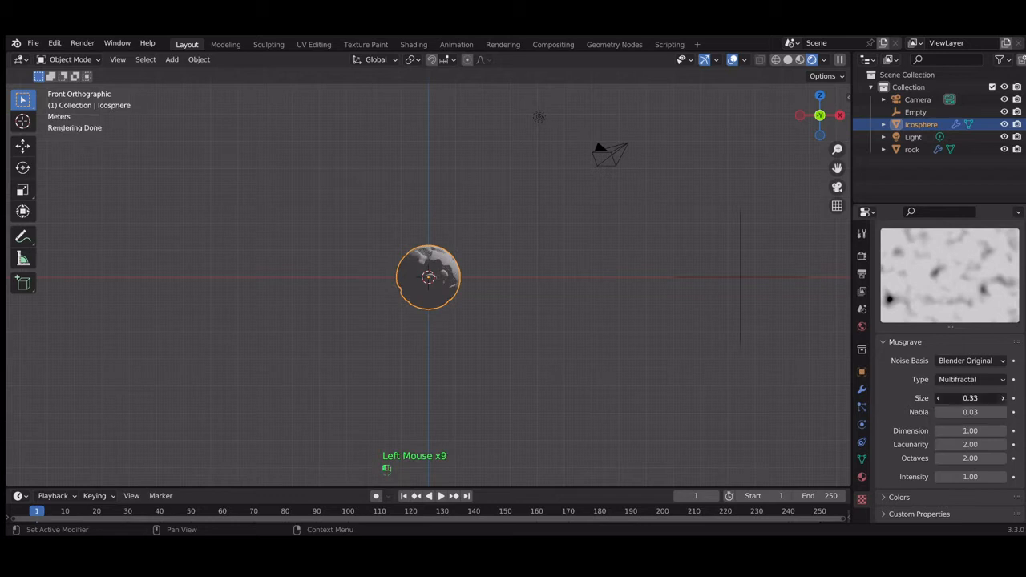
left_click(1004, 398)
left_click(1004, 399)
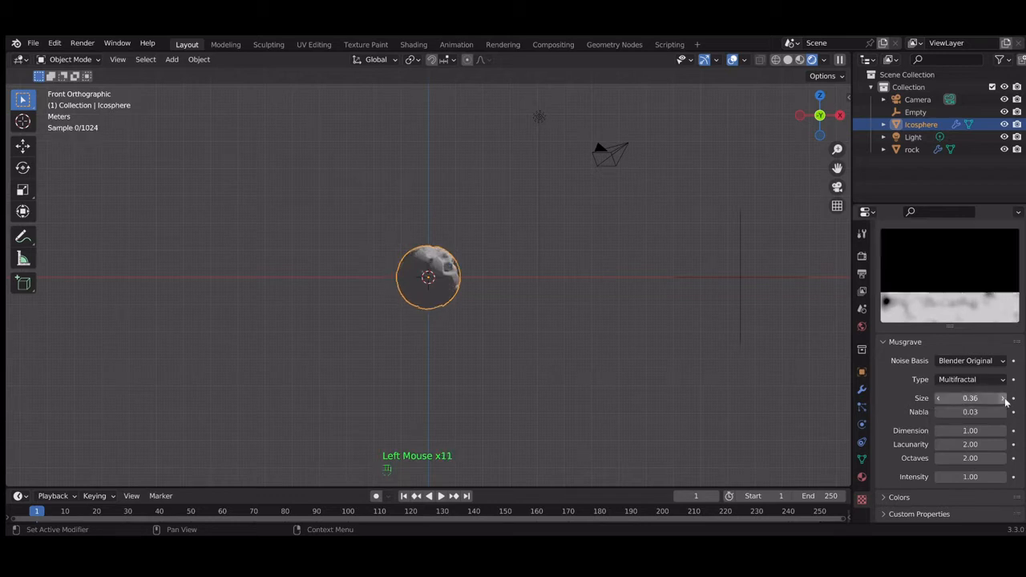
left_click(1004, 398)
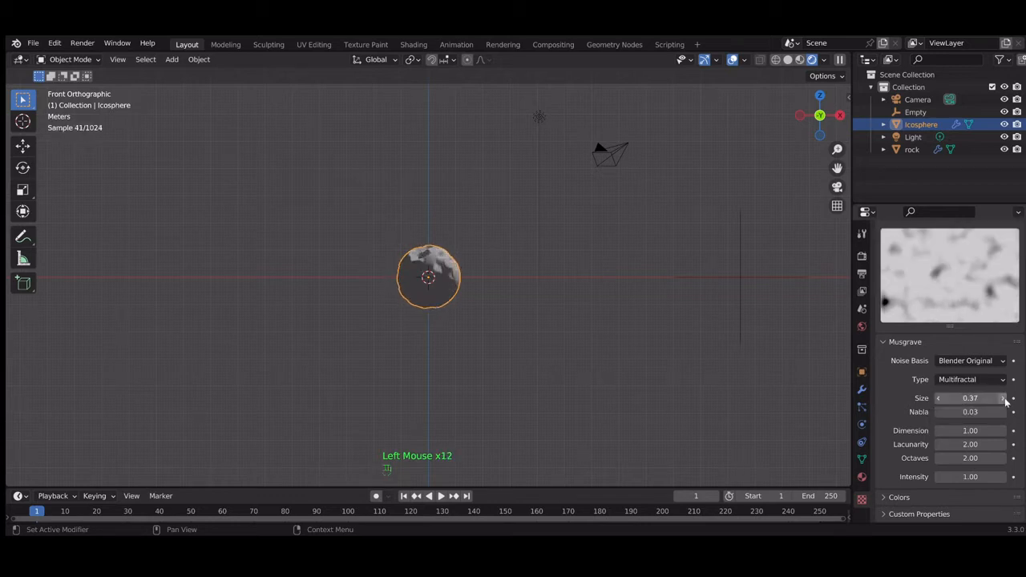
left_click(1004, 398)
left_click(1004, 398)
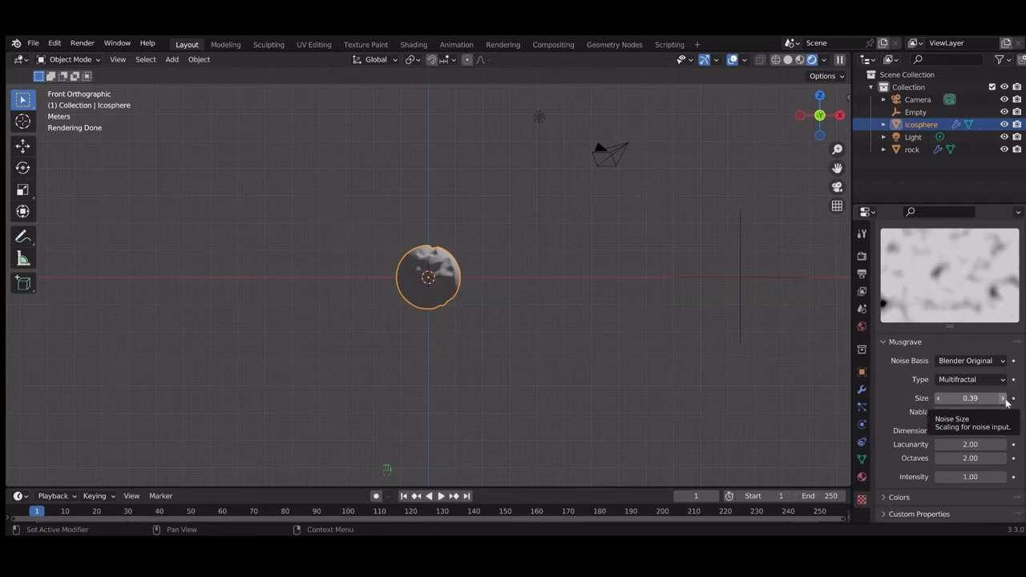
left_click(1004, 398)
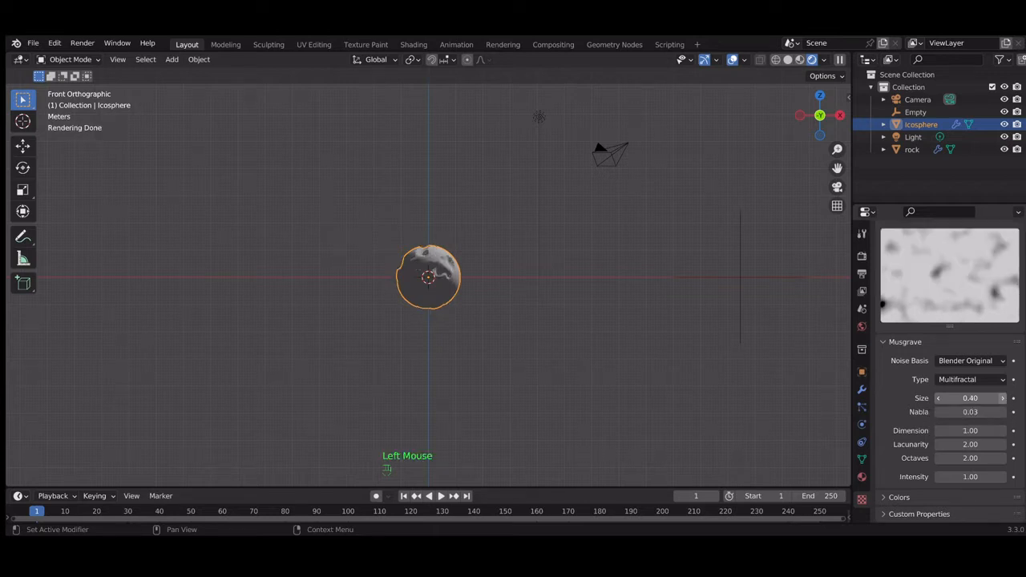
left_click(1006, 401)
left_click(1003, 398)
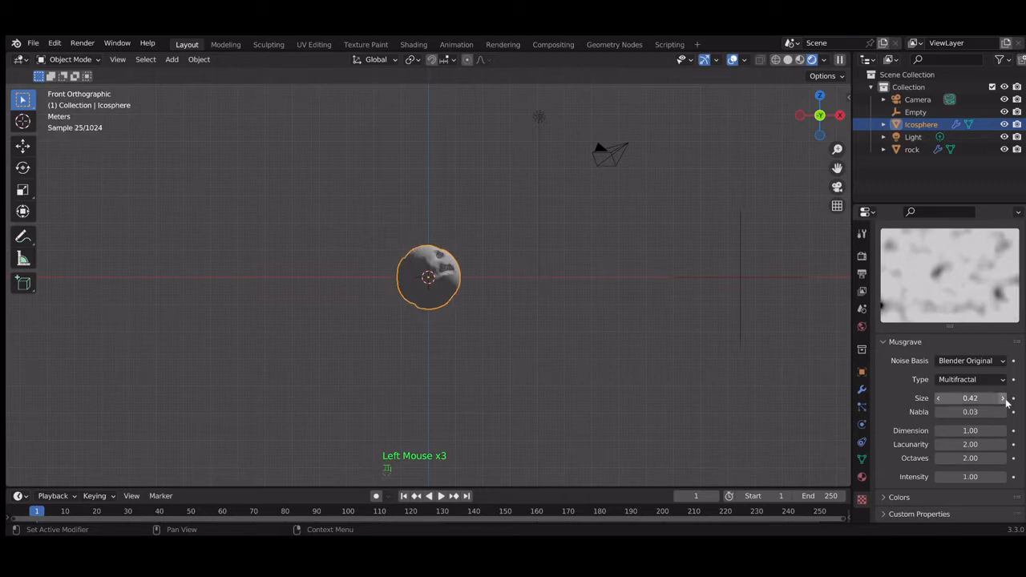
left_click(1004, 398)
left_click(1004, 400)
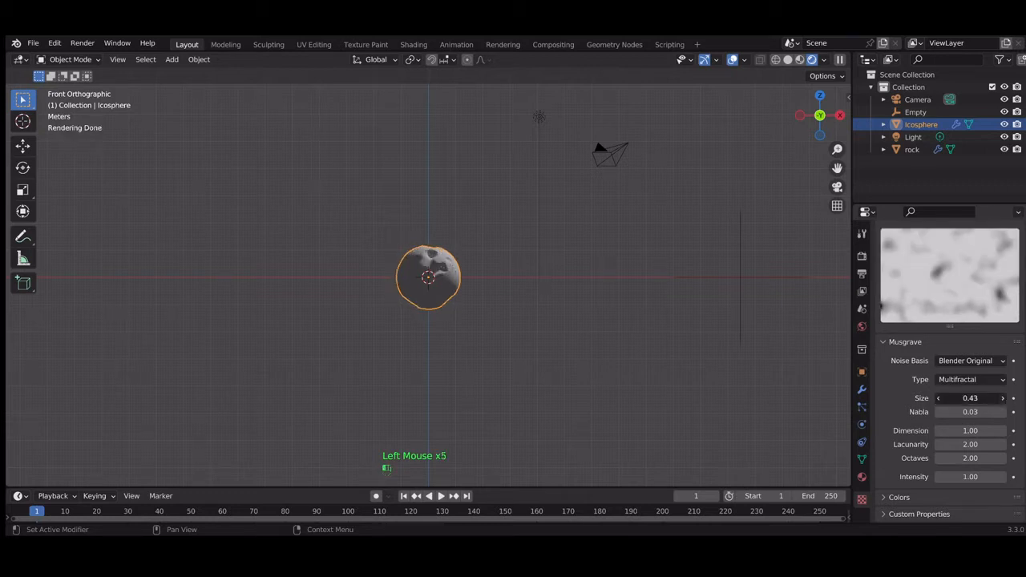
left_click(1004, 399)
left_click(1005, 400)
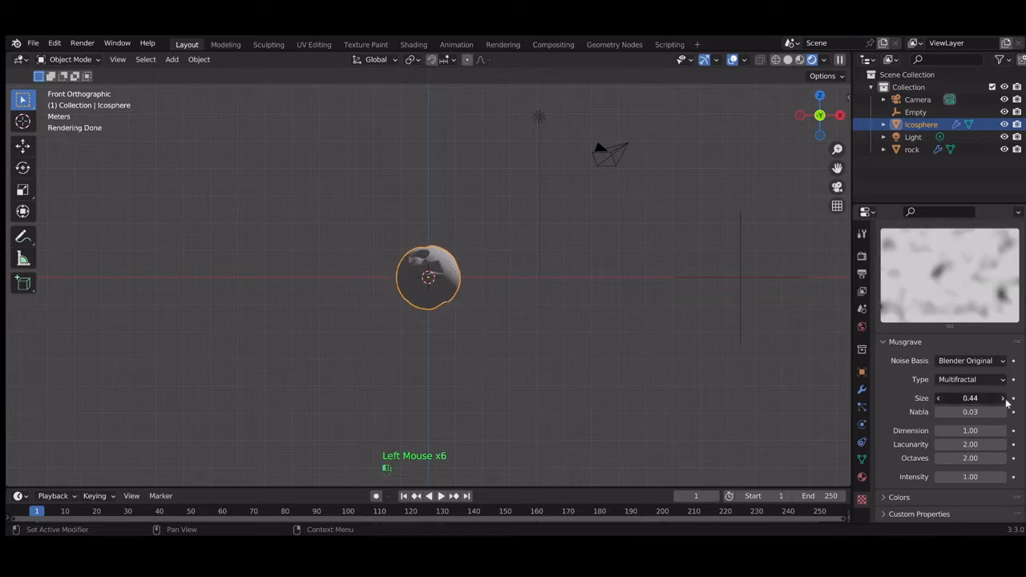
left_click(1005, 400)
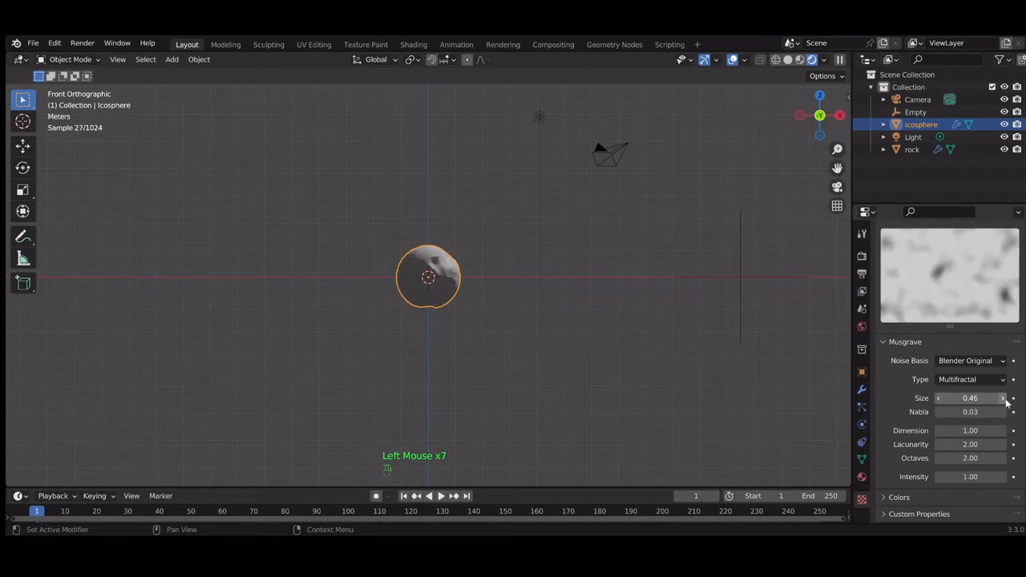
left_click(1004, 399)
left_click(1005, 399)
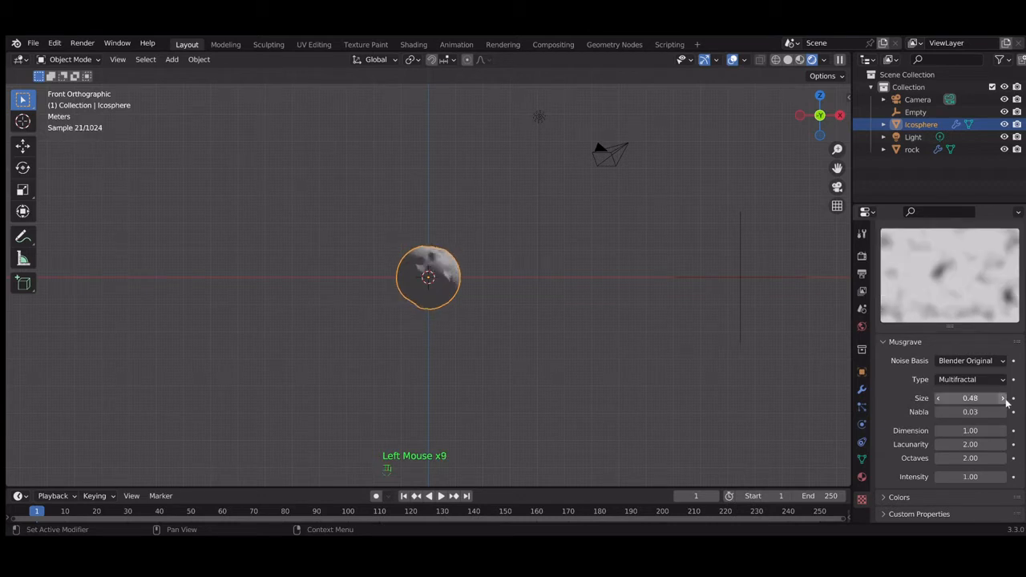
left_click(1004, 399)
left_click(1005, 399)
left_click(1004, 399)
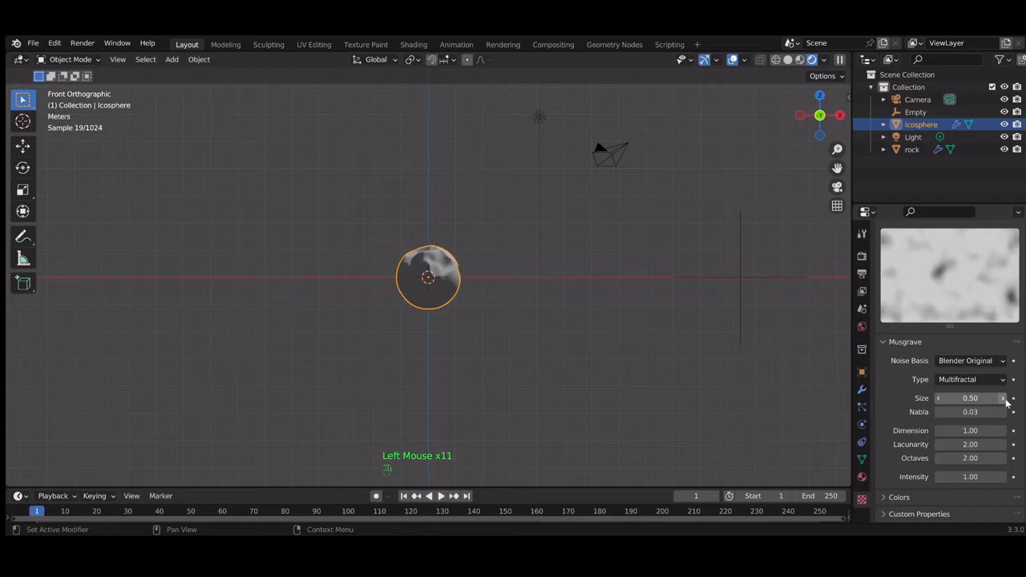
left_click(938, 399)
left_click(939, 399)
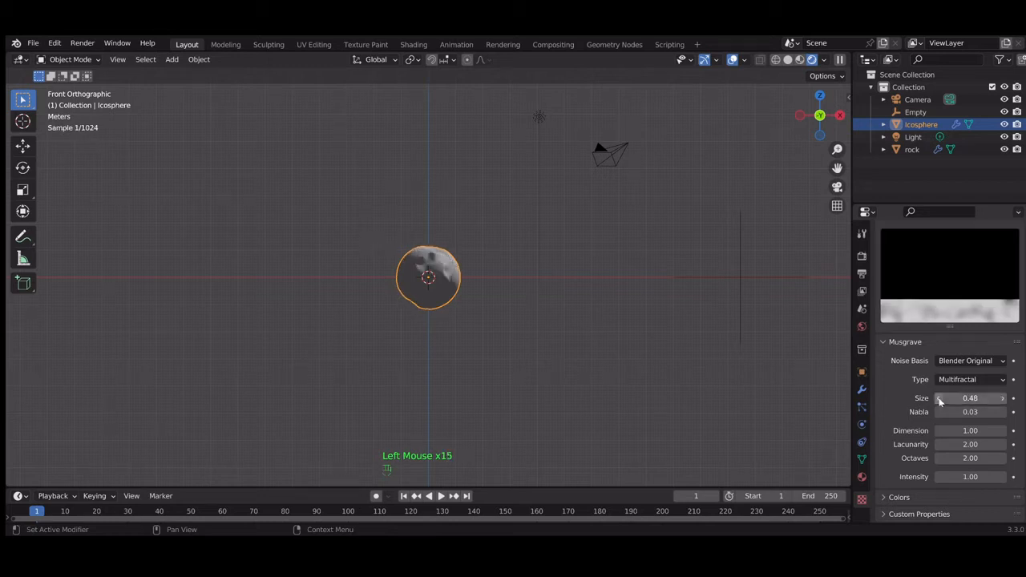
left_click(938, 399)
left_click(938, 399)
left_click(938, 399)
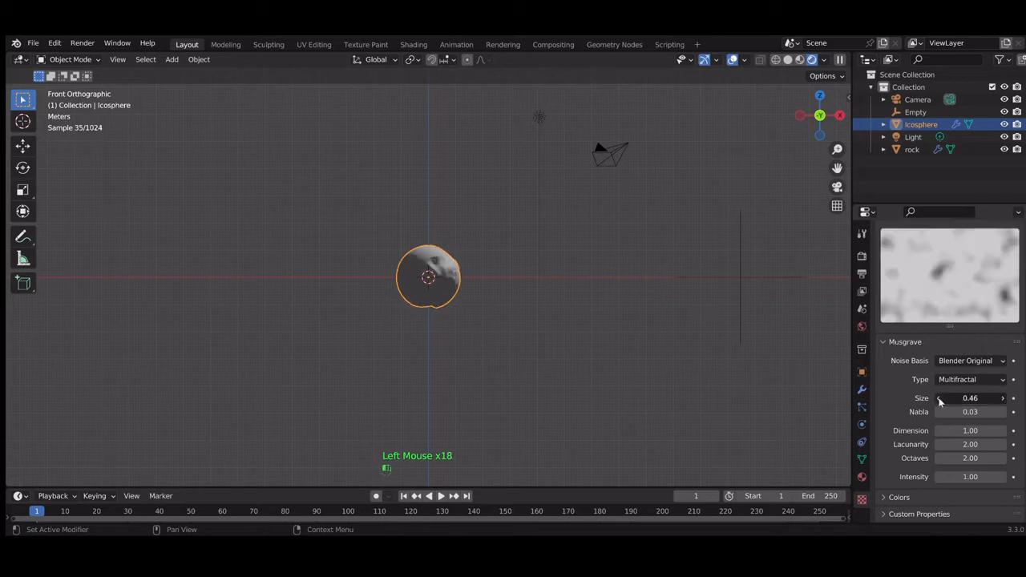
left_click(938, 400)
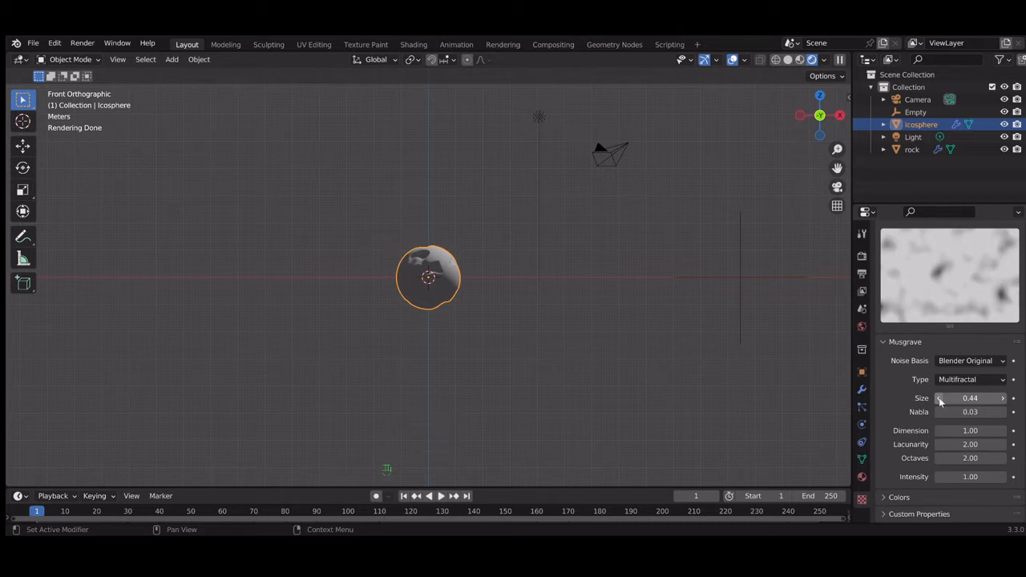
Set the Musgrave texture's dimension to 0.
left_click(980, 433)
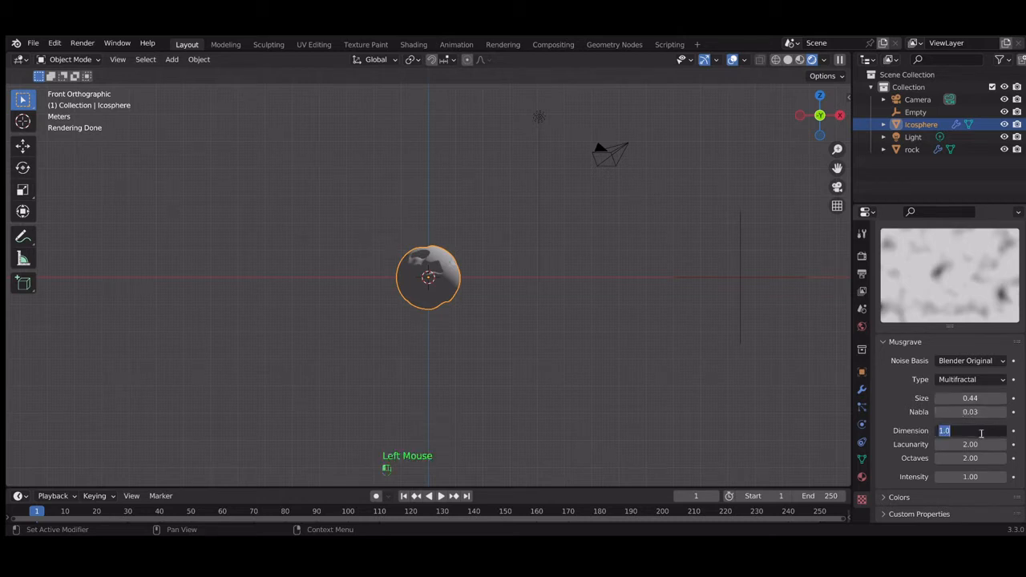
type("0")
key("Return")
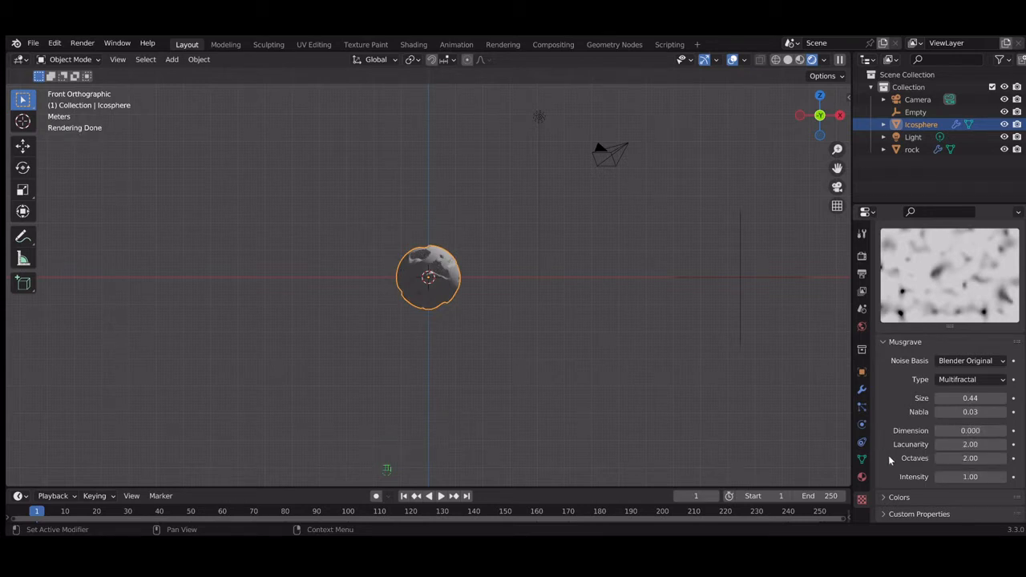
Lower the Musgrave texture's octaves, trying 1.5 and settling on 1.4.
left_click(940, 457)
left_click(939, 458)
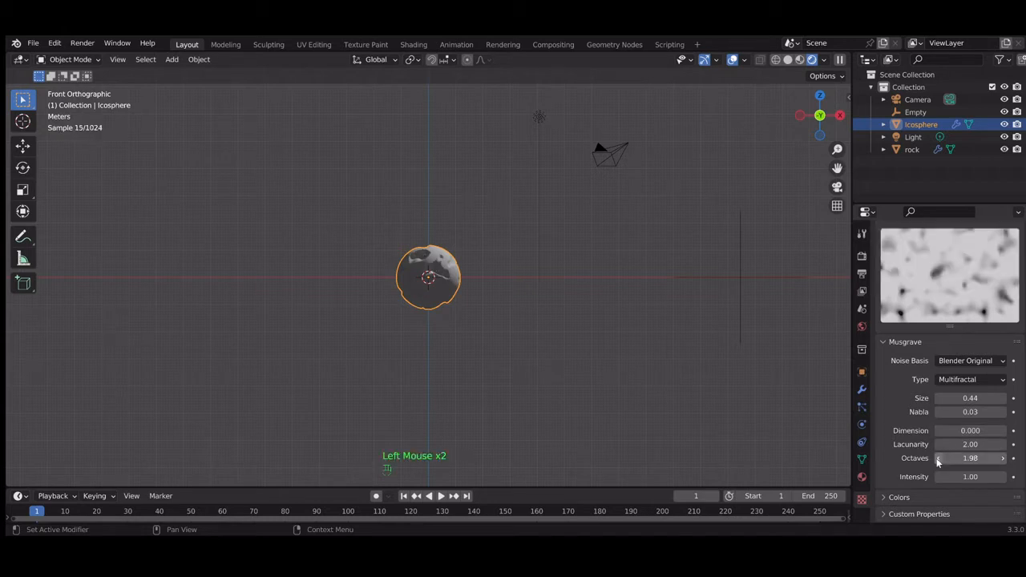
left_click(938, 458)
left_click(939, 458)
left_click(956, 459)
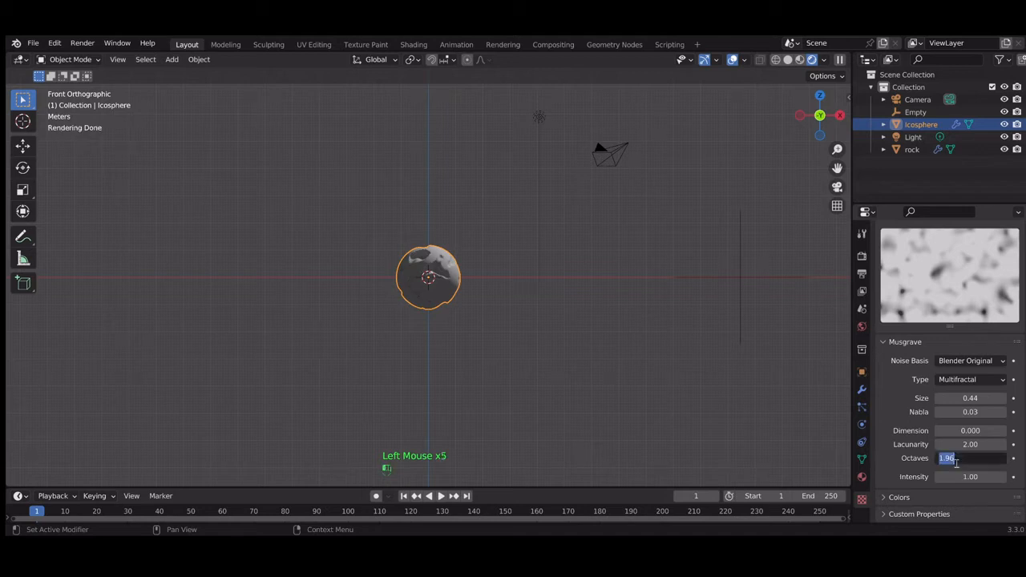
type("1.5")
key("Return")
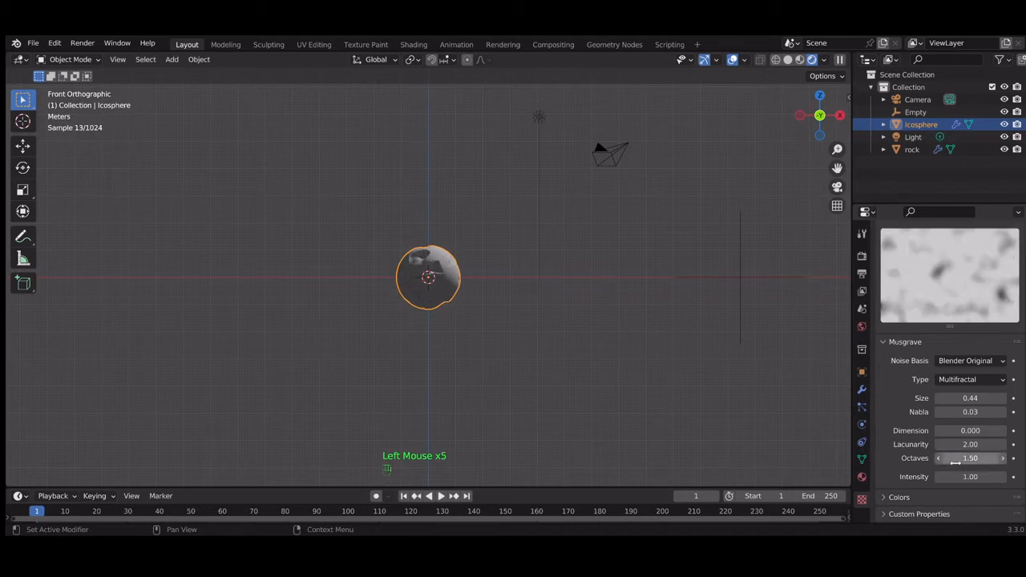
left_click(956, 463)
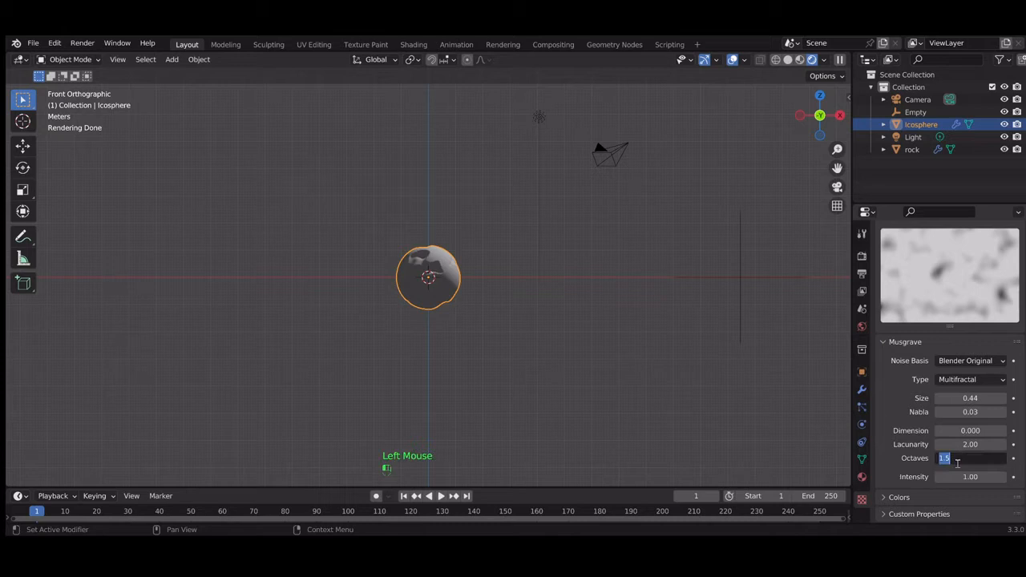
type("1.4")
key("Return")
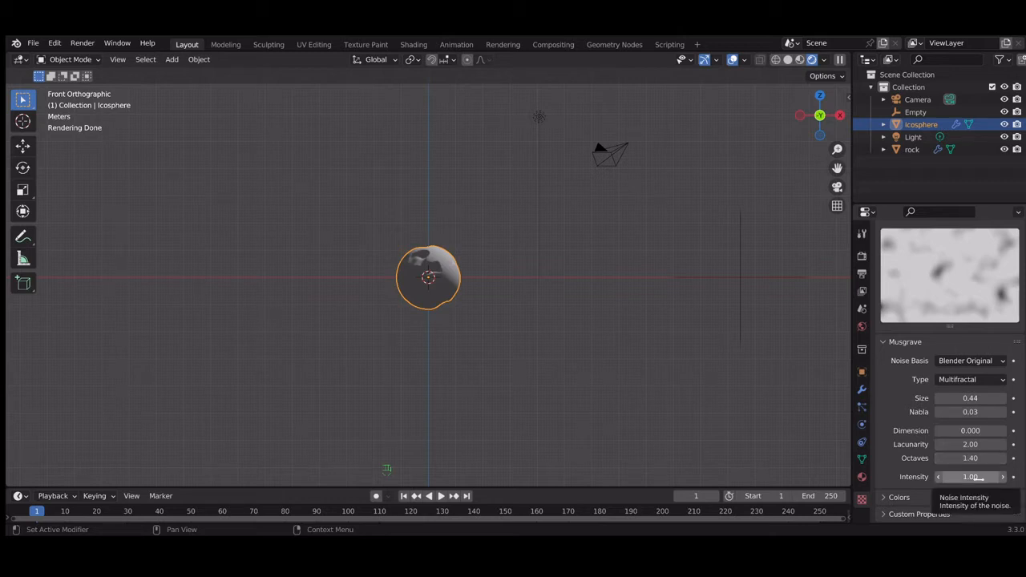
Try lower Musgrave intensity values, including 0.8, and set the intensity to 0.9.
left_click(940, 476)
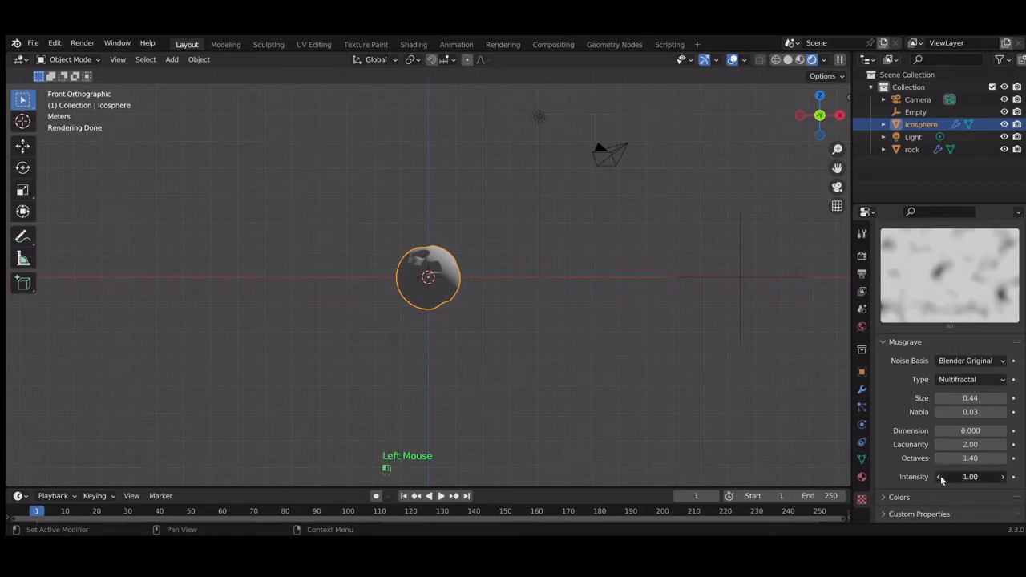
left_click(940, 476)
double_click(940, 476)
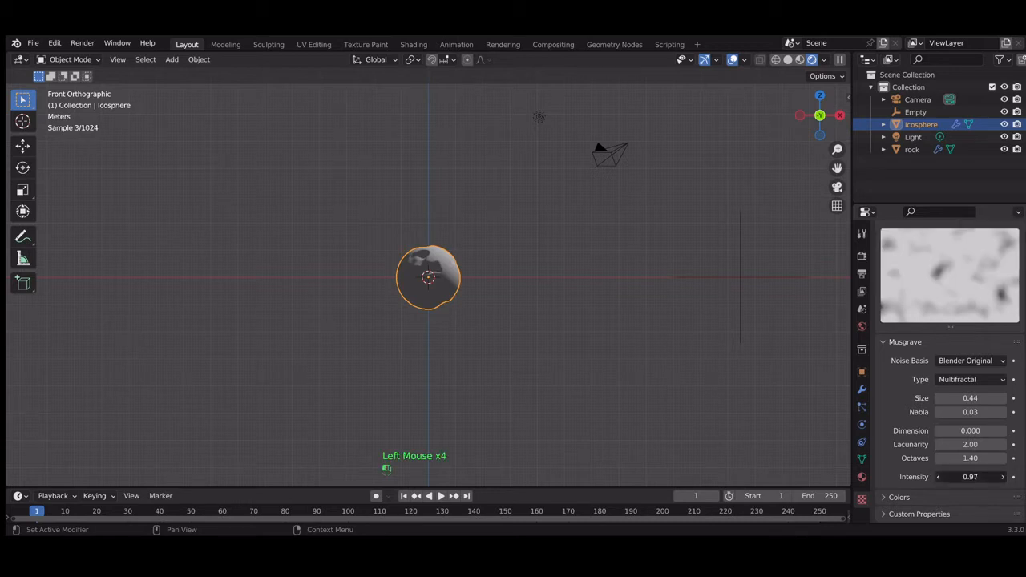
left_click(969, 476)
type("0.9")
key("Return")
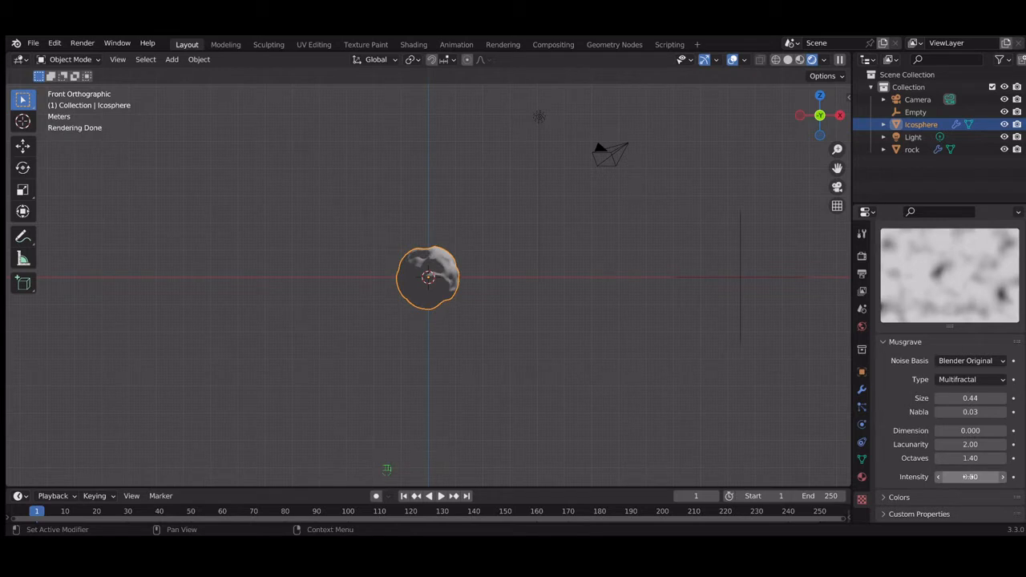
left_click(970, 477)
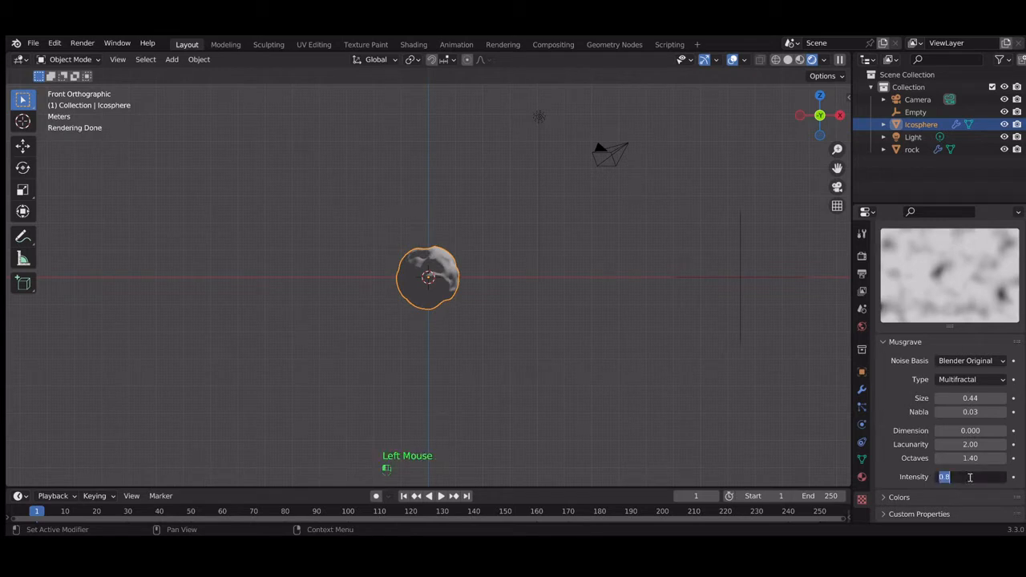
type("0.8")
key("Return")
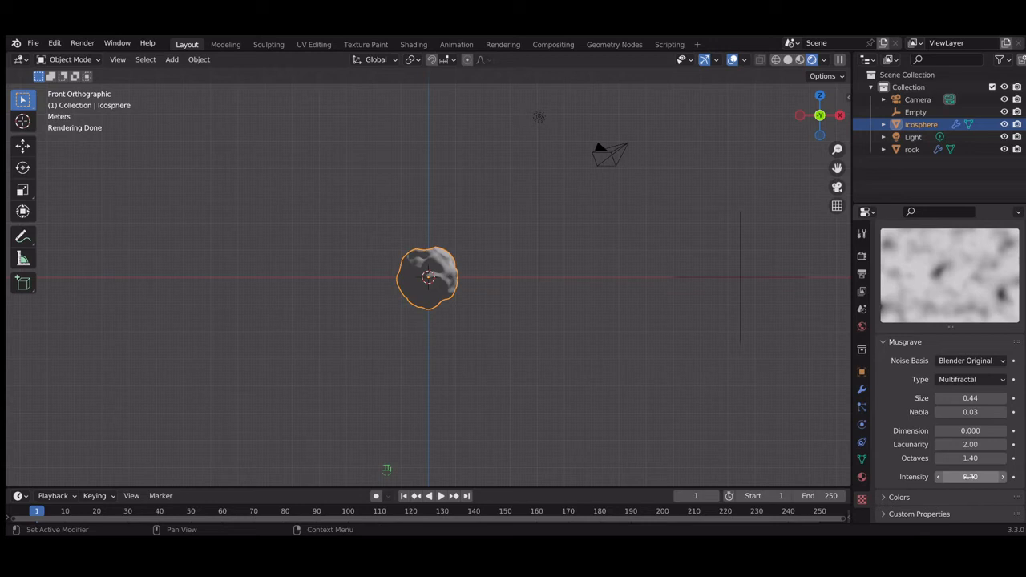
left_click(970, 477)
type("0.9")
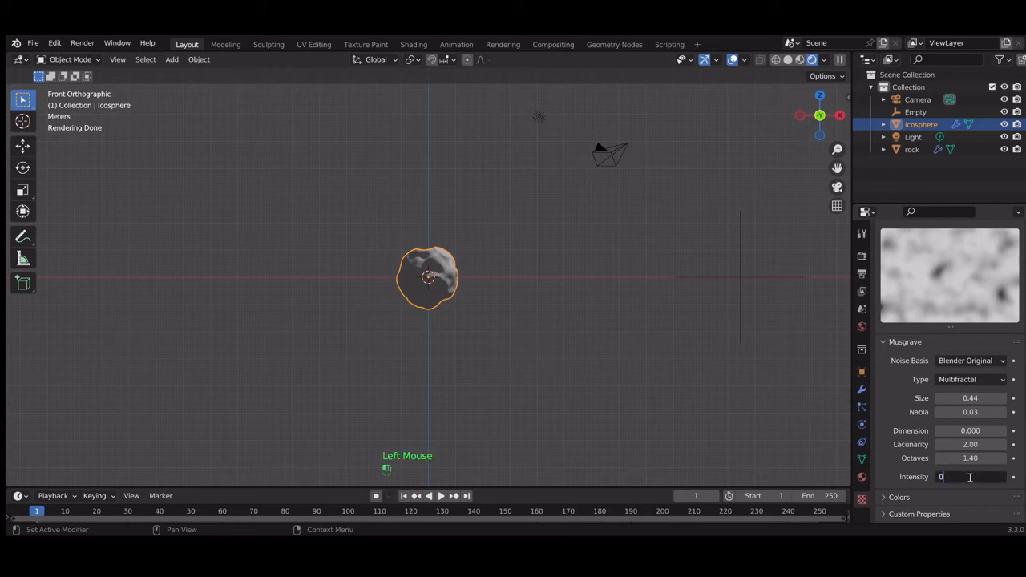
key("Return")
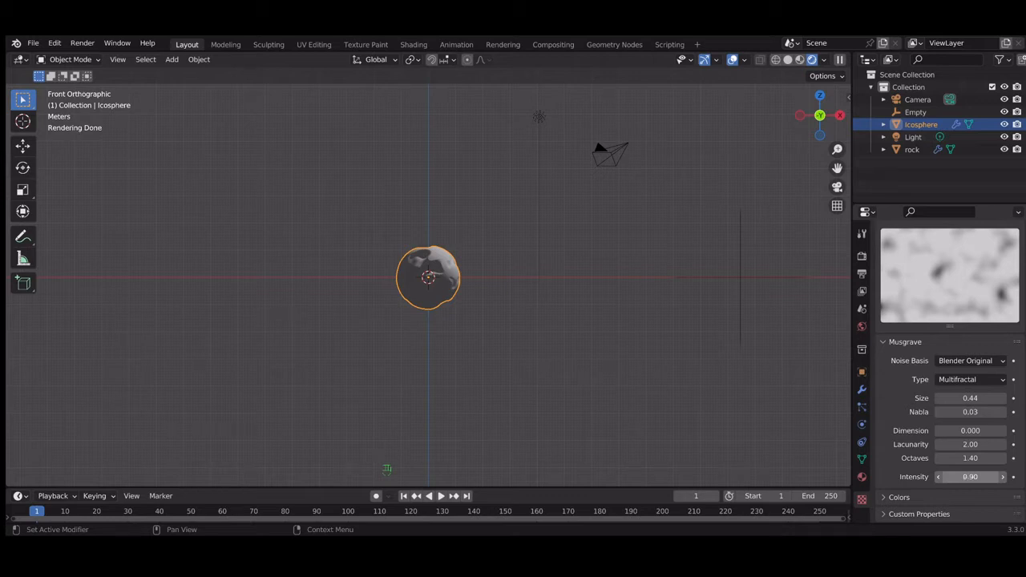
Try Musgrave texture intensities of 0.3, 0.4 and 0.5 on the ico sphere's displacement.
left_click(970, 477)
type("0.3")
key("Return")
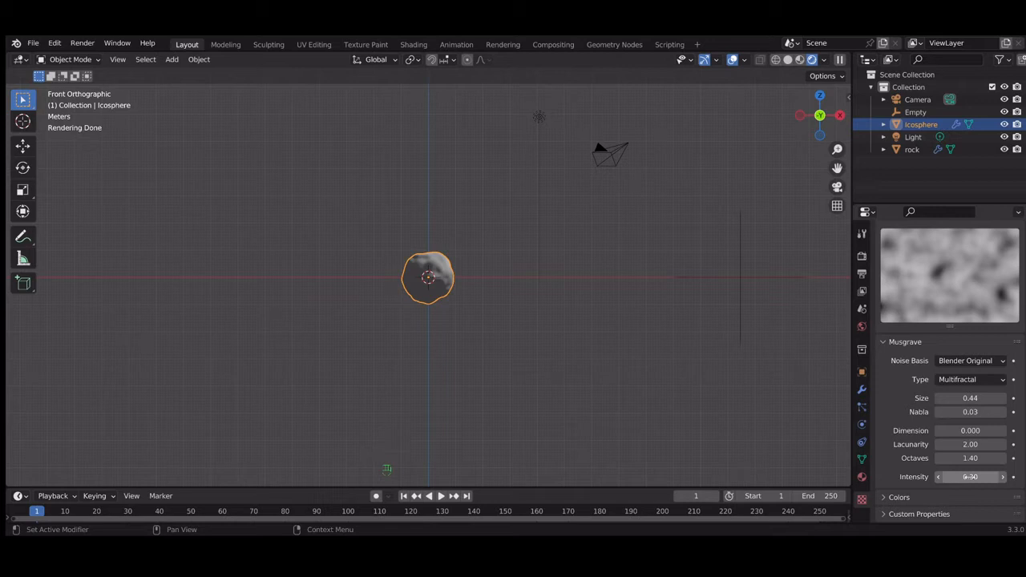
left_click(970, 476)
type("0")
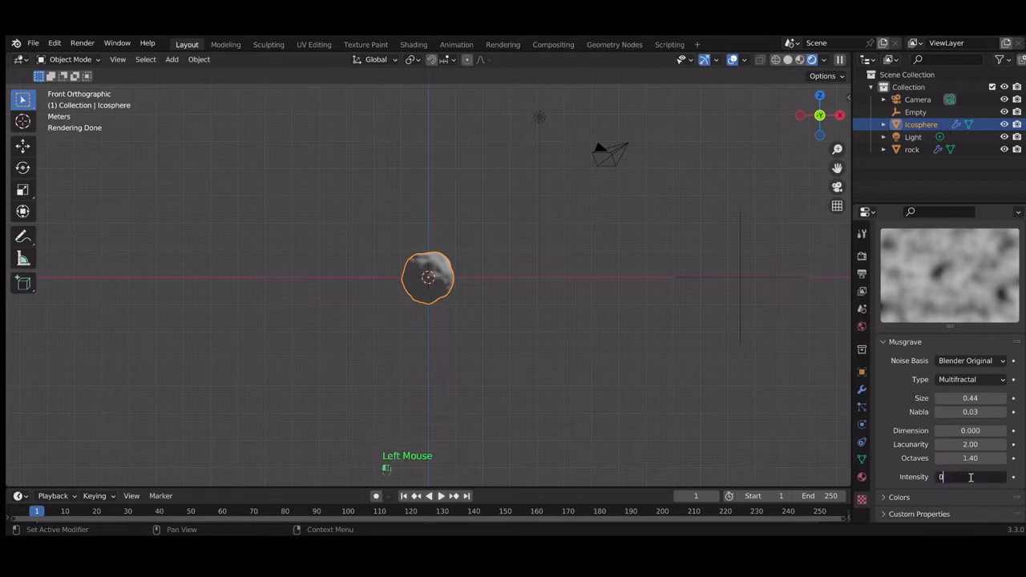
type(".4")
key("Return")
left_click(970, 477)
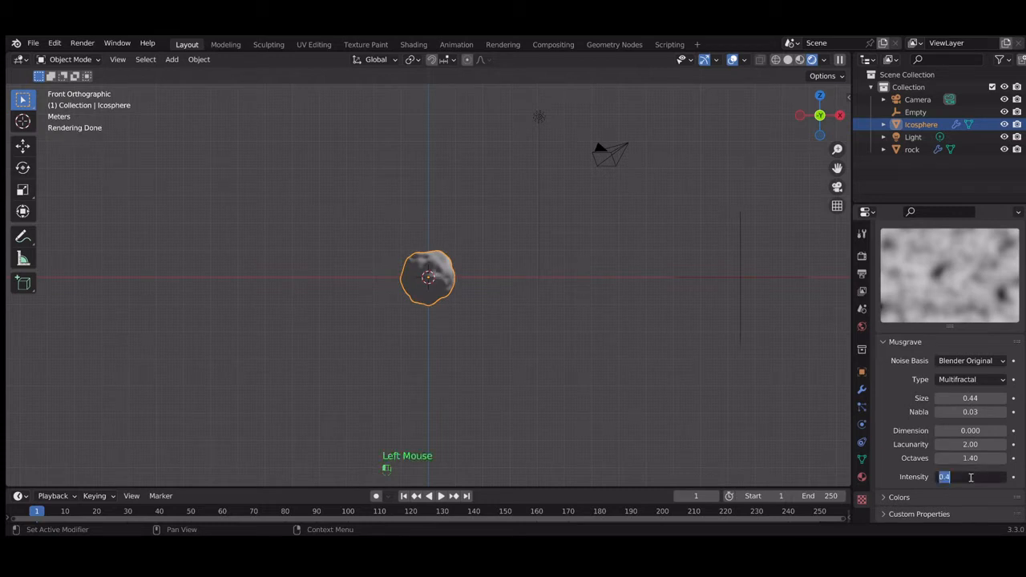
type("0.5")
key("Return")
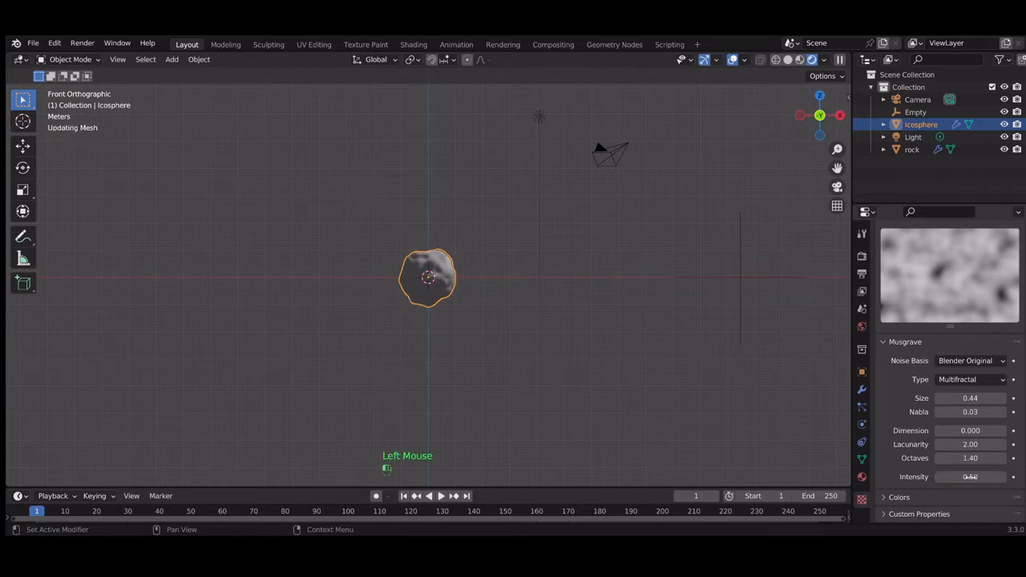
Raise the Musgrave texture's intensity through 0.55 and 0.6 to 0.65.
left_click(971, 476)
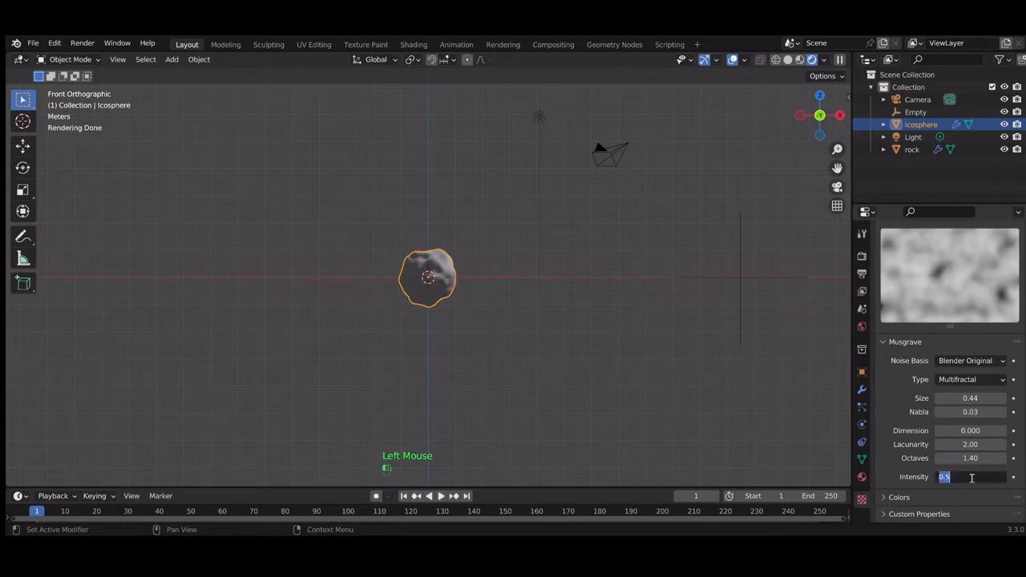
type("0.55")
key("Return")
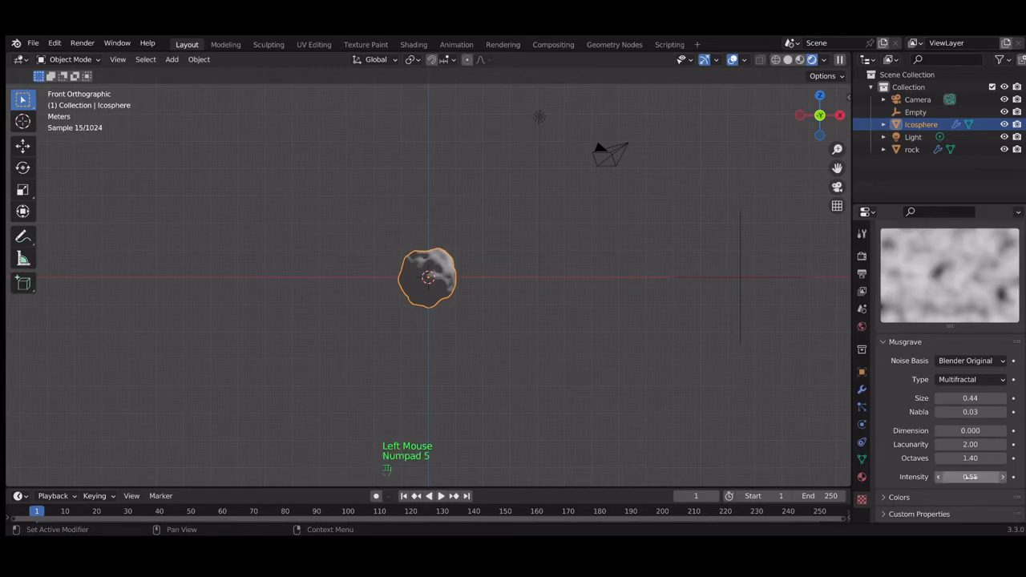
left_click(971, 477)
type("0.6")
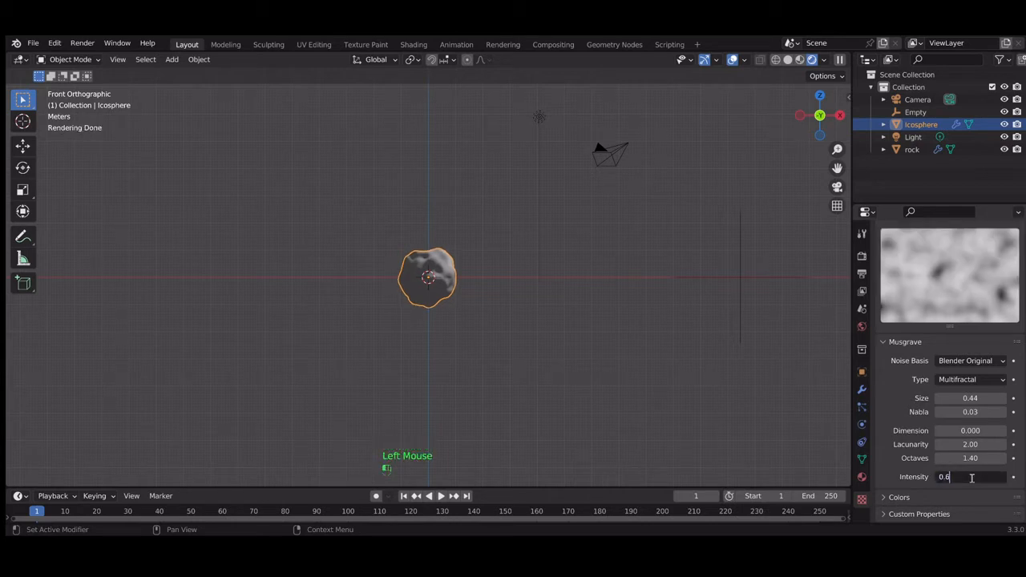
key("Return")
double_click(972, 477)
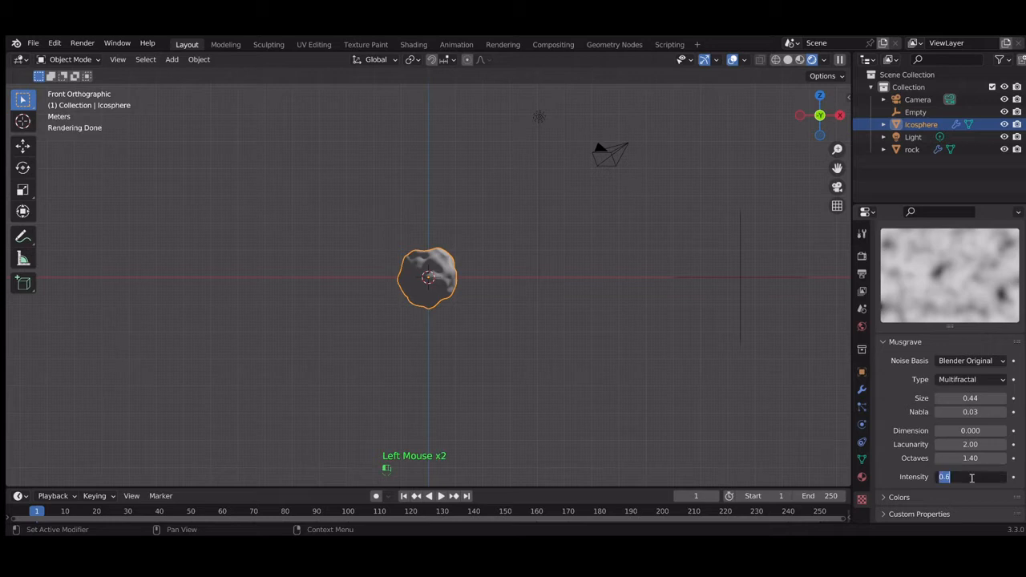
type("0.65")
key("Return")
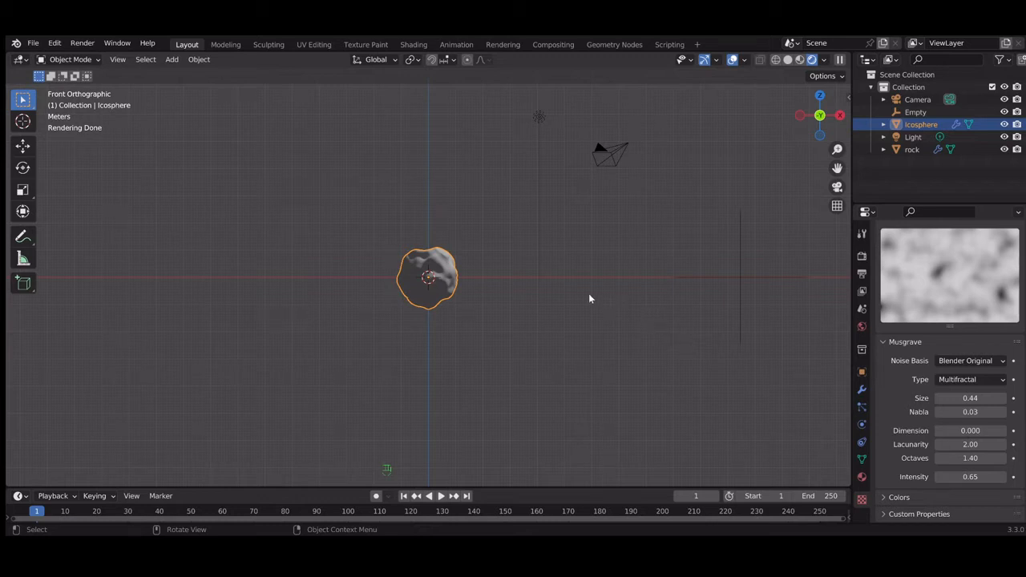
Examine the displaced ico sphere, the small rock and the selected empty from the right side and around to the opposite side.
key("KP_3")
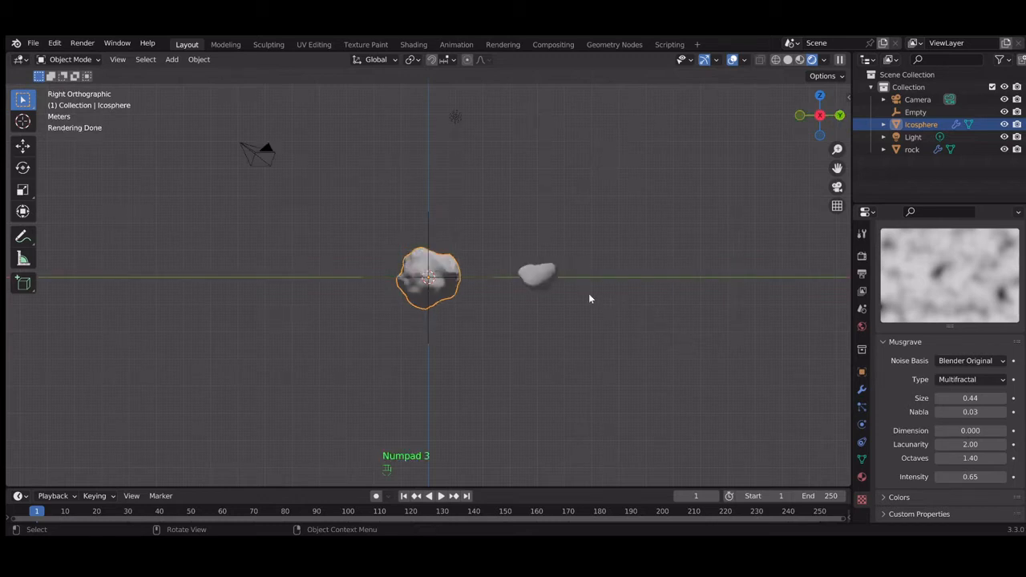
key("KP_8")
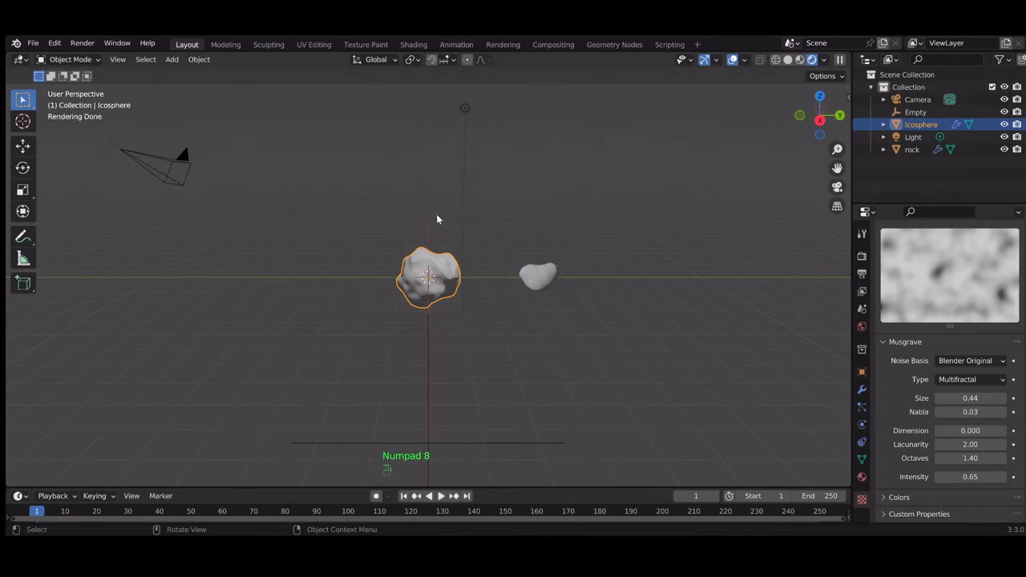
scroll(436, 218, "down", 2)
scroll(436, 215, "up", 1)
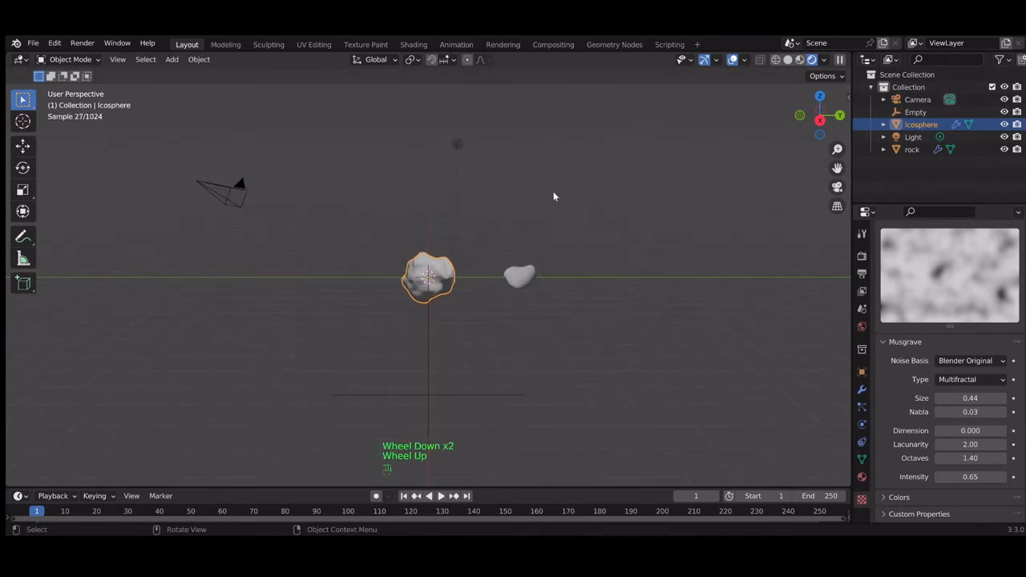
left_click(919, 112)
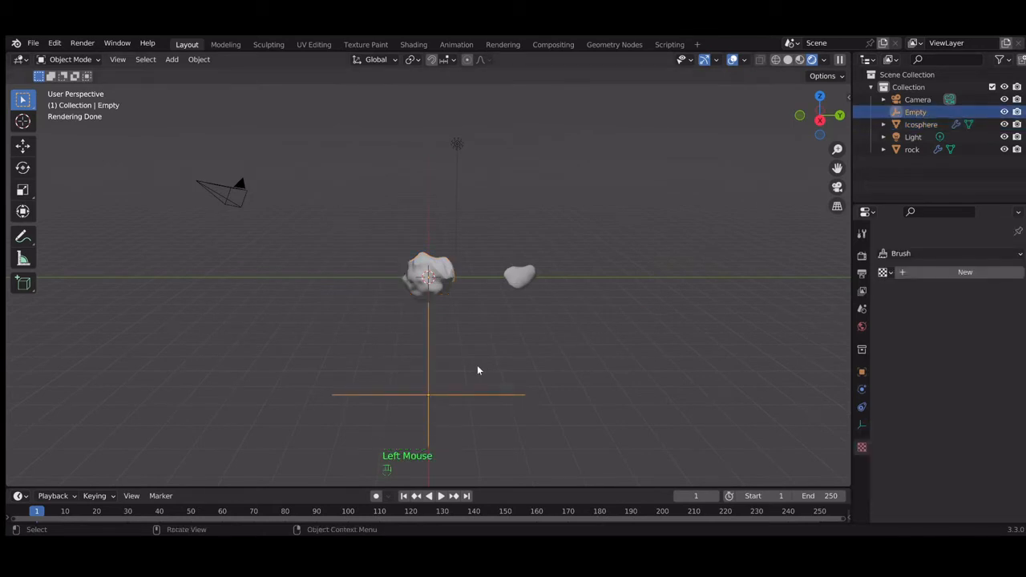
key("KP_6")
key("KP_6")
key("KP_6")
key("KP_6")
key("KP_6")
key("KP_6")
key("KP_6")
key("KP_6")
key("KP_6")
key("KP_6")
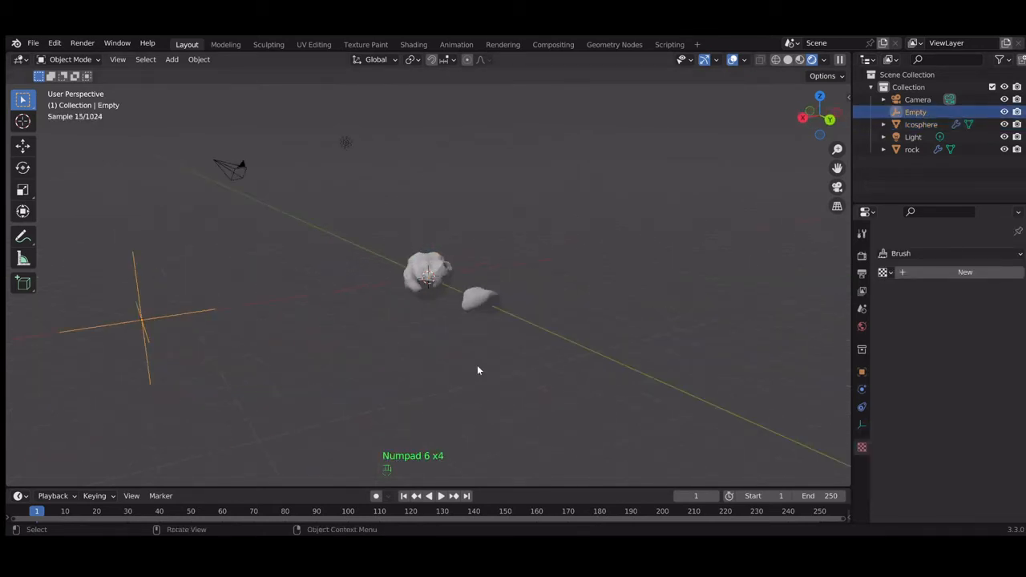
key("KP_6")
key("KP_6")
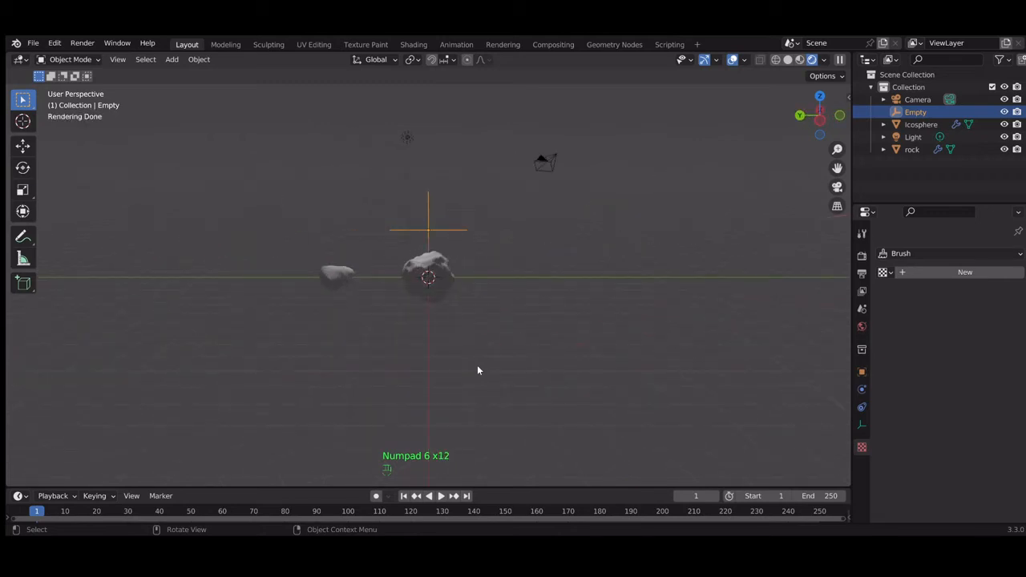
Duplicate the displaced ico sphere and place the copy about 4.8 m away along the negative Y axis.
left_click(440, 278)
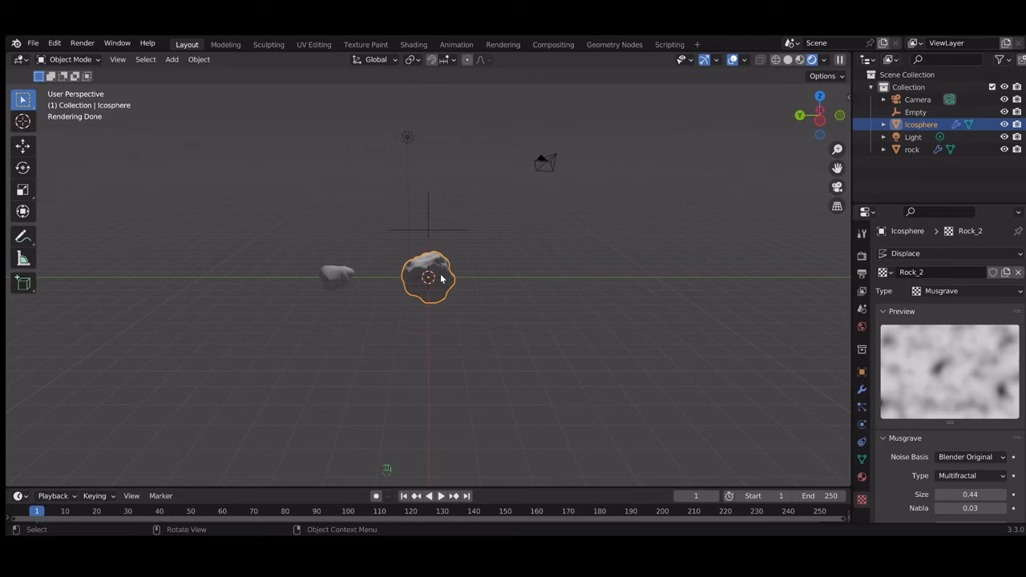
key("shift")
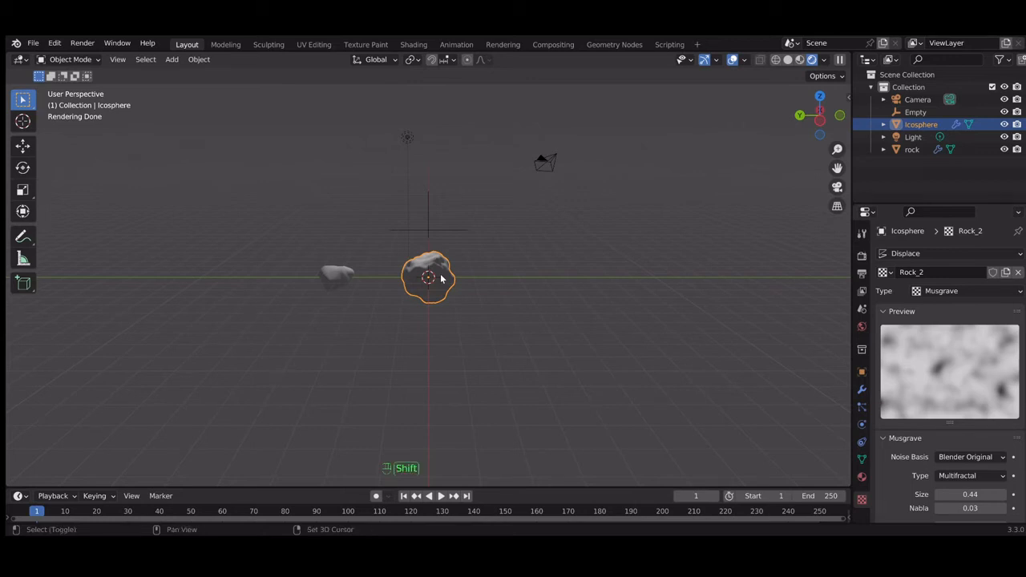
key("shift+d")
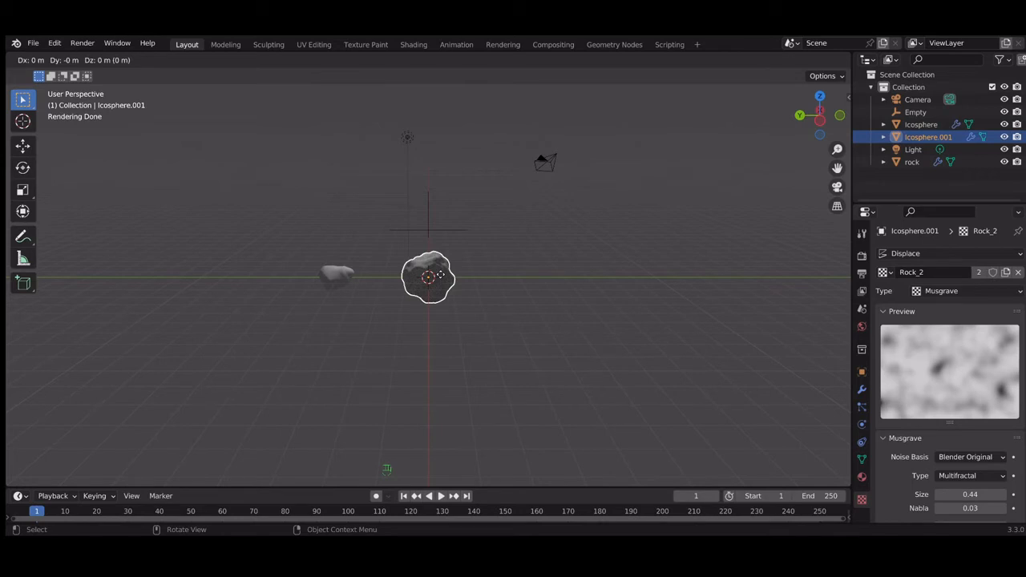
key("y")
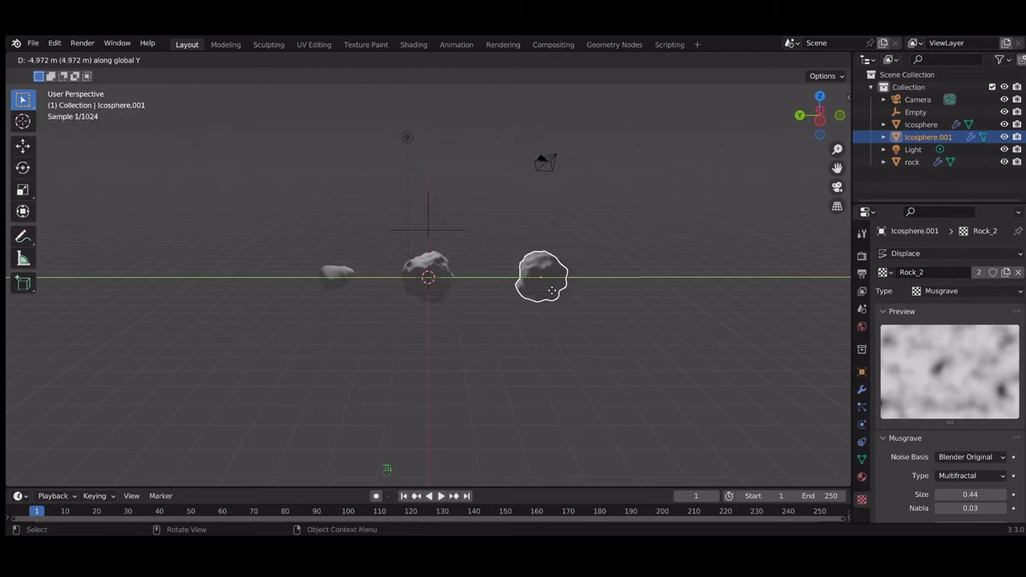
left_click(550, 291)
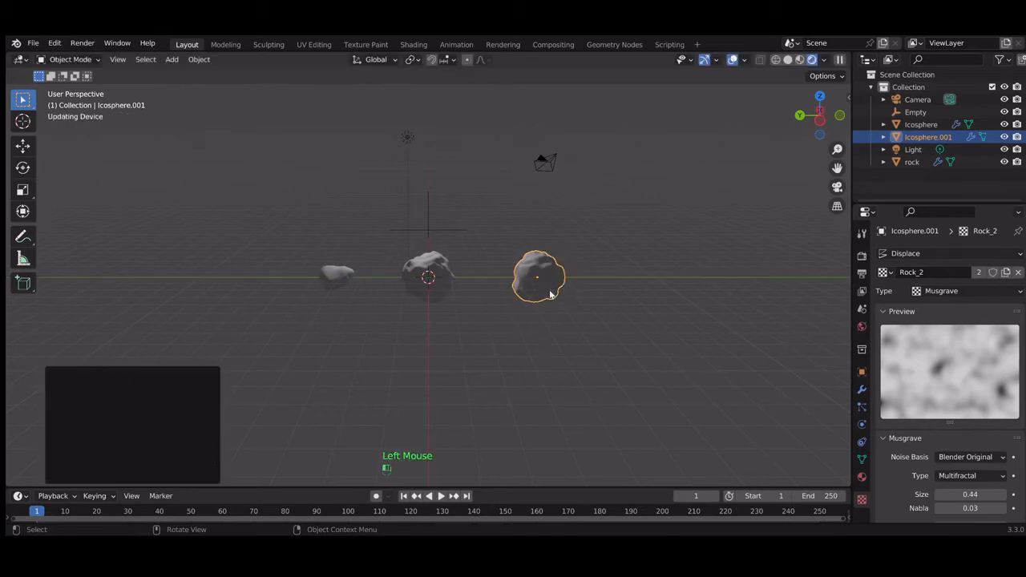
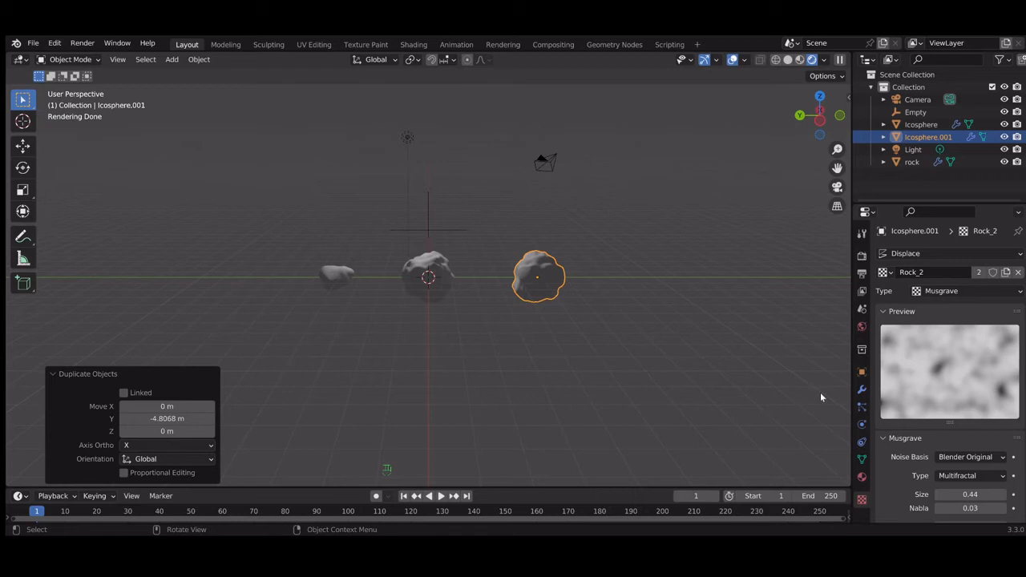
Apply the Displace and Subdivision modifiers on the duplicated ico sphere.
left_click(861, 390)
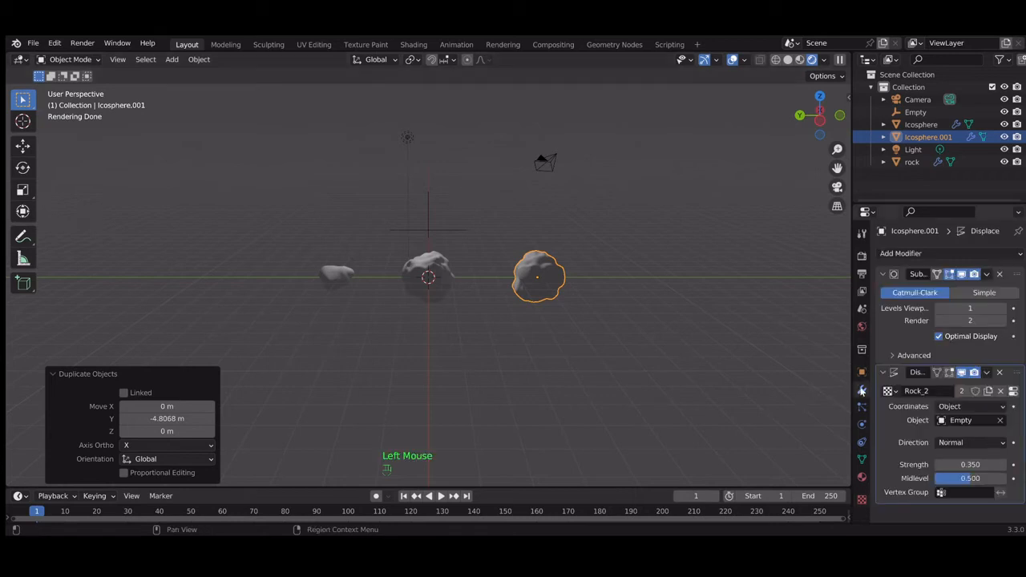
left_click(961, 391)
left_click(987, 372)
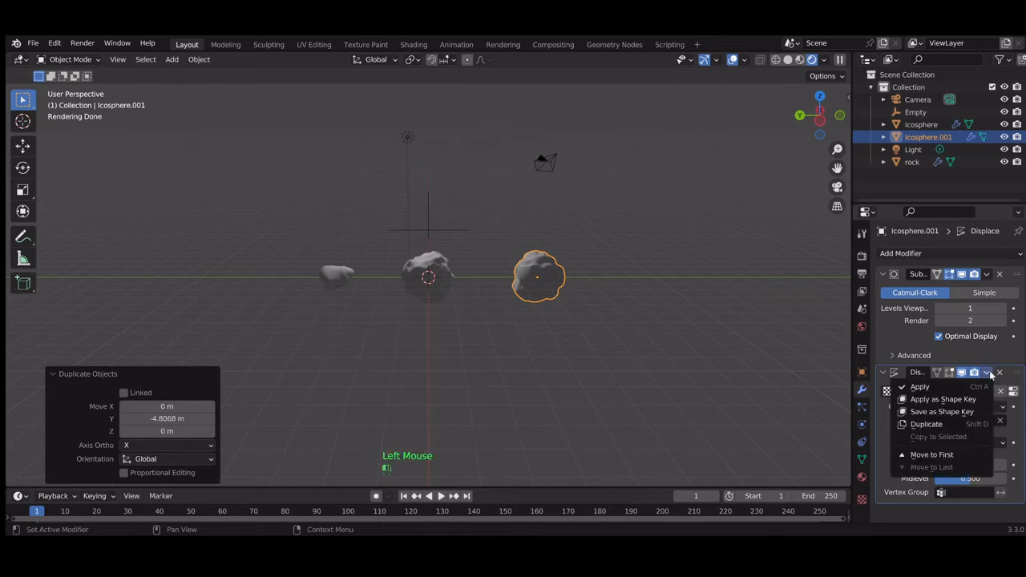
left_click(929, 388)
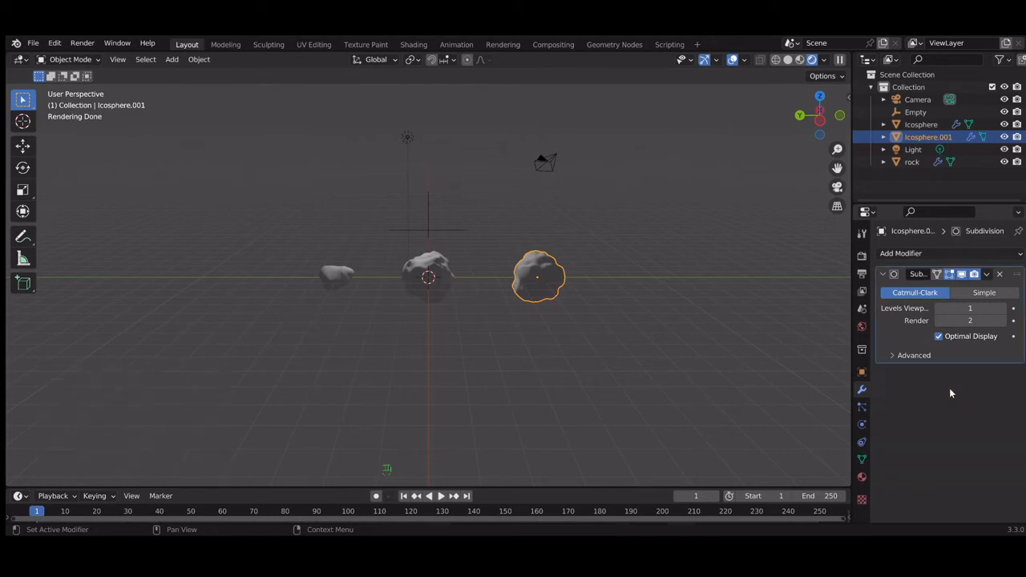
left_click(986, 274)
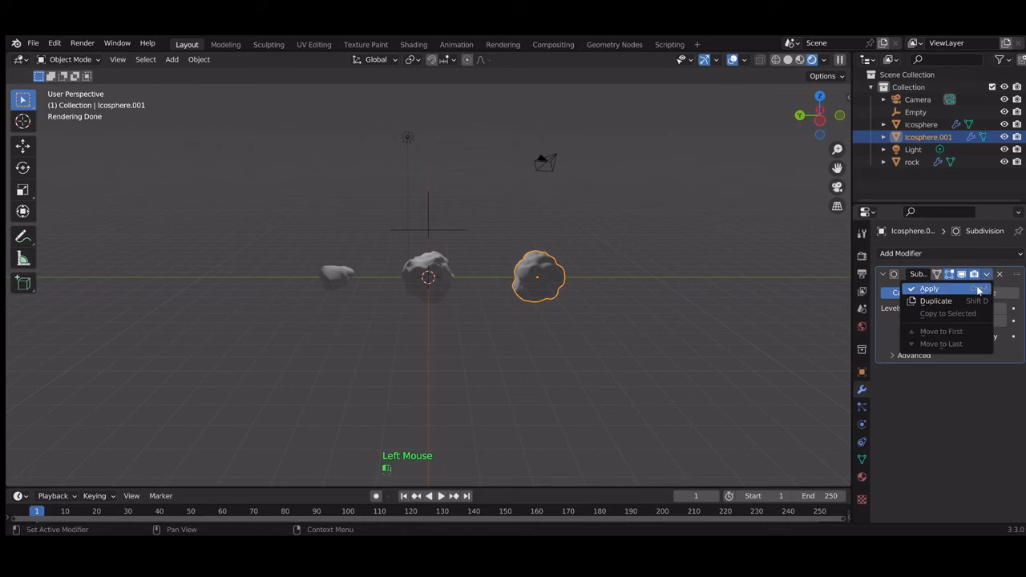
left_click(978, 290)
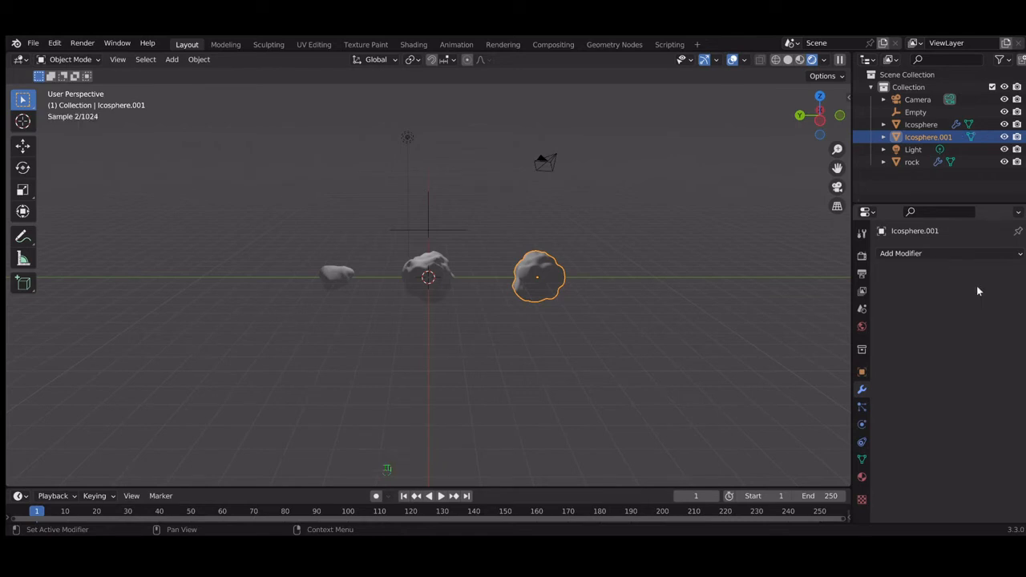
Apply the Displace and Subdivision modifiers on the original ico sphere at the origin.
left_click(446, 270)
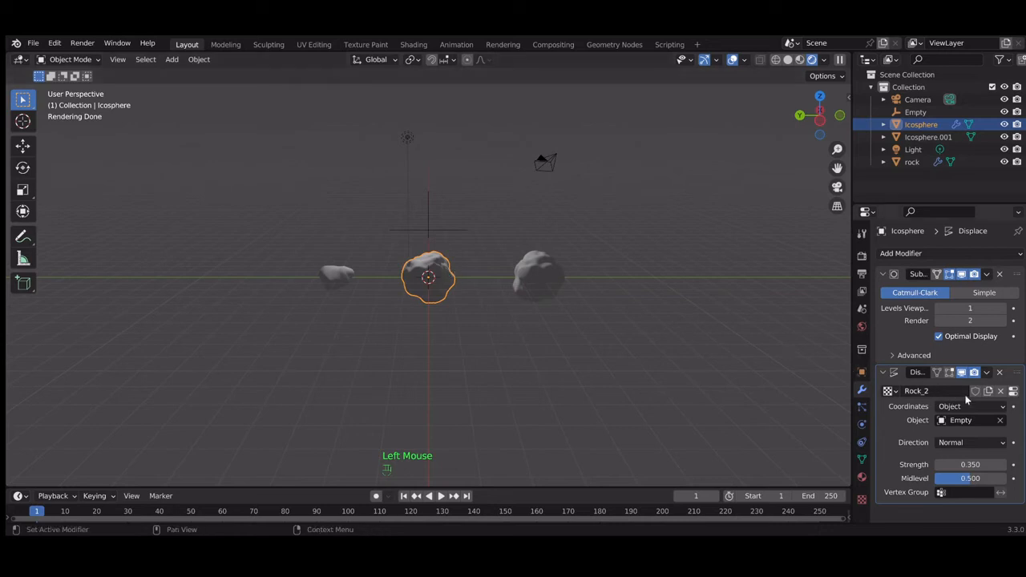
left_click(987, 373)
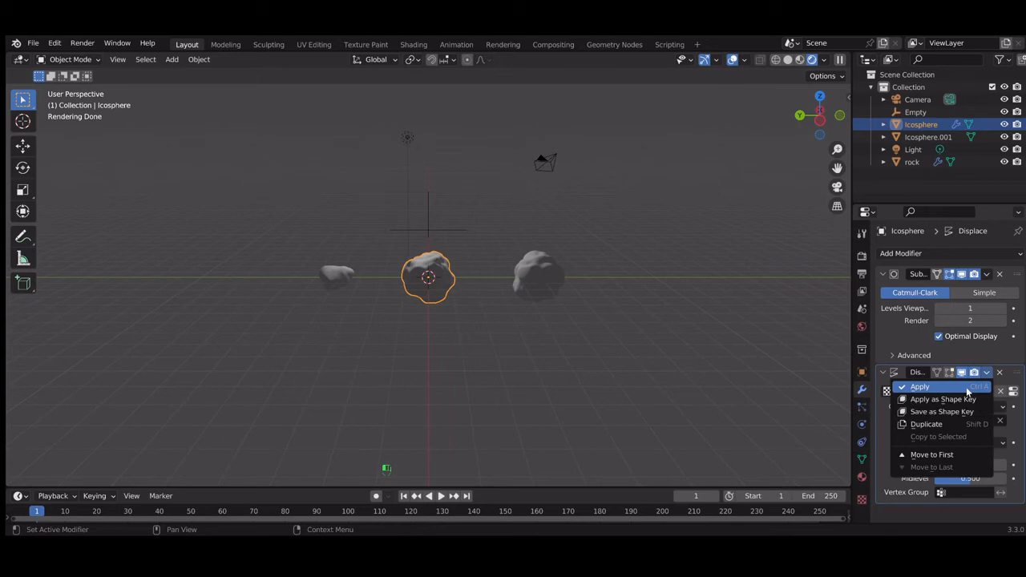
left_click(967, 388)
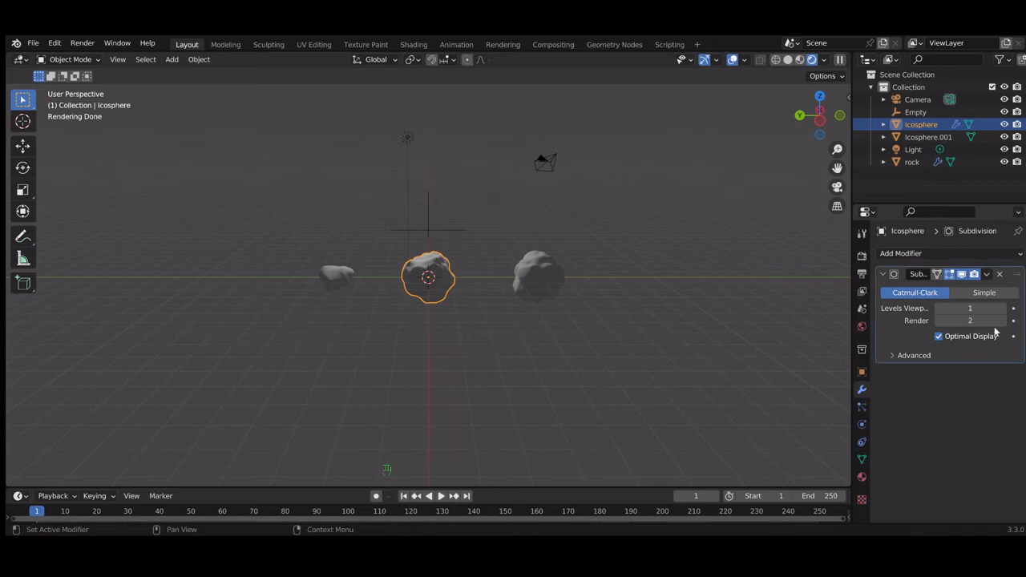
left_click(986, 274)
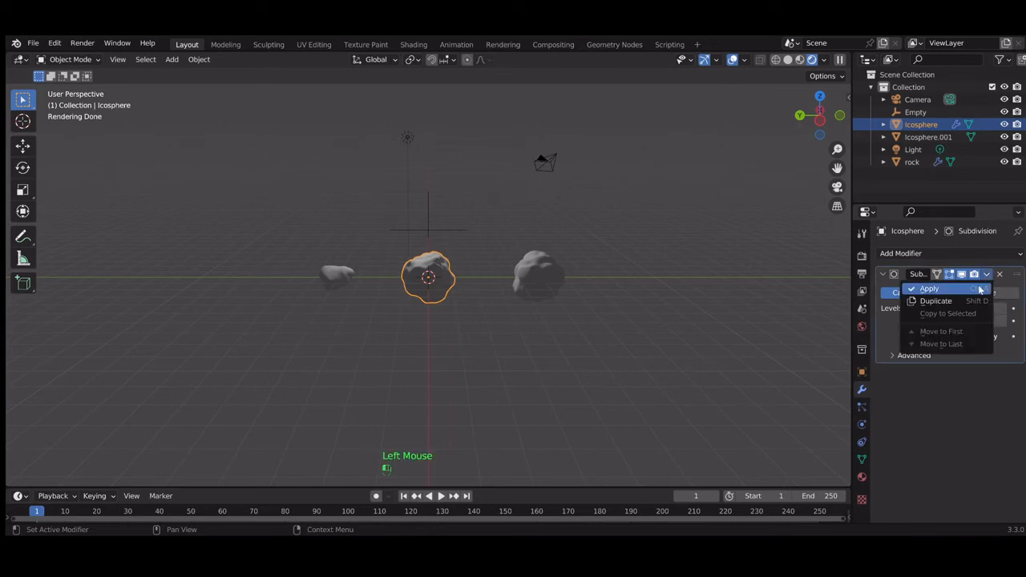
left_click(978, 290)
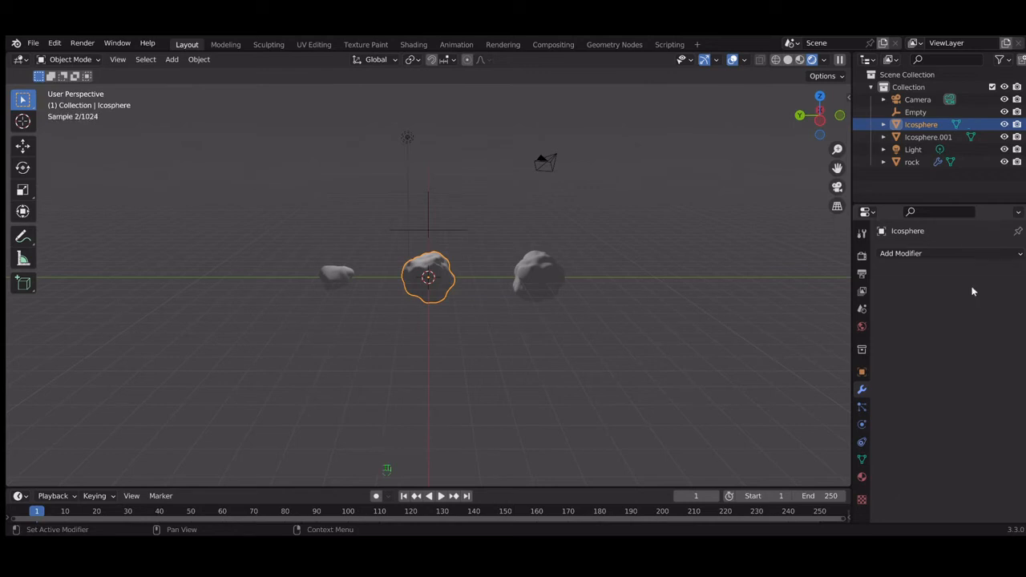
Duplicate the ico sphere rock at the origin and place the copy about 9.7 m away along the negative Y axis.
left_click(440, 269)
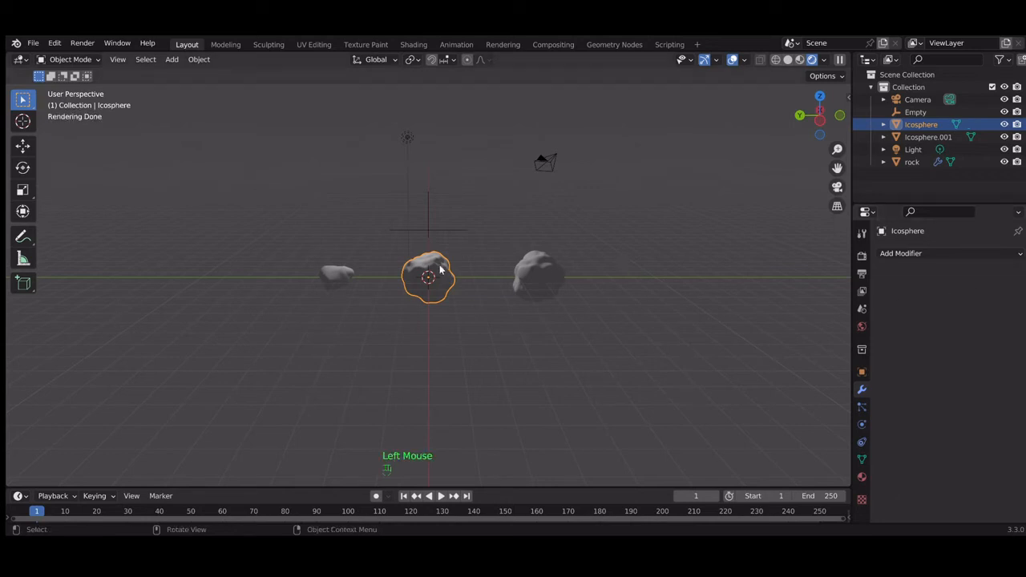
key("shift")
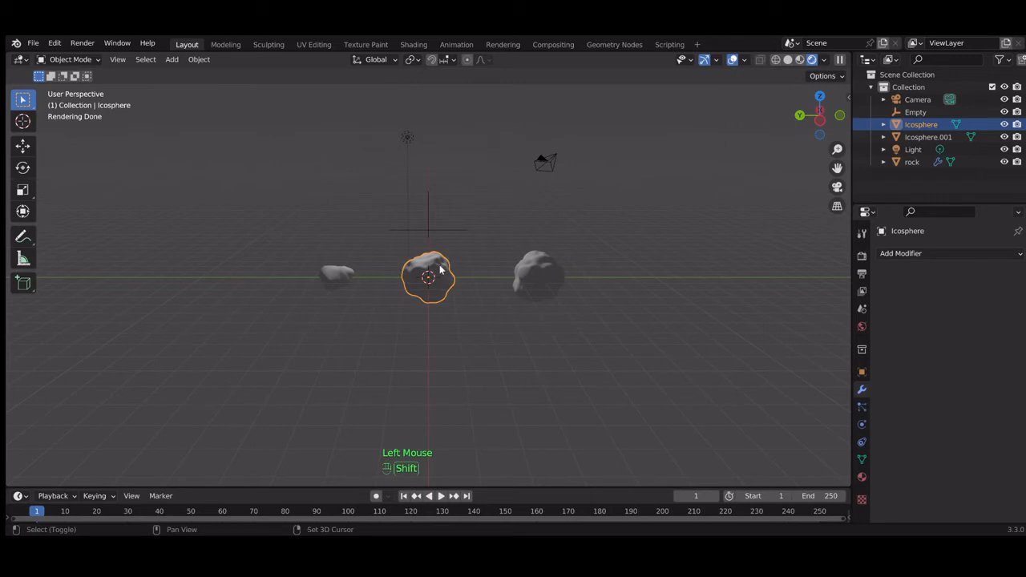
key("shift+d")
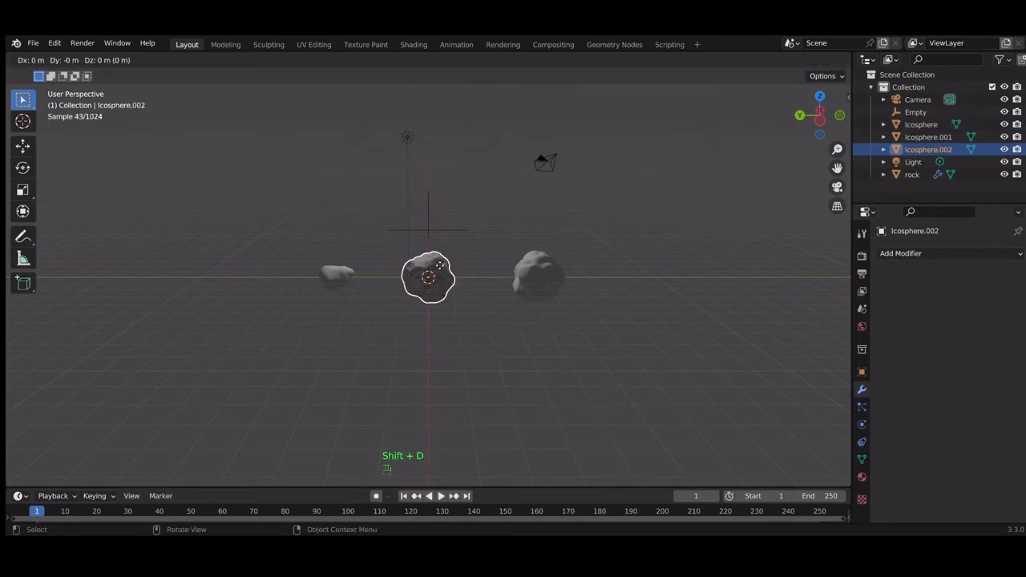
key("y")
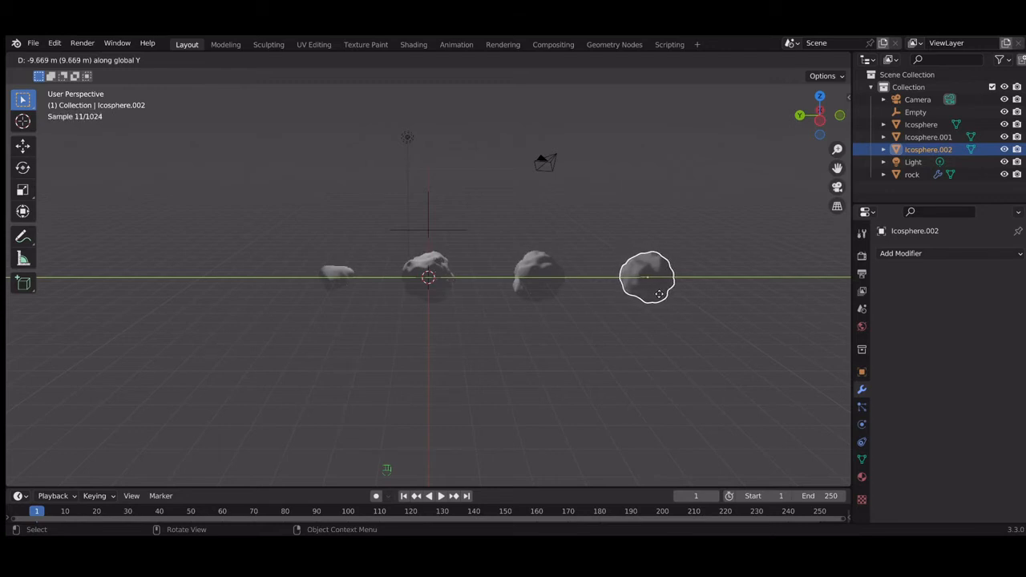
left_click(661, 293)
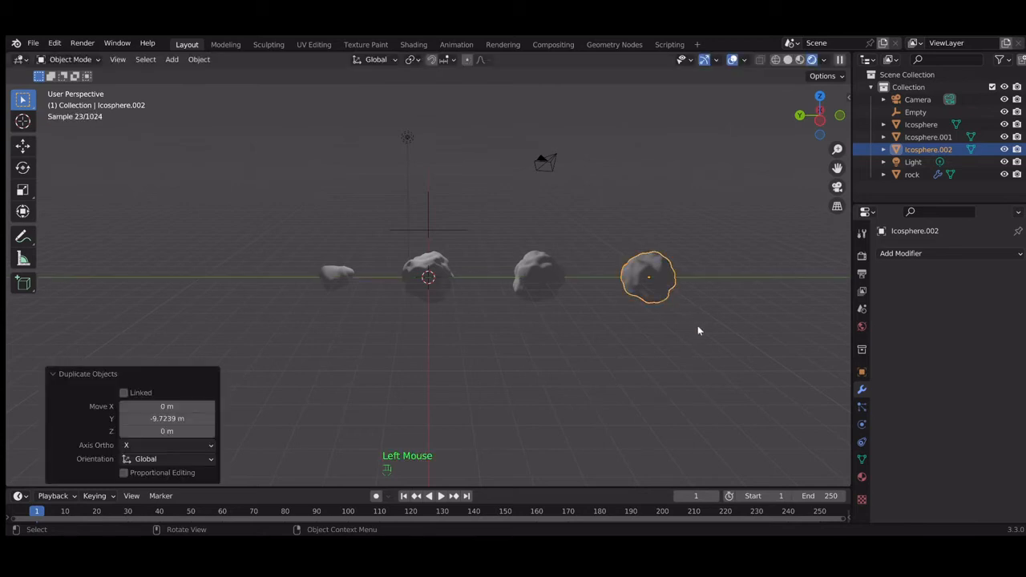
Delete the newly placed duplicate at the far end of the row of rocks.
left_click(703, 339)
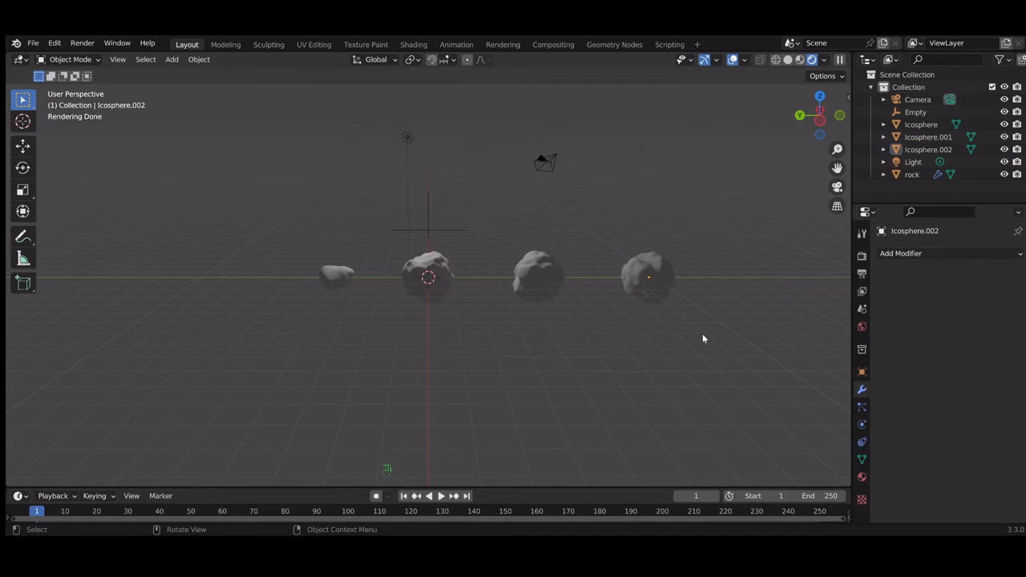
left_click(665, 289)
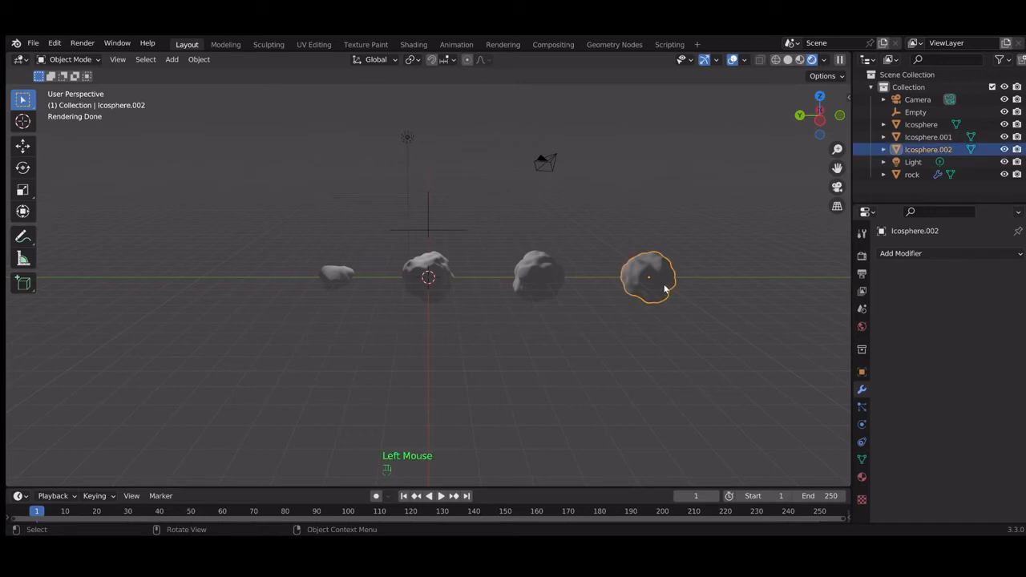
key("Delete")
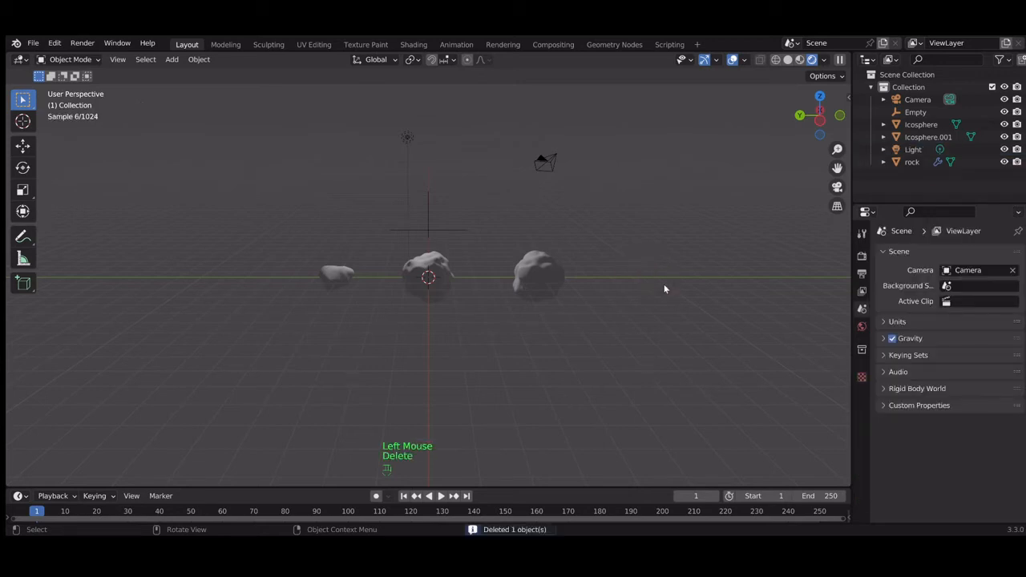
Scale the generated rock uniformly by about 1.8 and move it about 2.9 m along the positive Y axis.
left_click(340, 278)
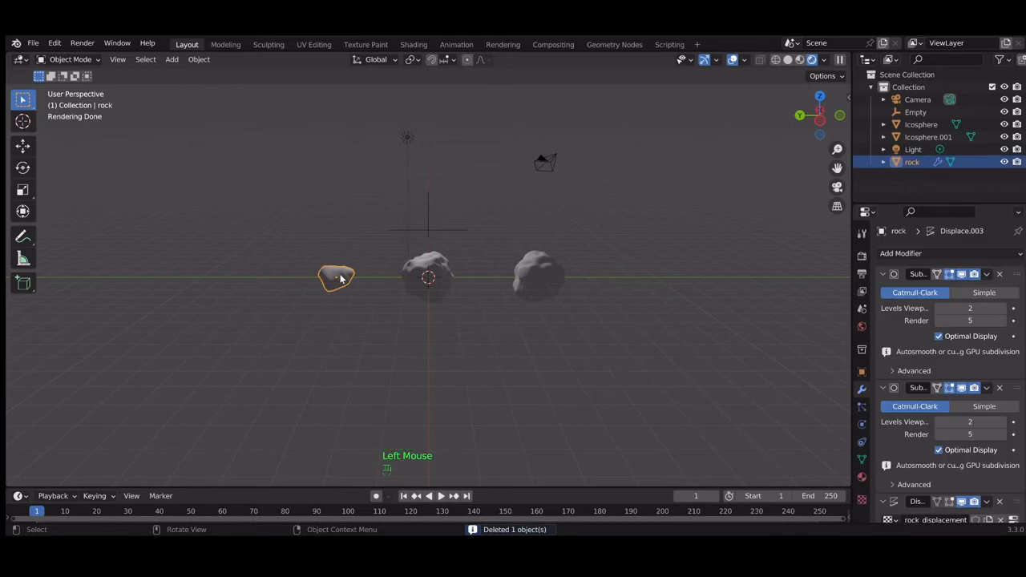
key("s")
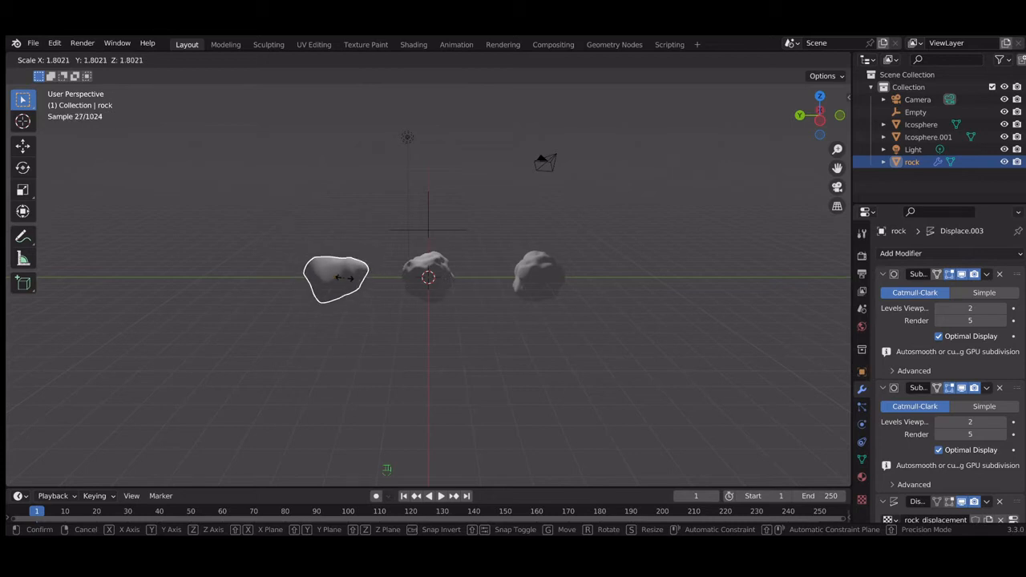
left_click(345, 278)
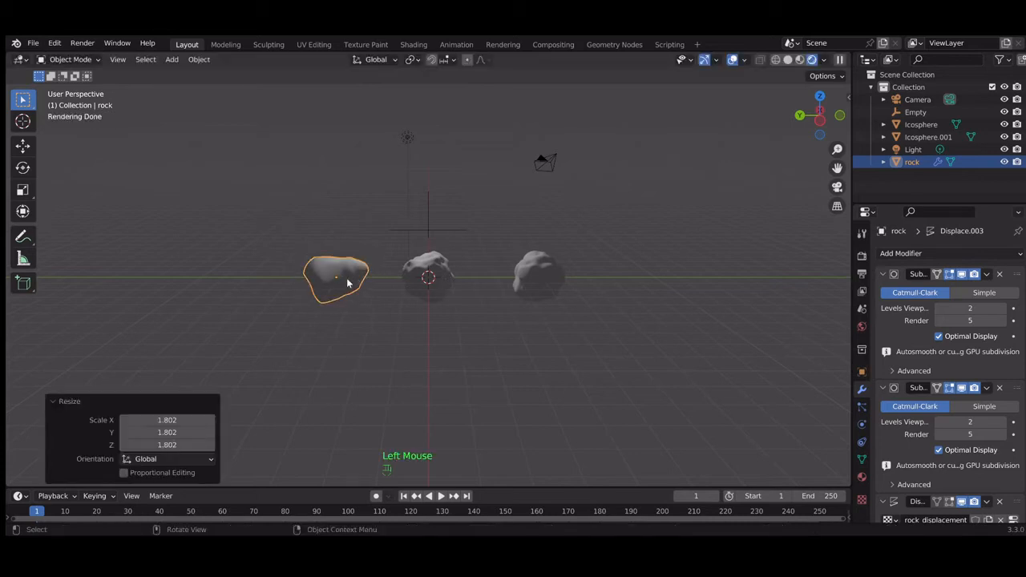
key("g")
key("y")
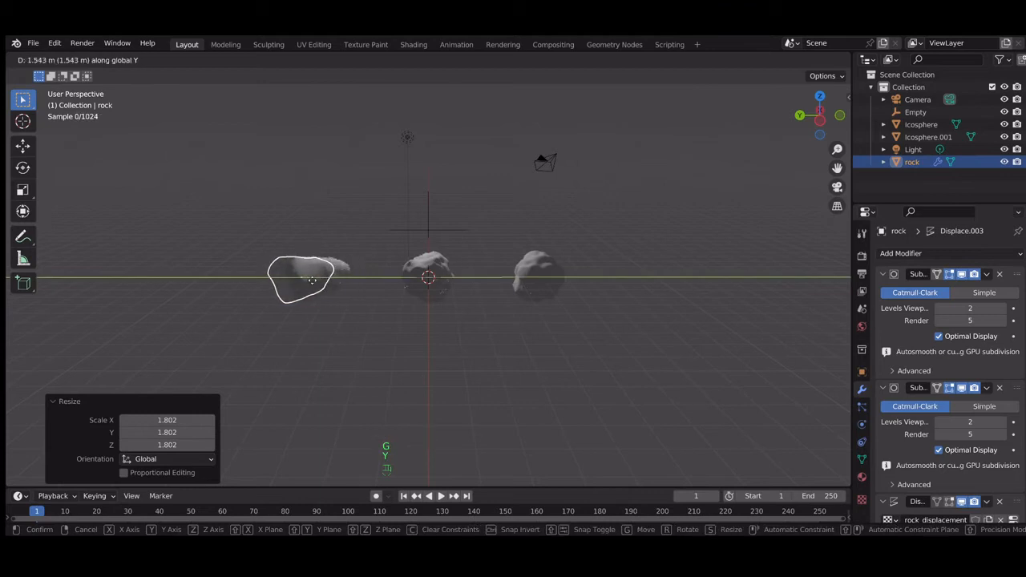
left_click(328, 280)
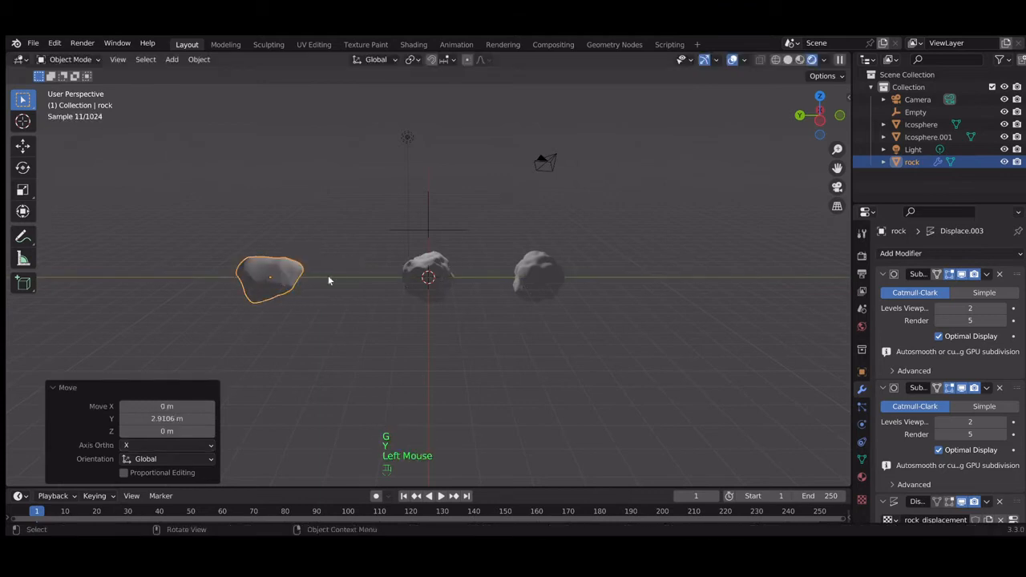
Move the duplicated ico sphere rock about 2.5 m farther along the negative Y axis.
left_click(521, 275)
key("g")
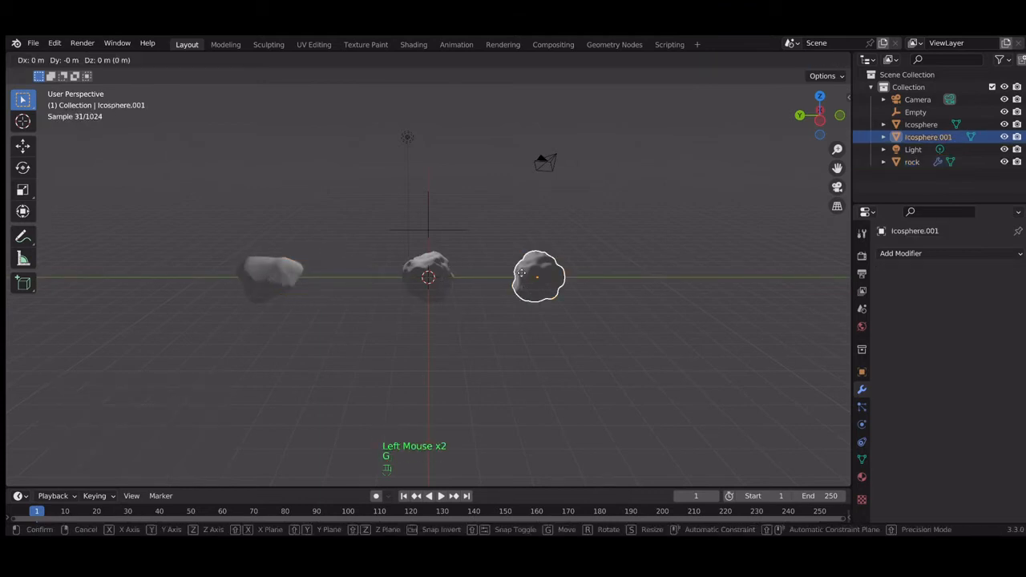
key("y")
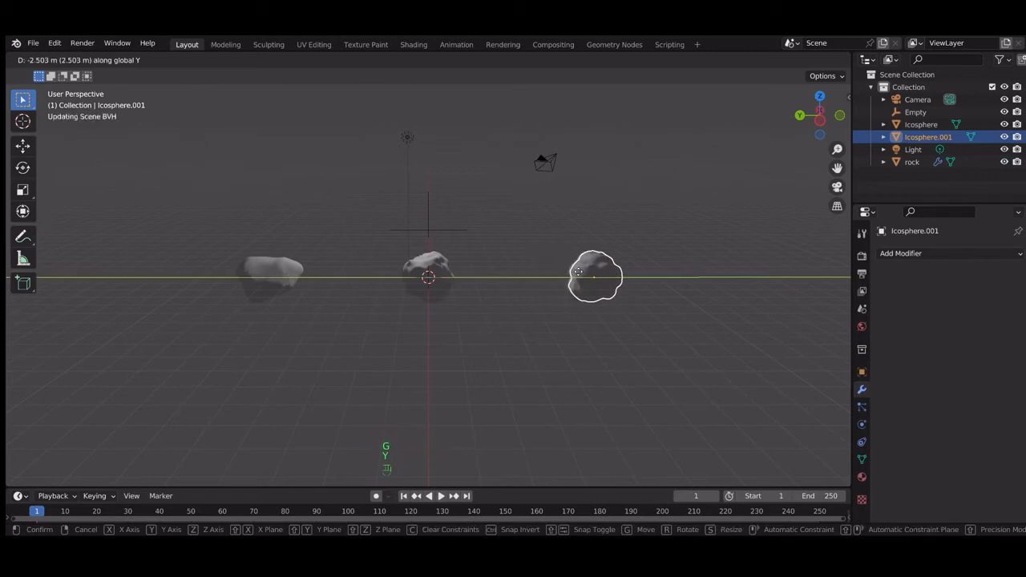
left_click(577, 273)
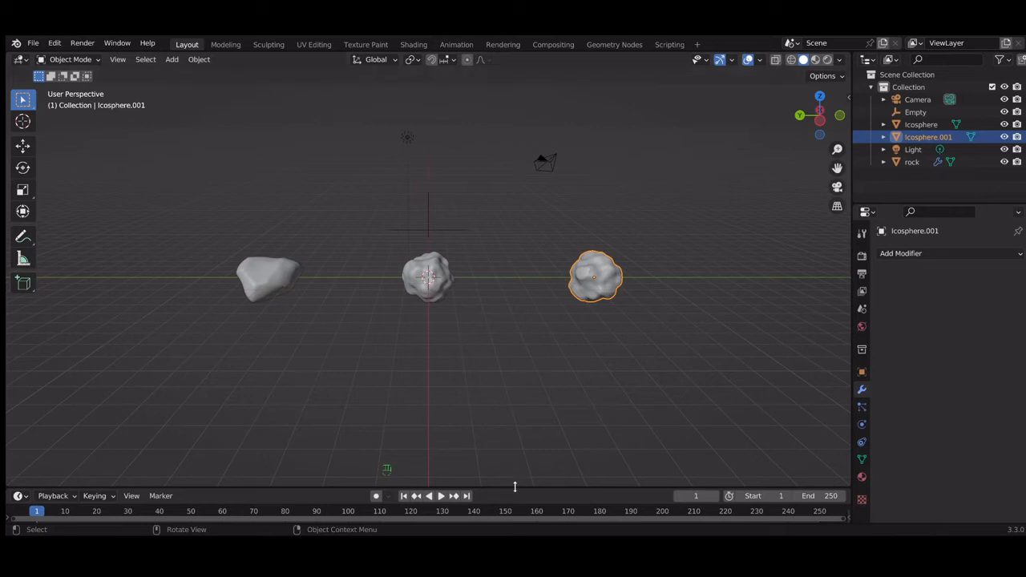
Enlarge the timeline area upward and turn it into a Shader Editor for the duplicated ico sphere rock.
left_click_drag(514, 487, 534, 332)
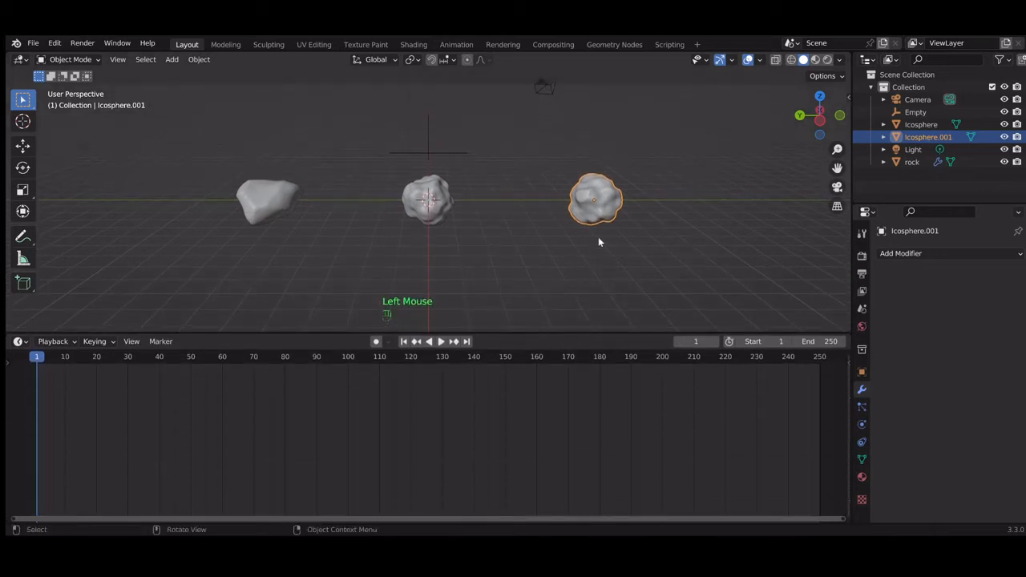
left_click(599, 207)
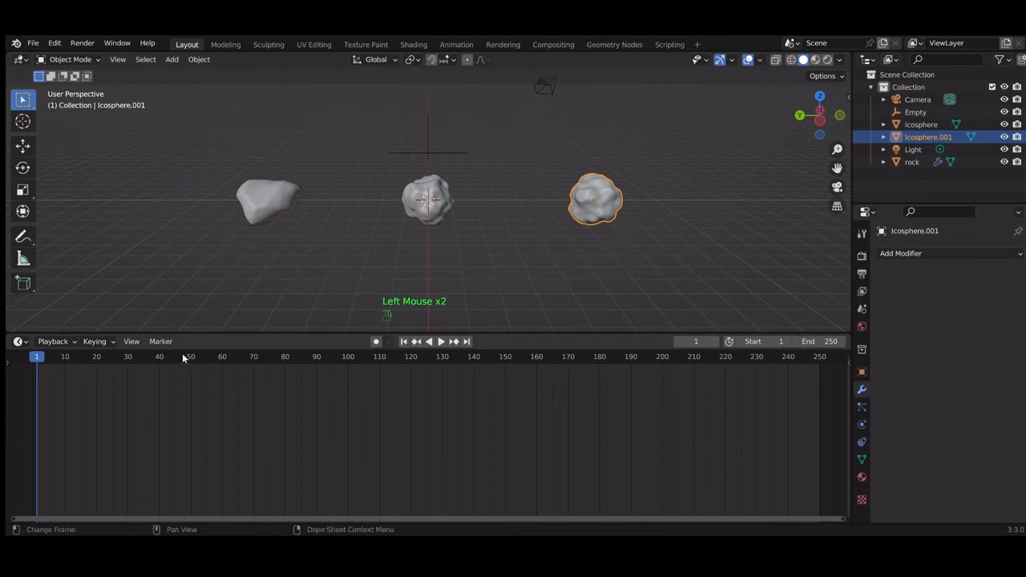
left_click(20, 342)
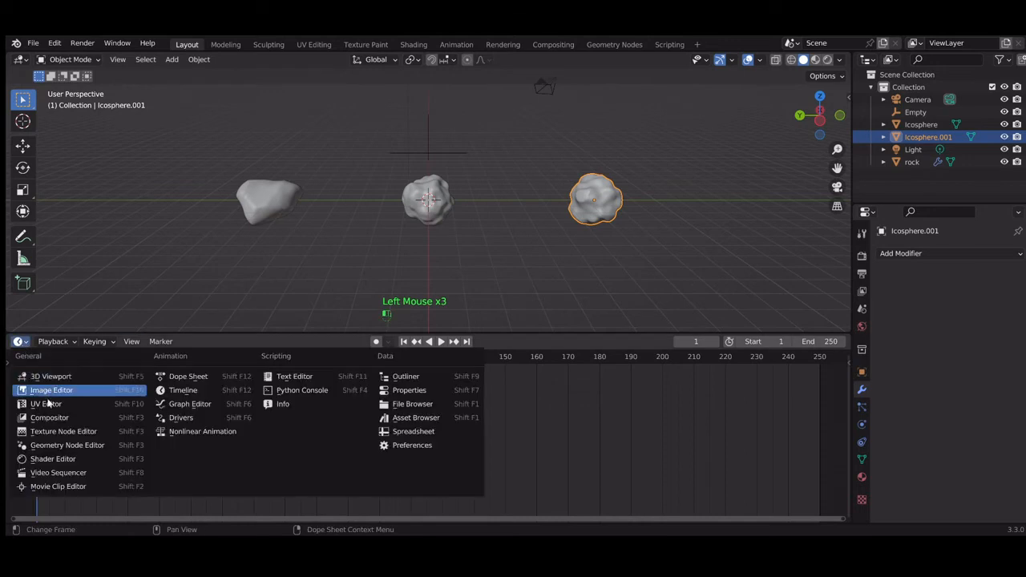
left_click(69, 460)
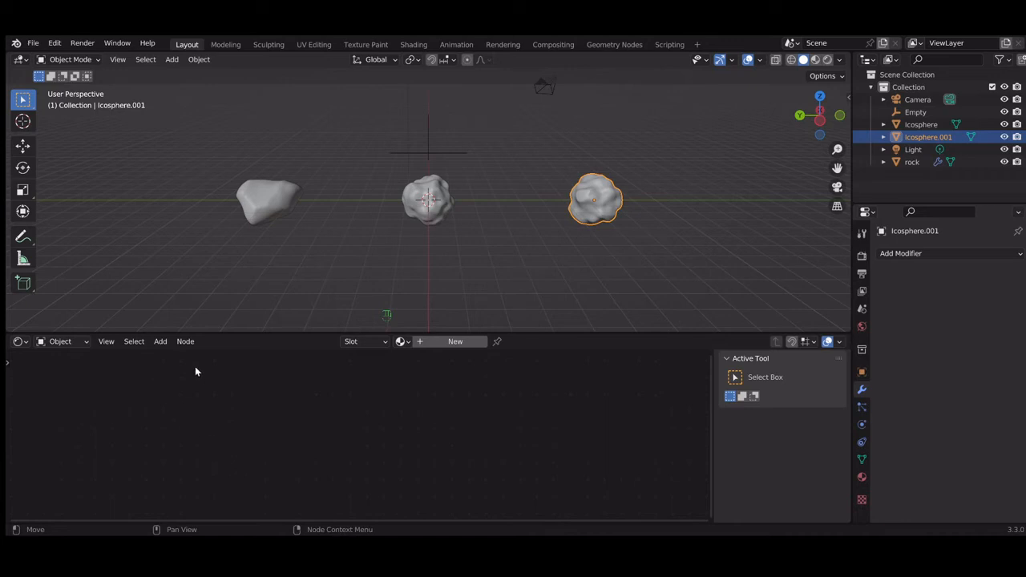
Create a new material for the duplicated ico sphere rock, leaving free space before its Principled BSDF node.
left_click(455, 341)
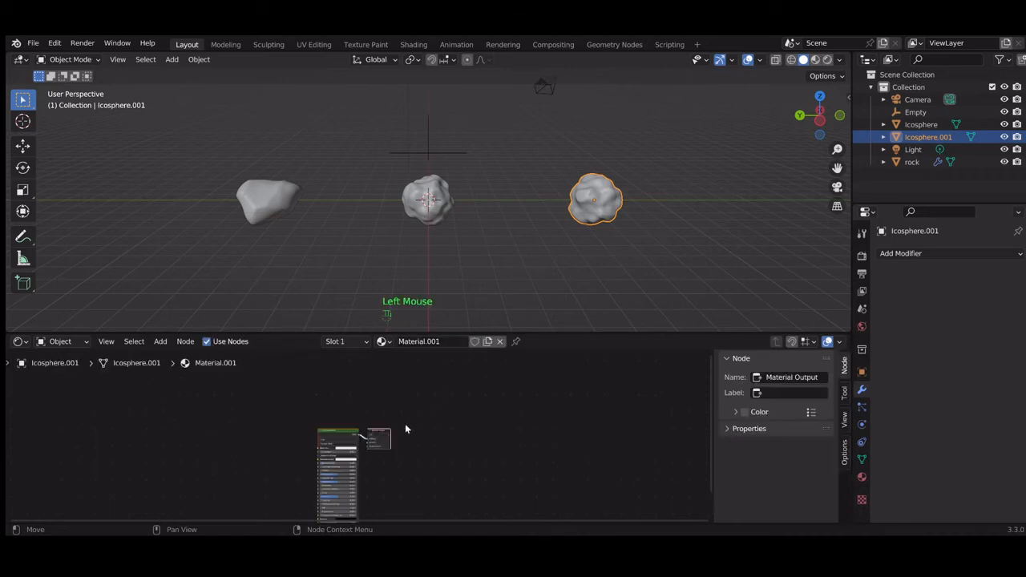
scroll(373, 445, "up", 10)
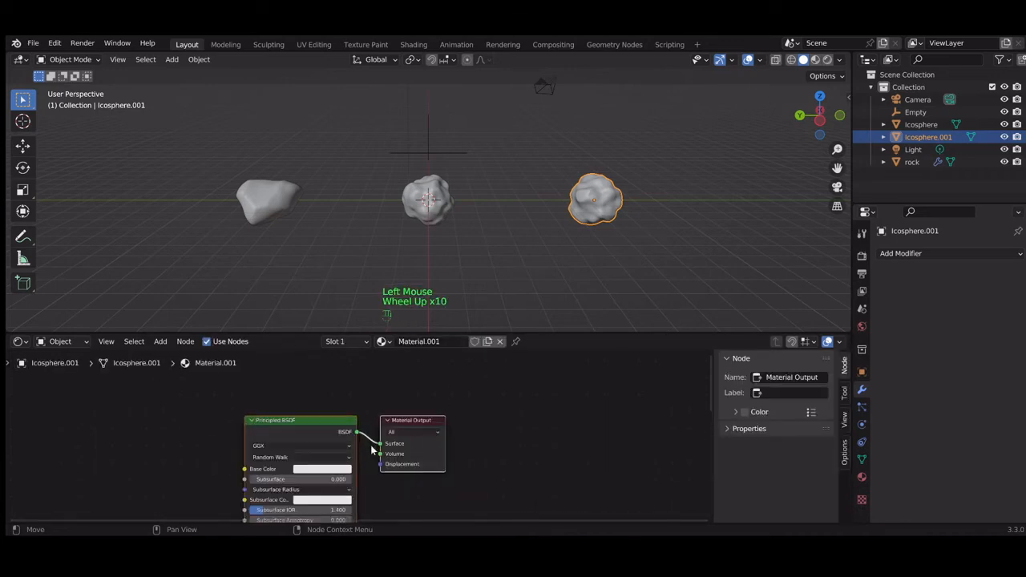
scroll(346, 443, "up", 1)
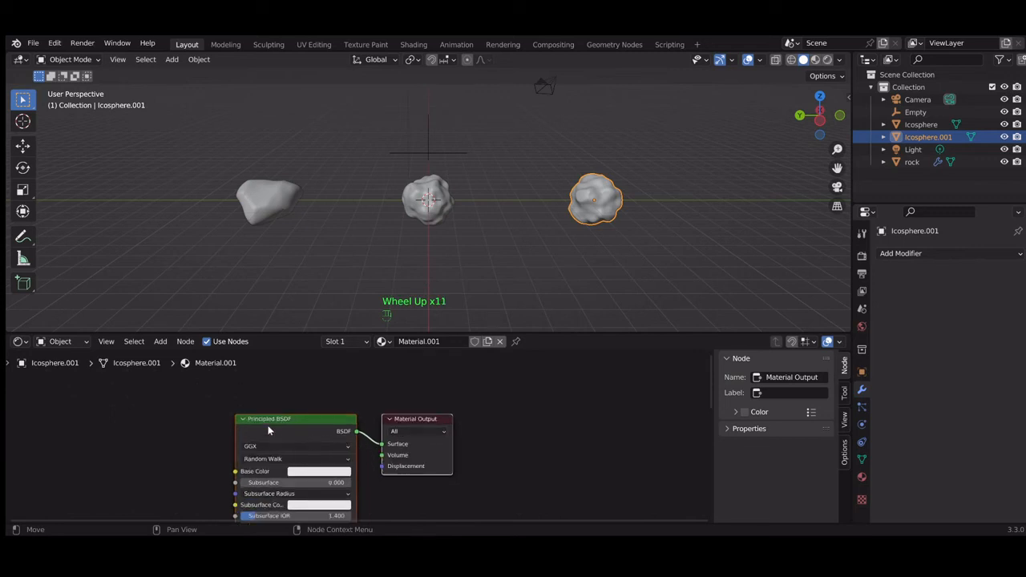
left_click_drag(269, 431, 514, 368)
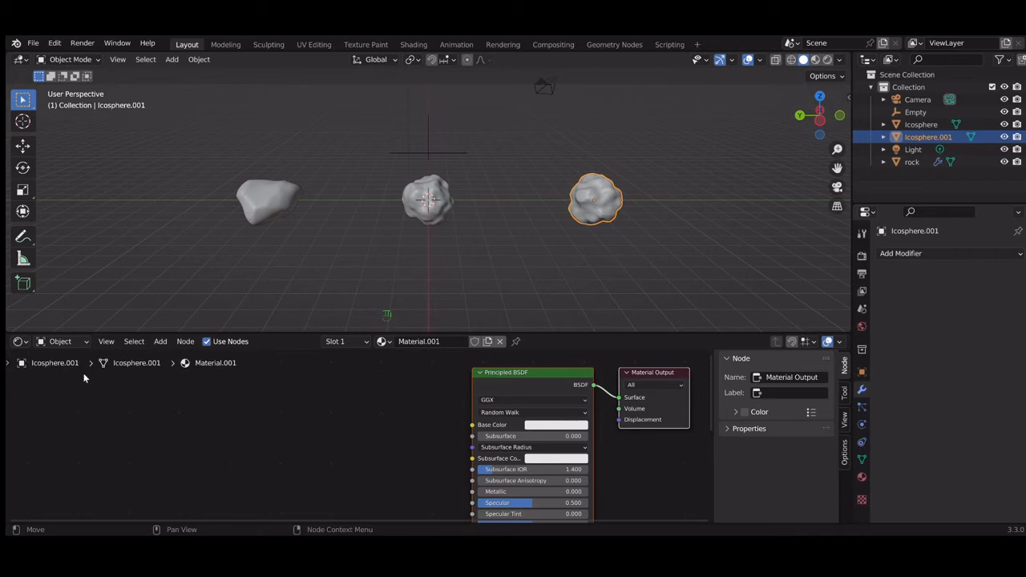
Add a ColorRamp node and place it in front of the Principled BSDF node.
left_click(160, 343)
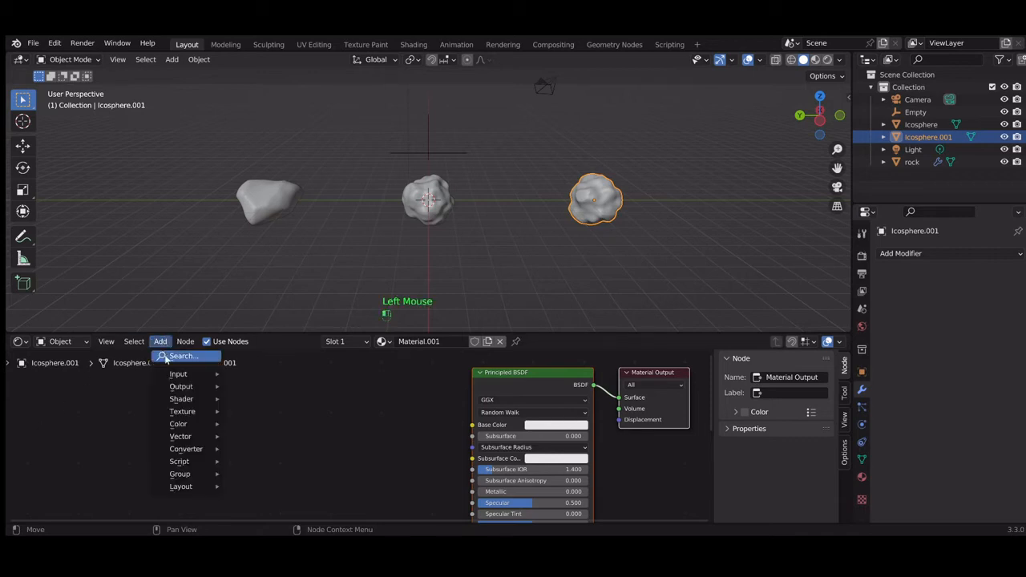
left_click(166, 356)
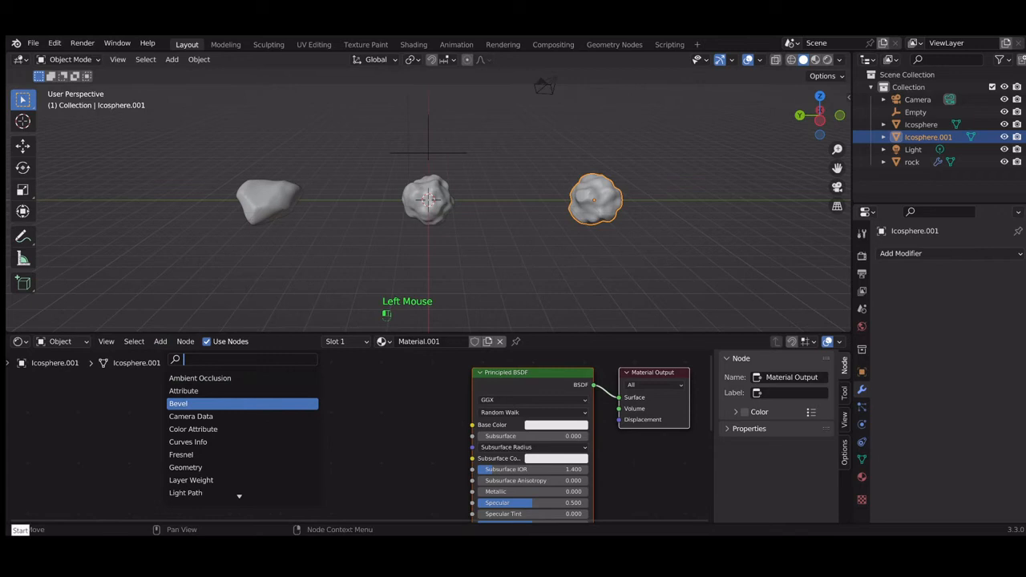
type("r")
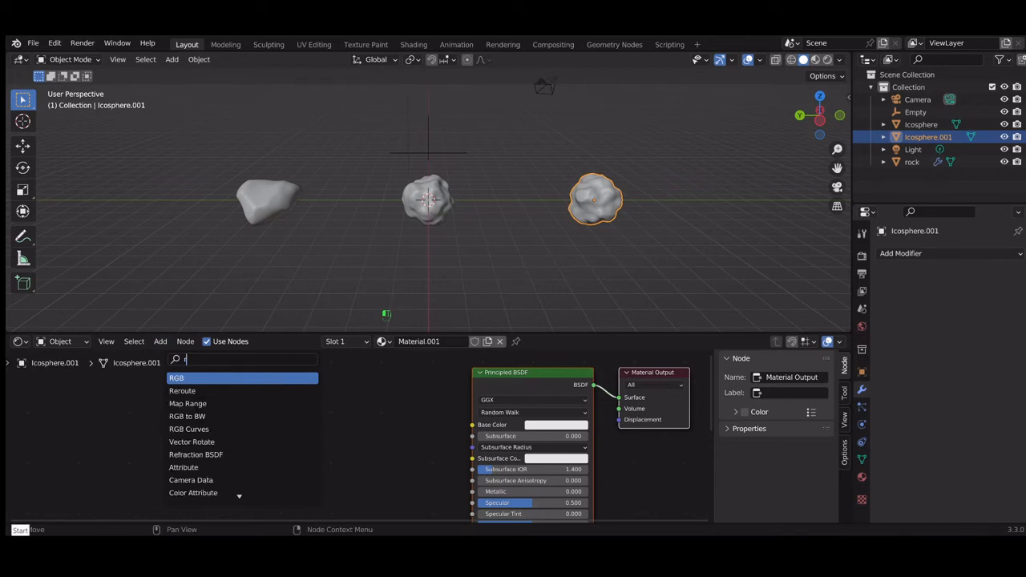
type("amp")
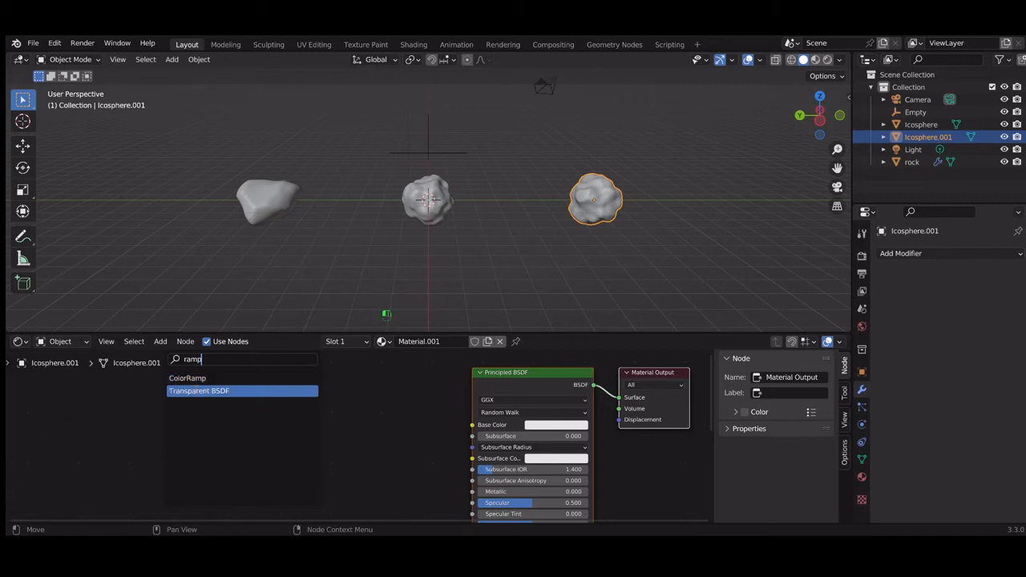
left_click(212, 377)
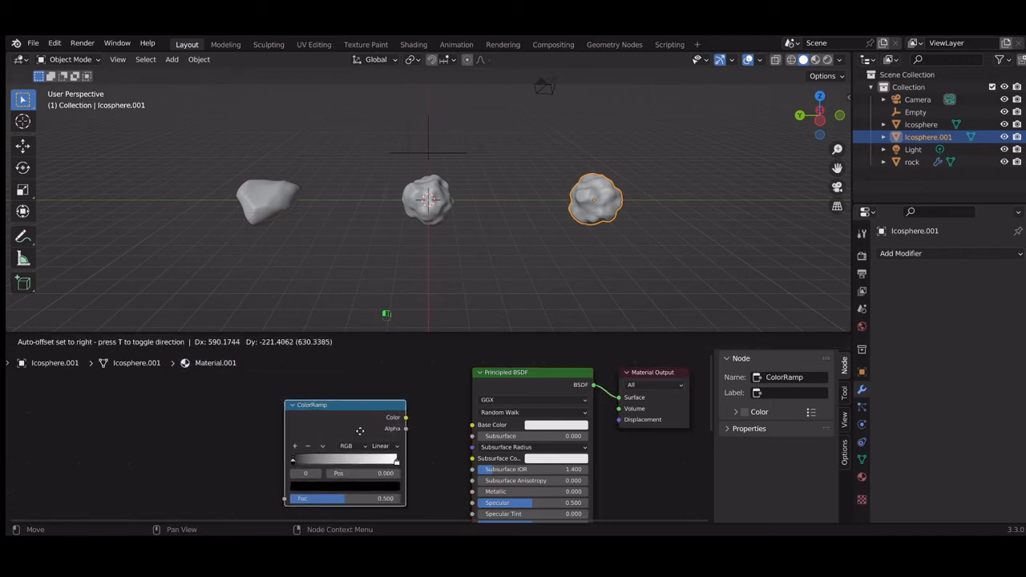
left_click(343, 430)
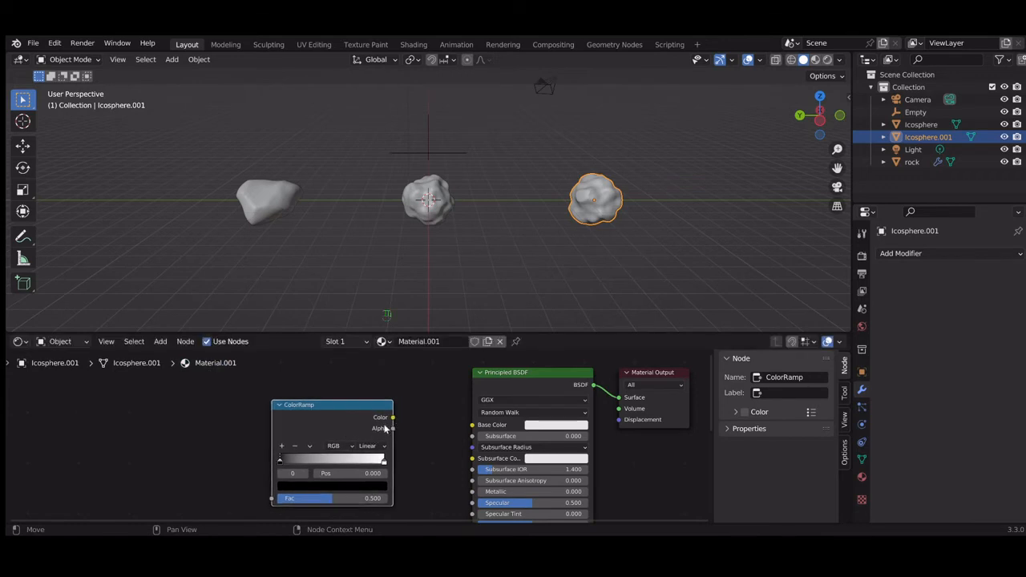
Connect the ColorRamp's Color output to the Principled BSDF's Base Color and show the viewport in Material Preview shading.
left_click_drag(393, 419, 472, 429)
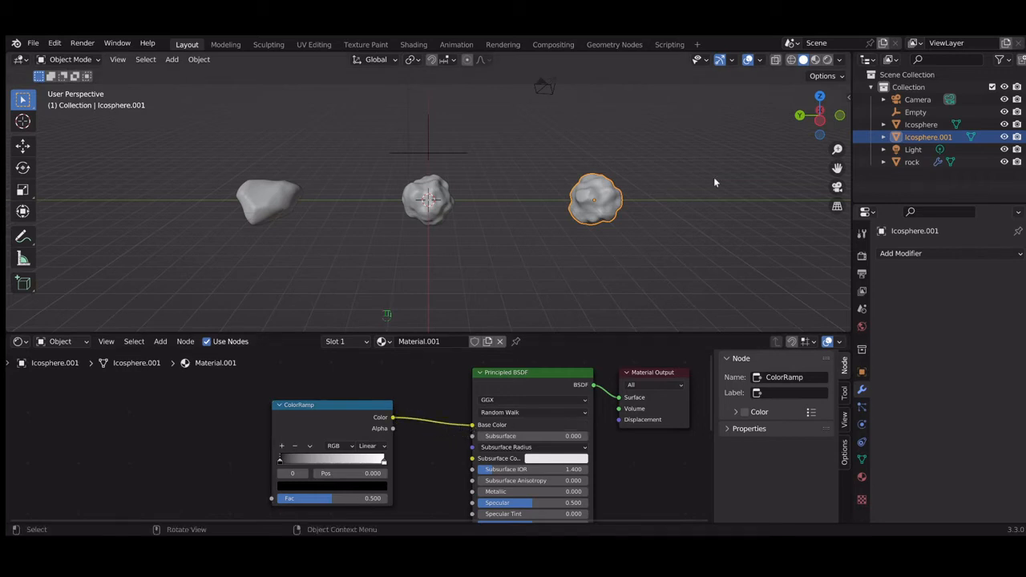
left_click(815, 62)
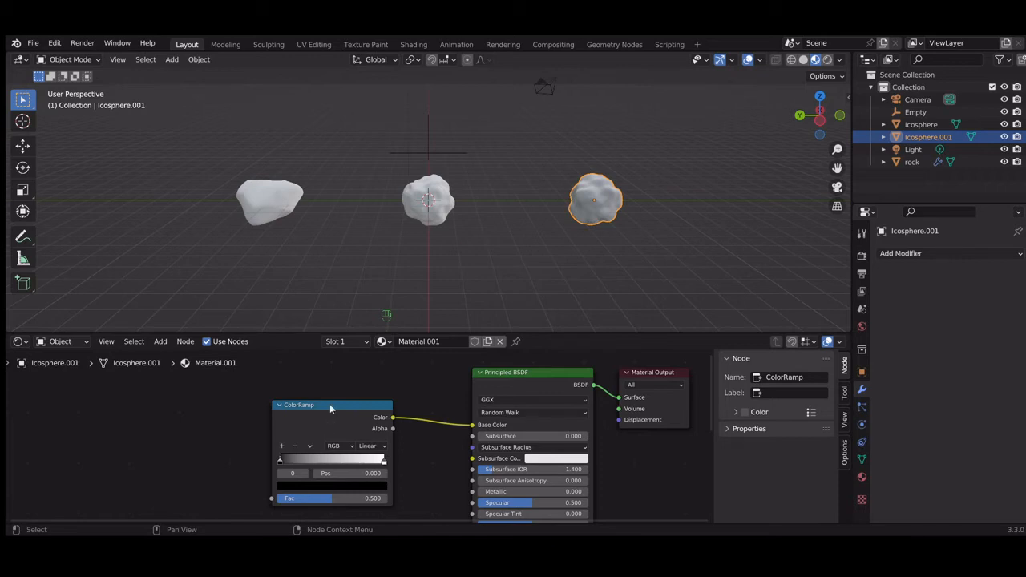
Add a Musgrave Texture node and place it in front of the ColorRamp node.
left_click(160, 343)
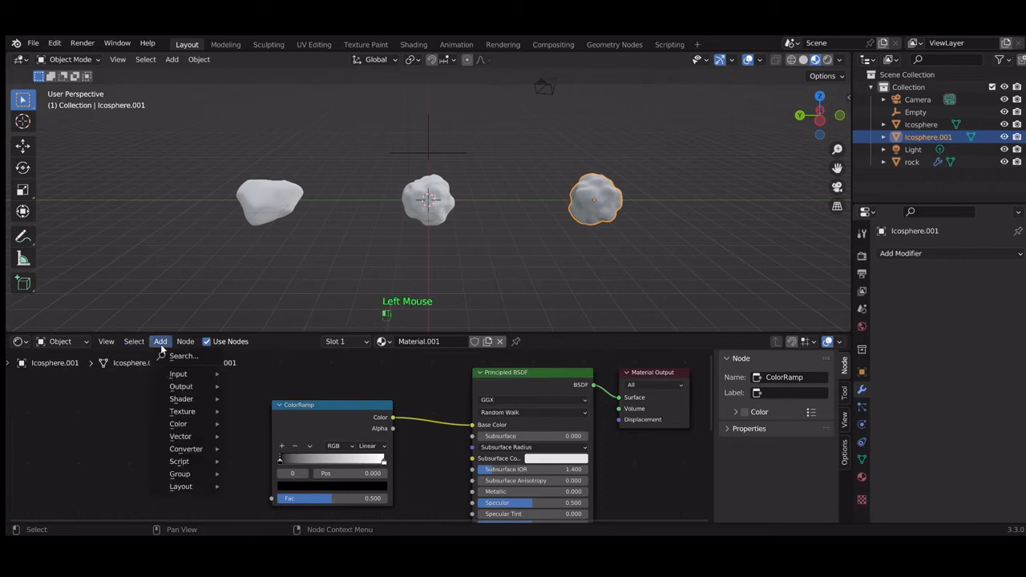
mouse_move(177, 374)
left_click(183, 355)
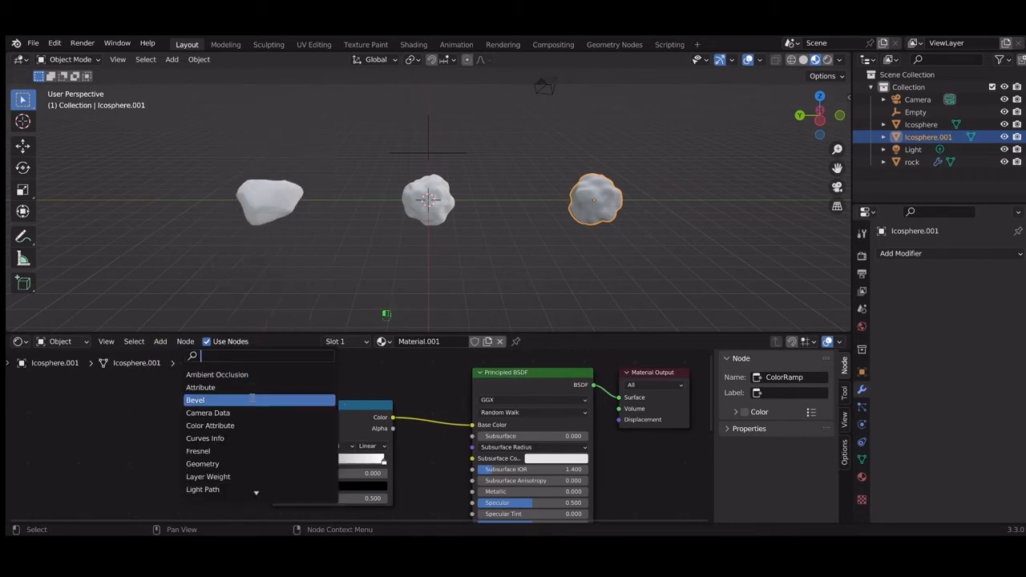
type("mus")
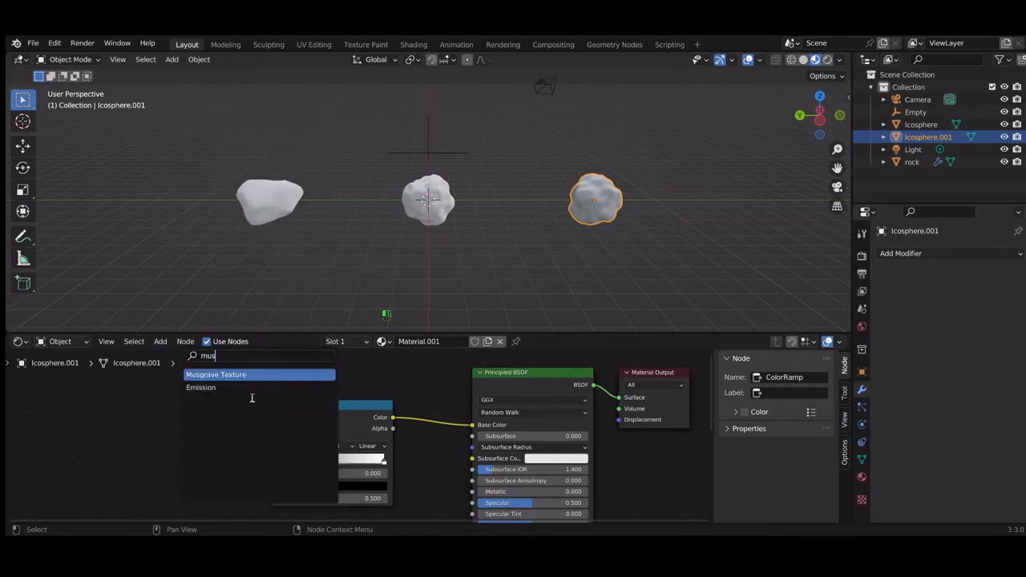
type("grave")
left_click(242, 374)
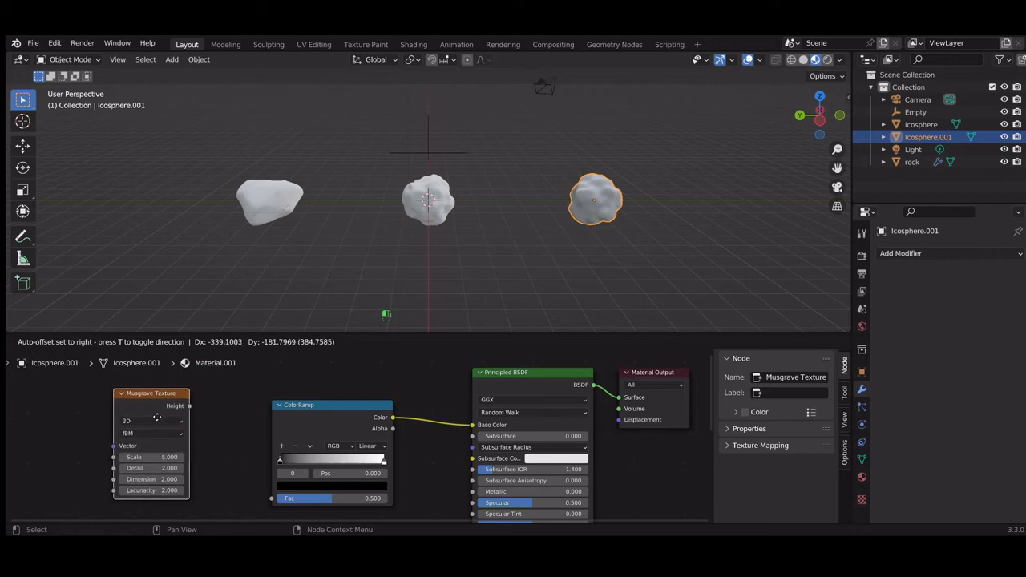
left_click(162, 417)
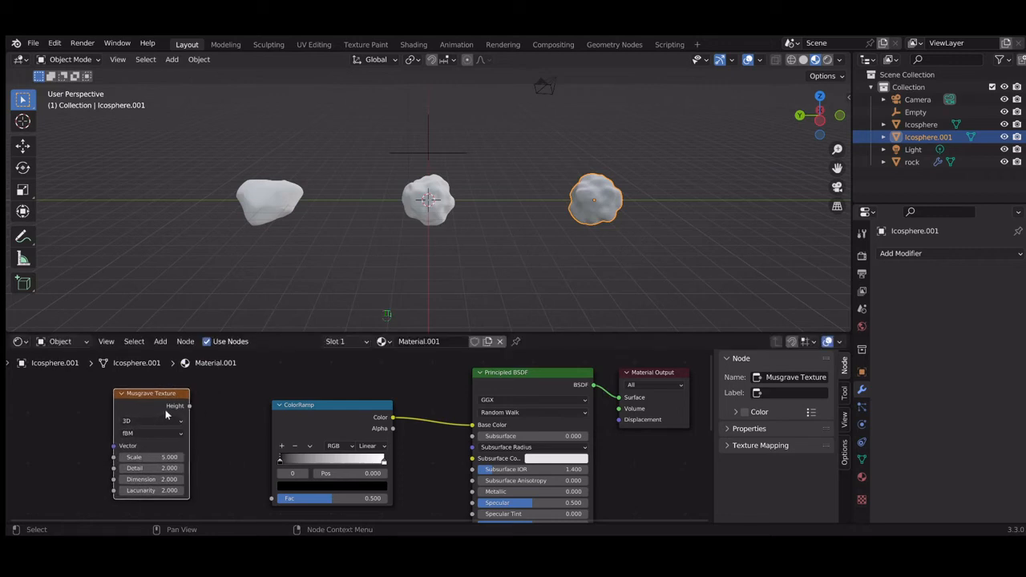
Enlarge the Shader Editor area upward and add a Noise Texture node below the Musgrave Texture node.
left_click_drag(307, 331, 306, 202)
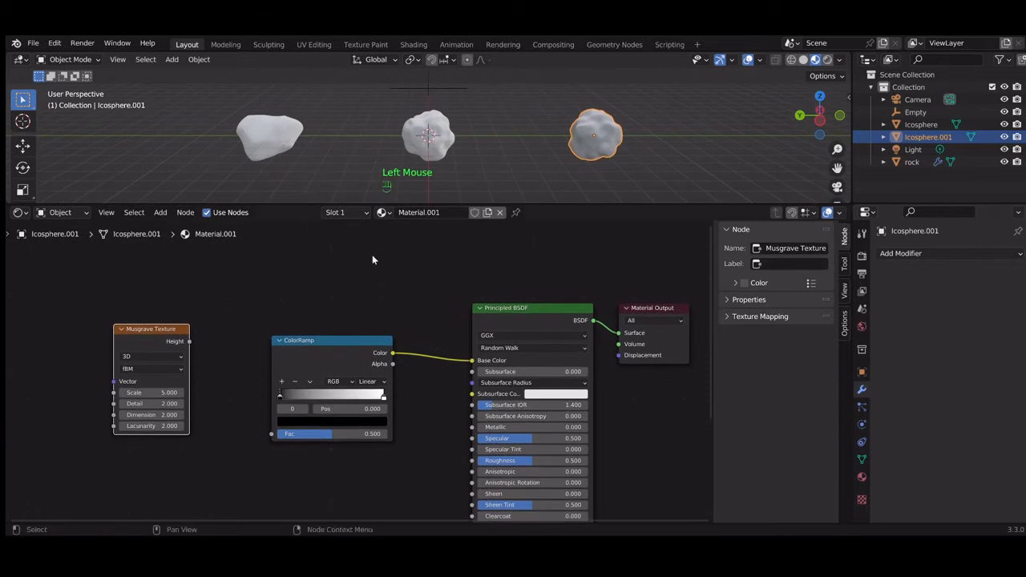
left_click_drag(711, 288, 711, 338)
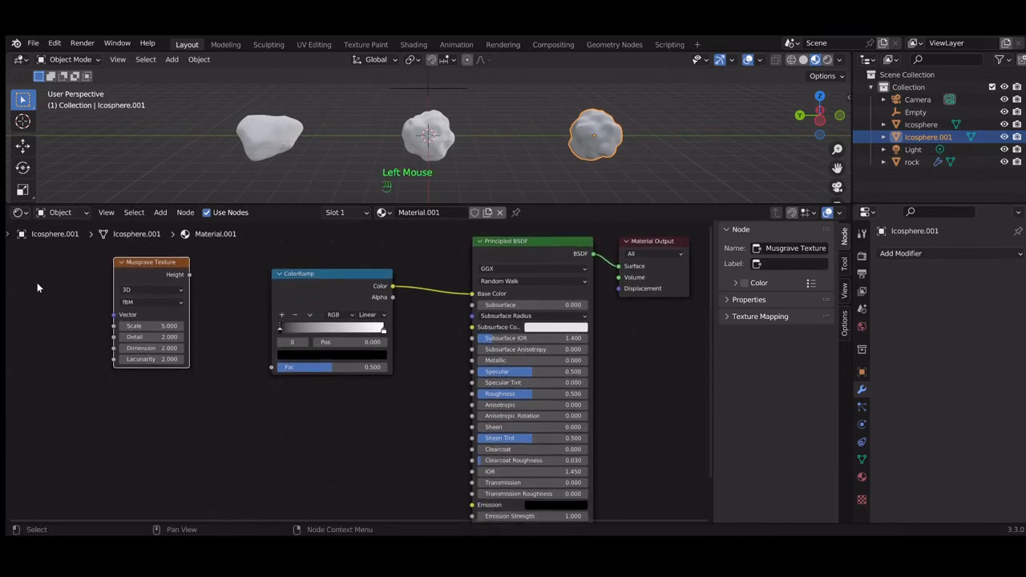
left_click(161, 212)
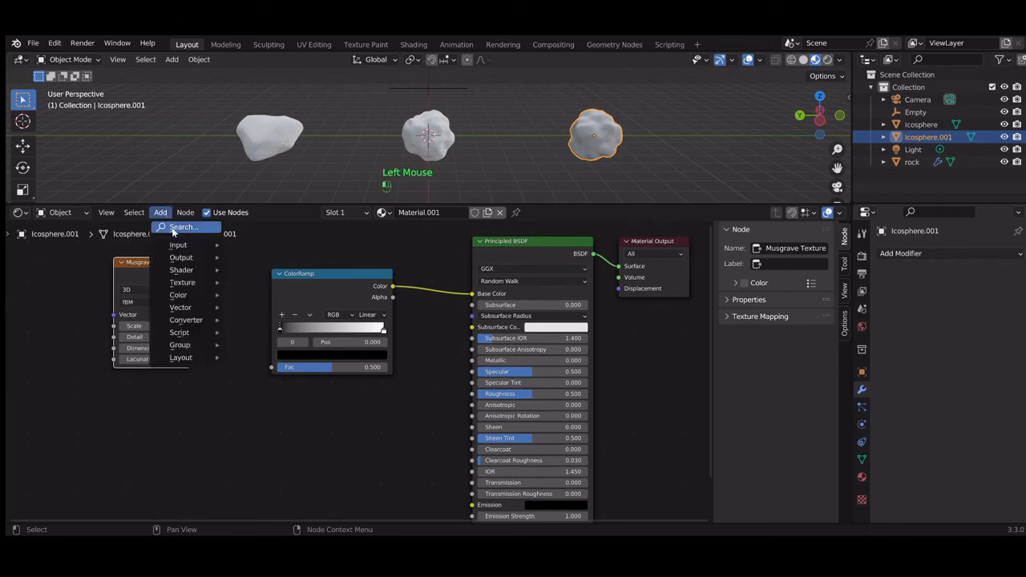
left_click(172, 228)
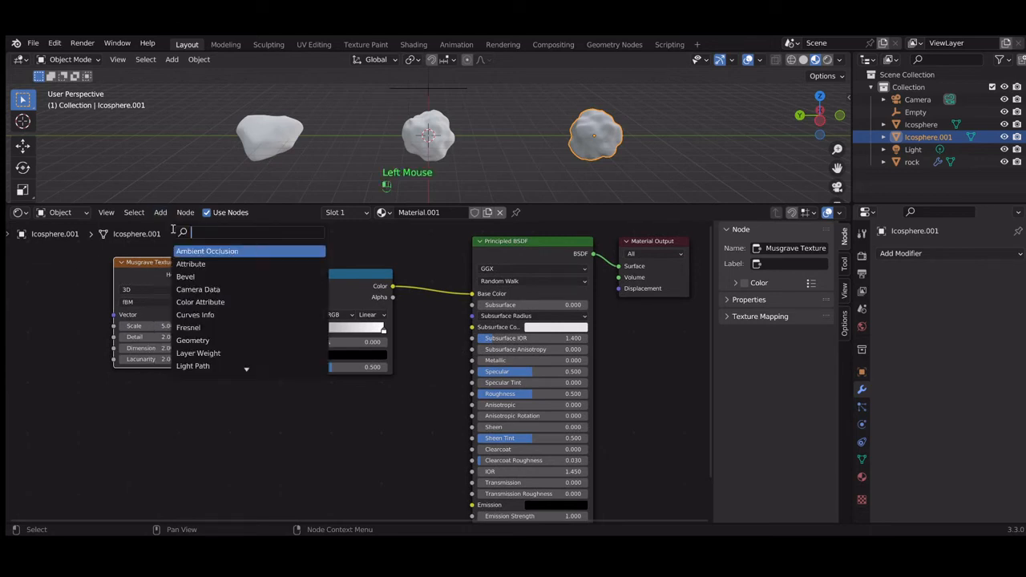
type("noise")
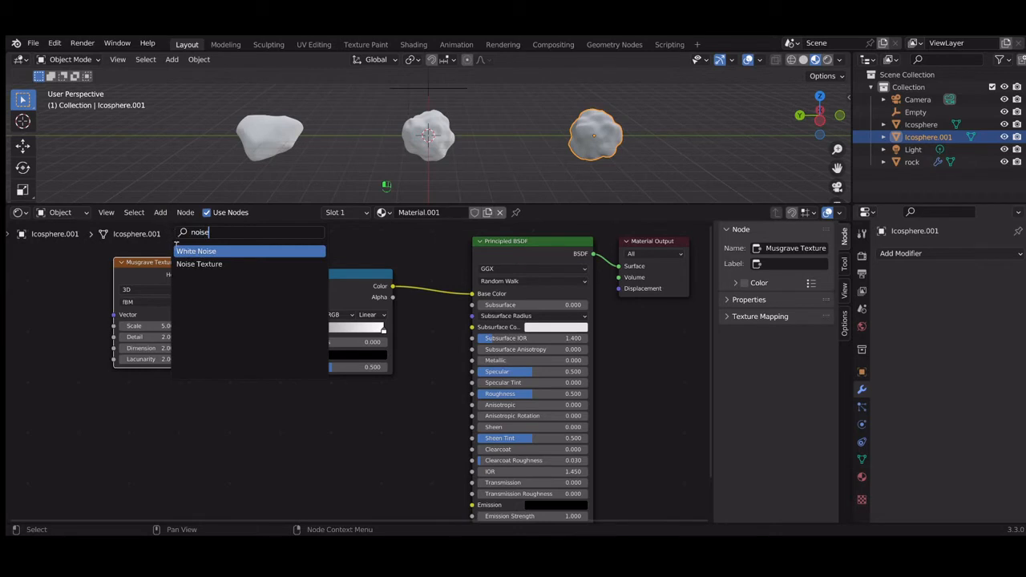
left_click(192, 264)
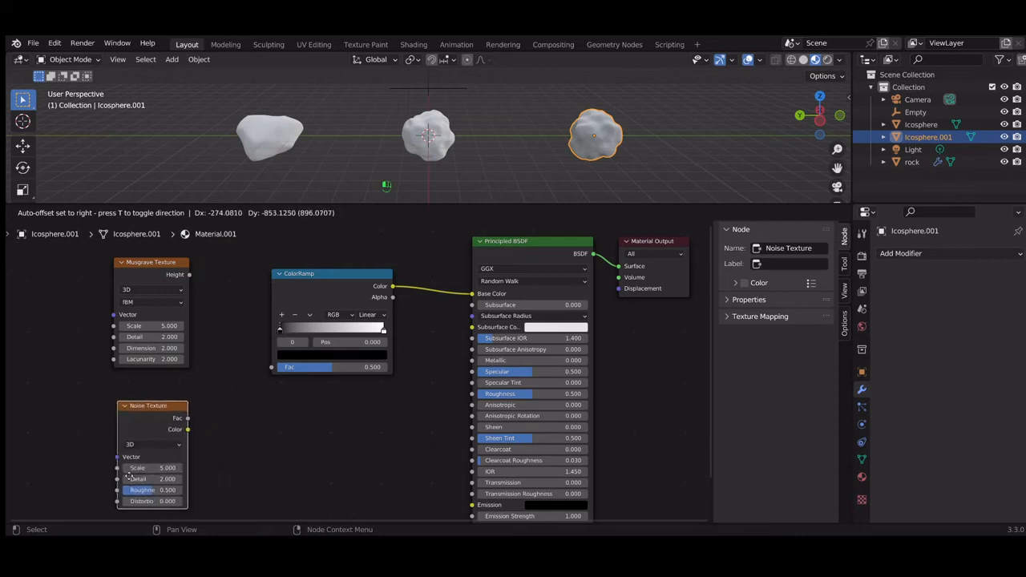
left_click(125, 474)
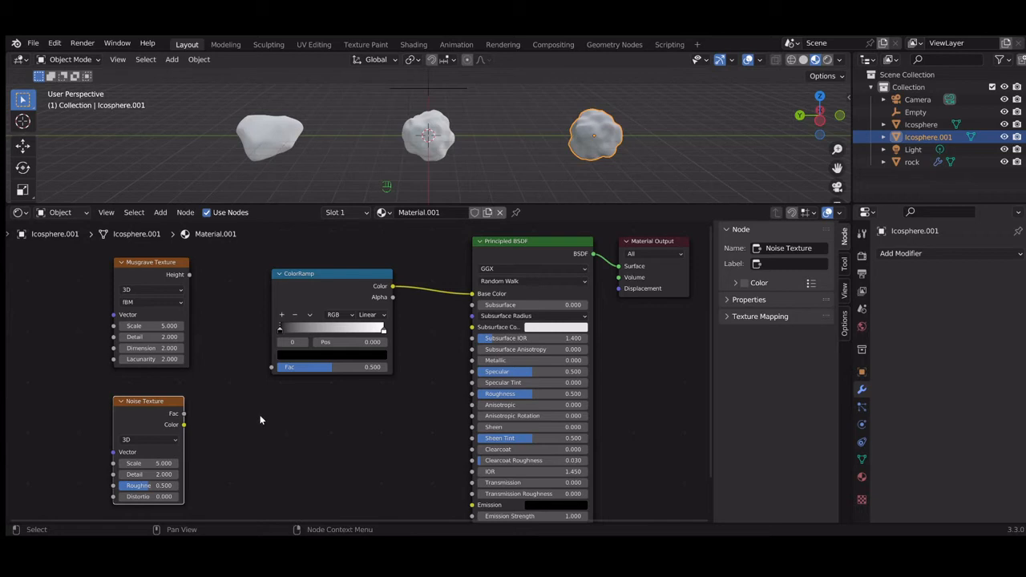
Add a MixRGB node and place it between the two texture nodes and the ColorRamp.
left_click(160, 214)
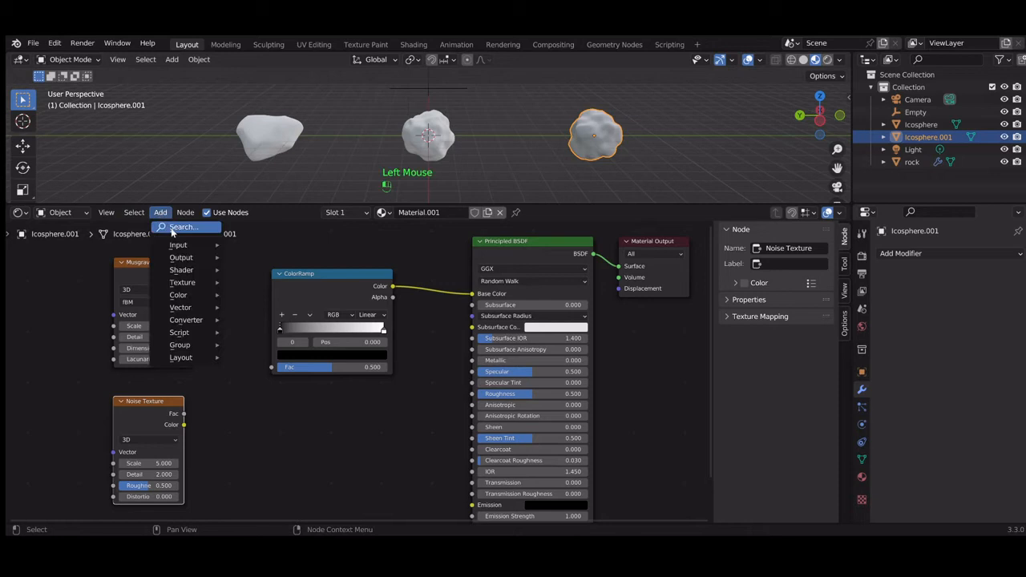
left_click(172, 229)
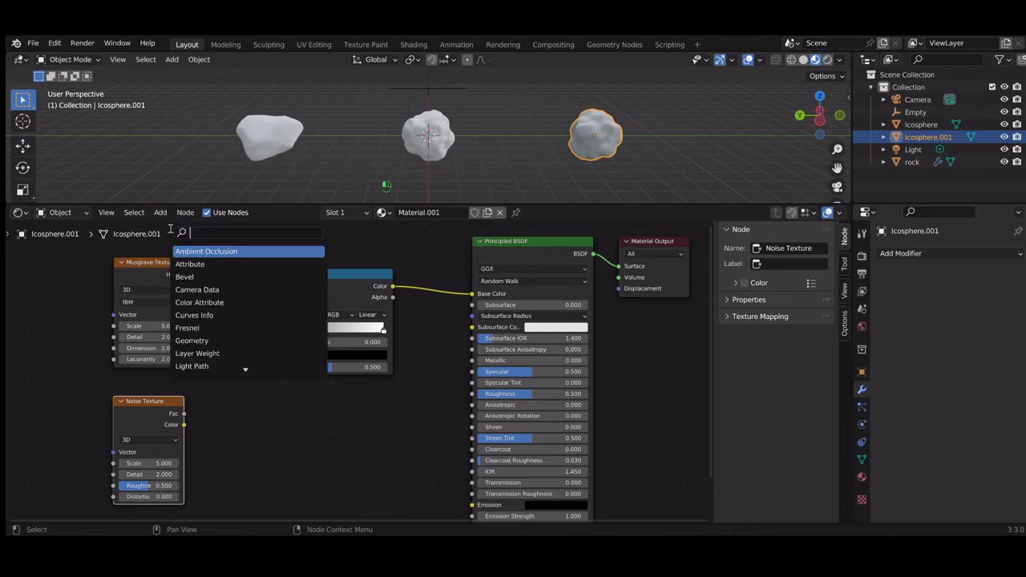
type("mi")
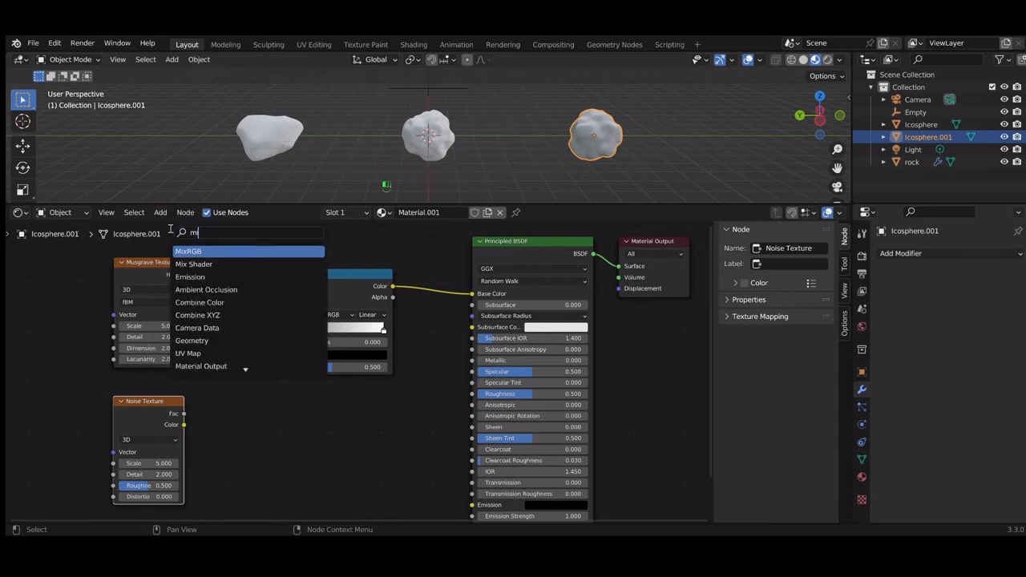
type("x")
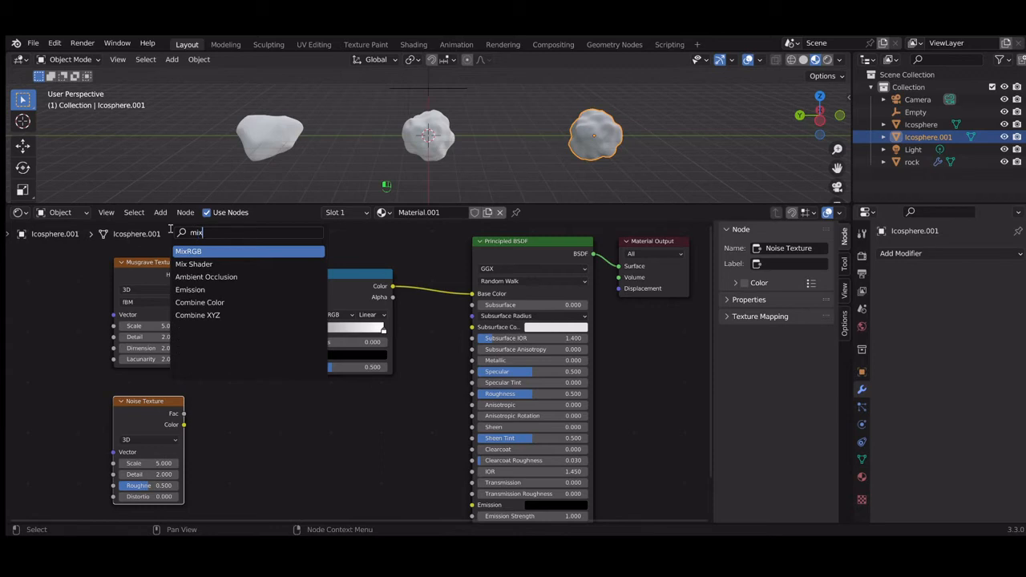
left_click(191, 251)
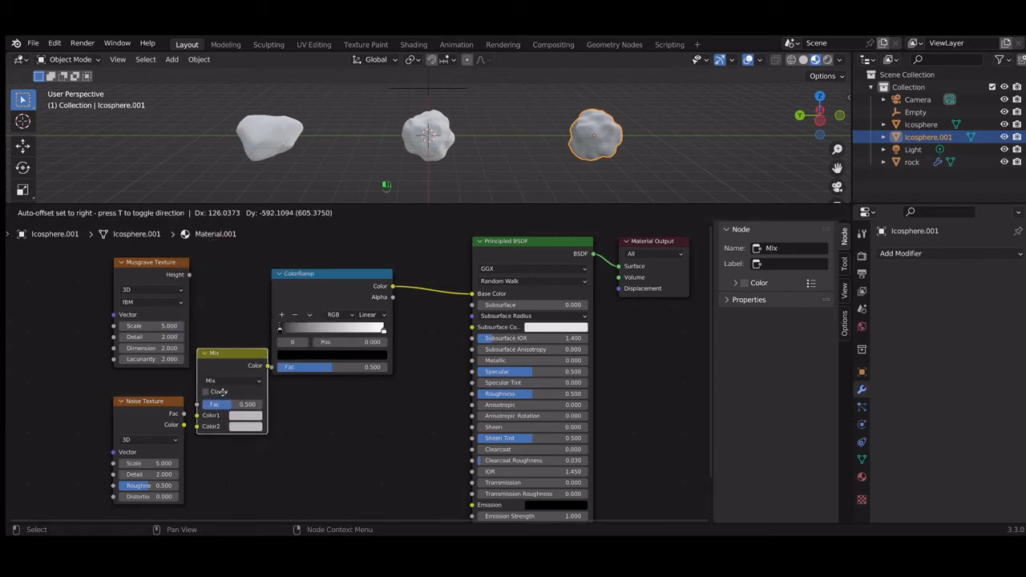
left_click(210, 382)
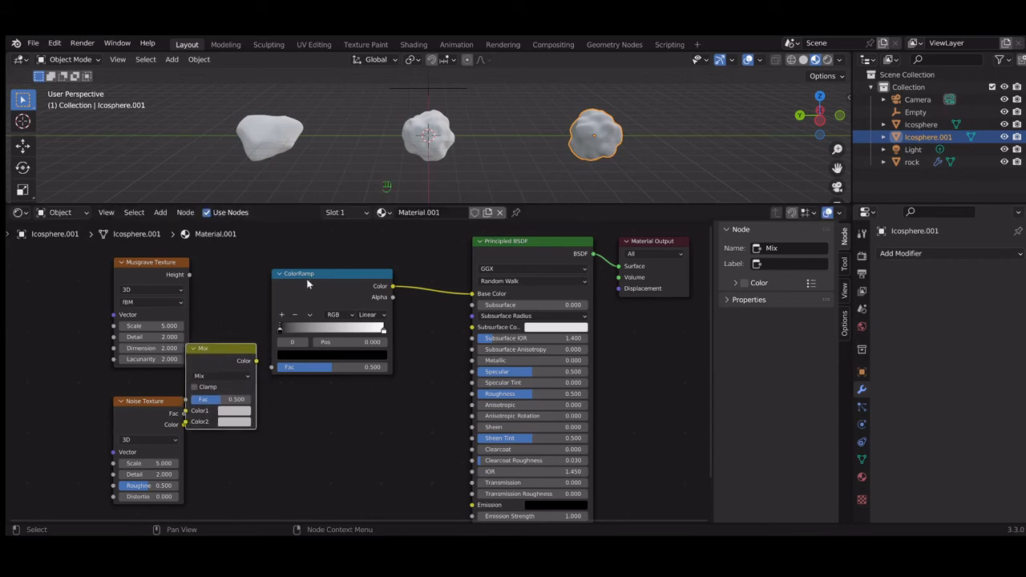
Spread the ColorRamp, Mix and Noise Texture nodes apart so that they no longer overlap or crowd each other.
left_click_drag(306, 284, 359, 286)
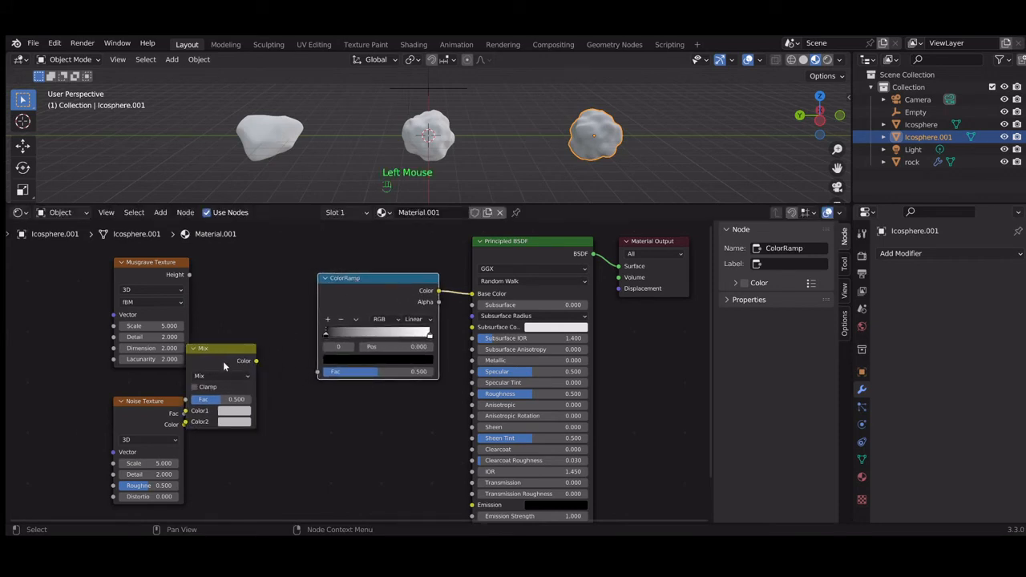
left_click_drag(223, 361, 263, 344)
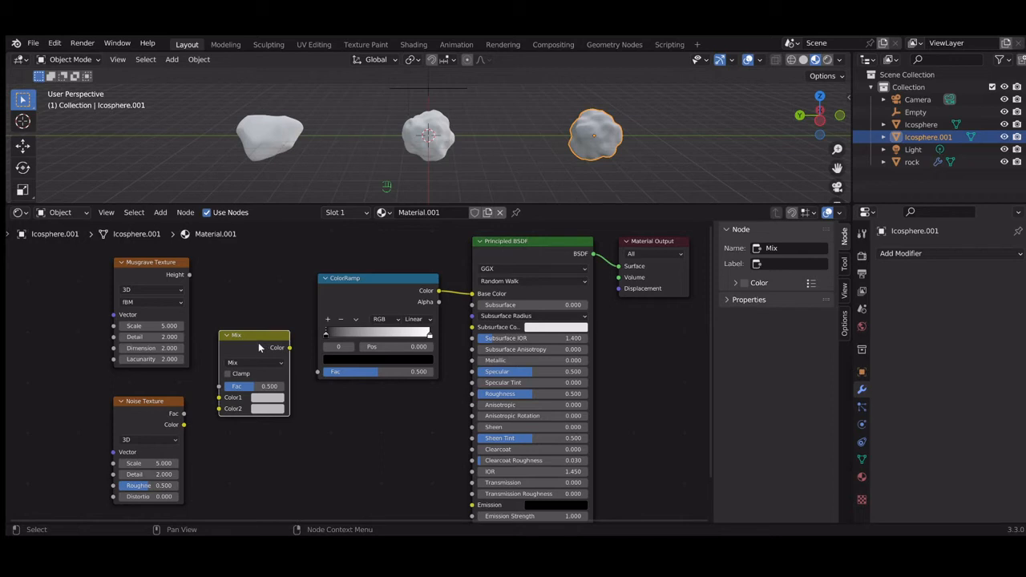
left_click_drag(158, 405, 86, 402)
scroll(349, 311, "down", 2)
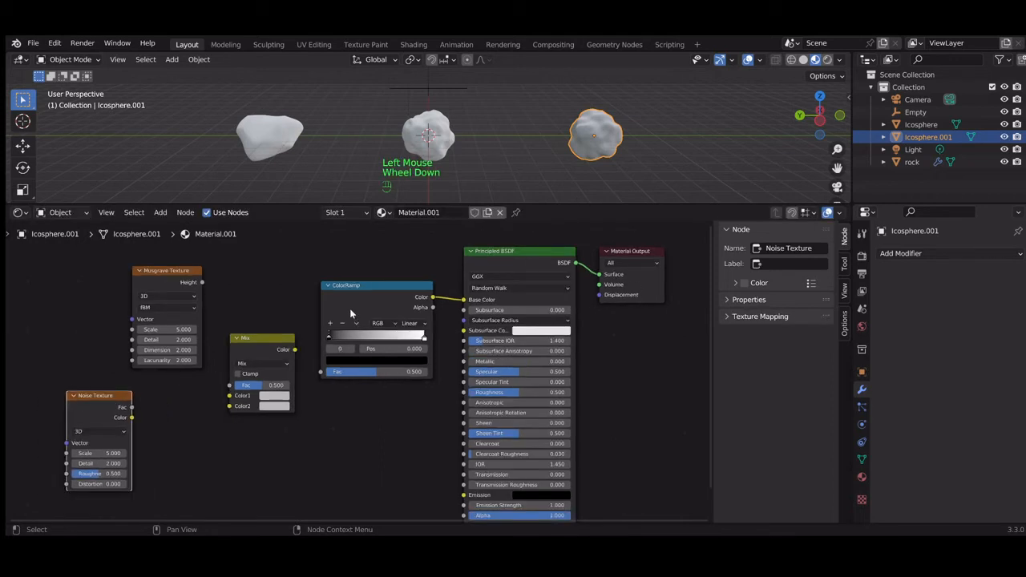
Duplicate the ColorRamp node and place the copy directly after the Noise Texture node.
left_click(369, 299)
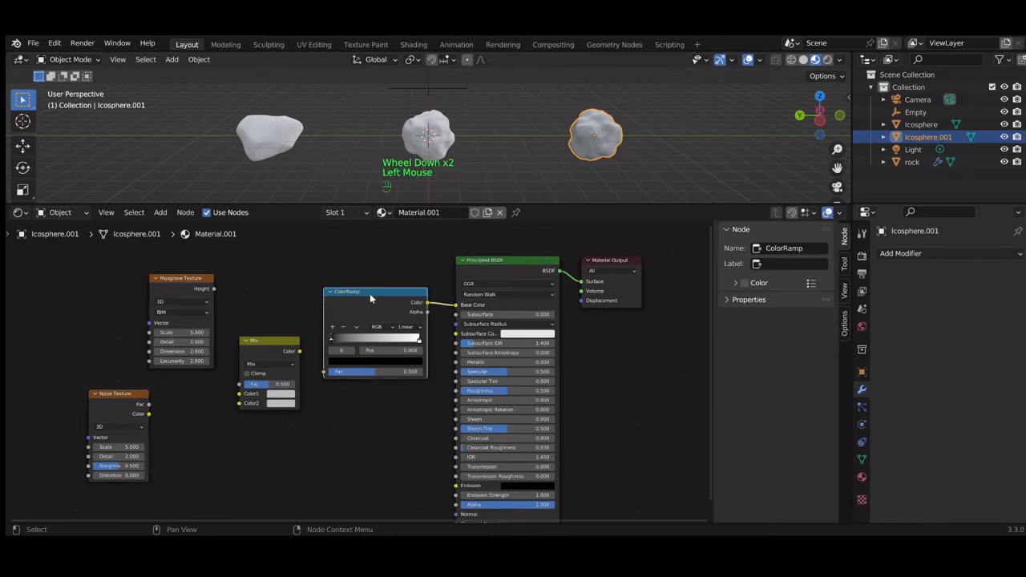
key("shift+d")
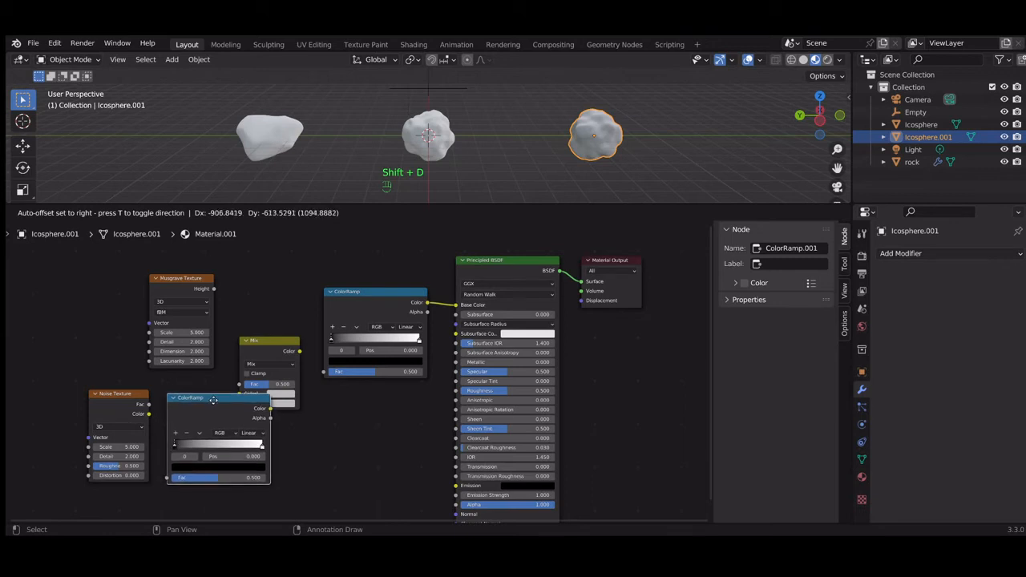
left_click(218, 392)
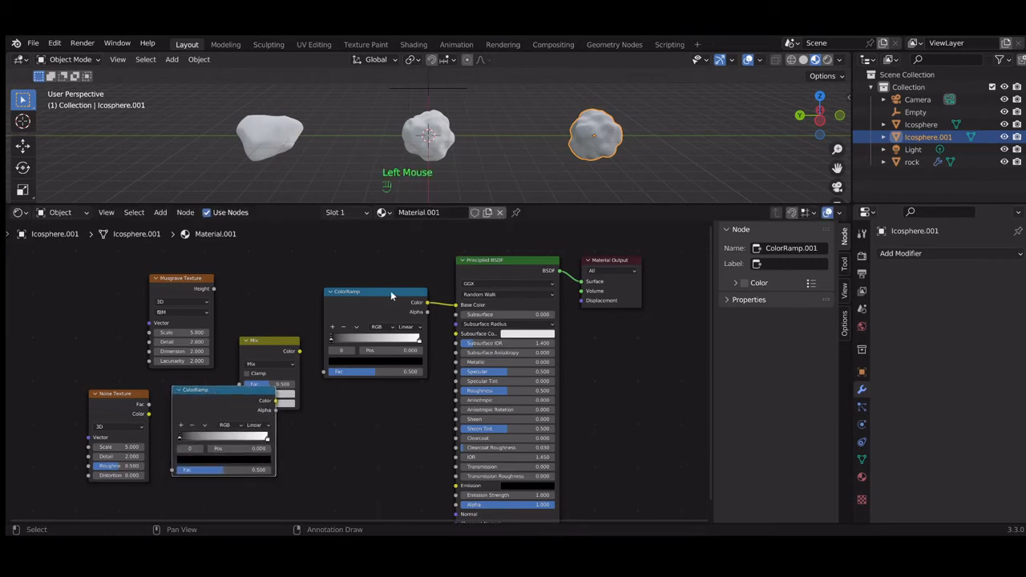
Move the Material Output, Principled BSDF and original ColorRamp away from the textures, and connect the Mix node's Color to that ColorRamp's Fac.
left_click_drag(390, 290, 409, 290)
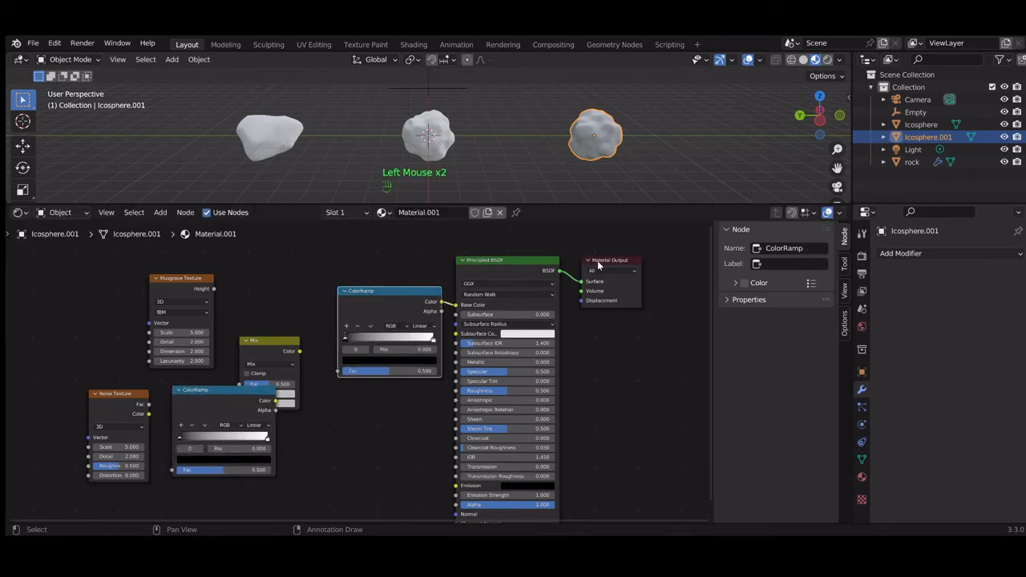
left_click_drag(607, 260, 664, 258)
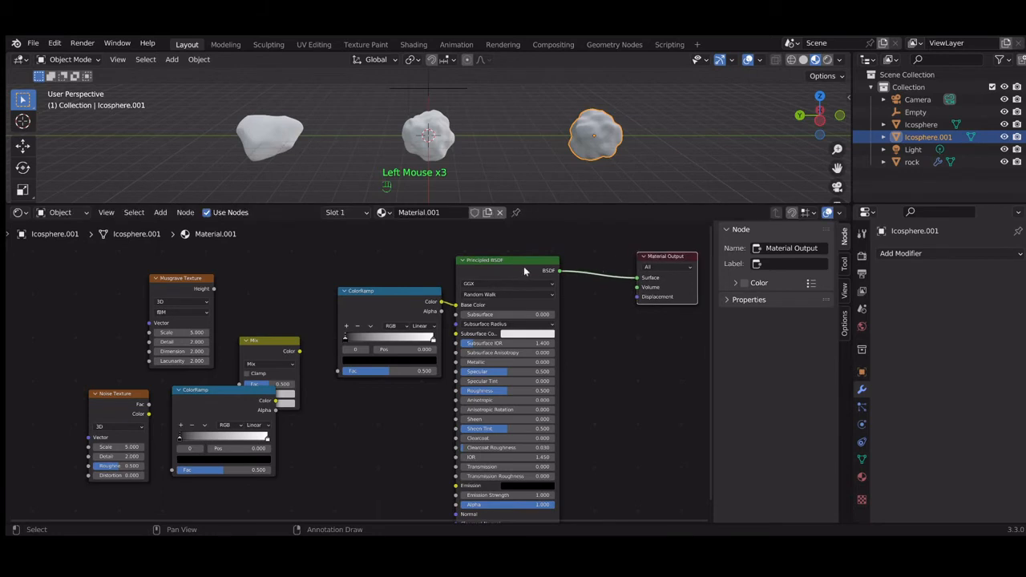
left_click_drag(523, 266, 579, 254)
left_click_drag(409, 291, 462, 281)
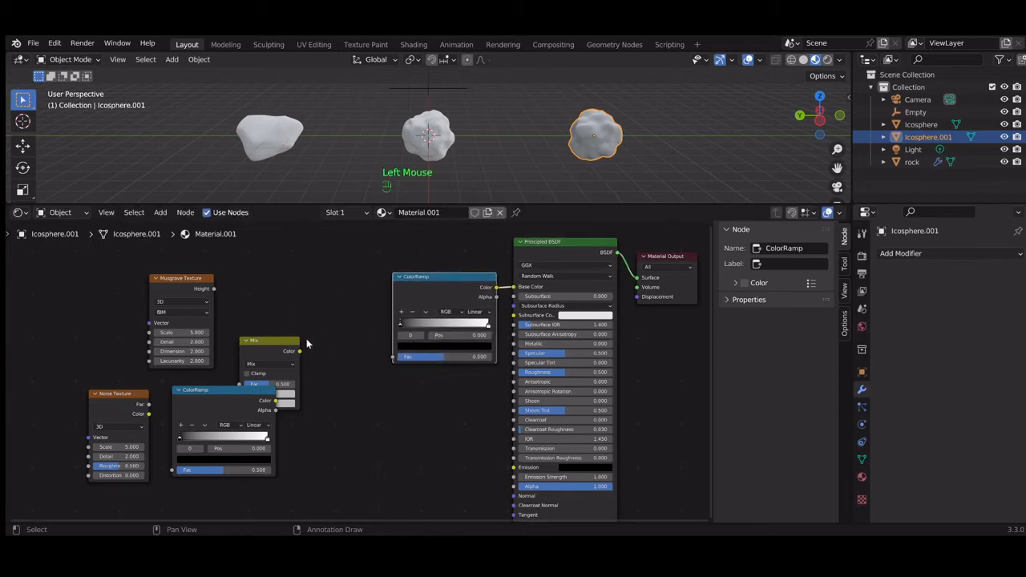
left_click_drag(275, 344, 395, 356)
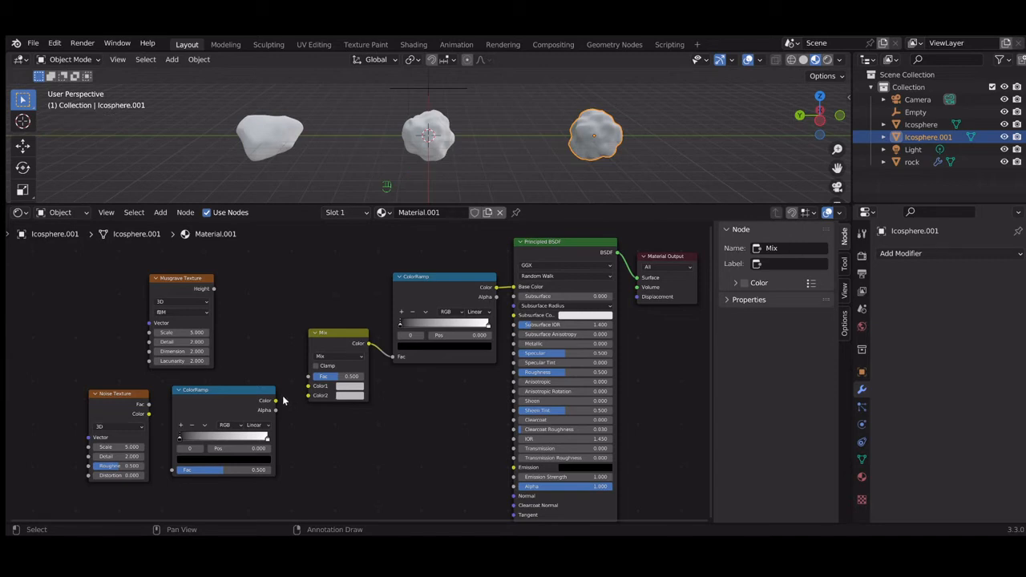
Feed the Mix node's Color1 from the Musgrave Texture's Height and its Color2 from the Noise Texture's Fac through the duplicated ColorRamp.
left_click_drag(276, 401, 308, 396)
left_click_drag(240, 392, 257, 410)
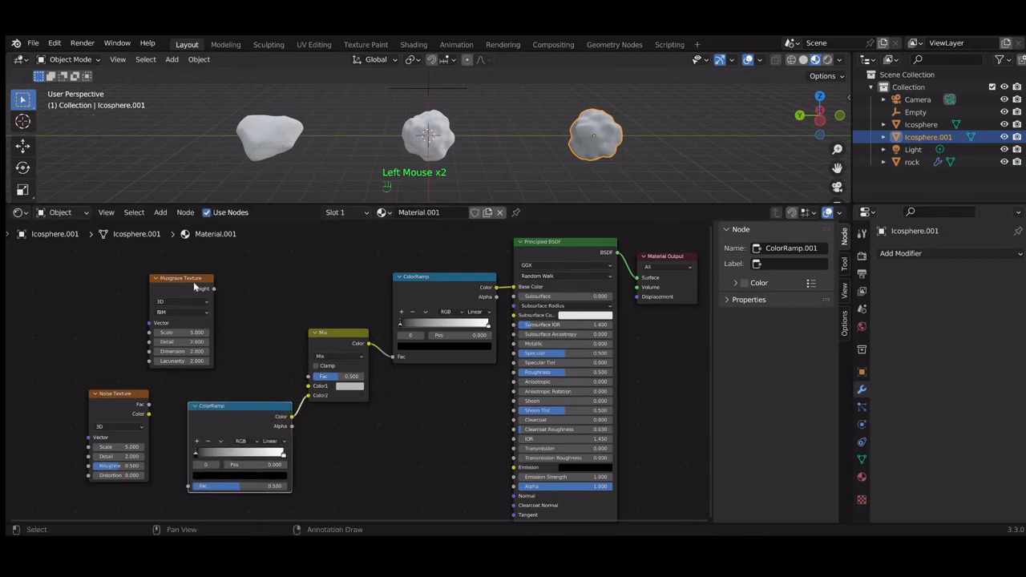
left_click_drag(194, 285, 309, 385)
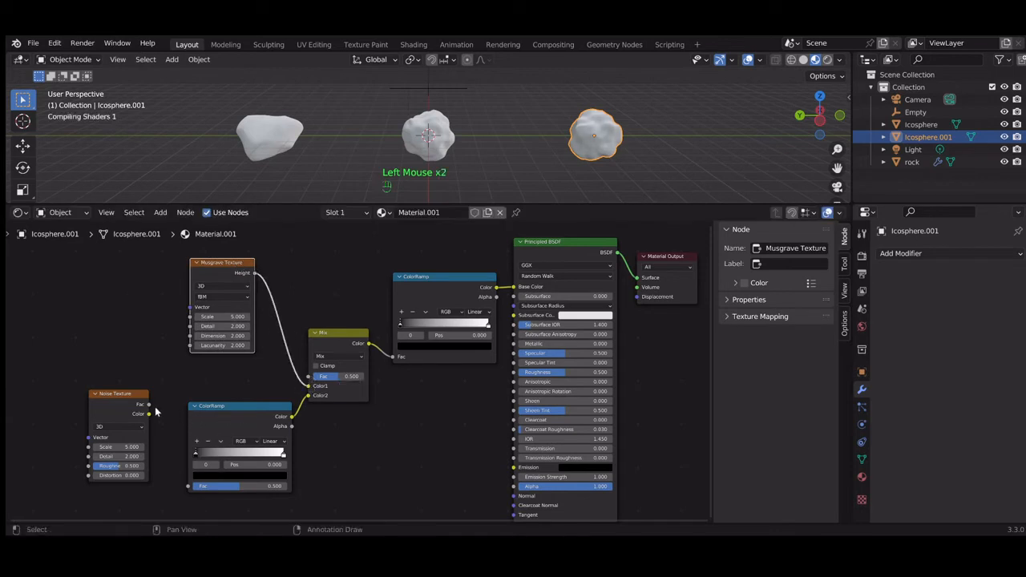
left_click_drag(128, 396, 197, 488)
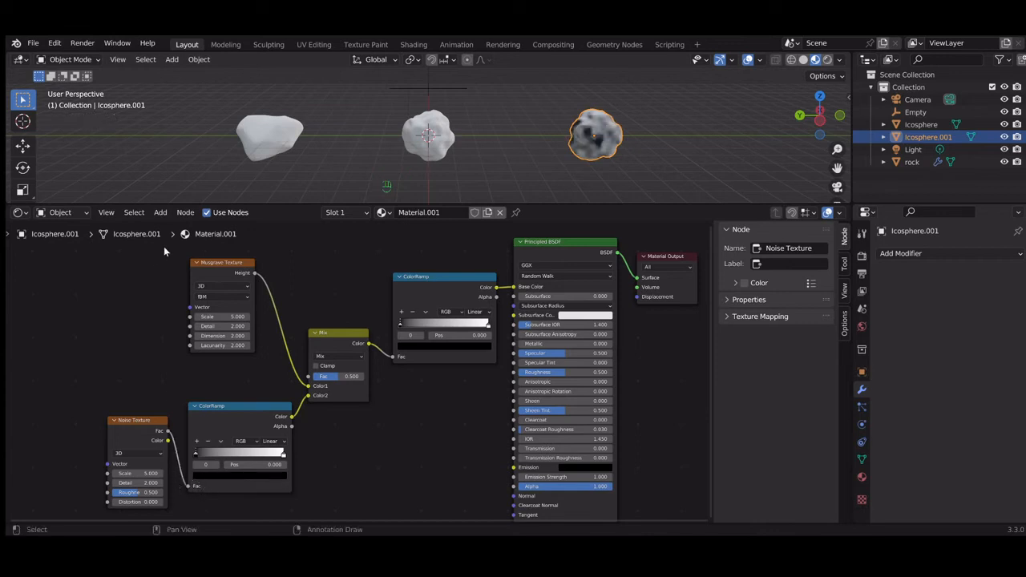
Add a Mapping node and place it in front of the Musgrave and Noise Texture nodes.
left_click(160, 212)
left_click(165, 230)
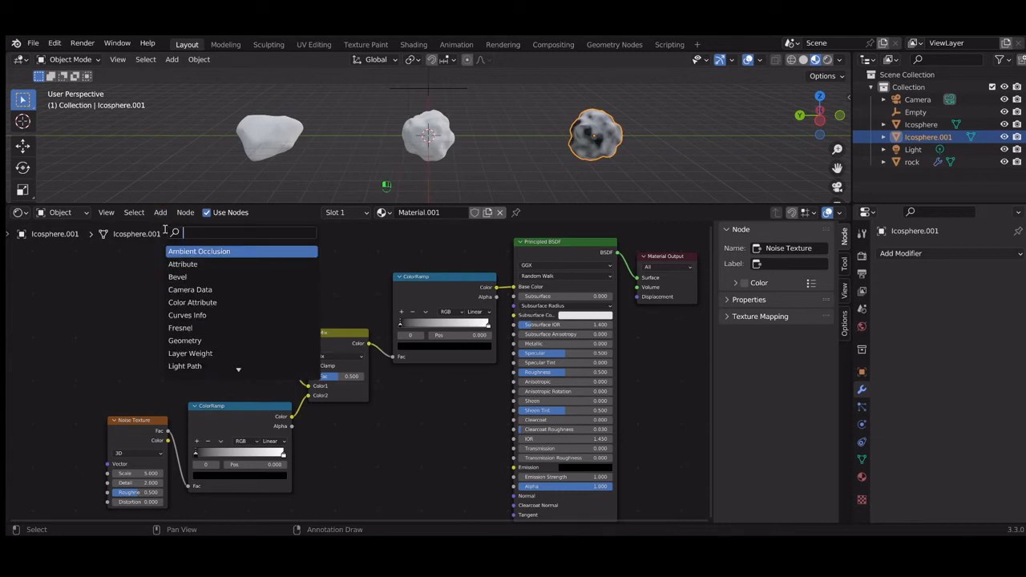
type("mapp")
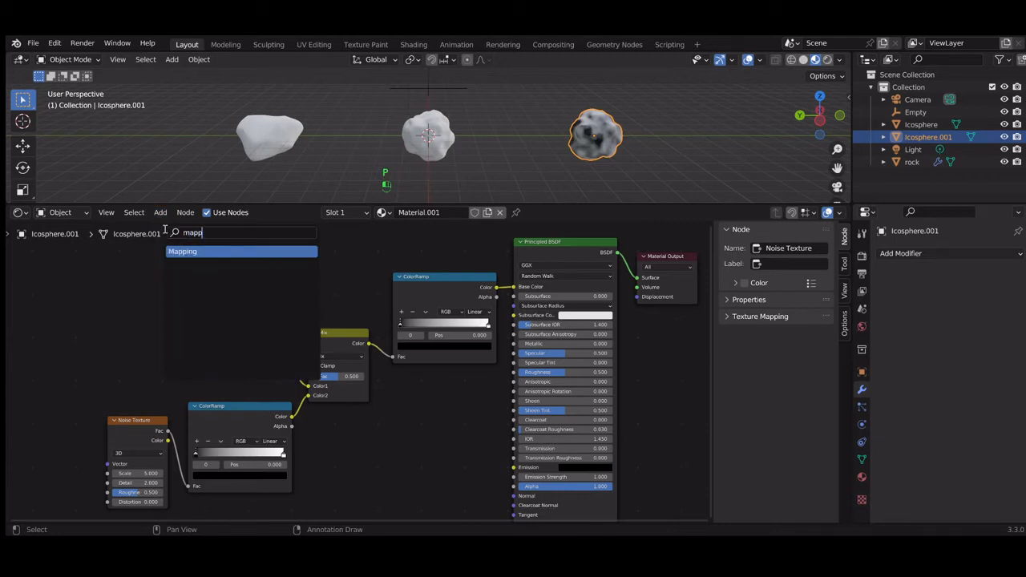
left_click(188, 251)
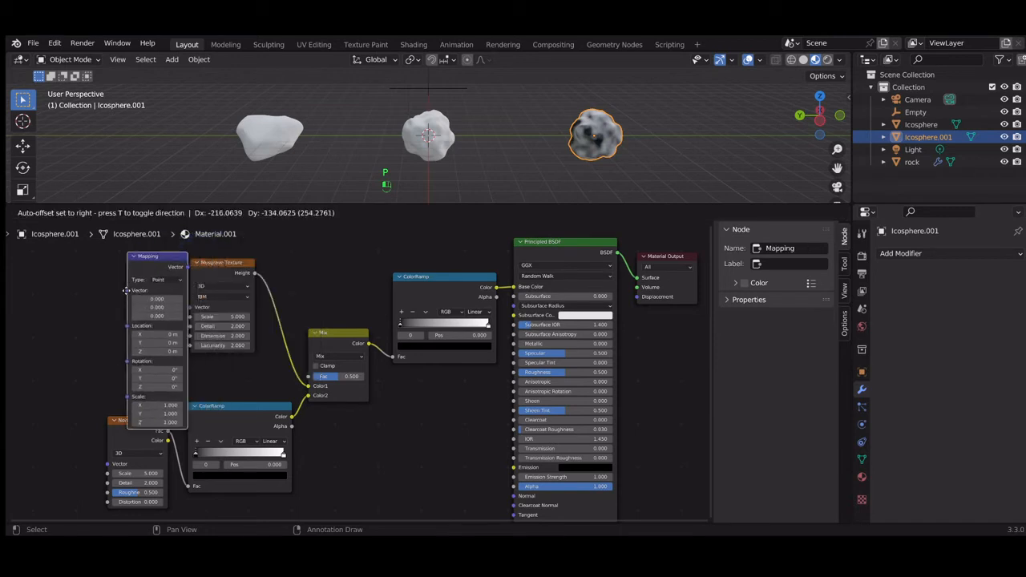
left_click(19, 287)
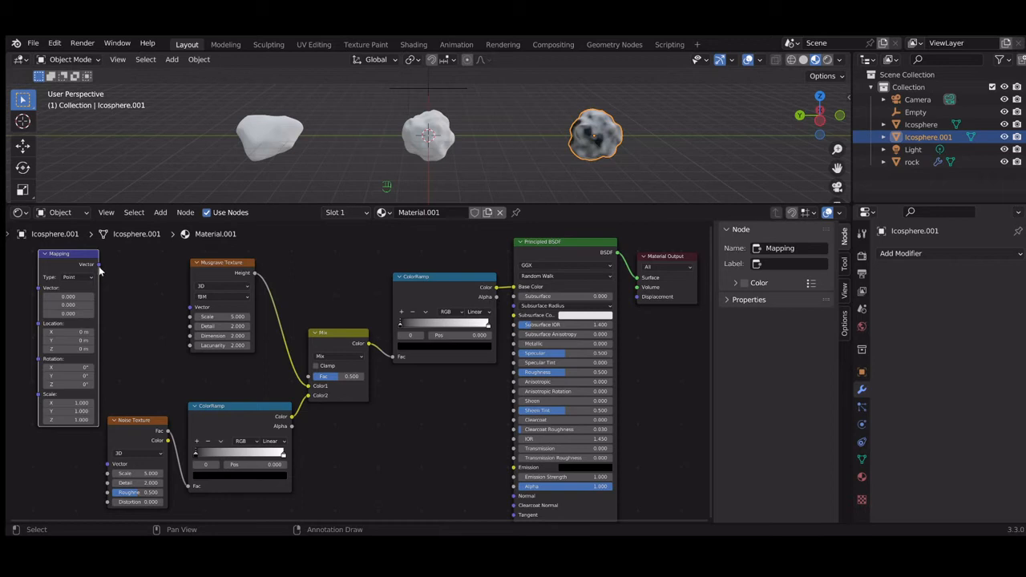
Connect the Mapping node's Vector output to the Vector inputs of both the Musgrave Texture and the Noise Texture.
left_click(101, 270)
left_click_drag(99, 268, 191, 308)
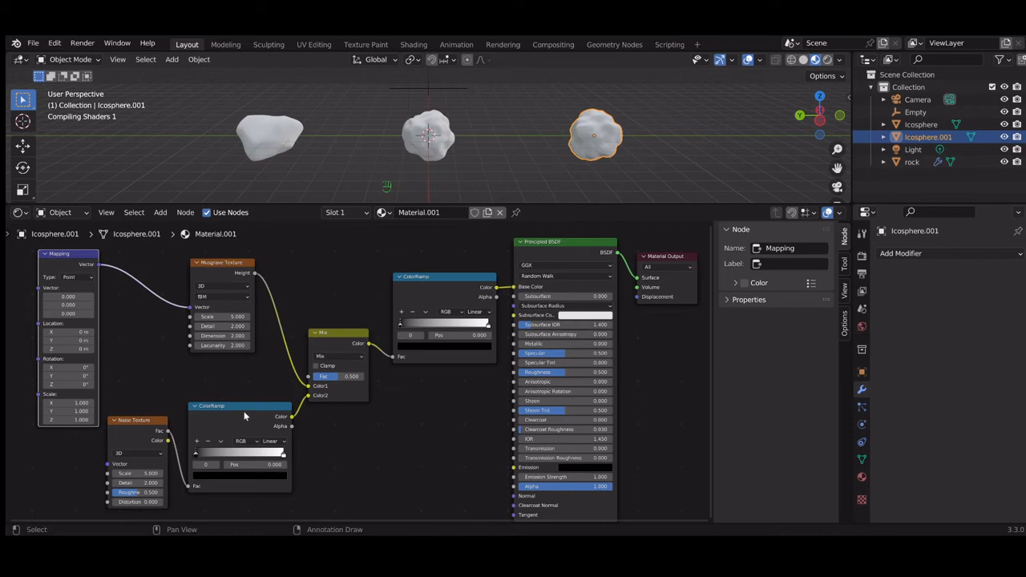
left_click_drag(247, 406, 252, 405)
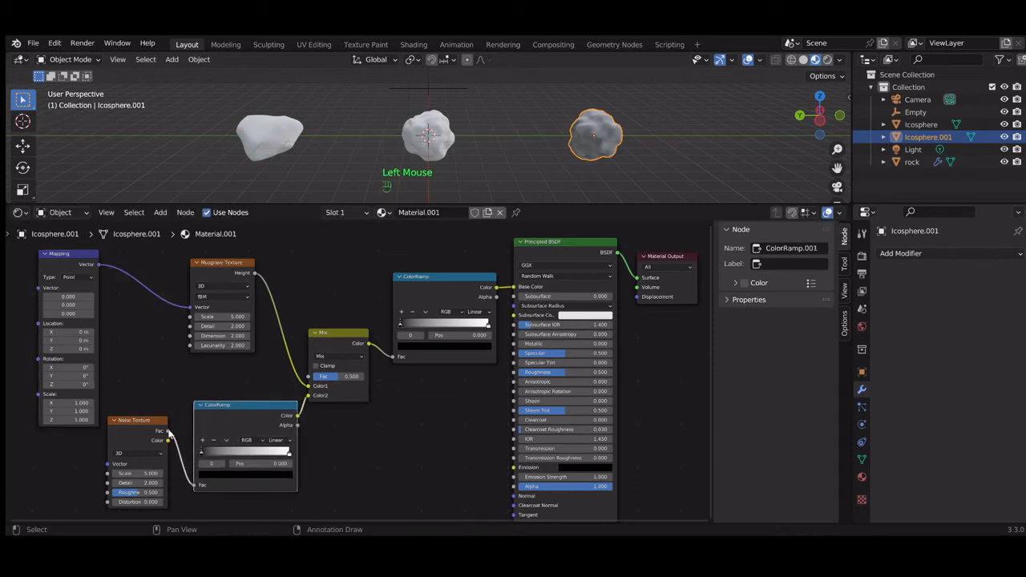
left_click_drag(147, 425, 158, 425)
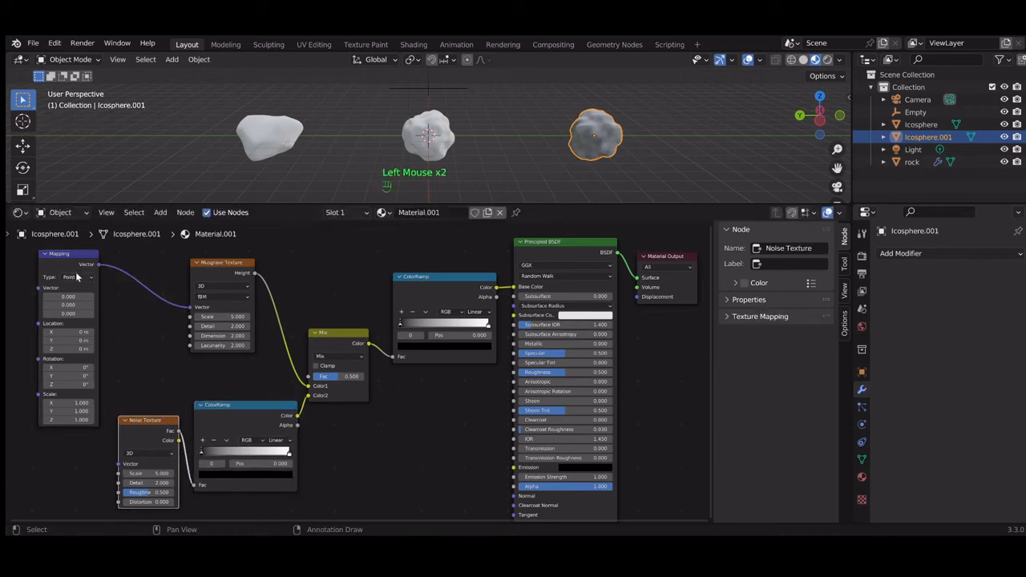
left_click_drag(97, 261, 119, 463)
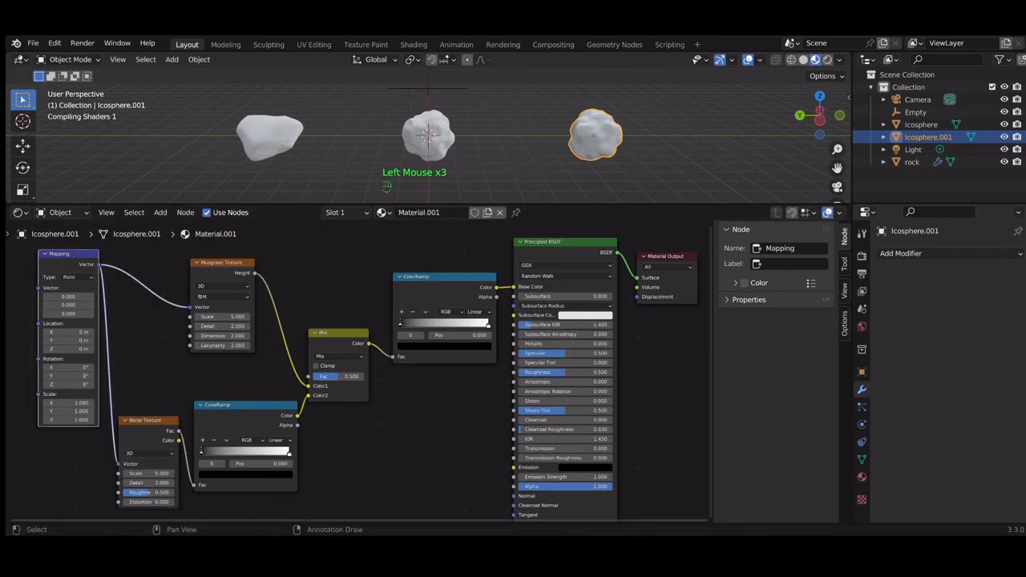
Add a Texture Coordinate node in front of the Mapping node and connect its Object output to the Mapping node's Vector input.
left_click_drag(286, 520, 200, 524)
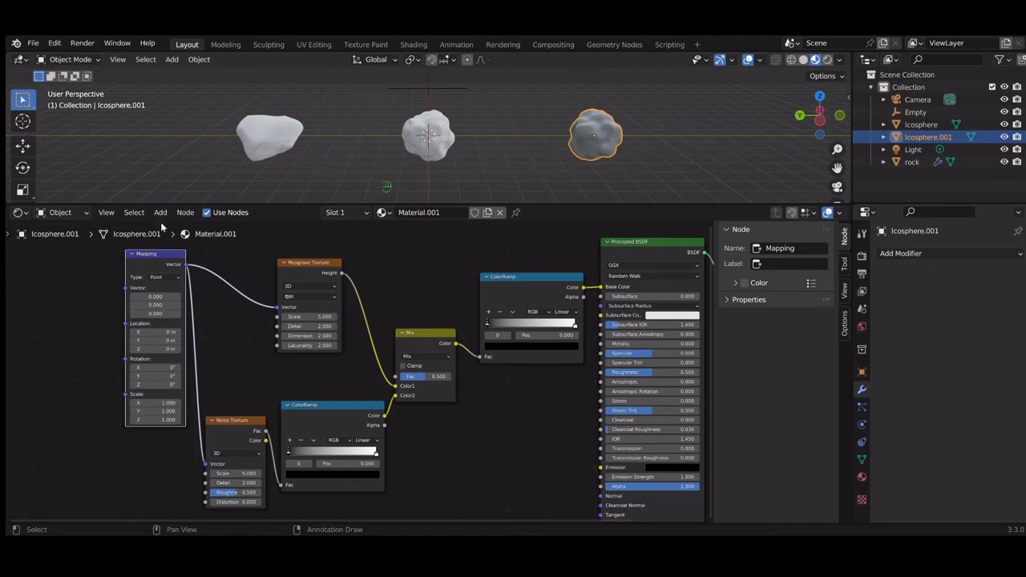
left_click(160, 212)
left_click(171, 224)
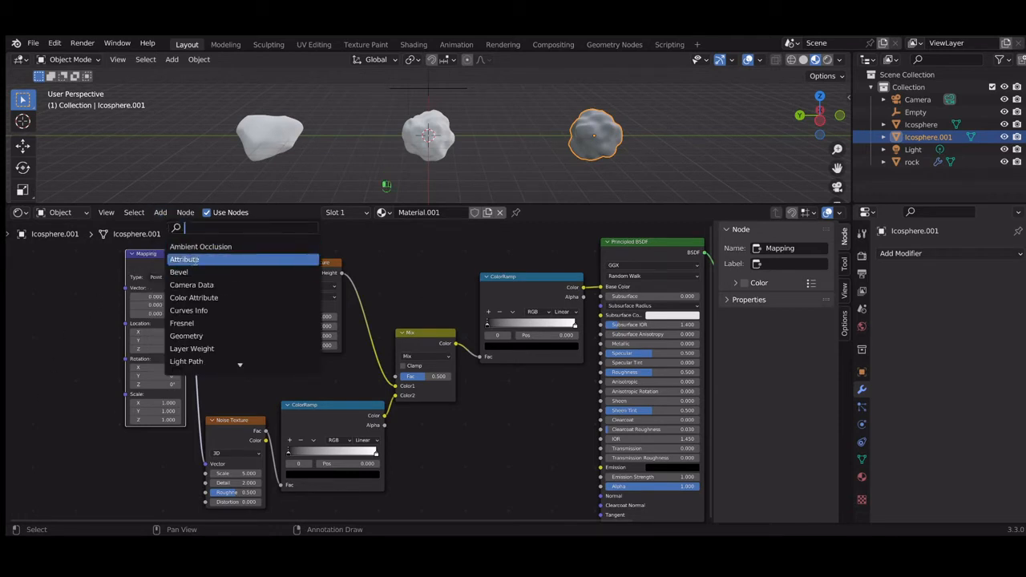
type("tex")
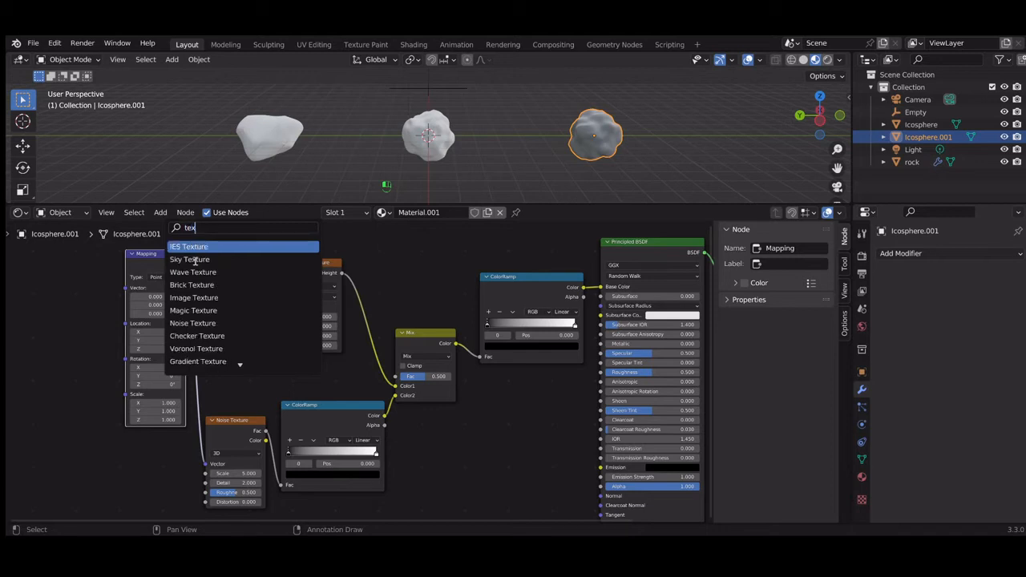
type("ture")
type("c")
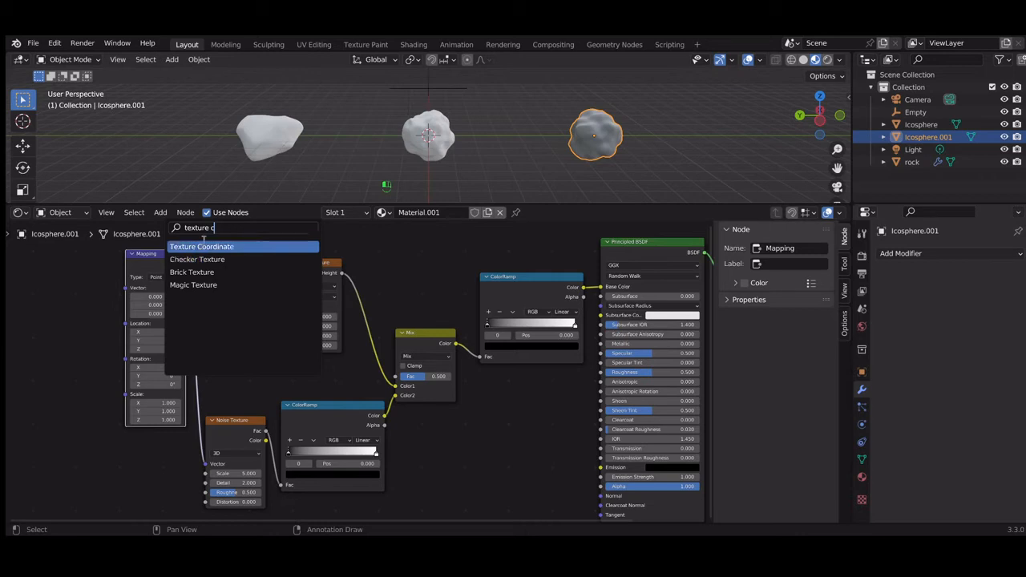
left_click(202, 245)
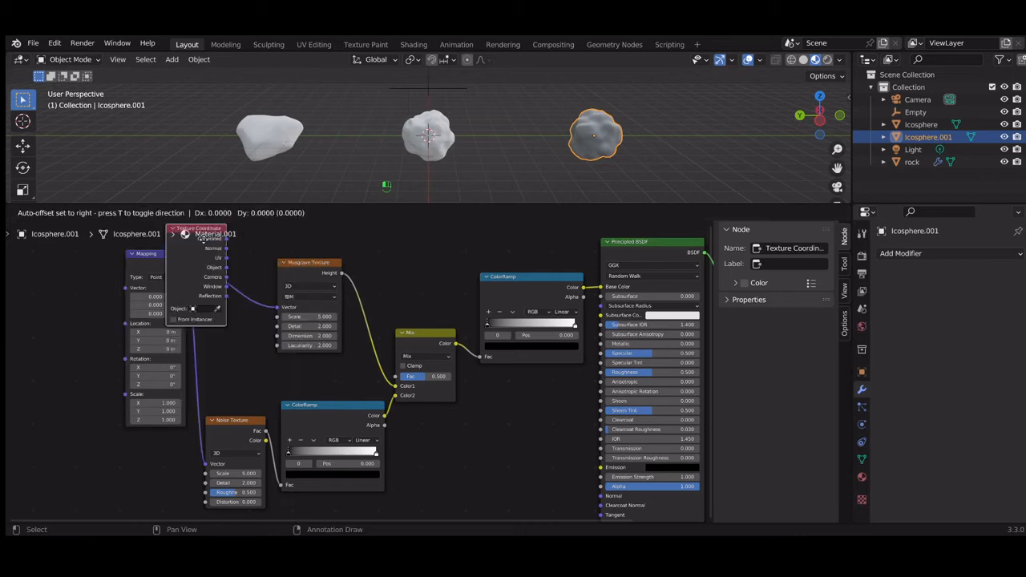
left_click(16, 325)
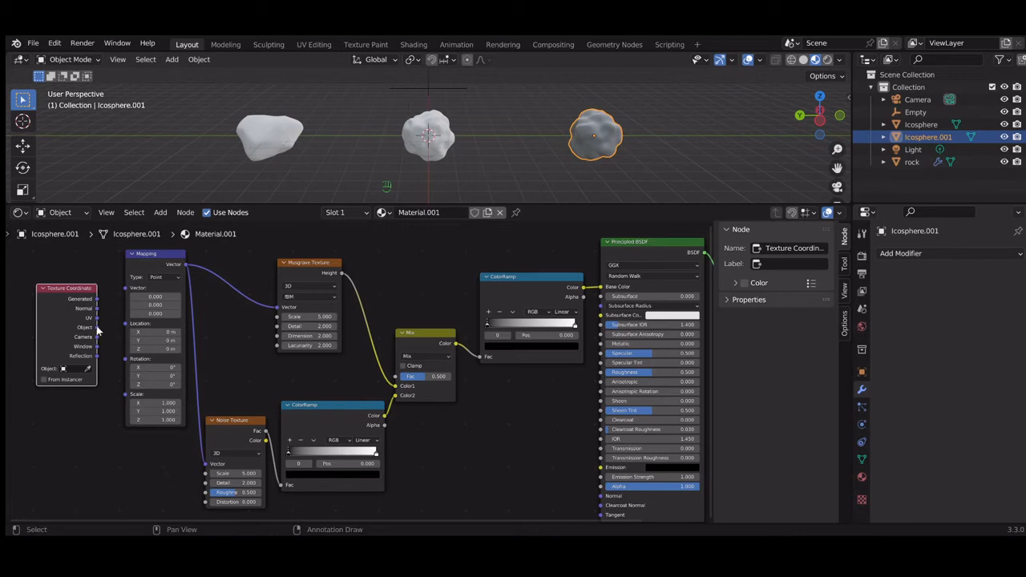
left_click_drag(96, 327, 126, 294)
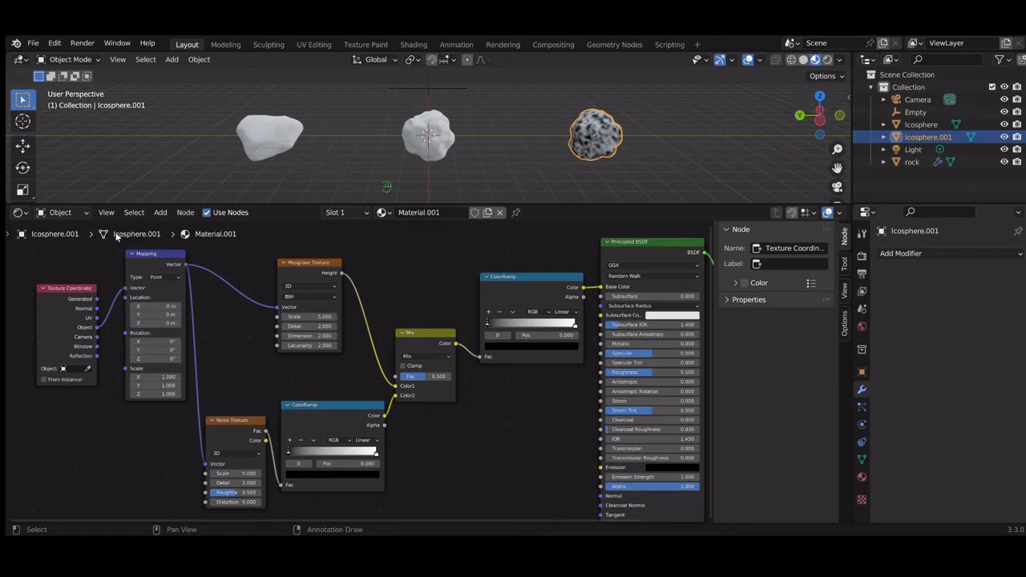
Add a Bump node below the final ColorRamp and connect its Normal output to the Principled BSDF's Normal input.
left_click(160, 213)
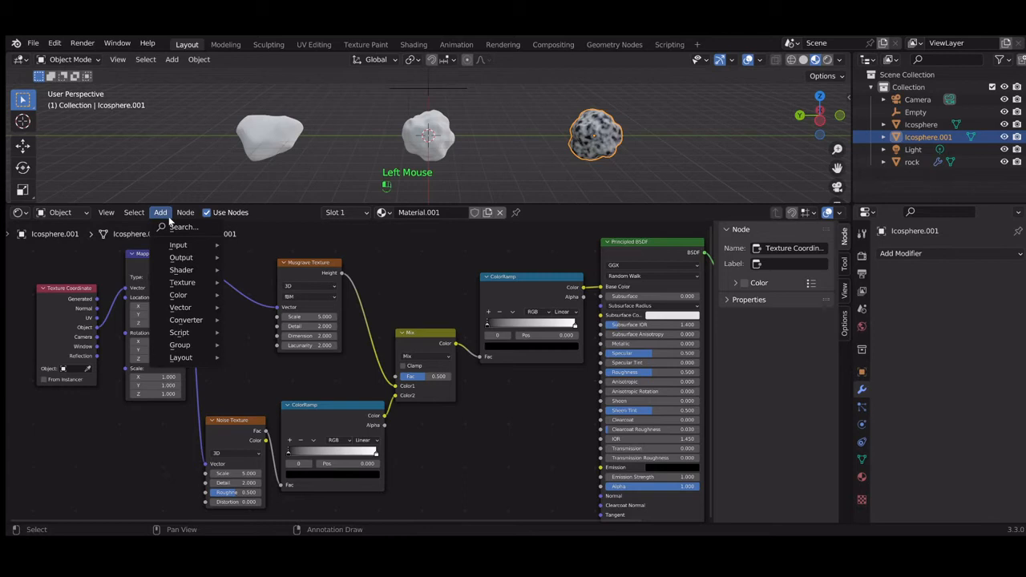
left_click(170, 227)
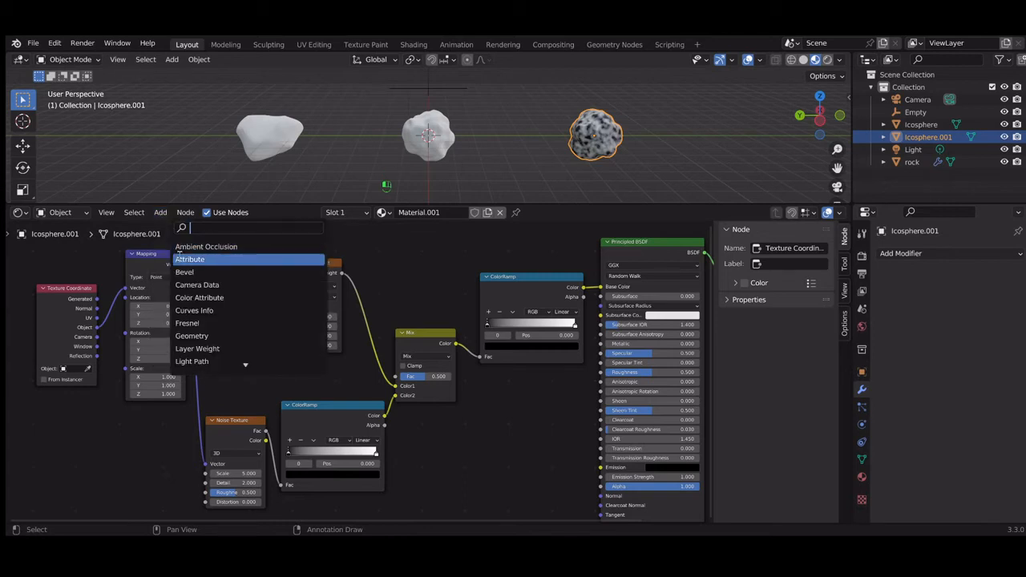
type("bump")
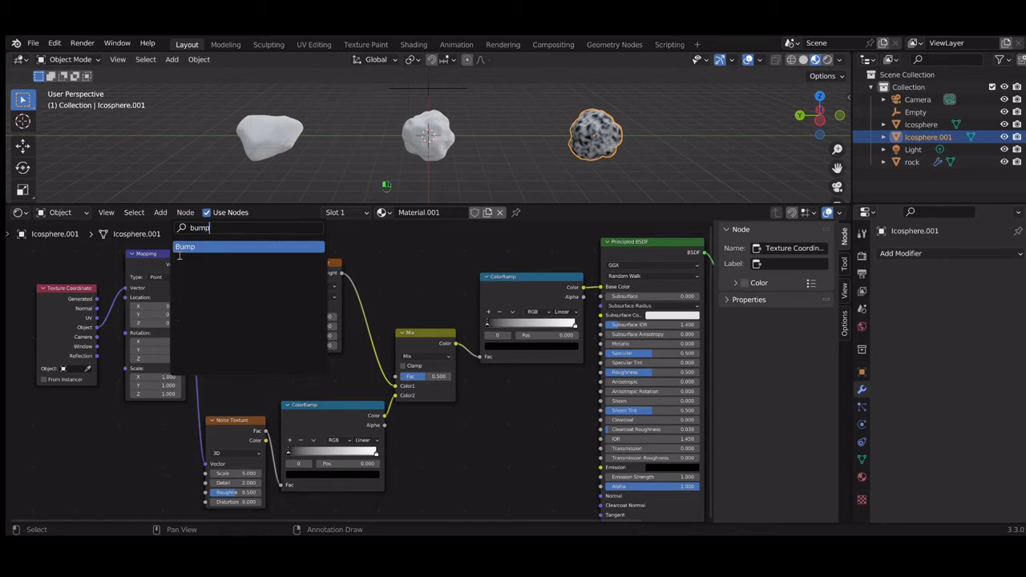
key("Return")
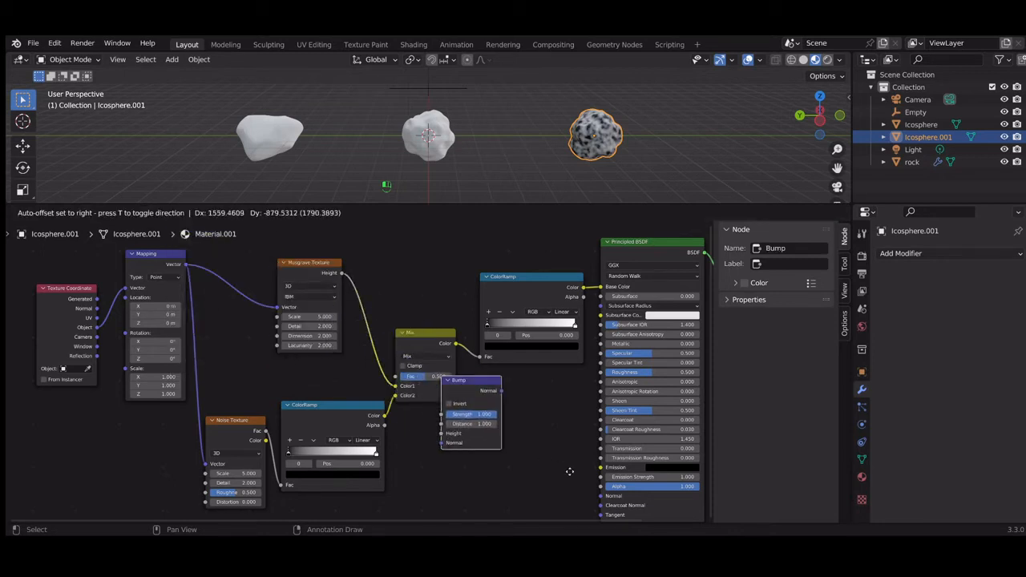
left_click(628, 517)
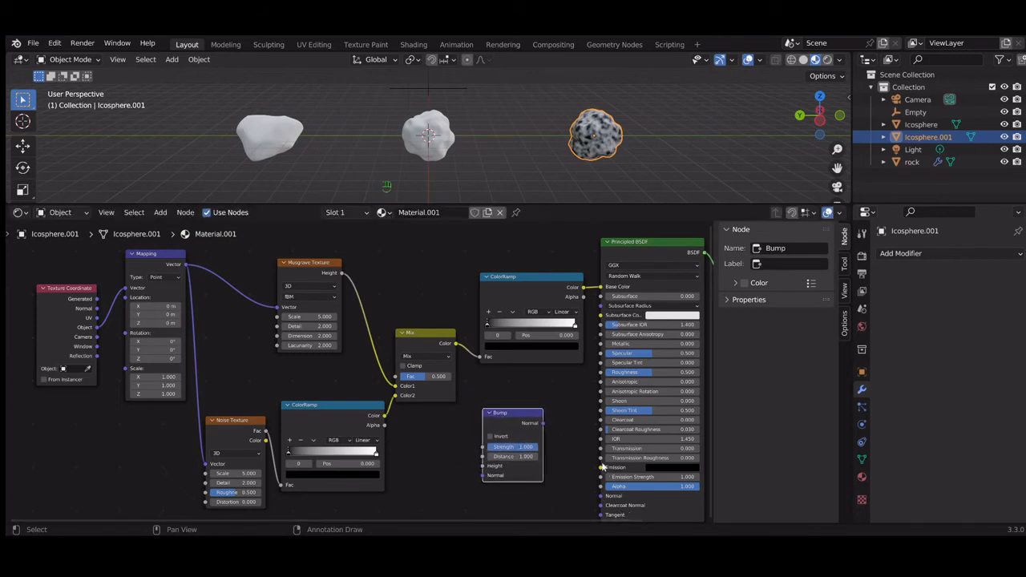
left_click_drag(544, 424, 602, 498)
left_click(518, 417)
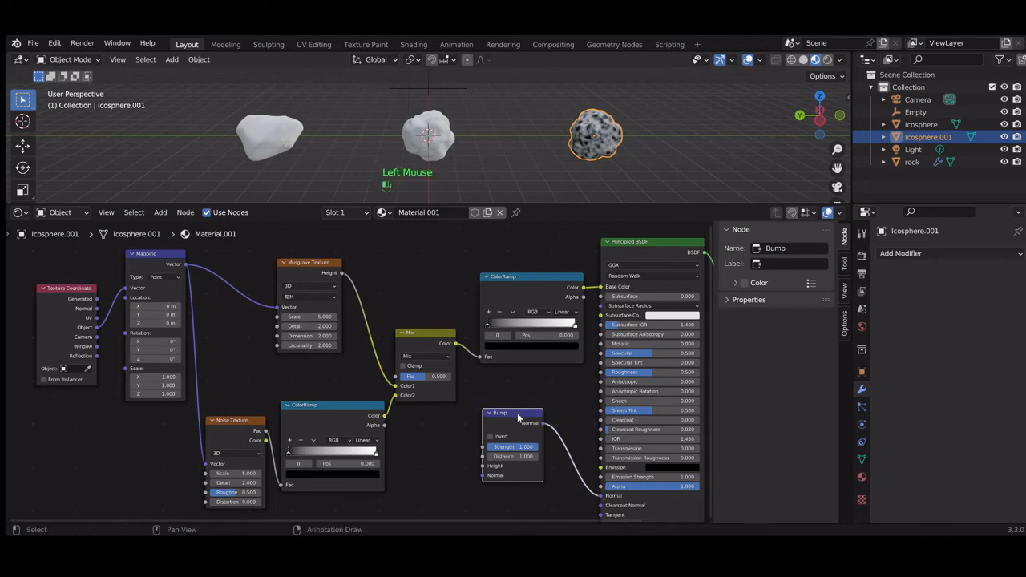
Connect the Mix node's Color output to the Bump node's Height input and set the Bump Strength to about 0.387.
mouse_move(518, 418)
left_mouse_down()
mouse_move(529, 412)
mouse_move(533, 429)
left_mouse_up()
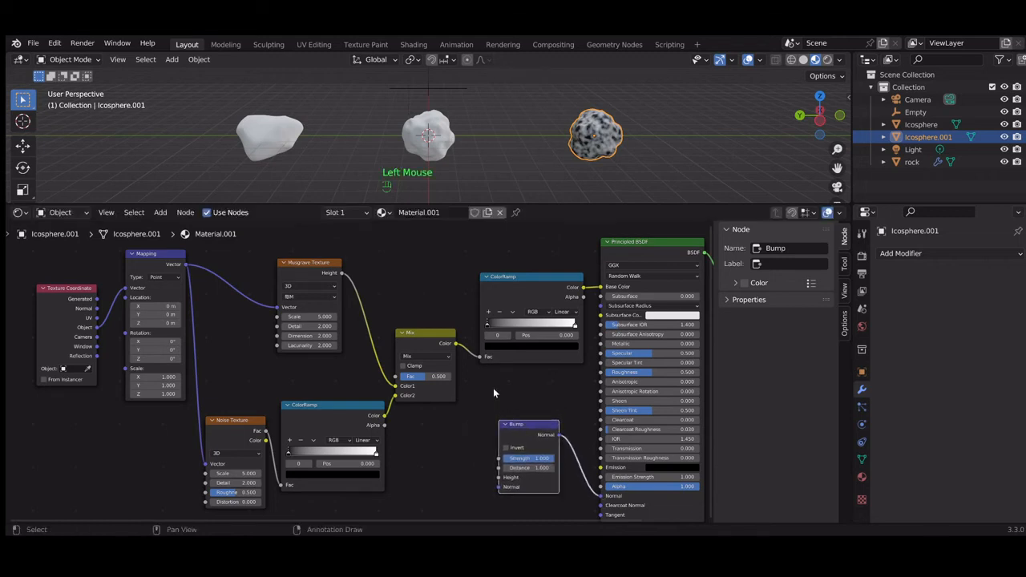
left_click_drag(455, 343, 500, 477)
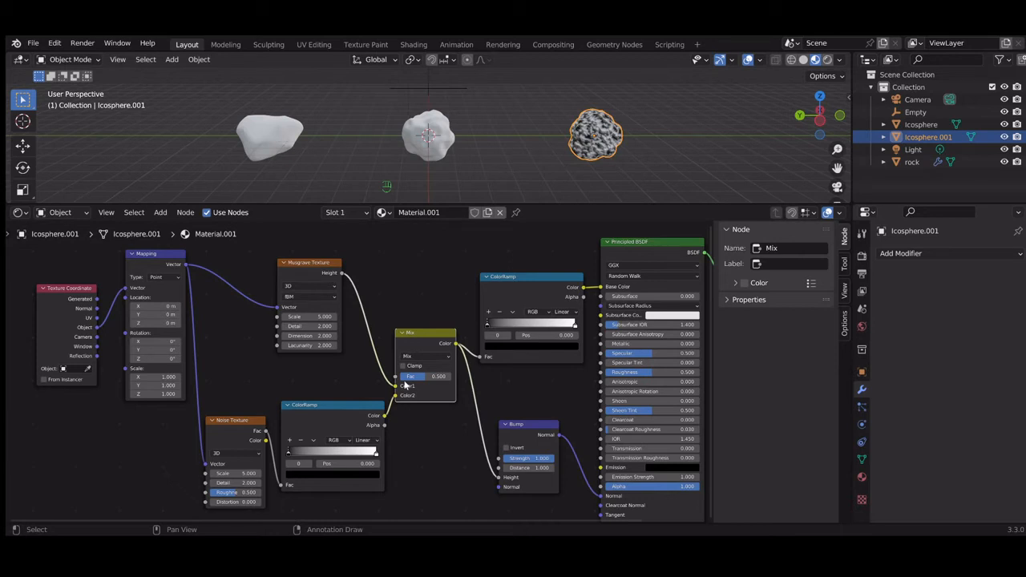
left_click_drag(548, 457, 524, 457)
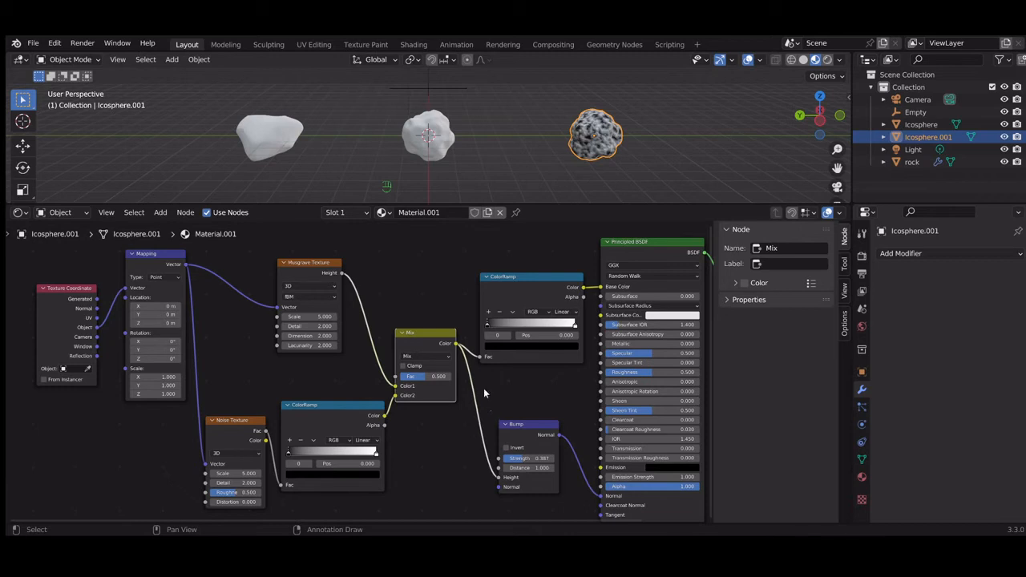
Change the black stop of the ColorRamp feeding Base Color to a brown with a brightness value of about 0.219.
left_click(488, 330)
left_click(509, 350)
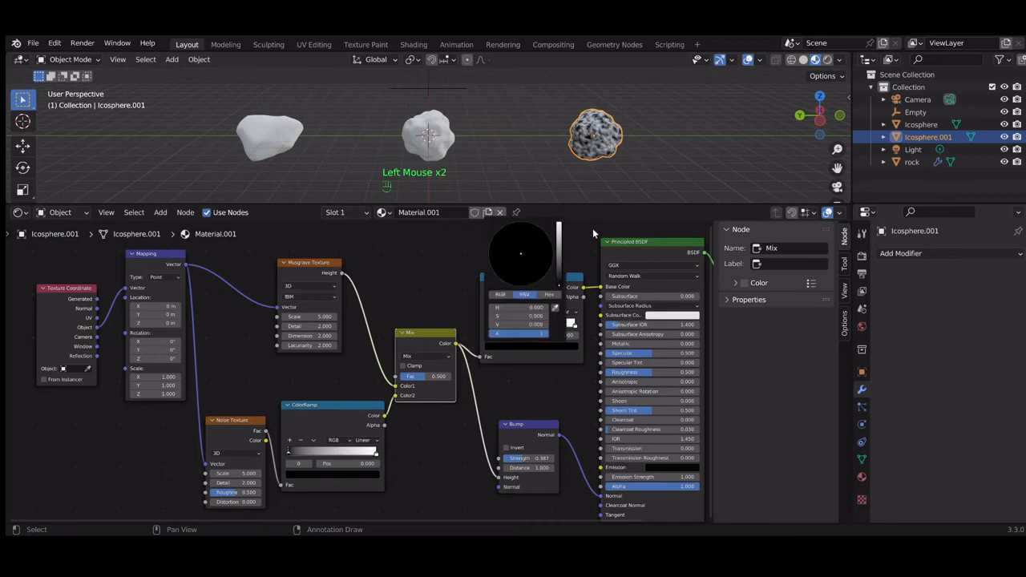
left_click_drag(560, 255, 559, 253)
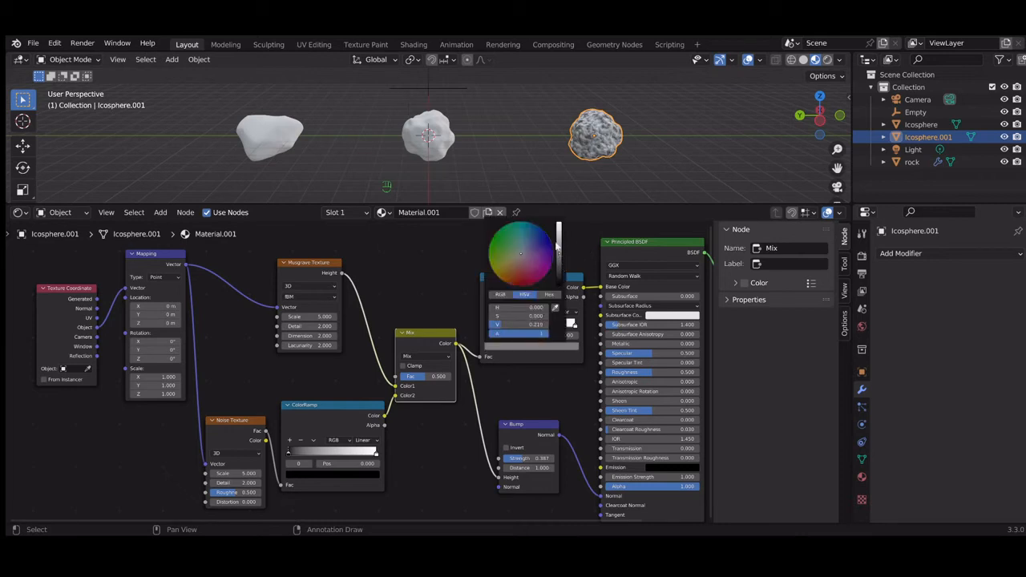
left_click(511, 267)
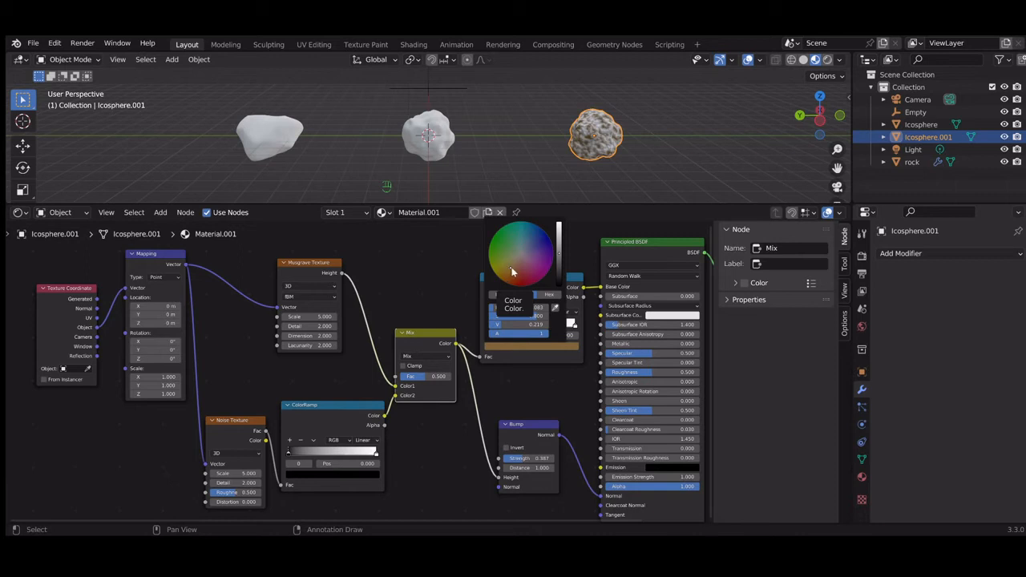
left_click(509, 274)
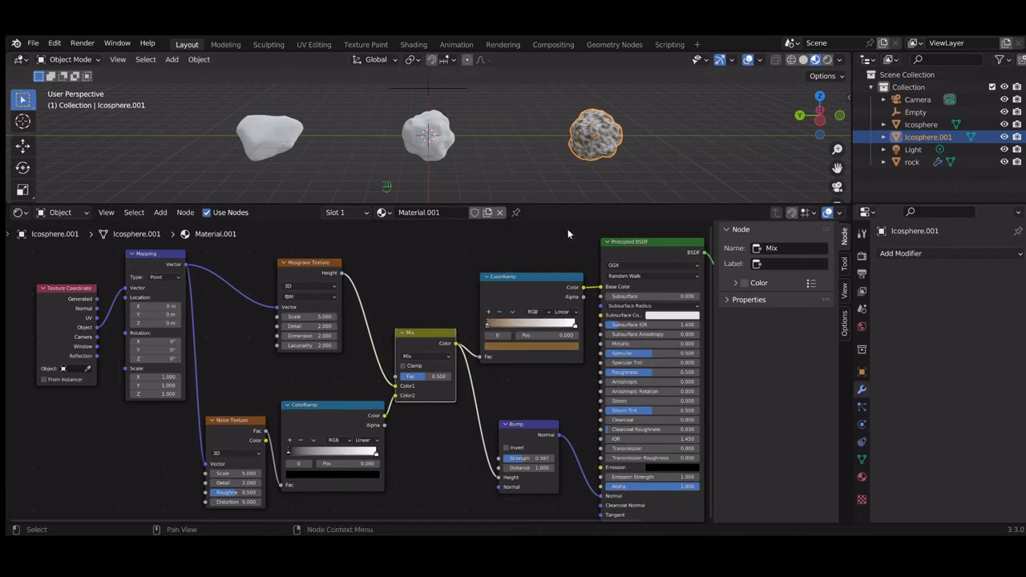
Change the white stop of the ColorRamp feeding Base Color to light grey and examine the textured rock up close.
left_click(574, 324)
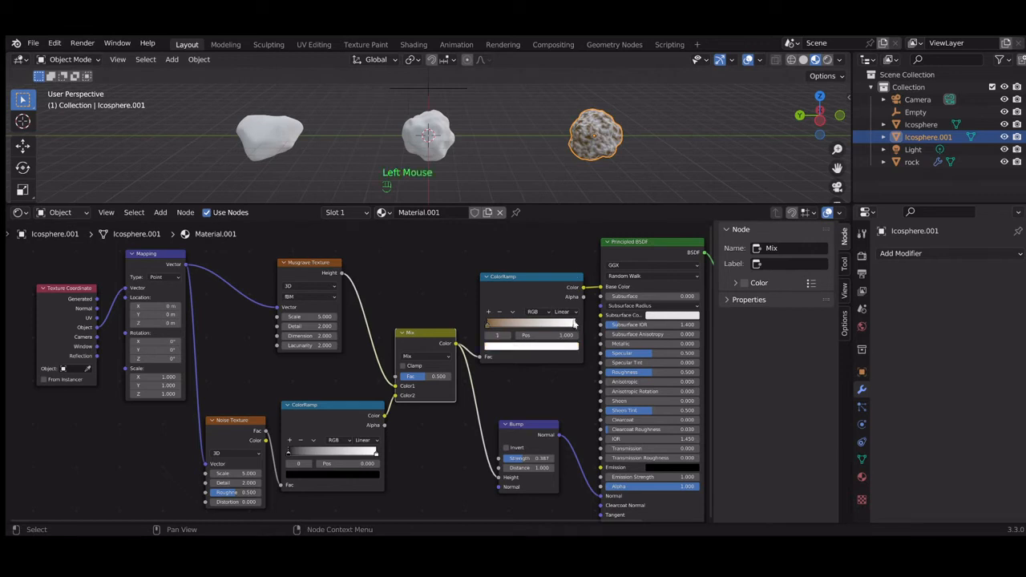
left_click(553, 347)
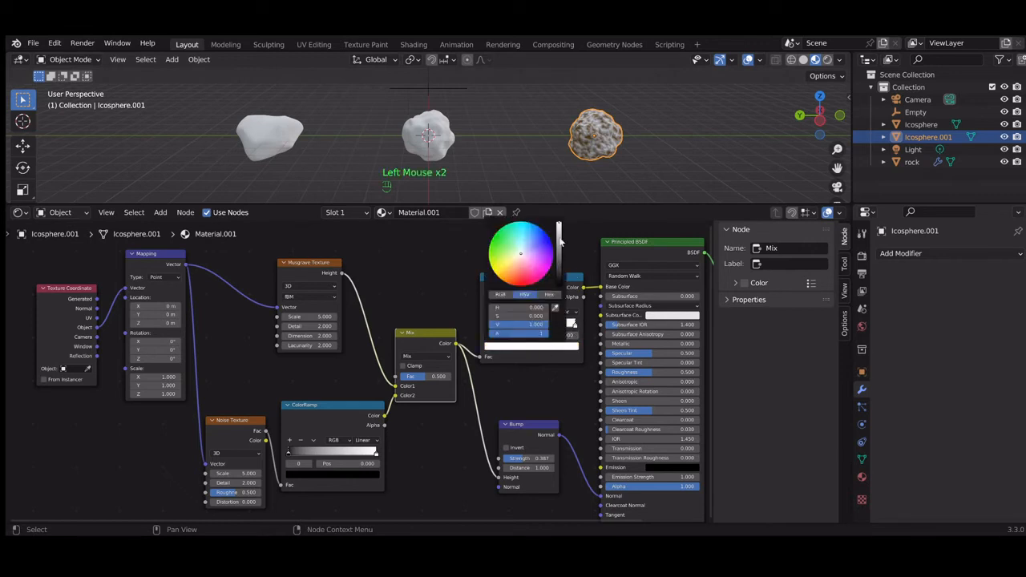
left_click(560, 238)
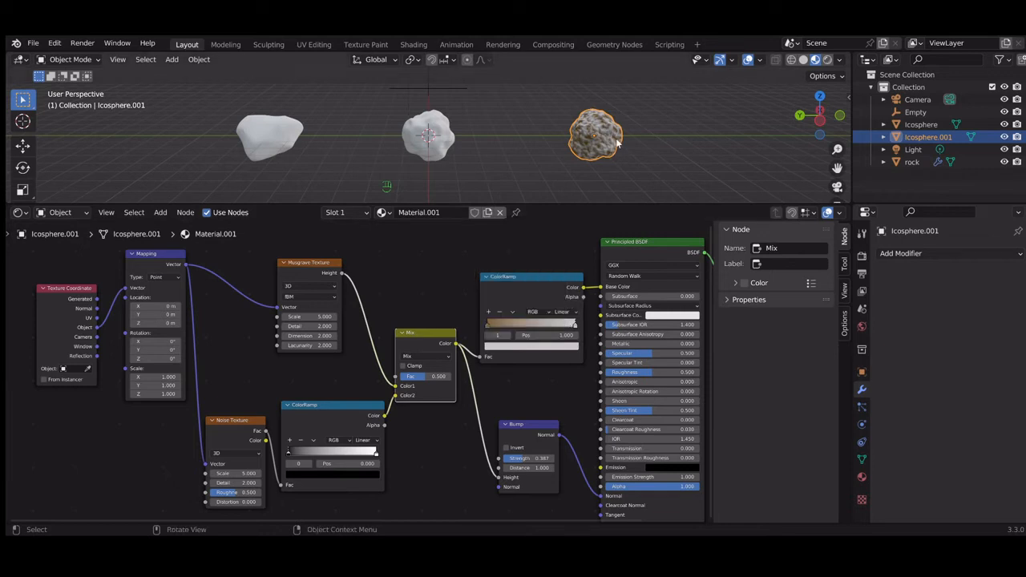
scroll(616, 139, "up", 3)
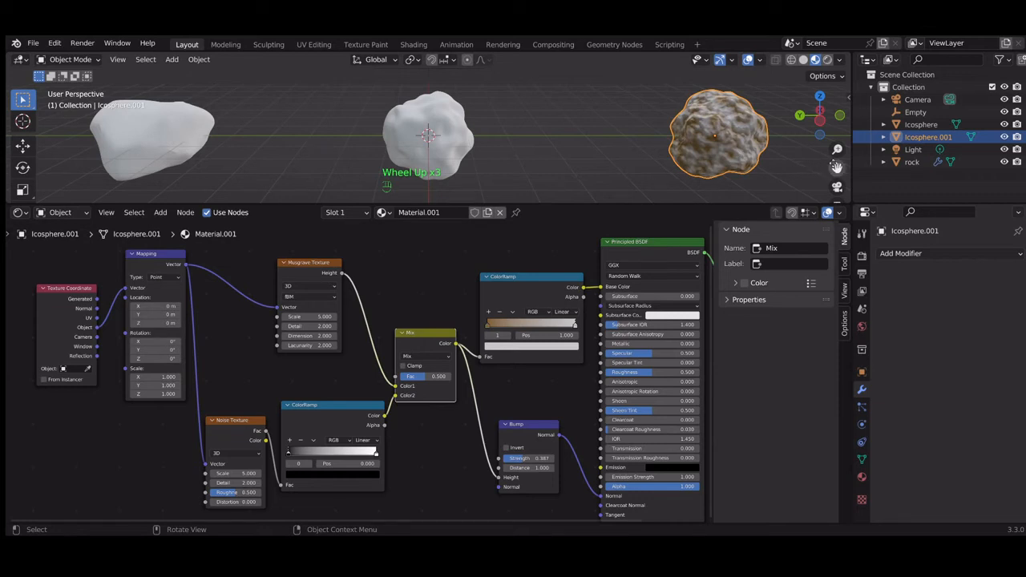
left_click_drag(837, 168, 717, 169)
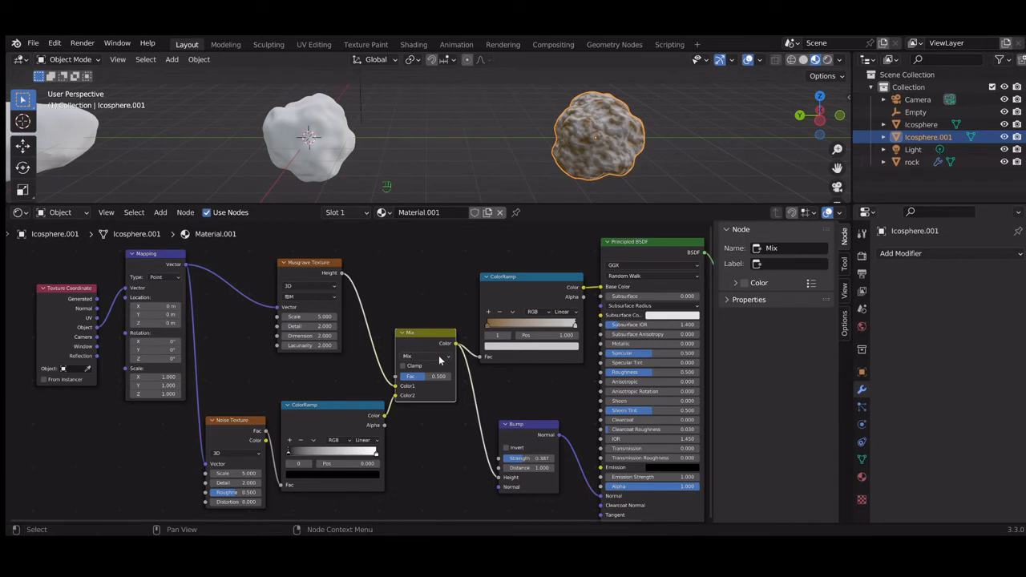
Change the black stop of the Noise Texture's ColorRamp to brown, about hue 0.076, saturation 0.790 and value 0.185.
left_click(288, 456)
left_click(315, 476)
left_click(314, 476)
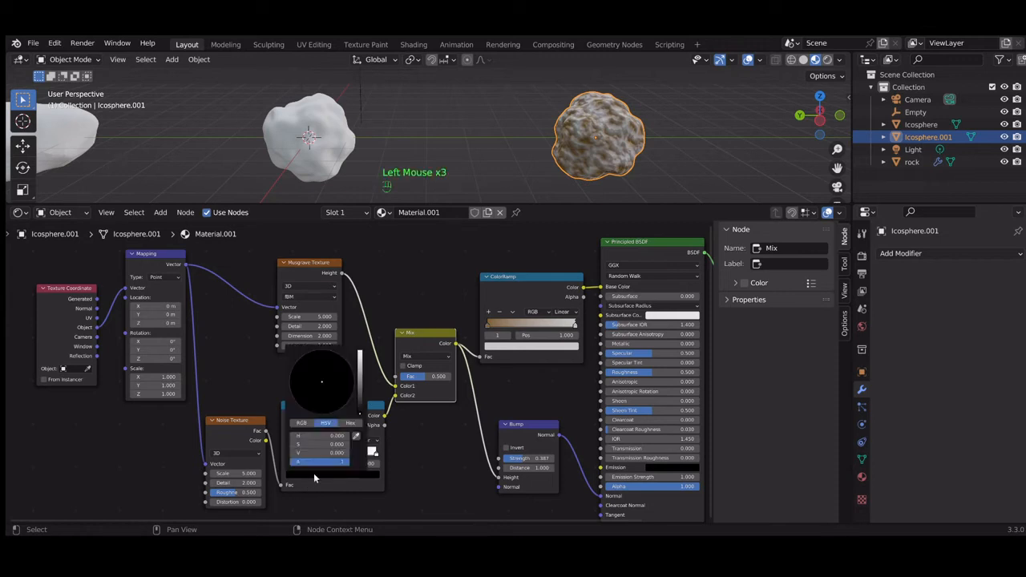
left_click(361, 391)
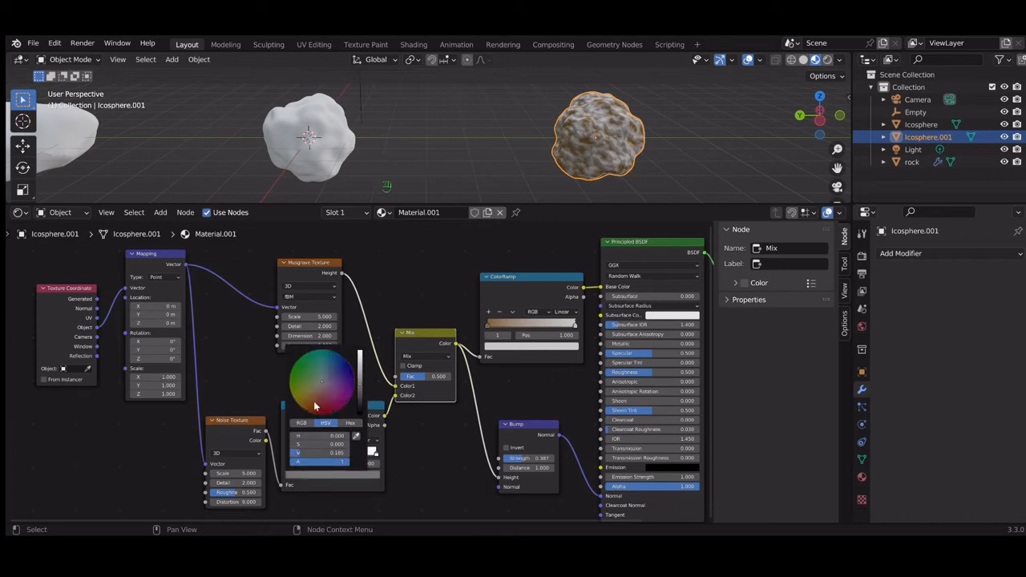
left_click(310, 405)
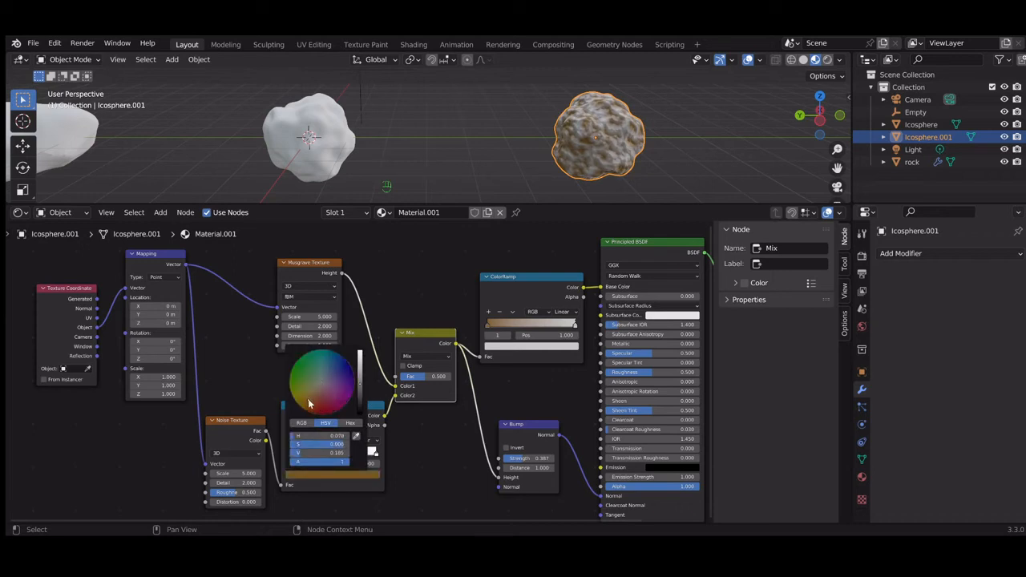
left_click(313, 400)
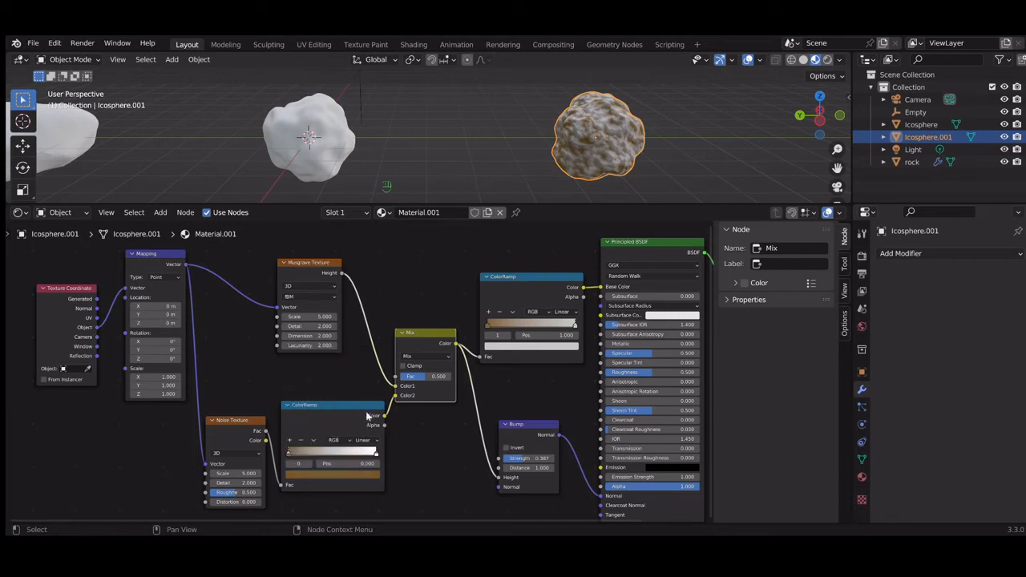
Darken the brown stop of the Noise Texture's ColorRamp to a deep dark brown.
left_click(328, 476)
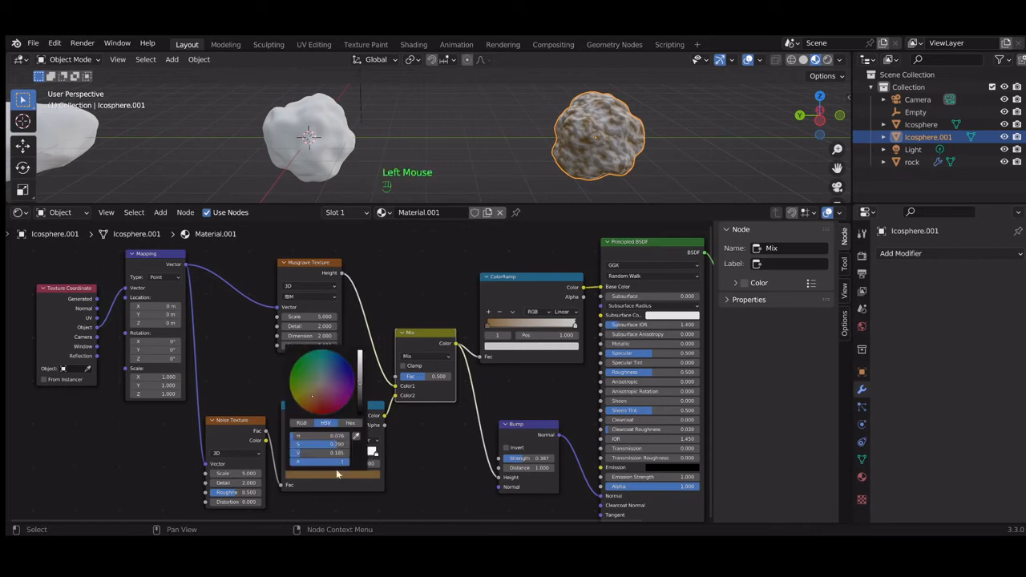
left_click(360, 394)
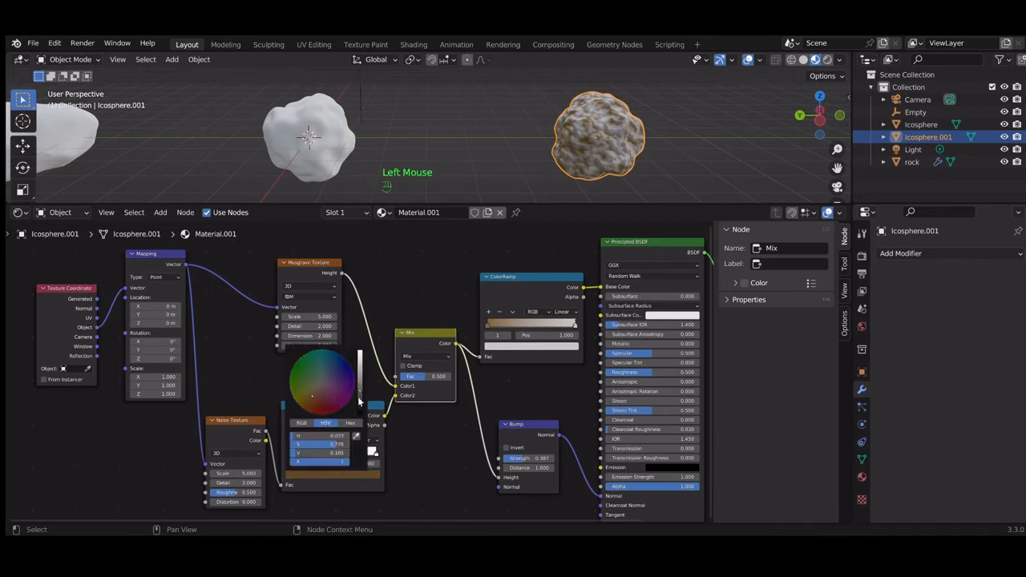
left_click(360, 401)
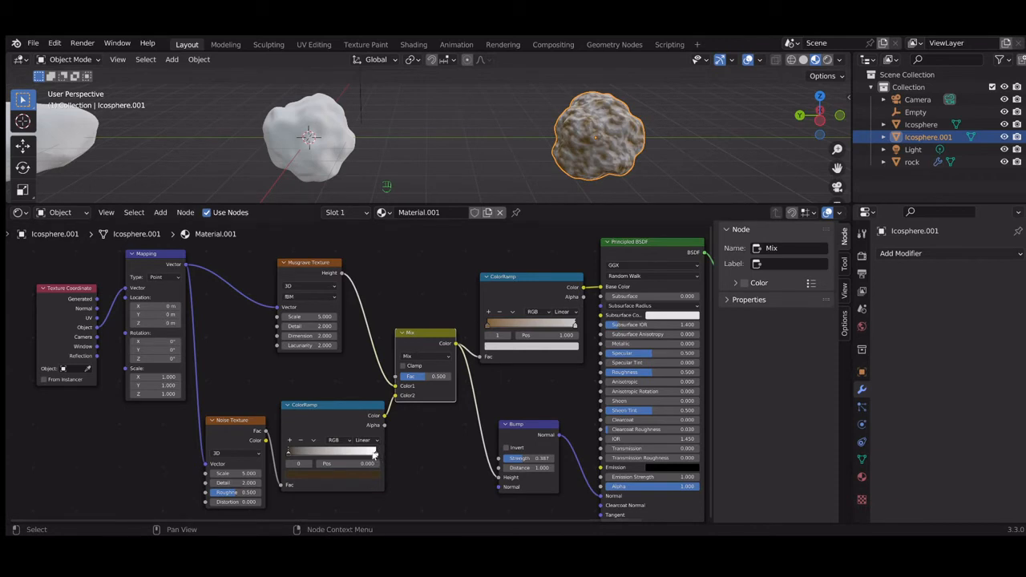
Change the white stop of the Noise Texture's ColorRamp to light grey.
left_click(376, 455)
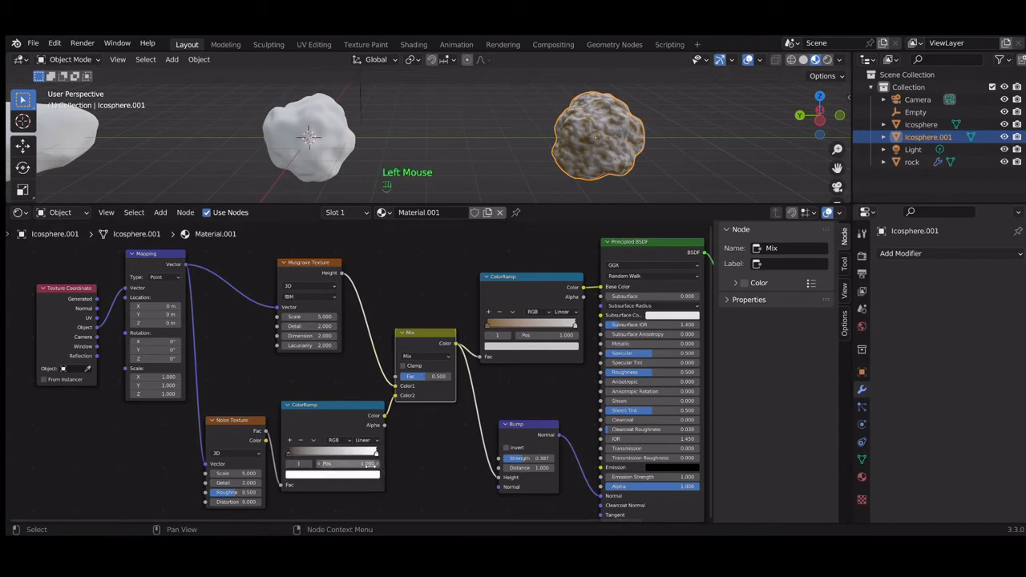
left_click(370, 476)
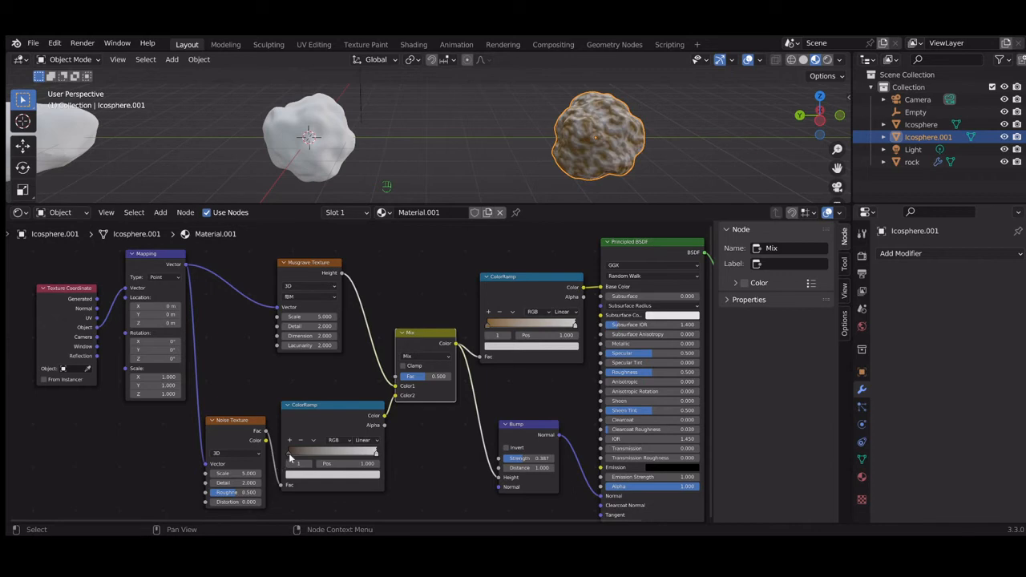
Lower the brightness of the dark stop in the Noise Texture's ColorRamp until it is nearly black.
left_click(290, 453)
left_click(306, 475)
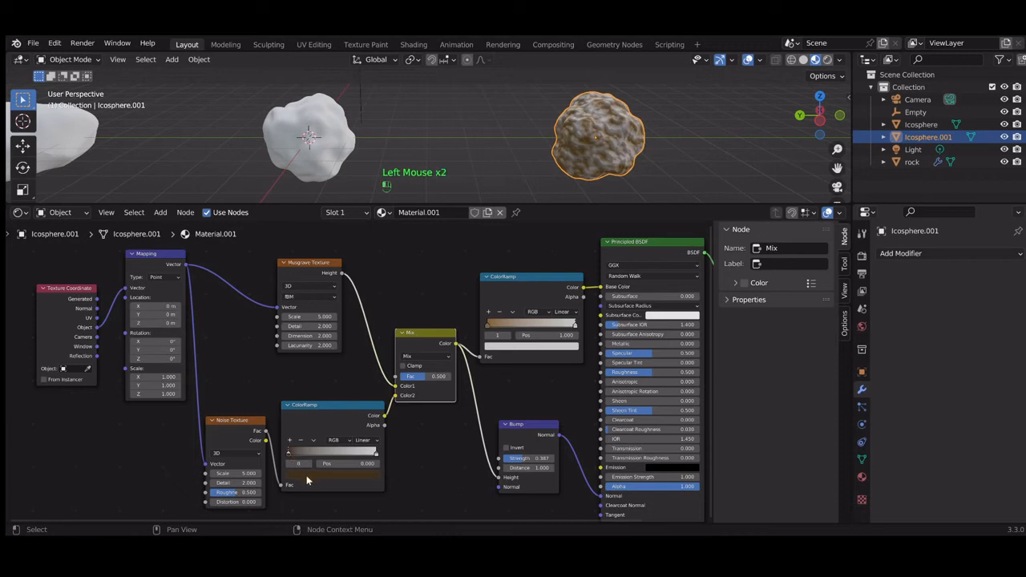
left_click_drag(360, 399, 360, 411)
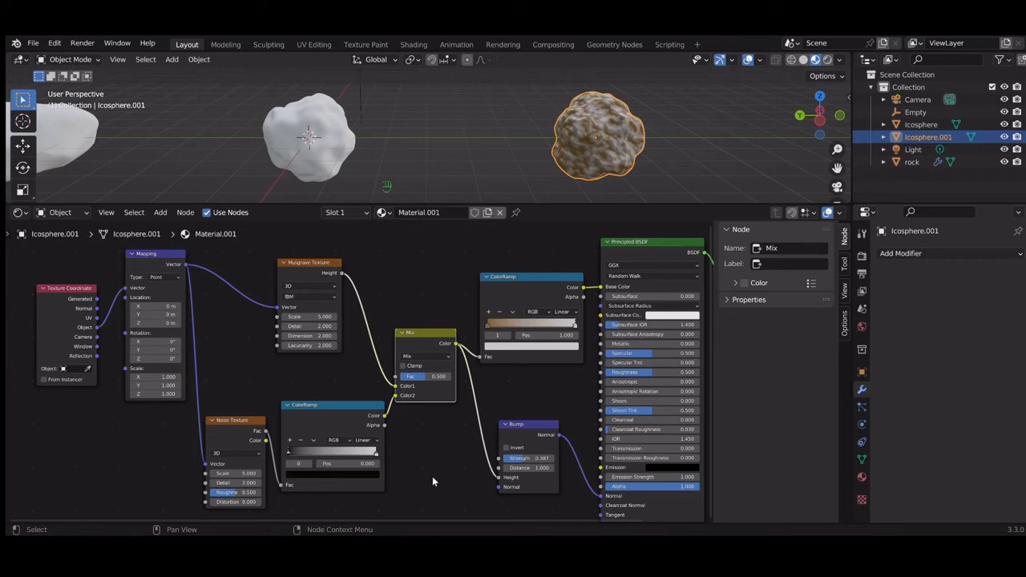
Set the Mix node's Fac to 0.867.
left_click_drag(424, 376, 460, 376)
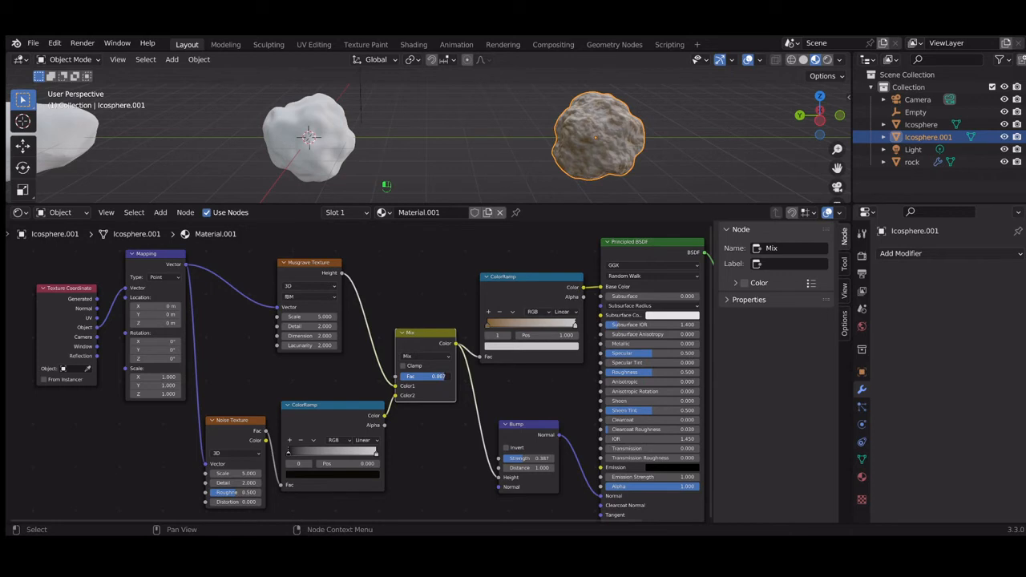
left_click(444, 380)
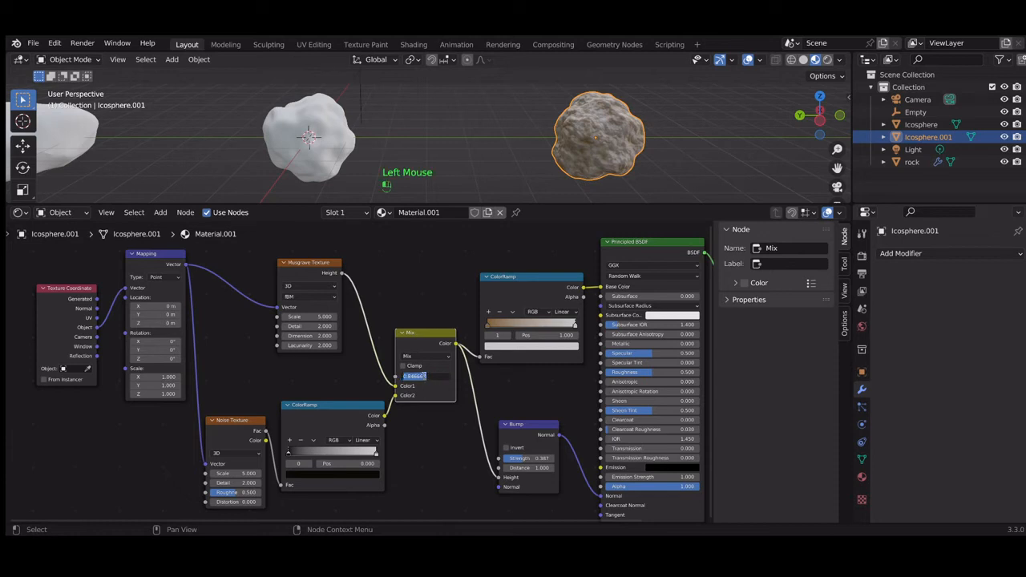
left_click(423, 376)
key("BackSpace")
key("BackSpace")
key("BackSpace")
key("BackSpace")
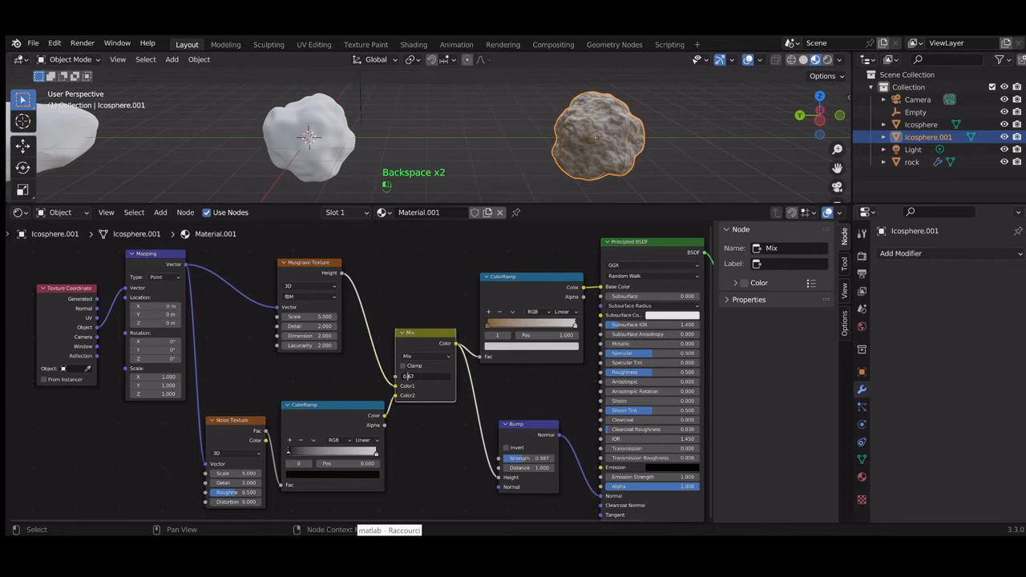
key("Return")
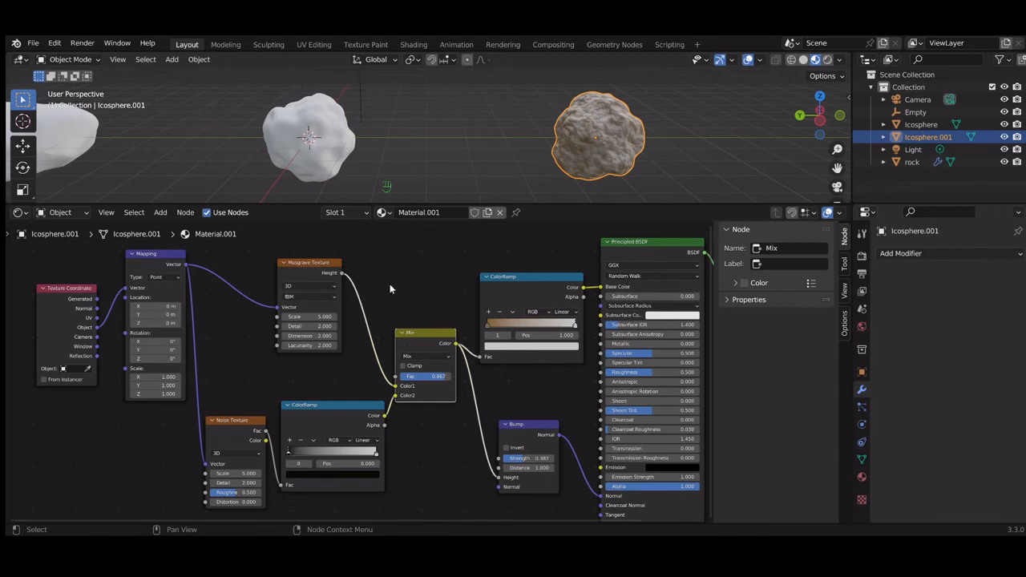
Set the Musgrave Texture's Detail to 17.
left_click(326, 326)
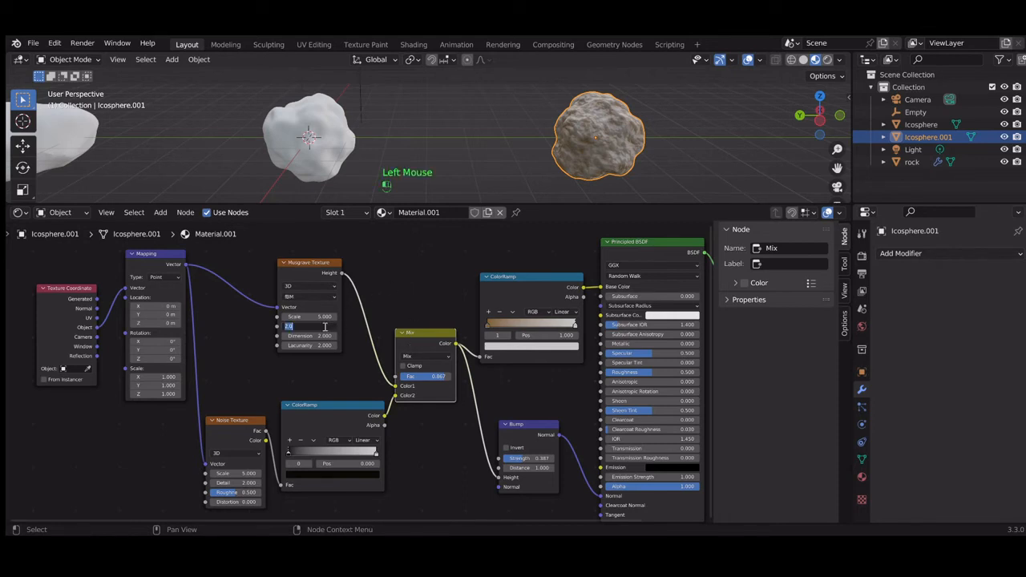
type("17")
key("Return")
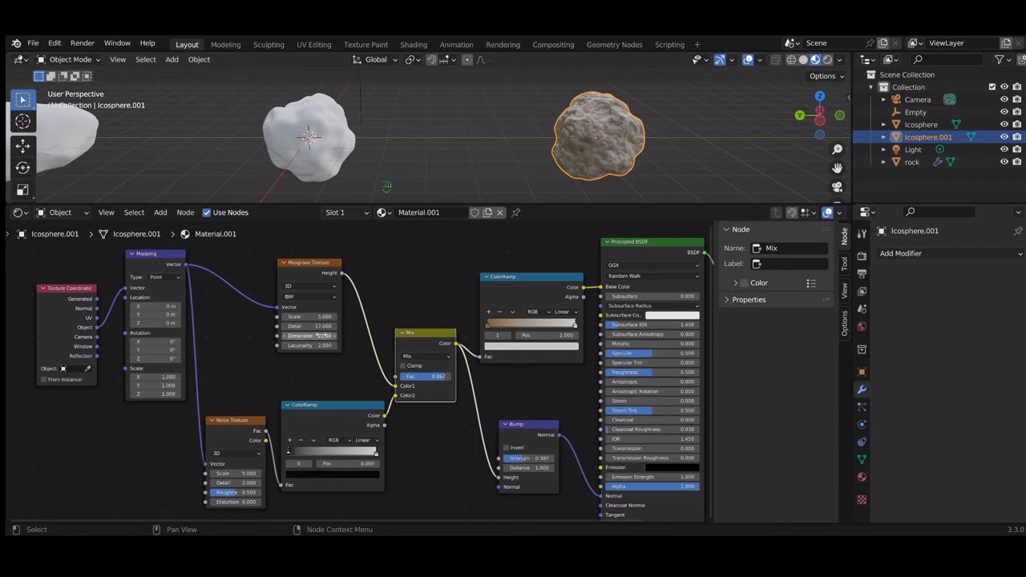
Set the Musgrave Texture's Dimension to 0, comparing it with a higher value.
left_click(321, 336)
type("0")
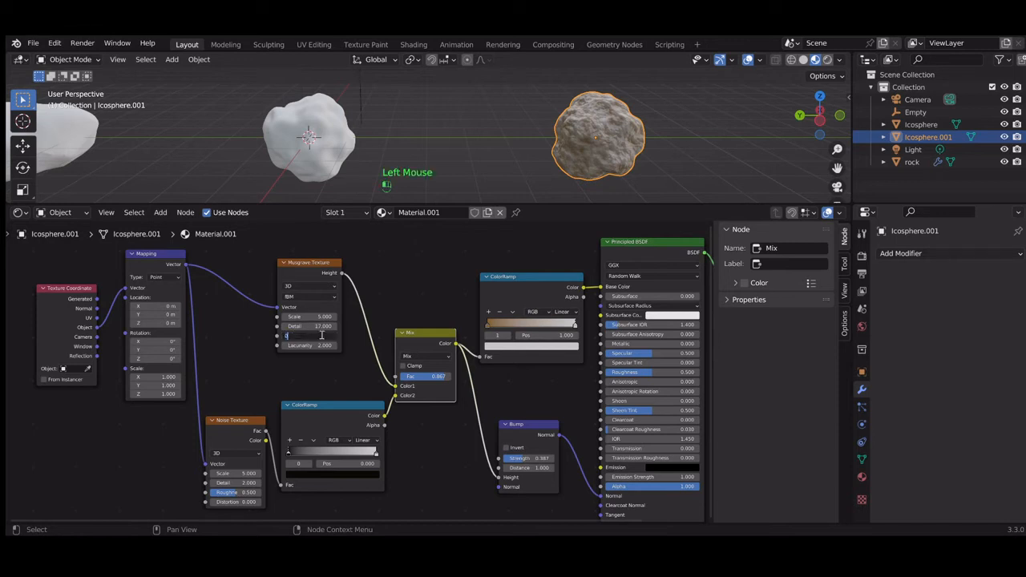
key("Return")
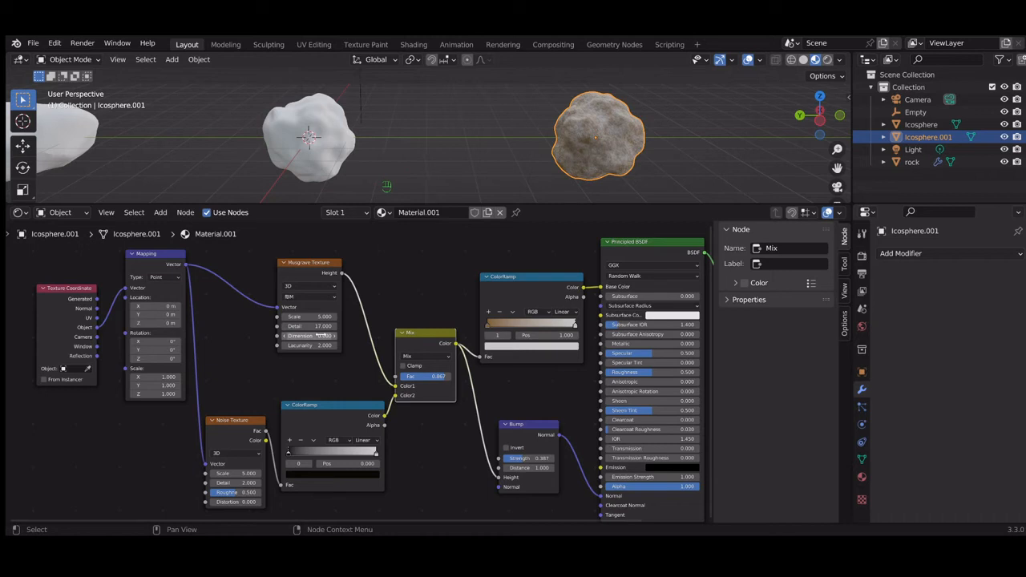
left_click(321, 336)
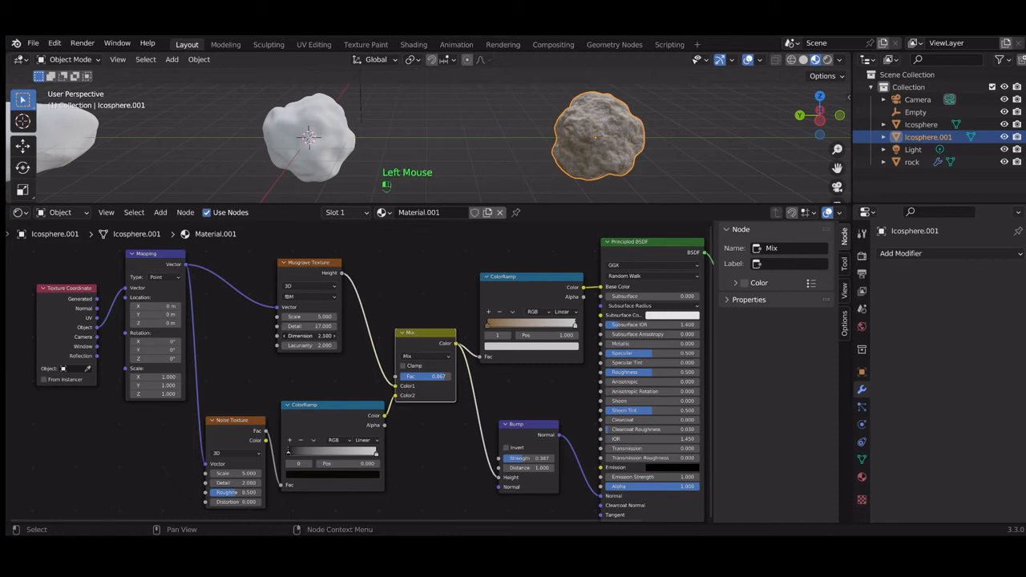
left_click_drag(336, 336, 319, 335)
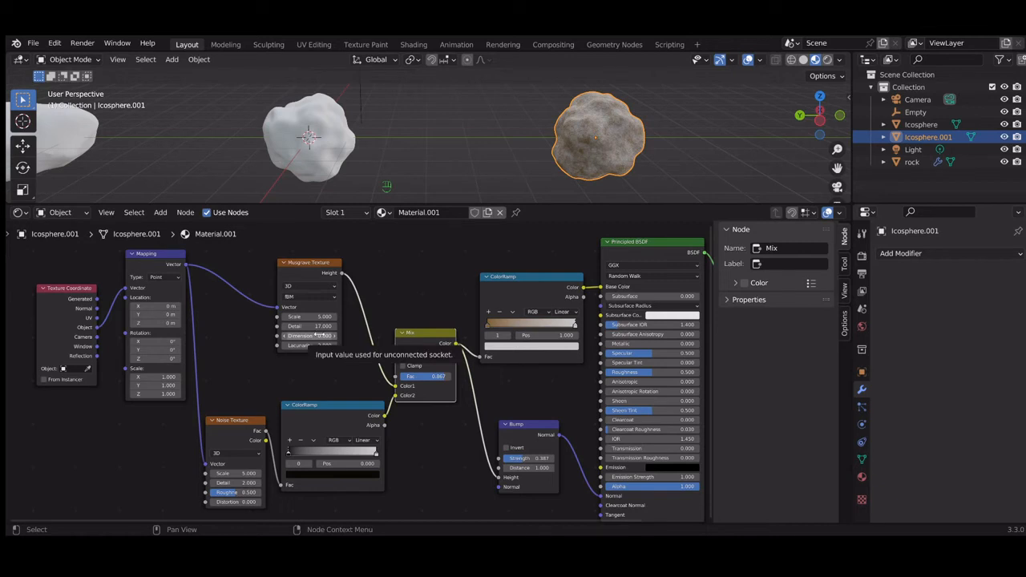
Adjust the Noise Texture's Scale and set its Detail to 15.
left_click(247, 473)
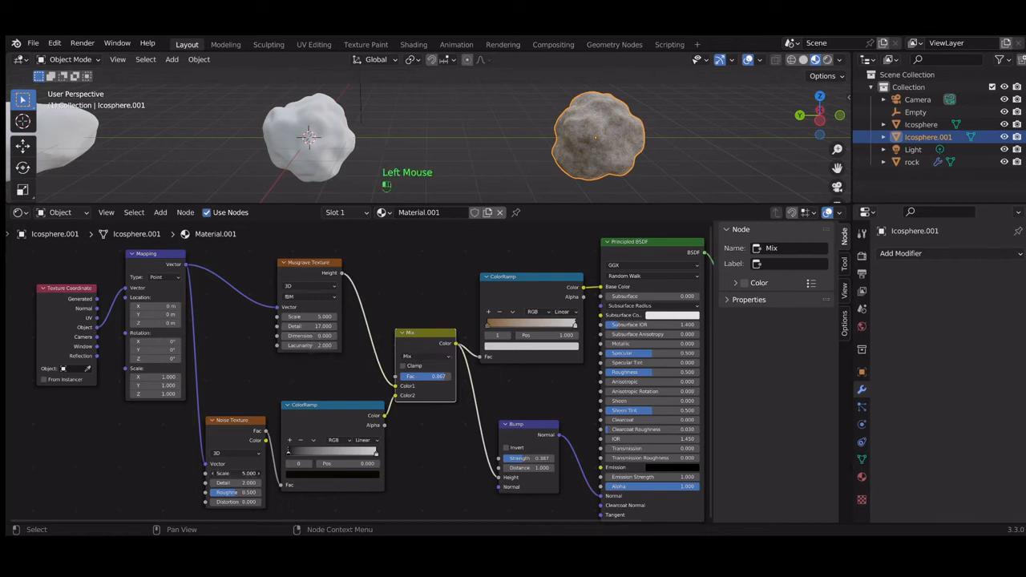
double_click(242, 473)
type("15")
key("Return")
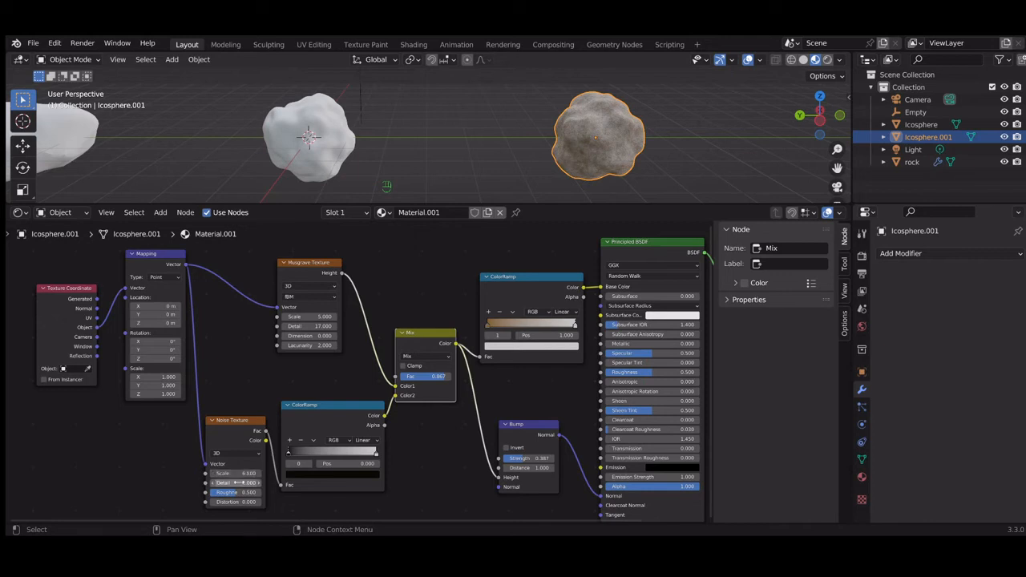
Set the Noise Texture's Detail to 16 and its Roughness to 0.647.
left_click(237, 482)
type("8")
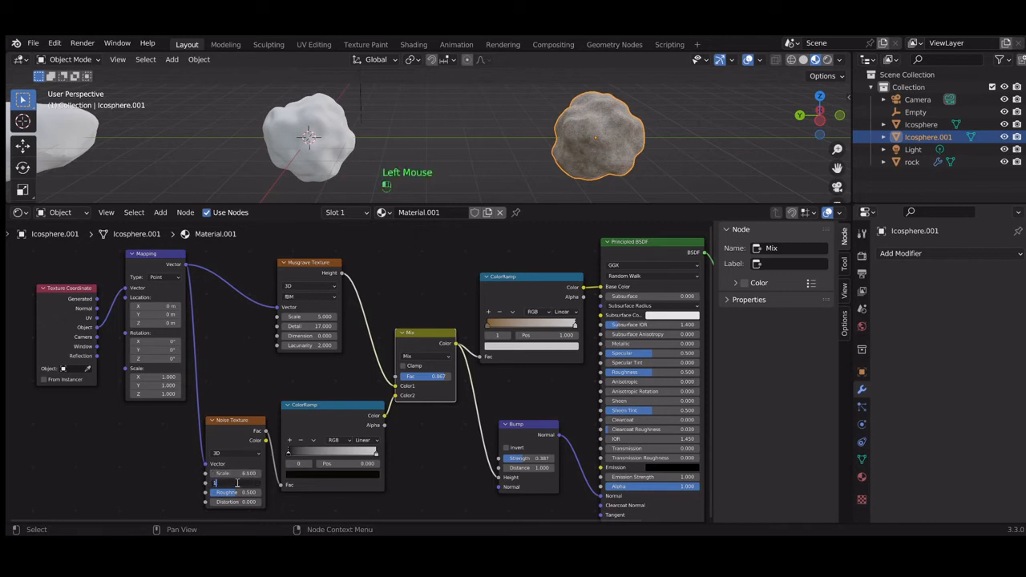
key("Return")
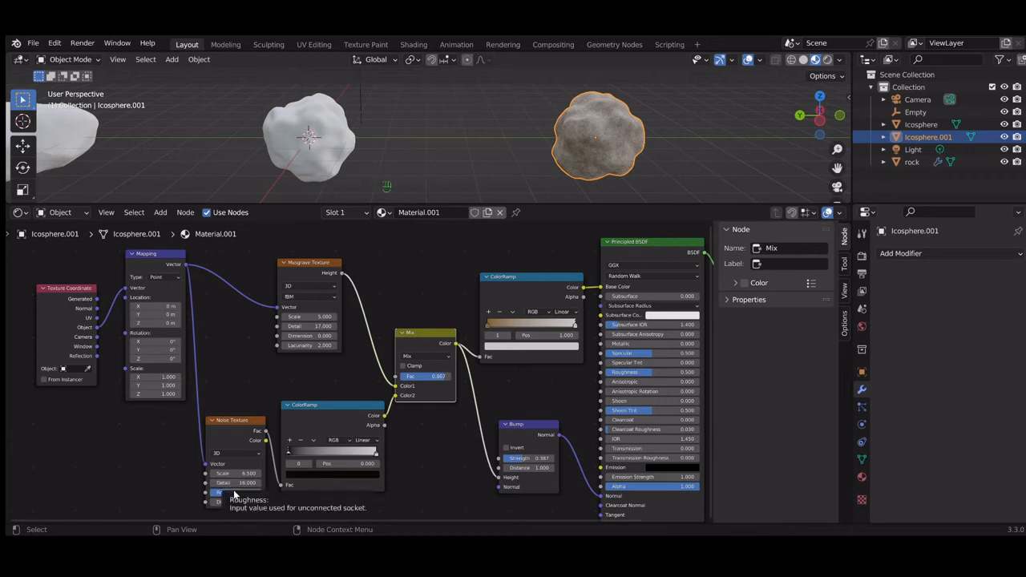
left_click(234, 494)
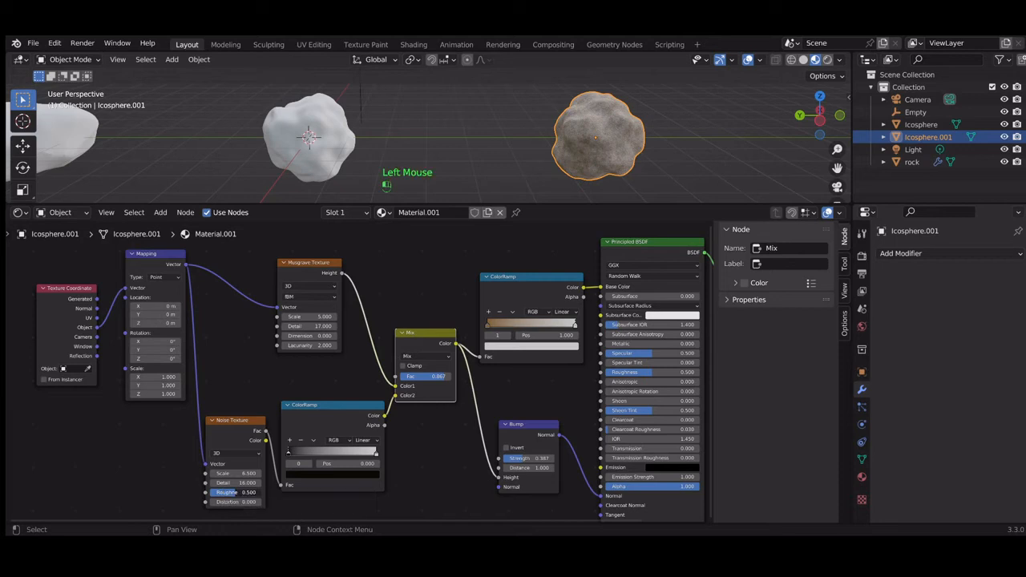
left_click_drag(234, 492, 242, 494)
Switch the viewport to Rendered shading and examine the textured rock up close.
left_click(828, 60)
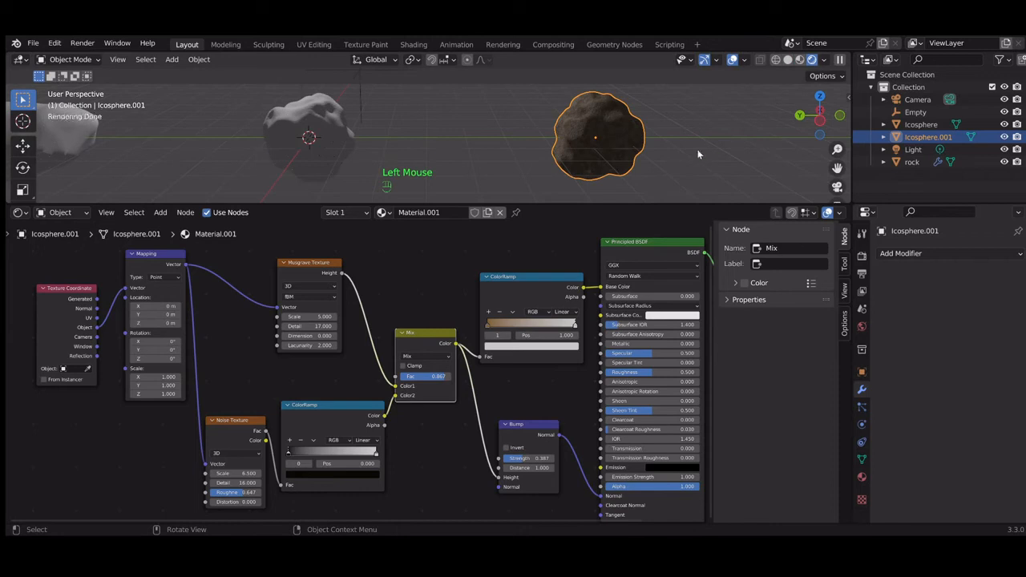
scroll(633, 162, "up", 2)
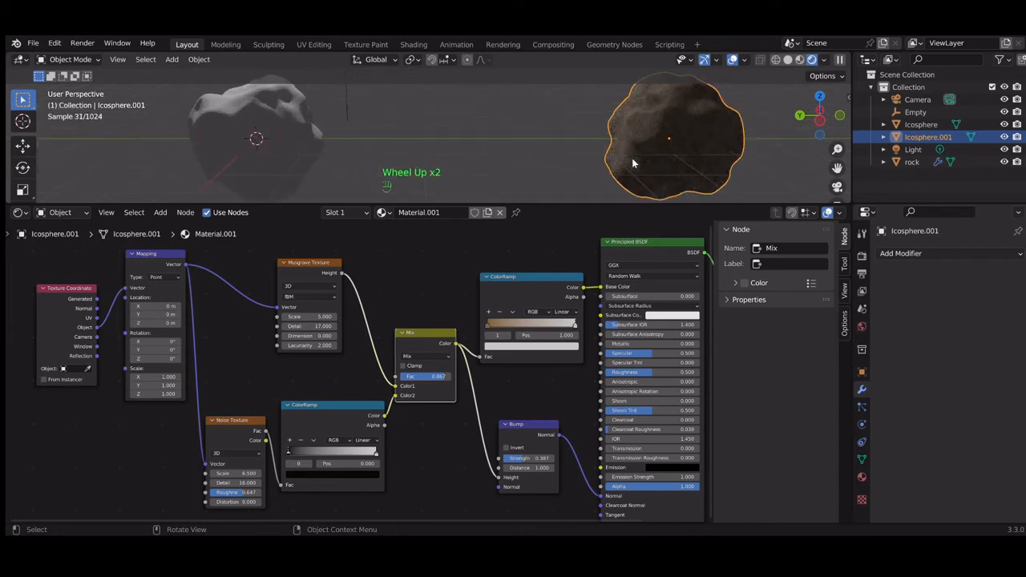
scroll(631, 163, "down", 1)
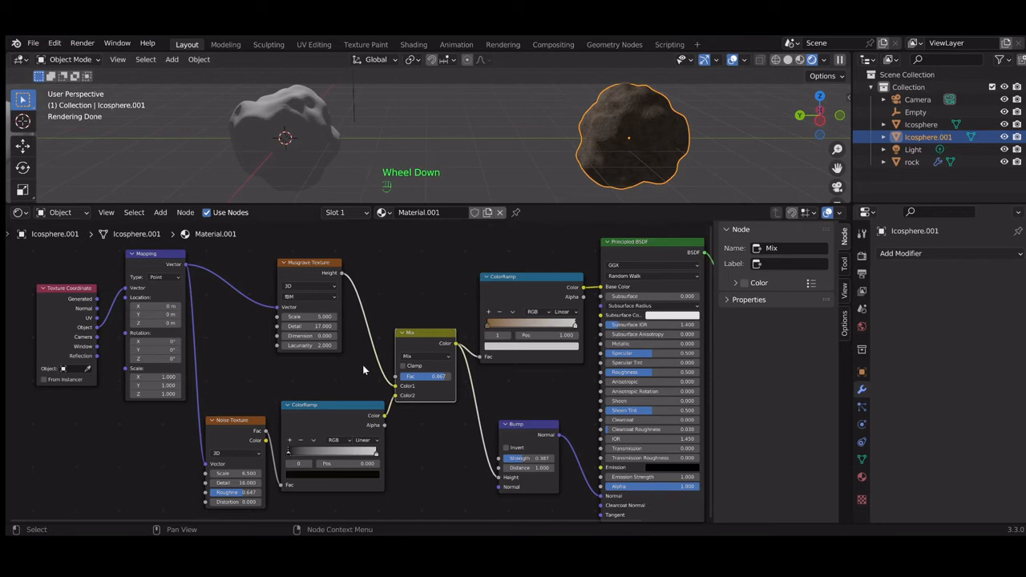
scroll(584, 137, "down", 2)
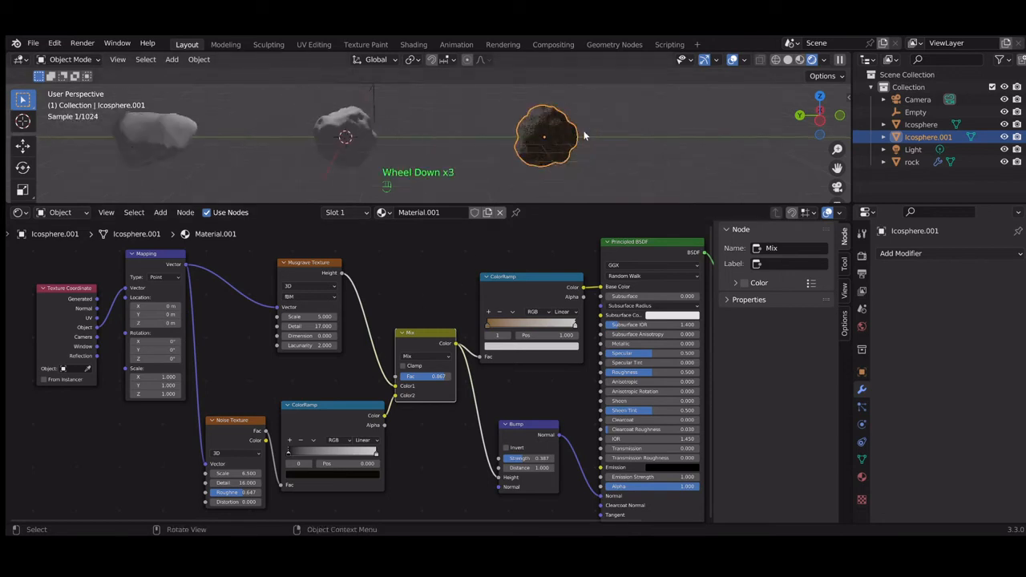
Move the scene light about -16.97 m along the global Y axis, past the textured rock.
scroll(583, 136, "down", 7)
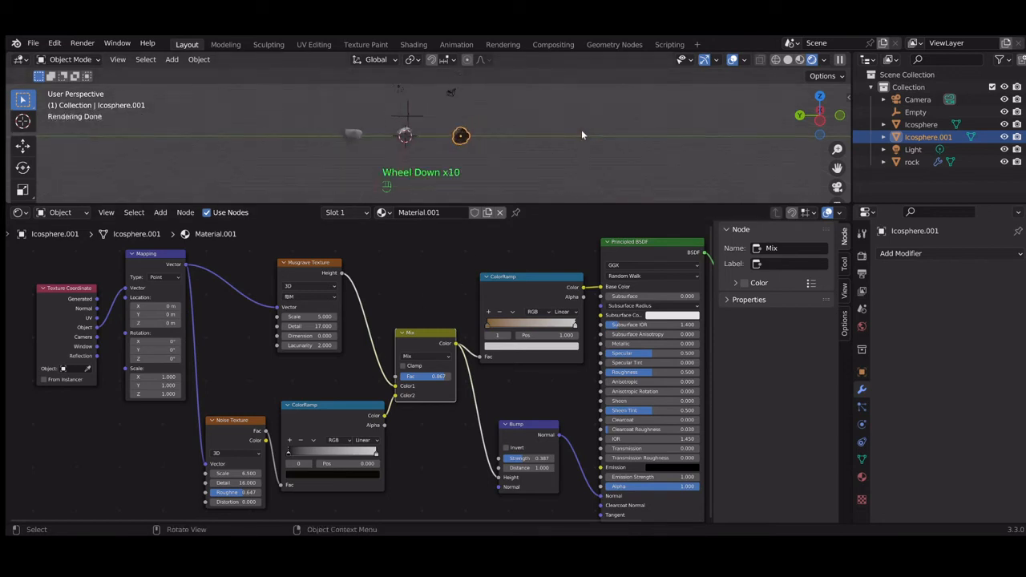
scroll(582, 135, "down", 1)
left_click(411, 108)
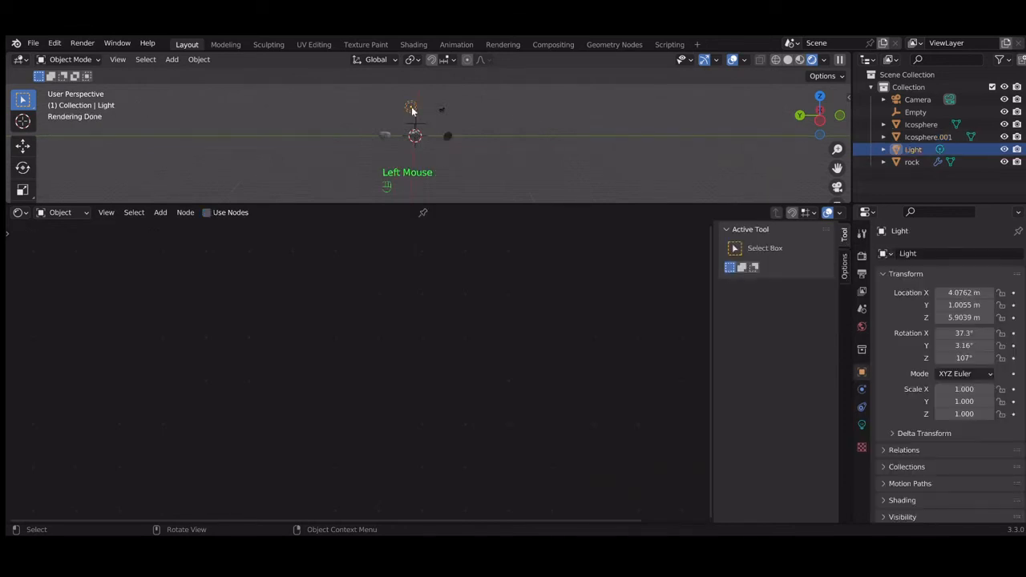
key("g")
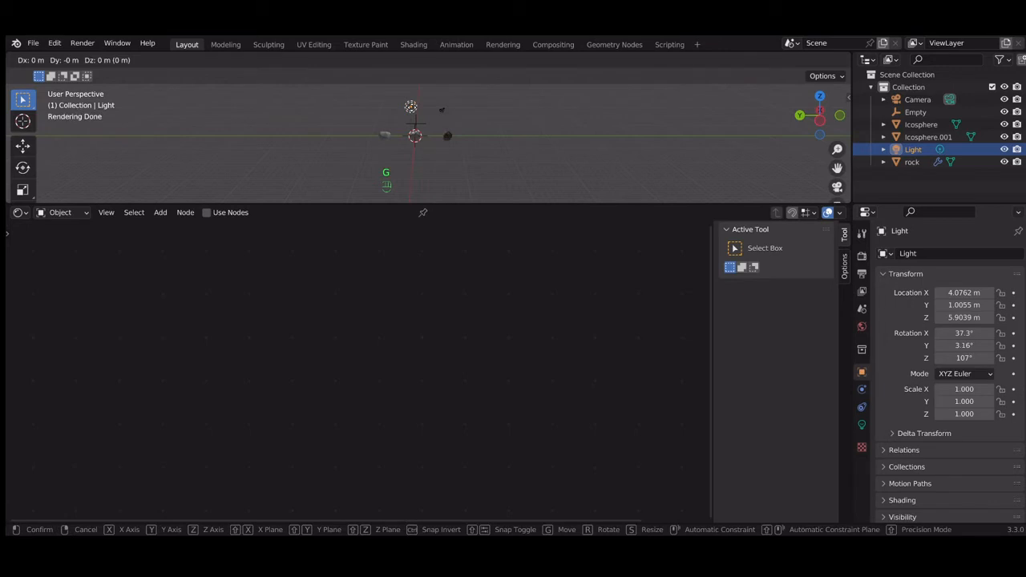
key("y")
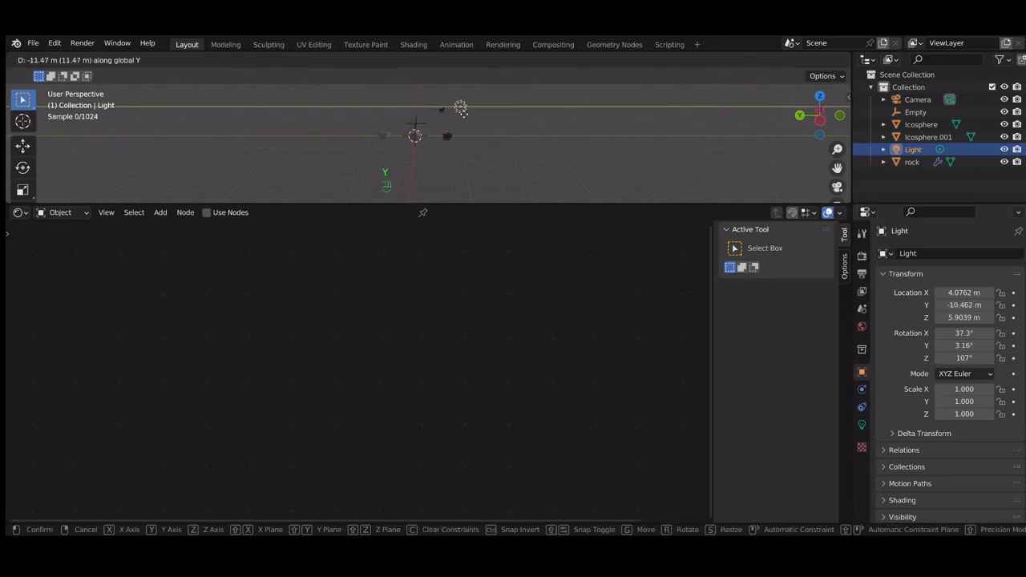
left_click(485, 113)
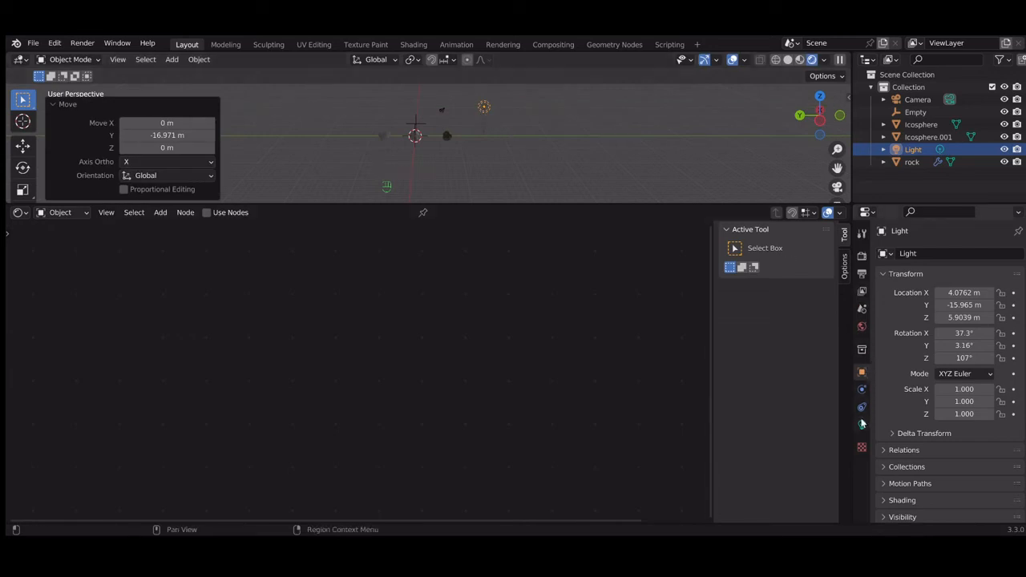
Change the light's type to Area and set its power to 1500 W.
left_click(861, 424)
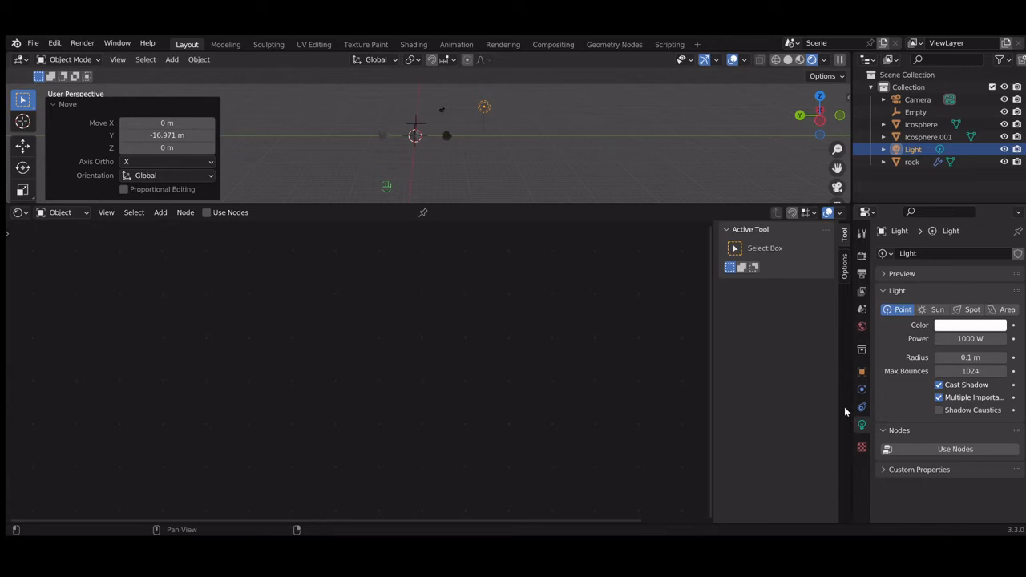
left_click(861, 407)
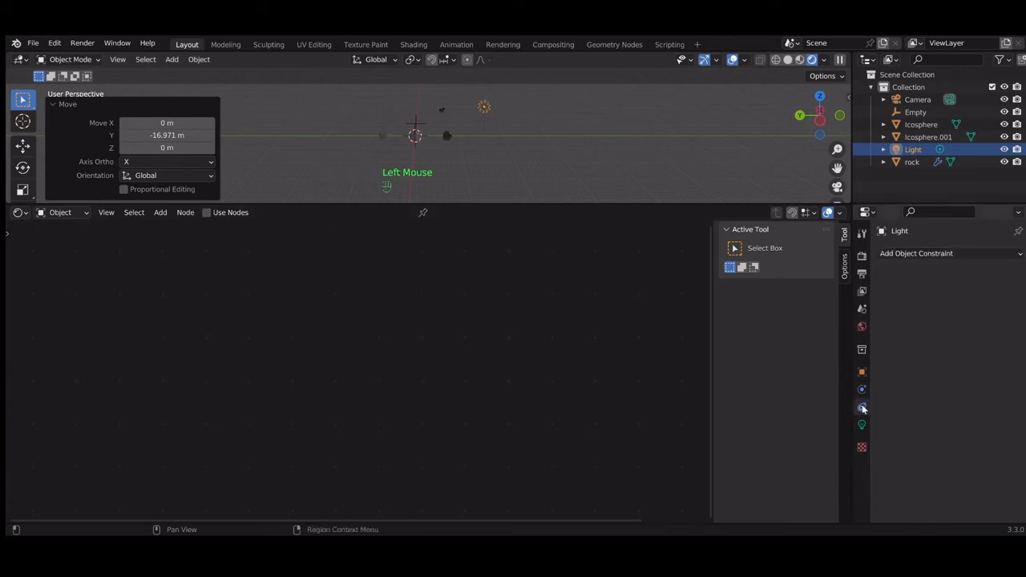
left_click(861, 425)
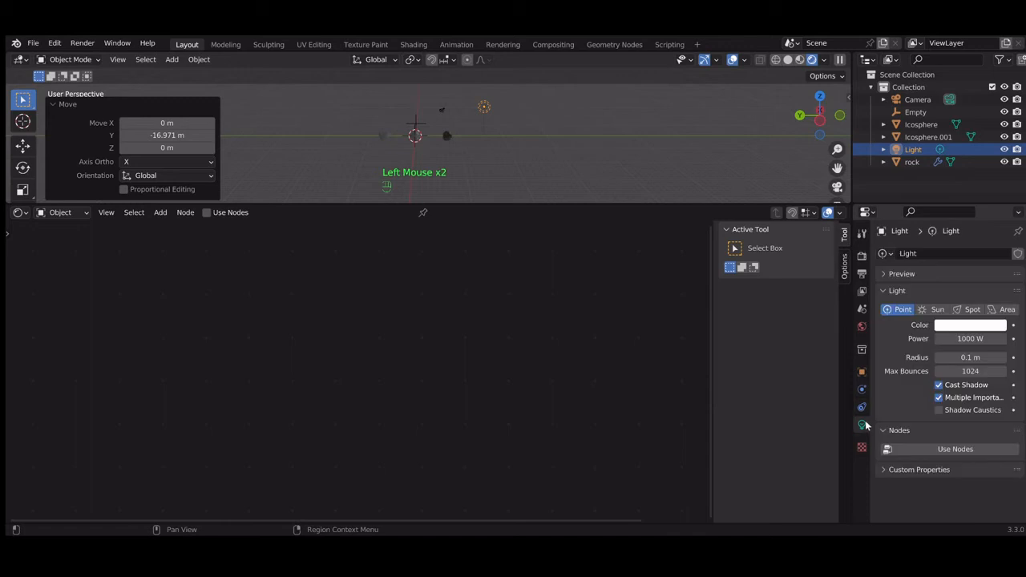
left_click(1002, 311)
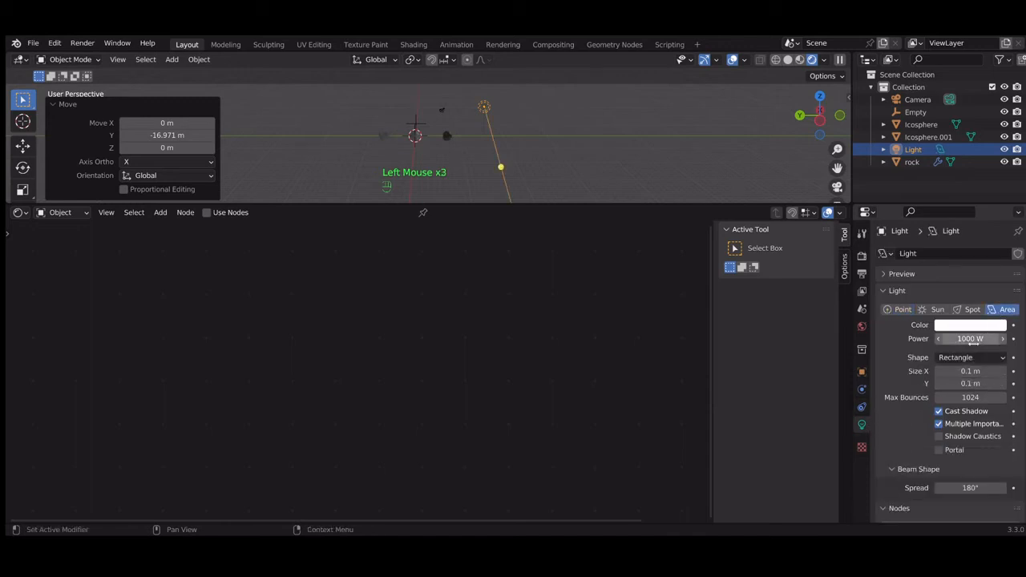
left_click(966, 358)
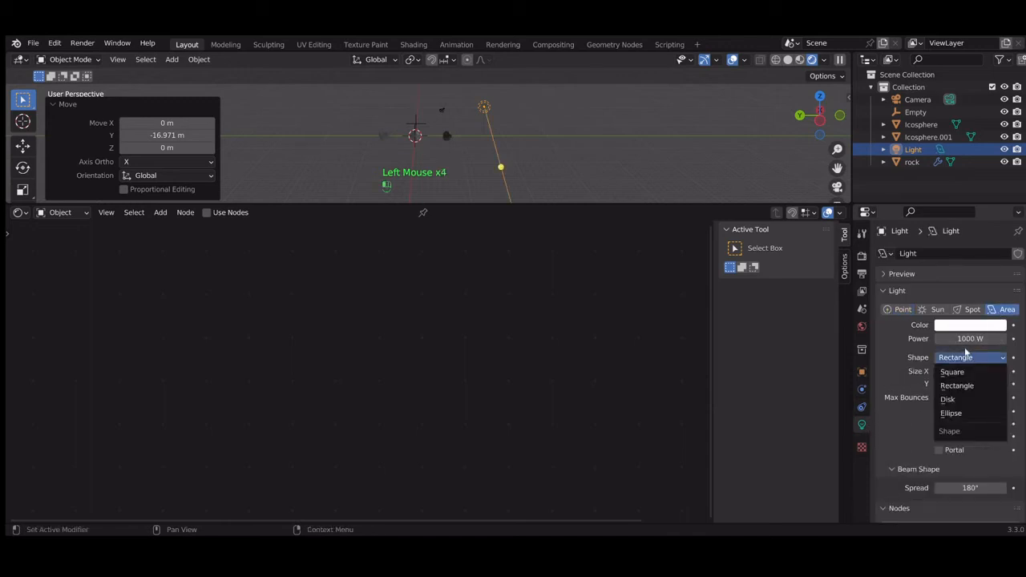
left_click(965, 338)
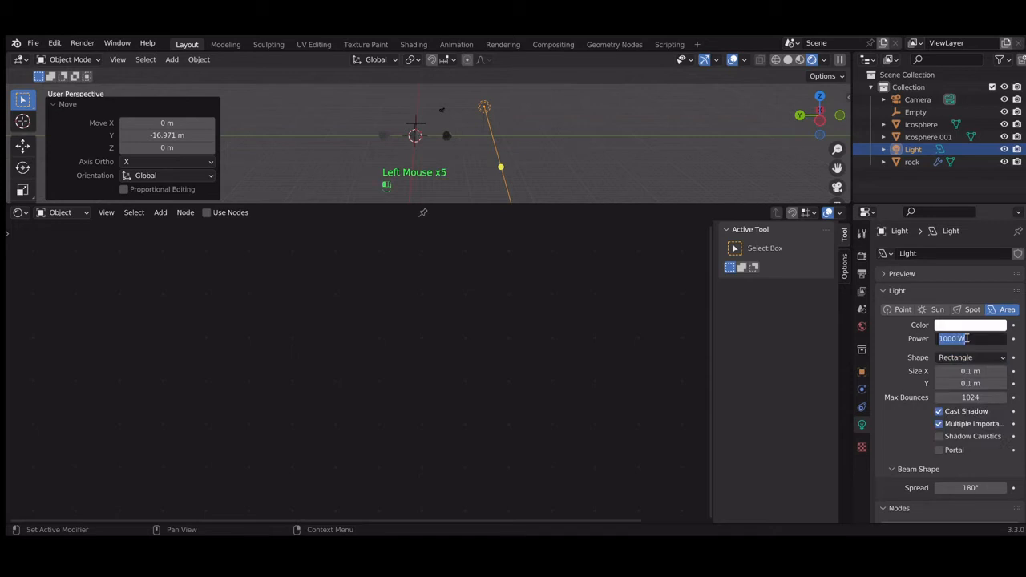
type("1500")
key("Return")
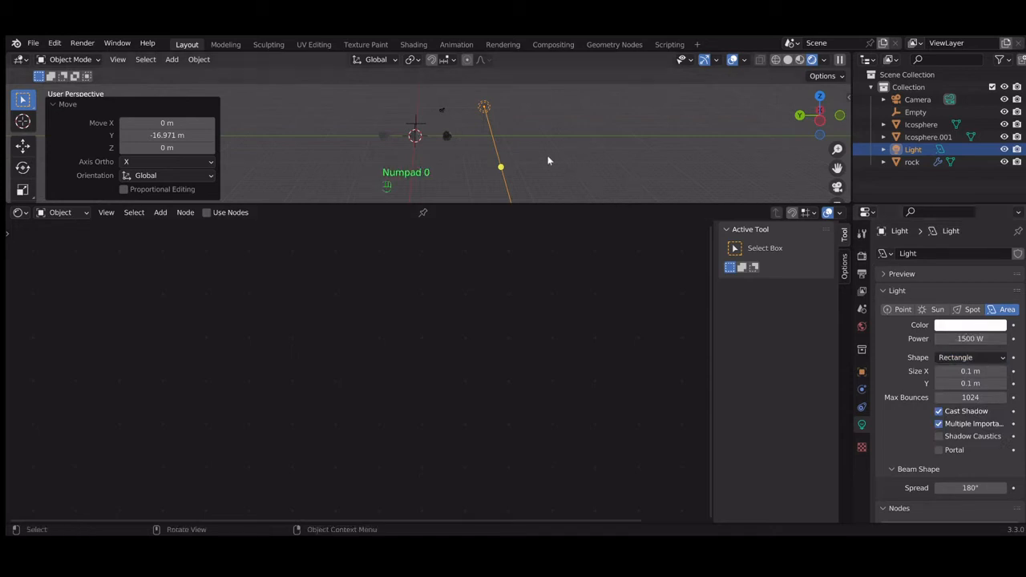
Aim the area light toward the row of rocks, refining its direction in top view.
left_click_drag(502, 162, 428, 132)
key("KP_7")
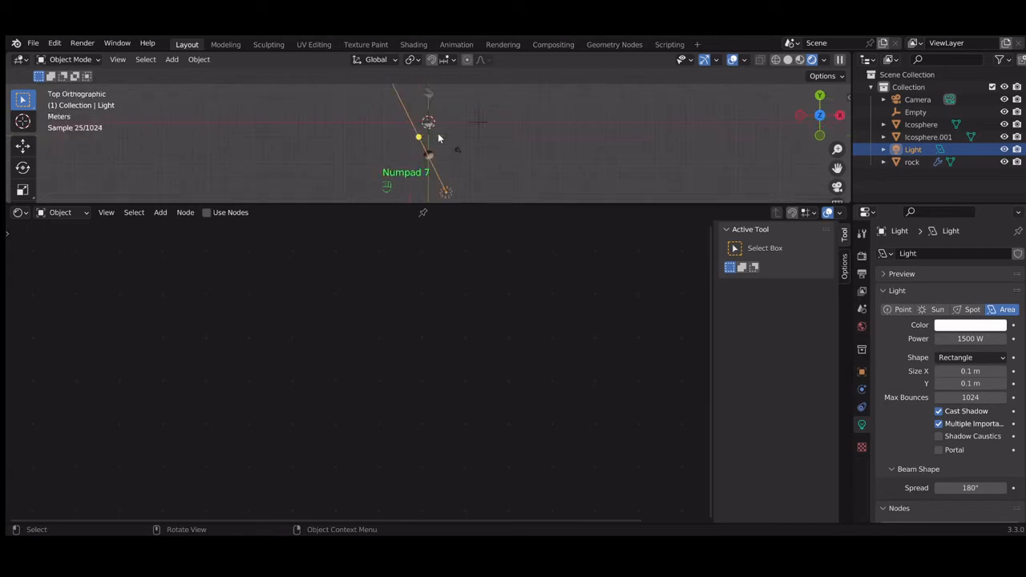
left_click_drag(420, 136, 434, 135)
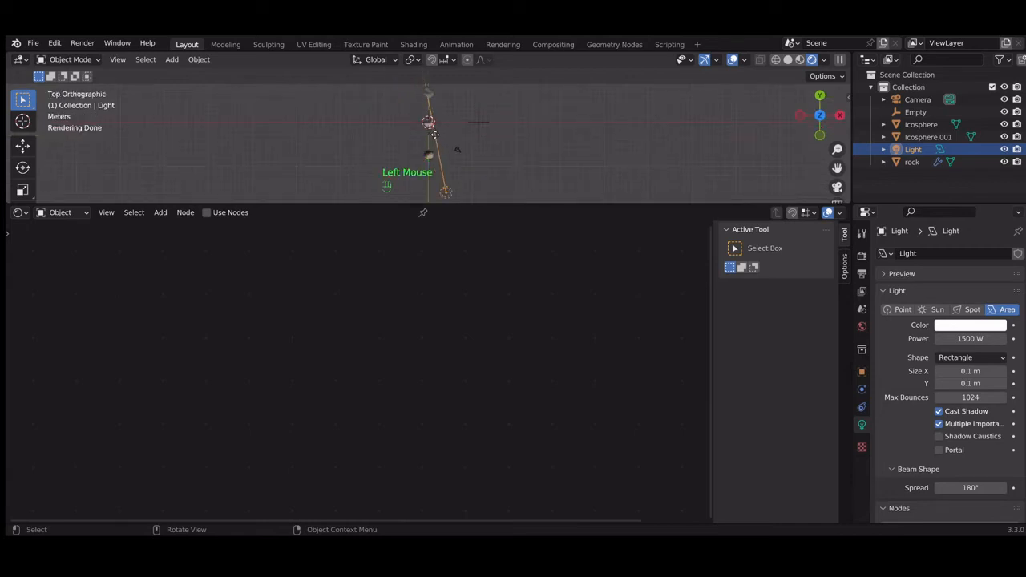
Check the area light's aim and its effect on the rocks from the right, front and several rotated views.
key("KP_3")
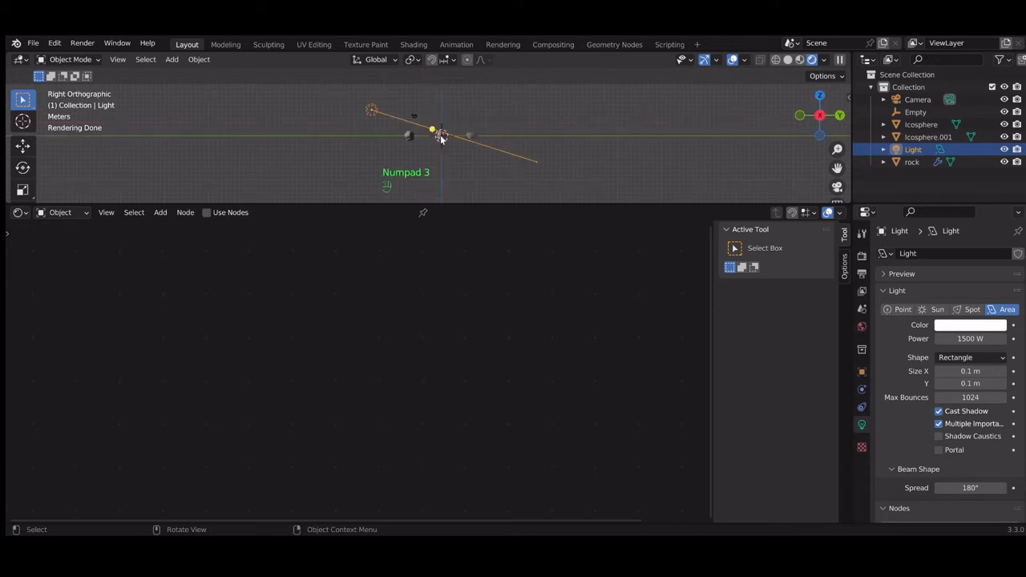
key("KP_1")
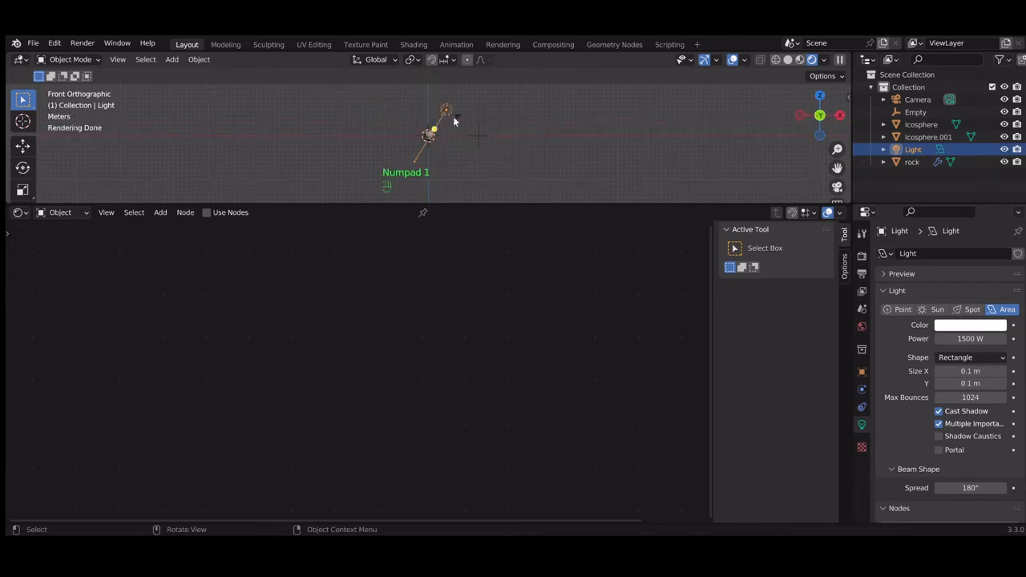
key("KP_3")
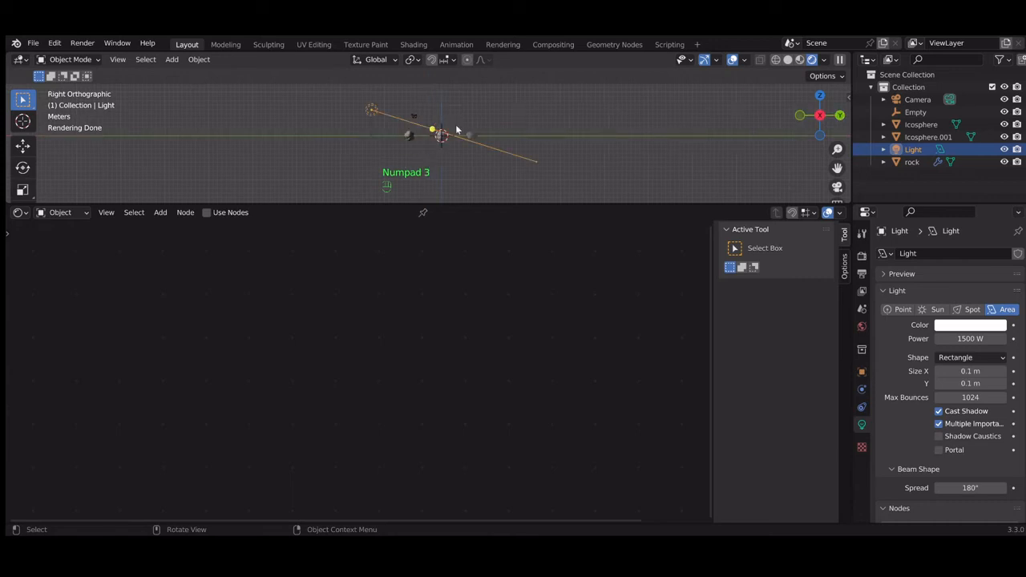
scroll(457, 130, "up", 7)
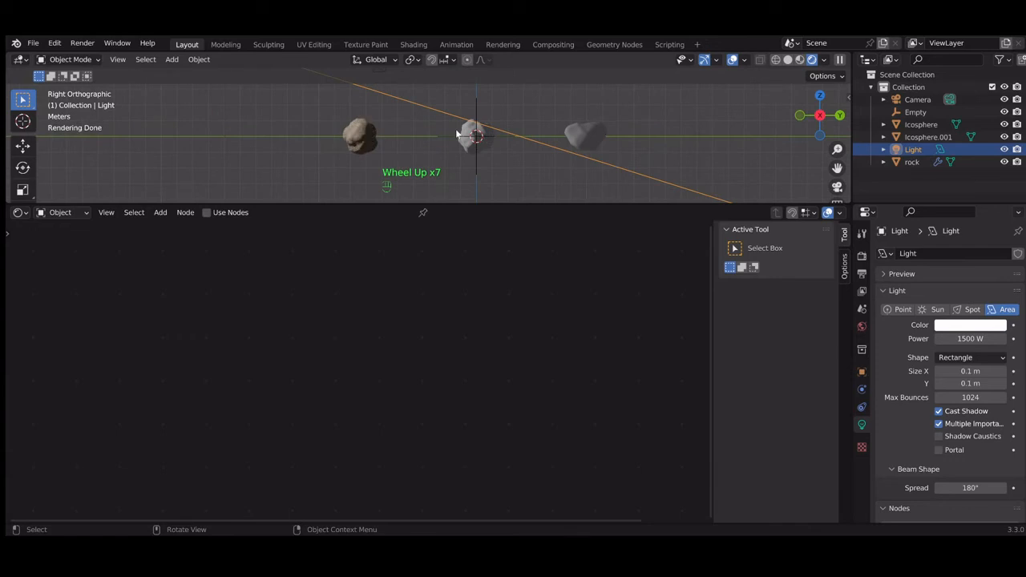
scroll(344, 136, "up", 1)
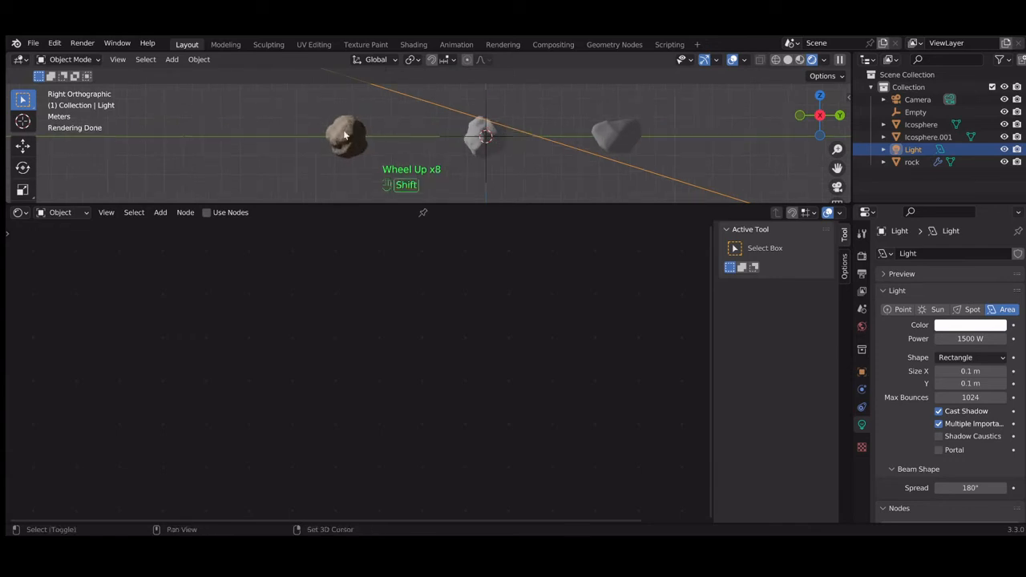
key("shift+KP_3")
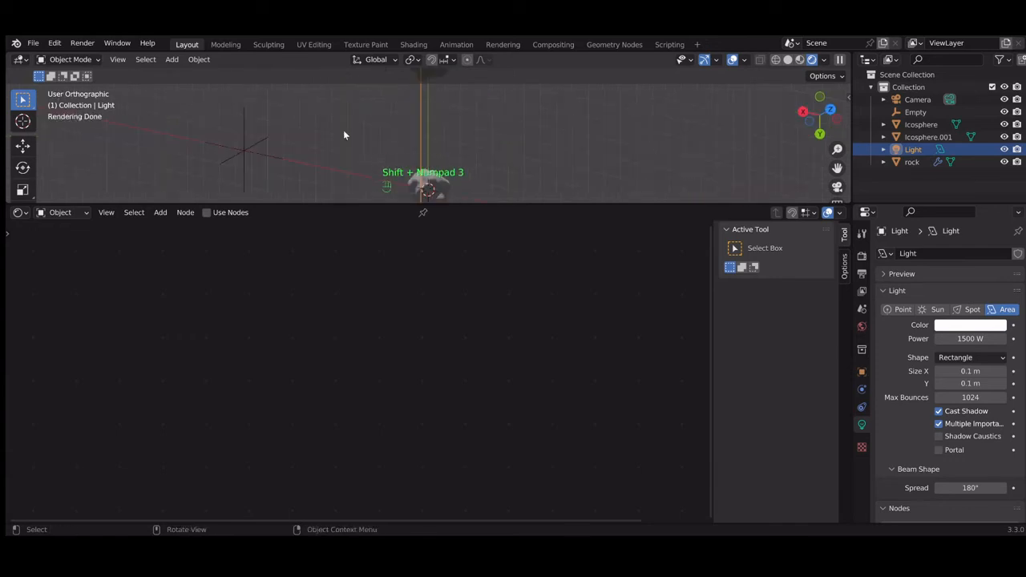
scroll(391, 136, "down", 2)
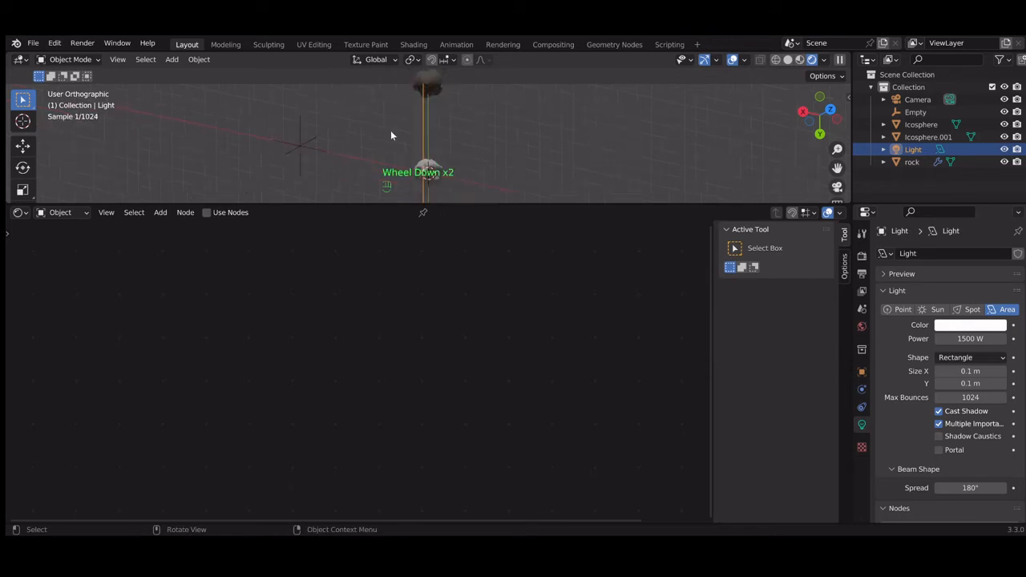
scroll(391, 136, "down", 4)
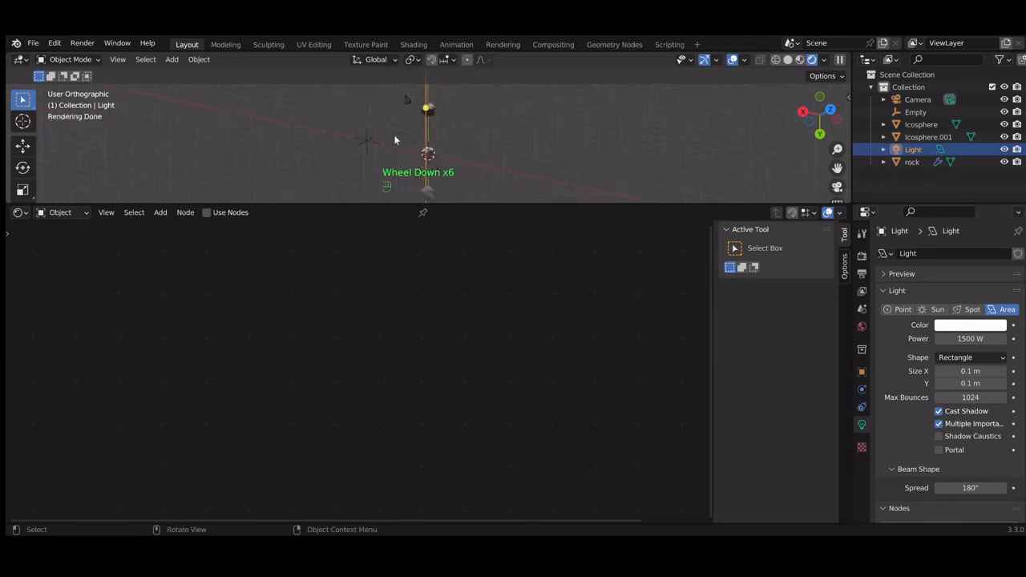
key("shift+KP_1")
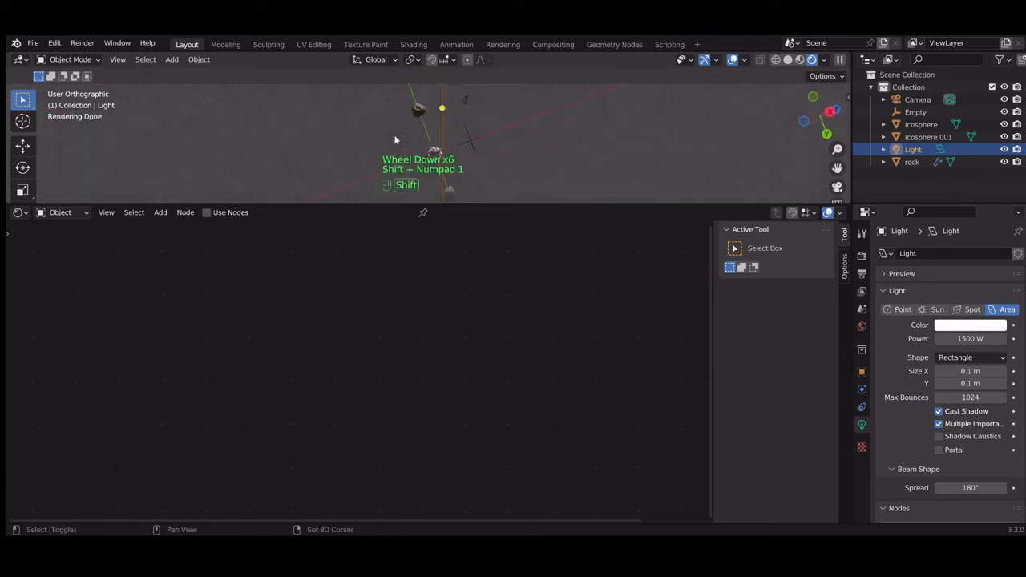
key("shift+KP_1")
key("KP_1")
key("KP_1")
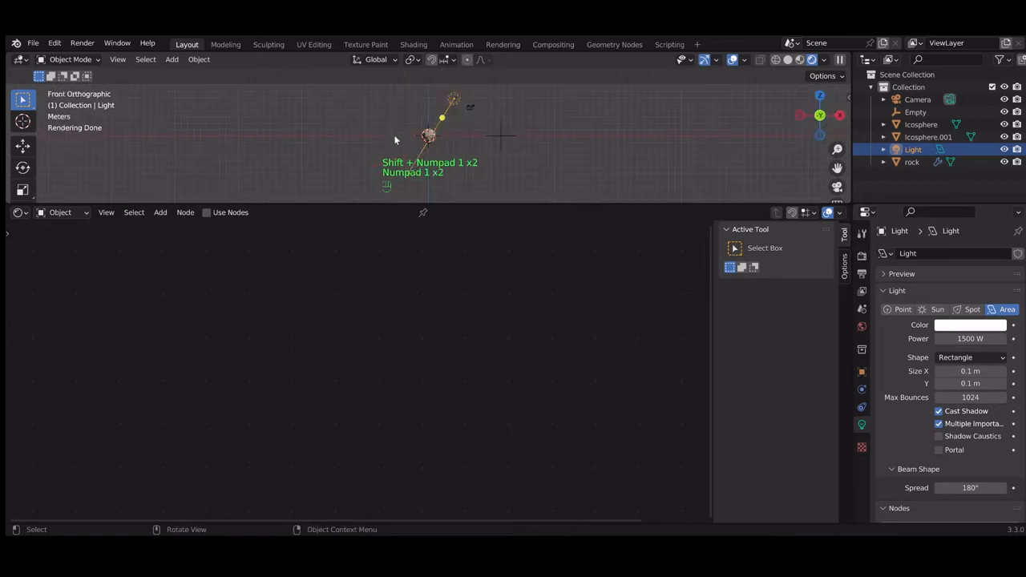
key("KP_1")
key("KP_4")
key("KP_4")
key("KP_4")
key("KP_4")
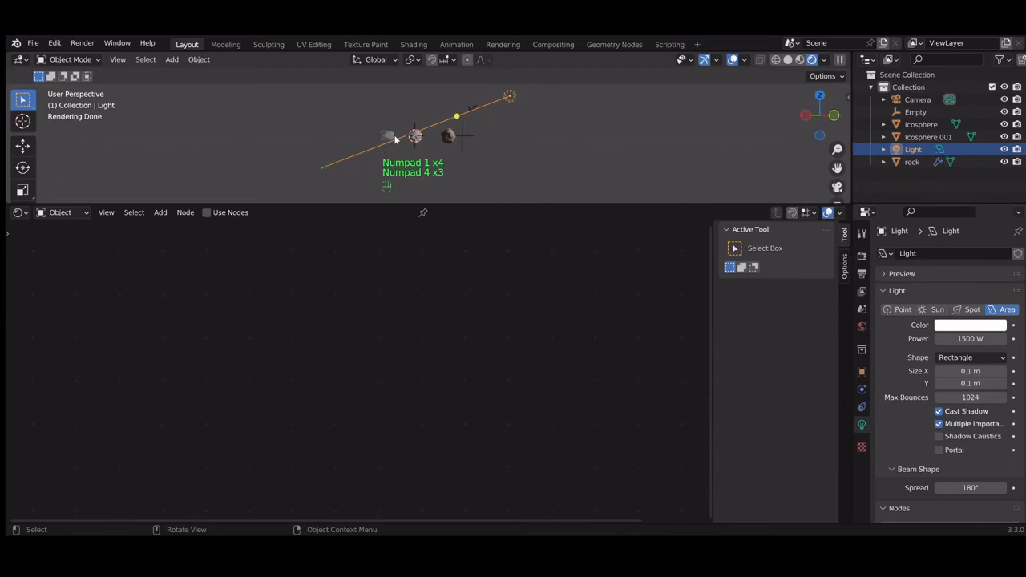
Select the textured rock, Icosphere.001, to bring its material nodes back into the Shader Editor.
scroll(422, 148, "up", 6)
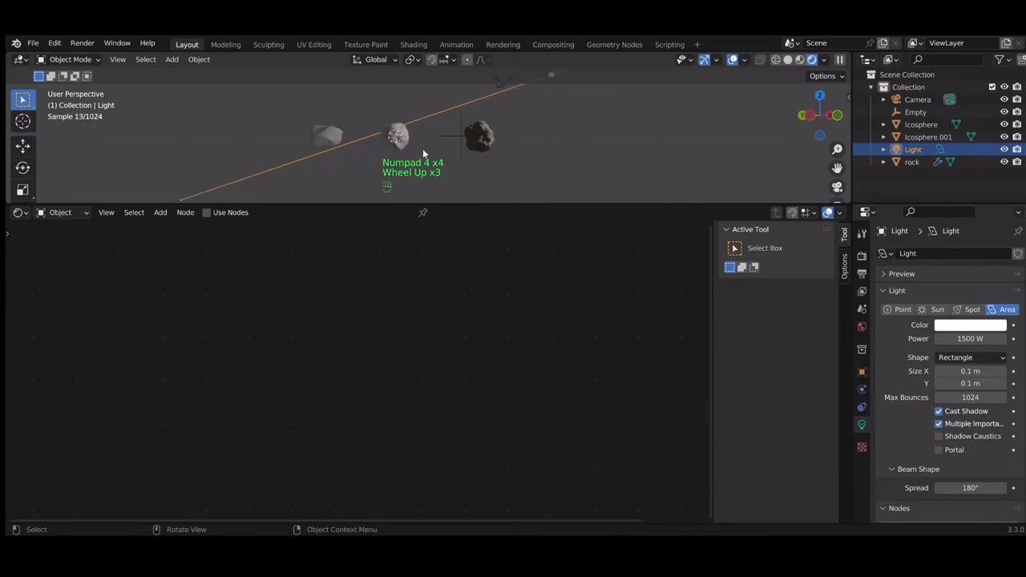
scroll(423, 154, "up", 3)
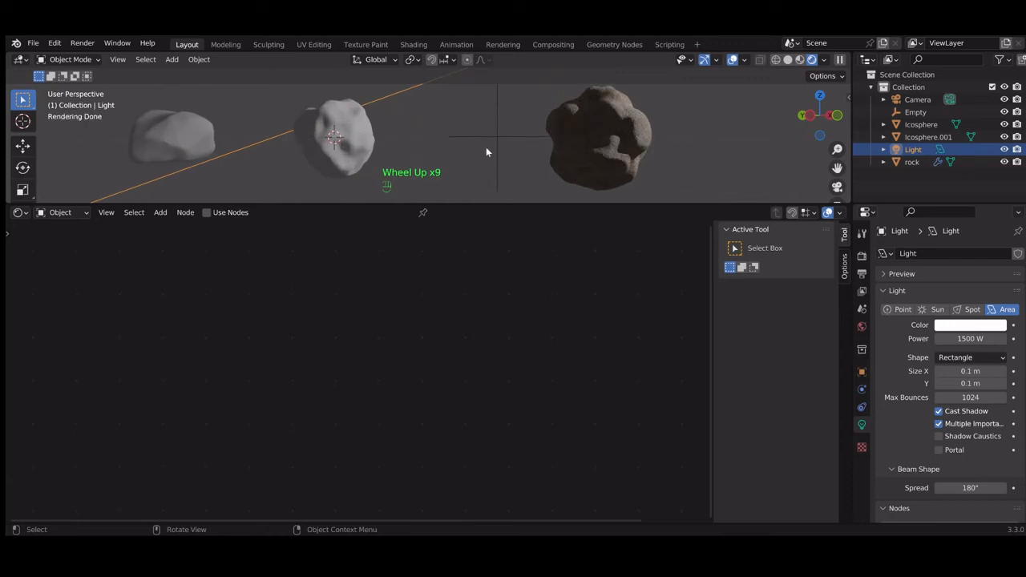
left_click(592, 135)
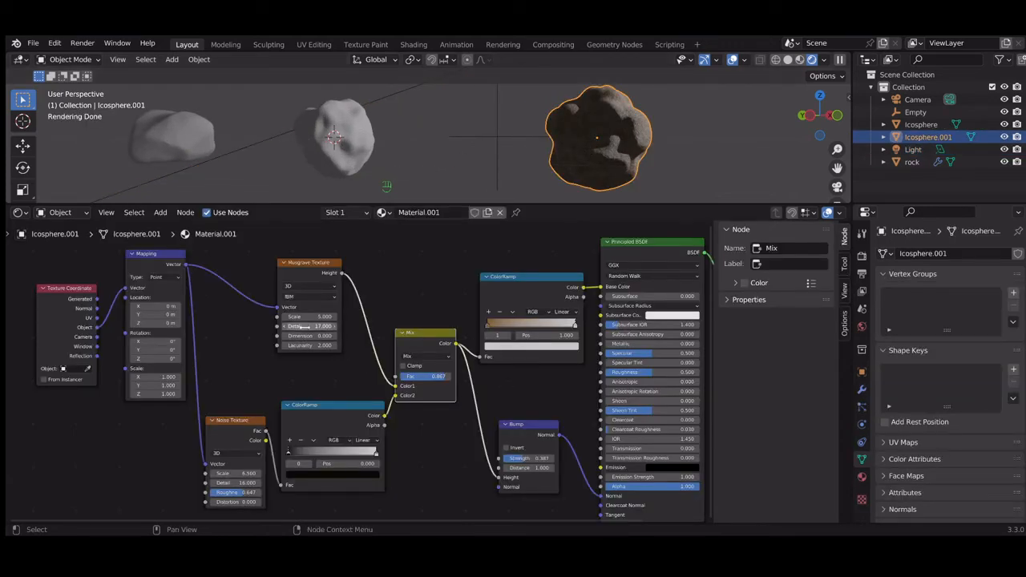
Try a Dimension of 2.3 on the Musgrave Texture and inspect the rock's surface up close.
left_click_drag(300, 335, 315, 335)
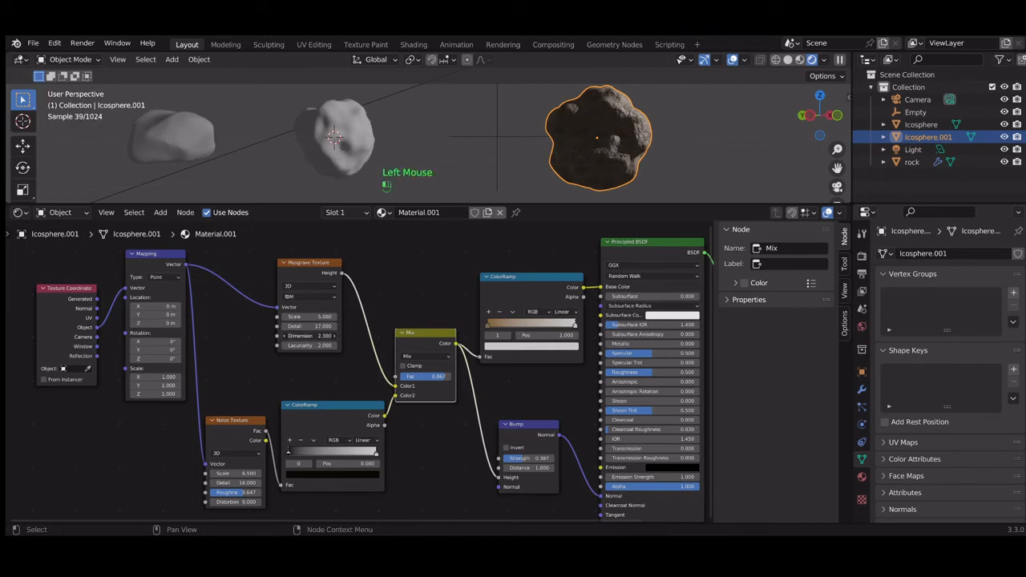
scroll(582, 167, "up", 2)
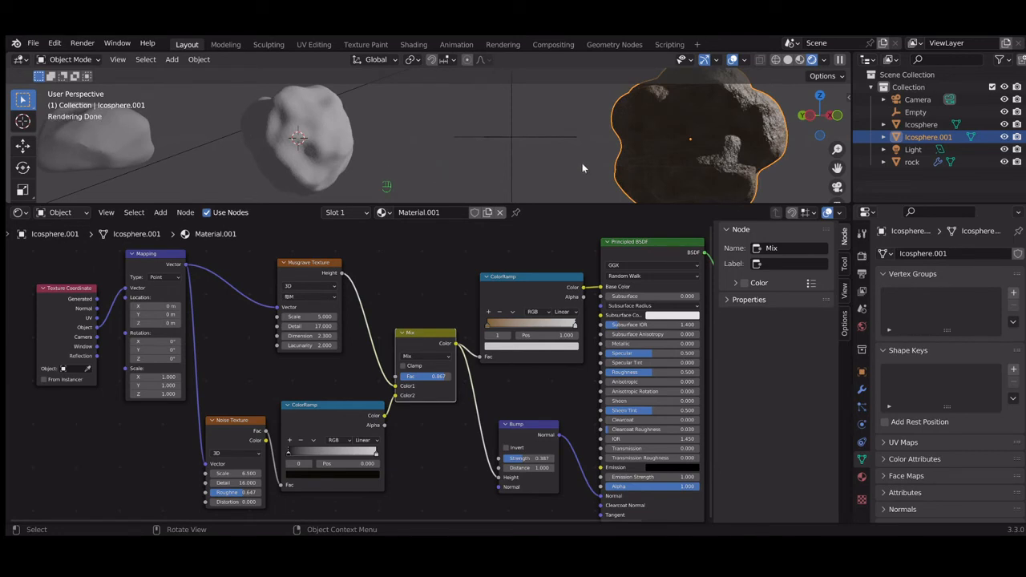
scroll(583, 166, "down", 1)
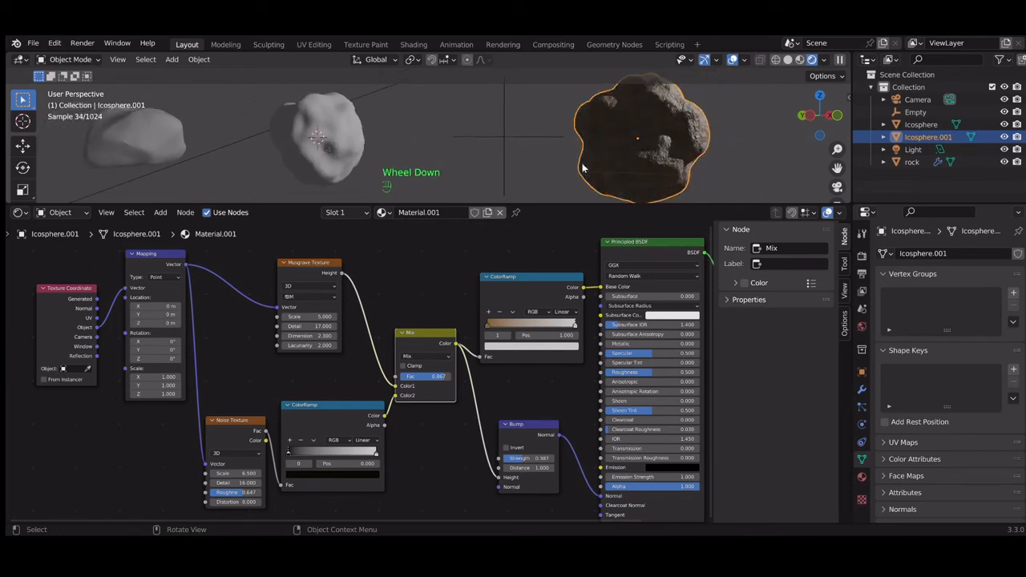
Recolour the brown first stop of the Base Color's ColorRamp to a dark neutral grey with hue and saturation 0.
left_click(486, 326)
left_click(503, 353)
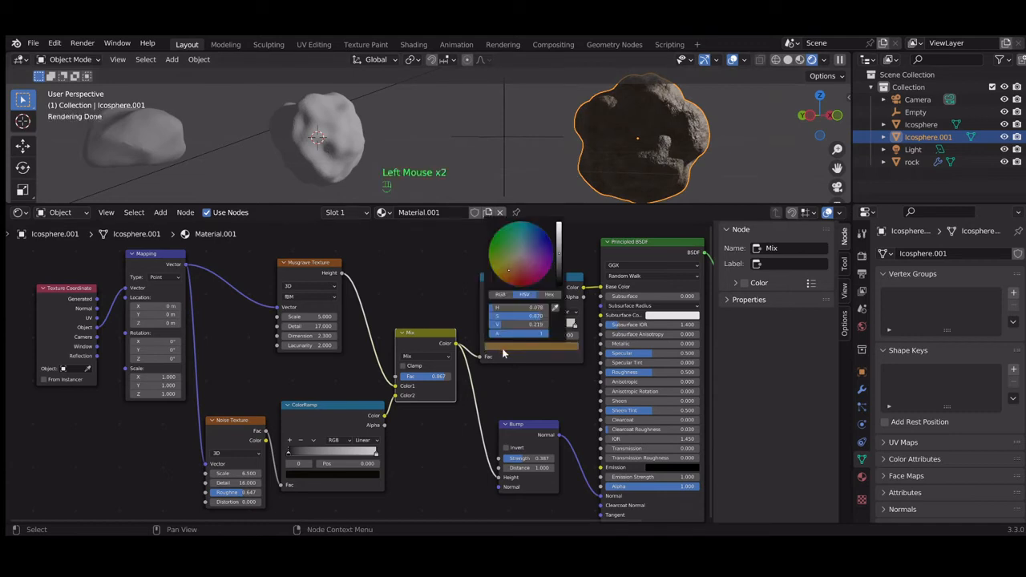
left_click(519, 254)
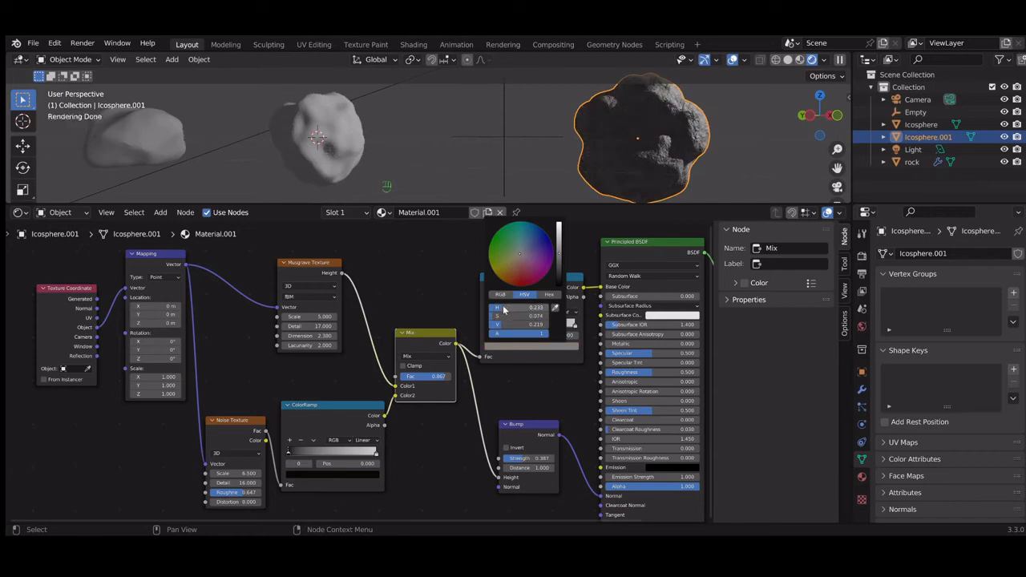
left_click_drag(504, 307, 550, 325)
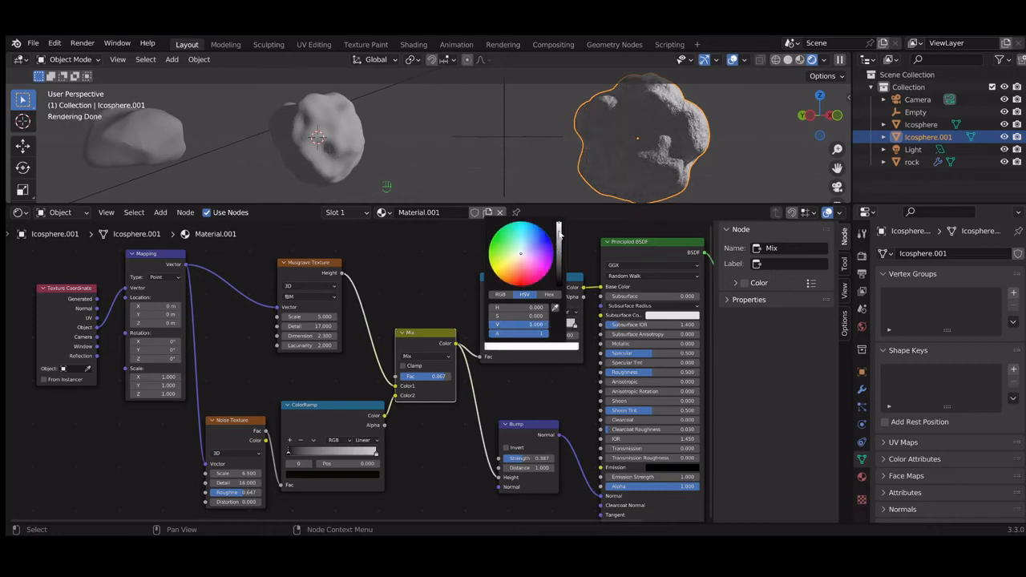
left_click_drag(559, 239, 560, 265)
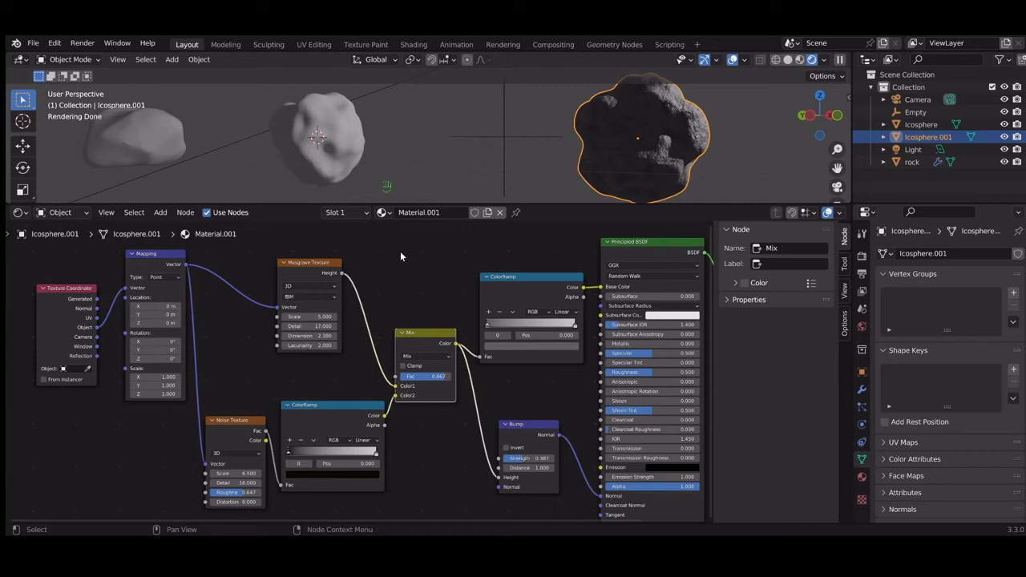
Set the Noise Texture's Distortion to 4 and enlarge the 3D viewport to inspect the rock.
left_click(248, 502)
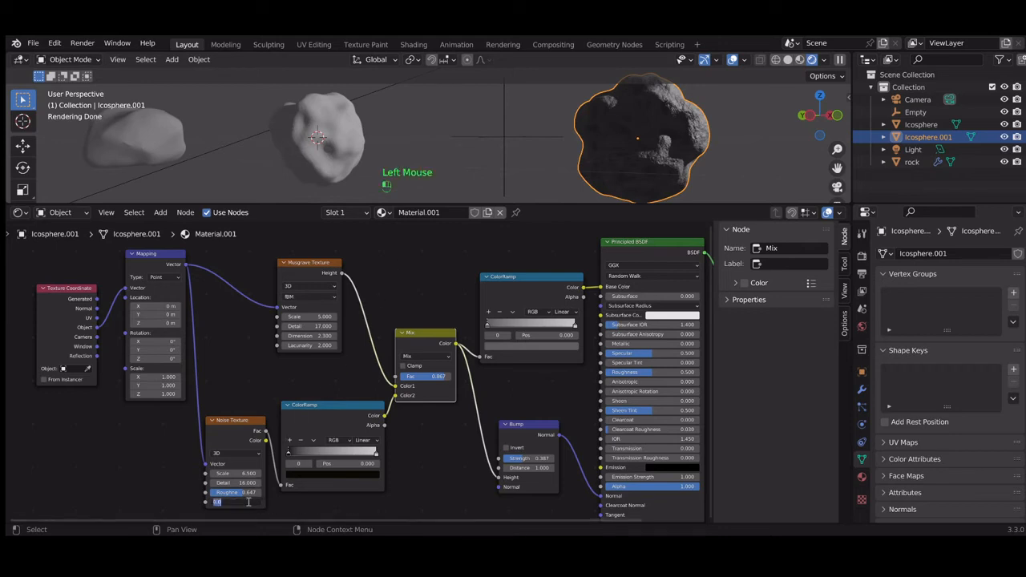
type("1")
key("Return")
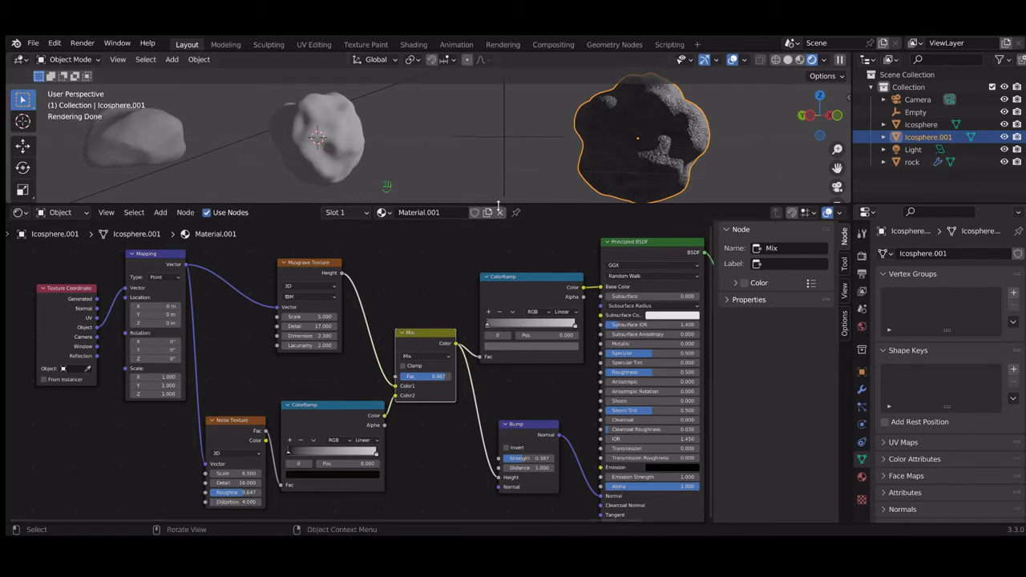
left_click_drag(496, 203, 500, 279)
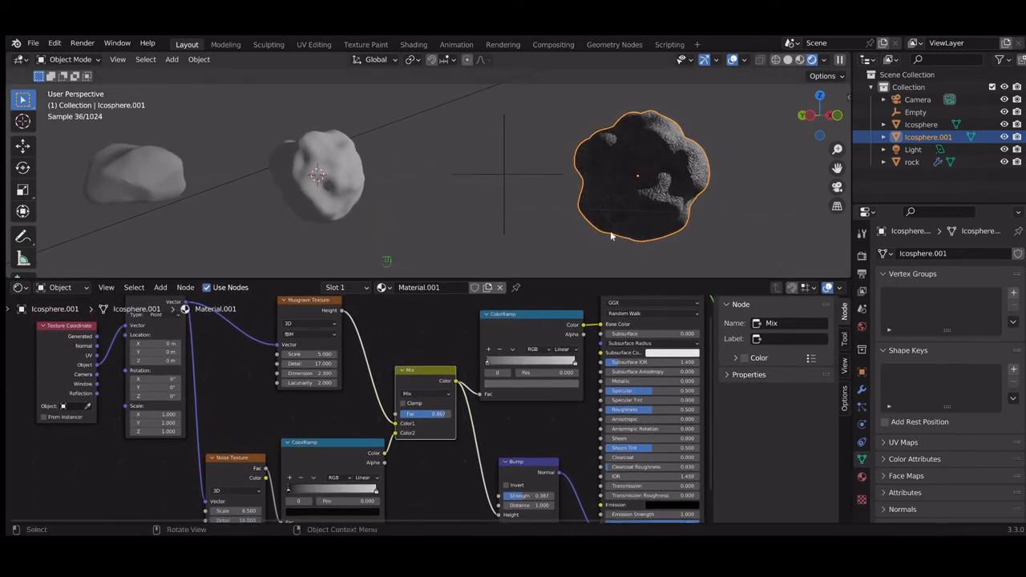
scroll(618, 233, "up", 1)
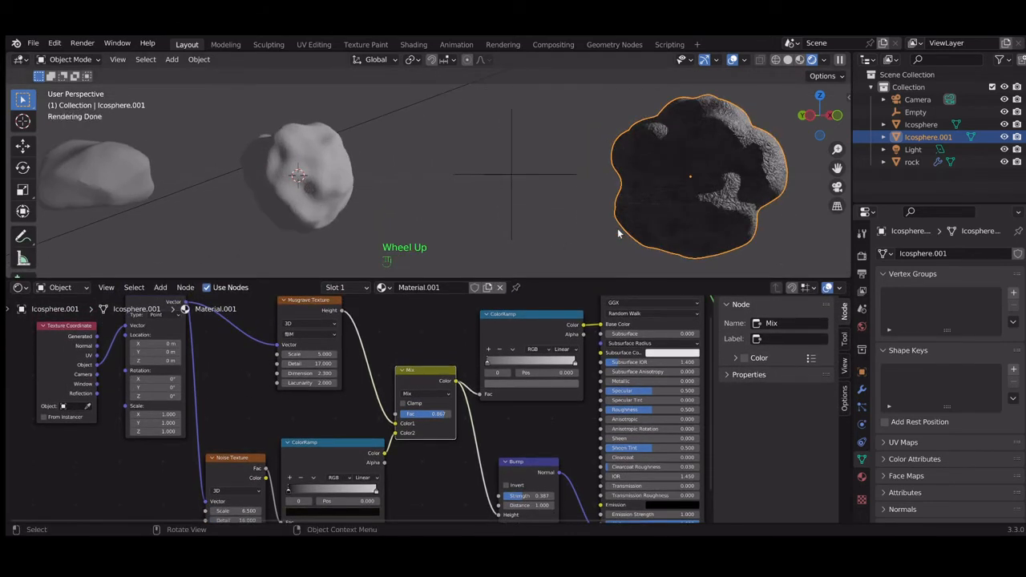
scroll(618, 233, "down", 1)
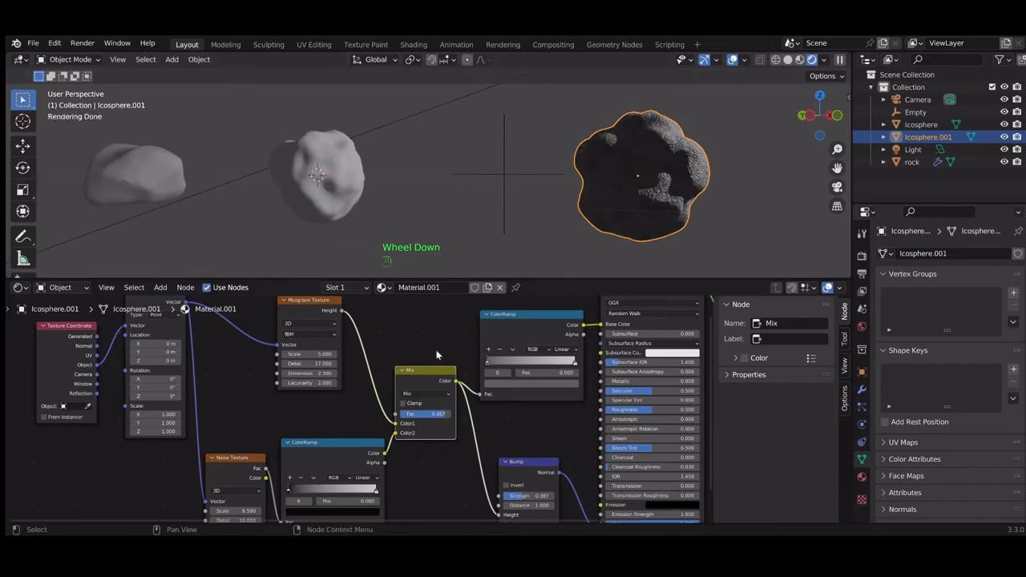
Set the Musgrave Texture's Dimension to 0.
left_click(310, 373)
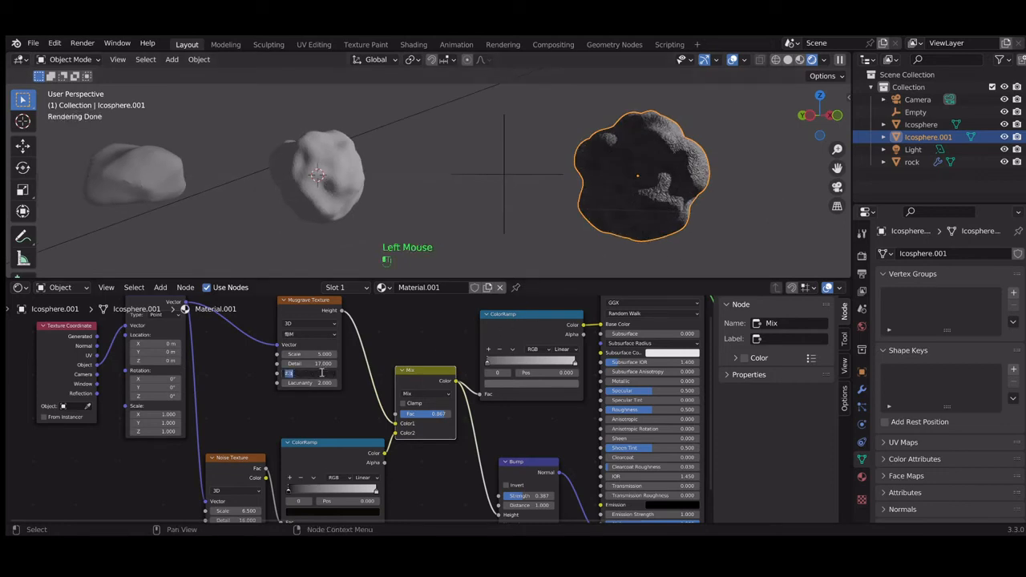
type("0")
key("Return")
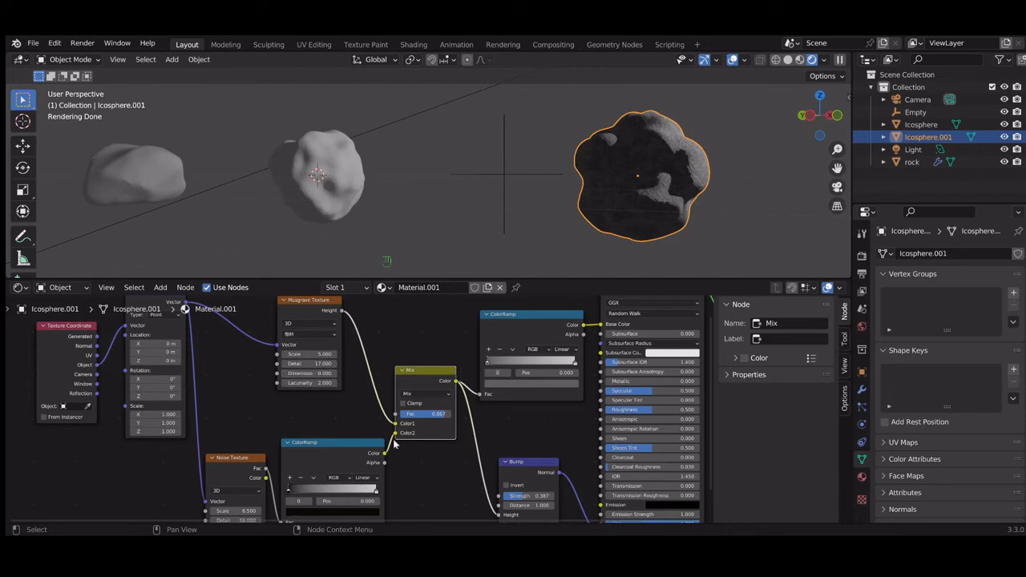
Brighten the near-black first stop of the Noise Texture's ColorRamp to a dark brown.
left_click(337, 513)
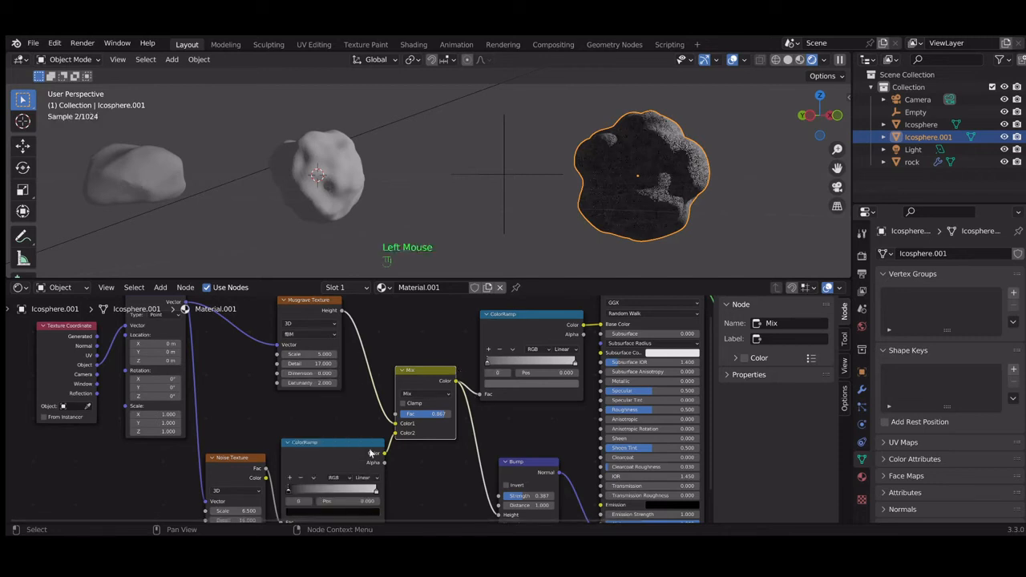
left_click(349, 511)
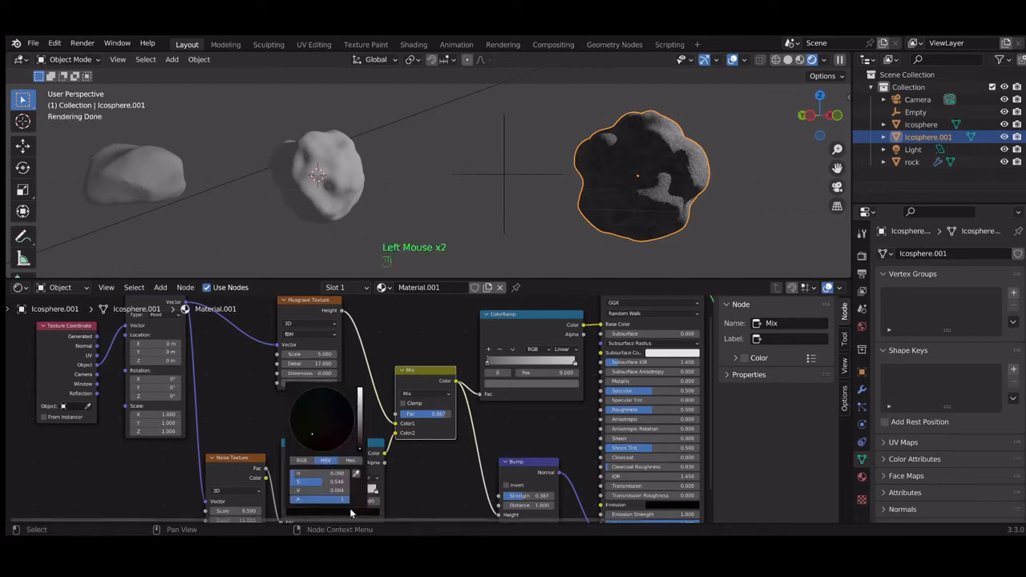
left_click(361, 441)
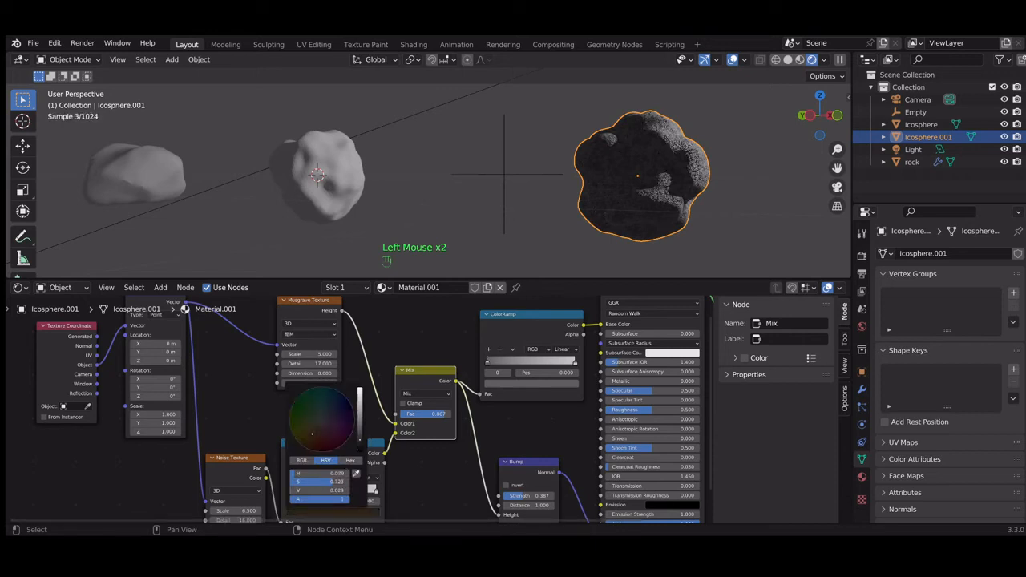
left_click(360, 436)
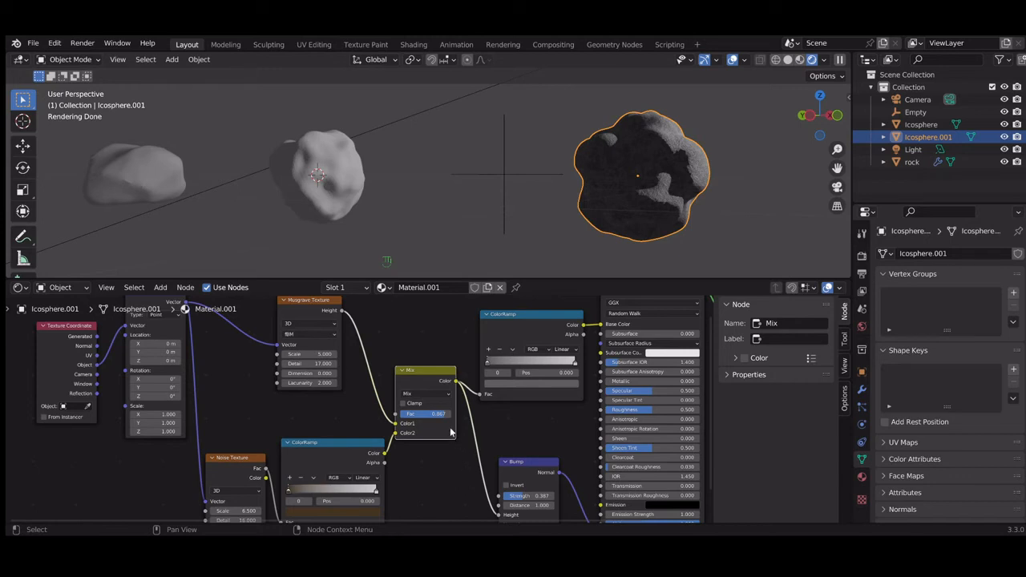
Try Mix node Fac values of 0.56, 0.797 and about 0.87, judging the pattern on the rock's lit side.
mouse_move(437, 414)
left_mouse_down()
mouse_move(445, 413)
mouse_move(429, 416)
left_mouse_up()
key("KP_6")
key("KP_6")
key("KP_6")
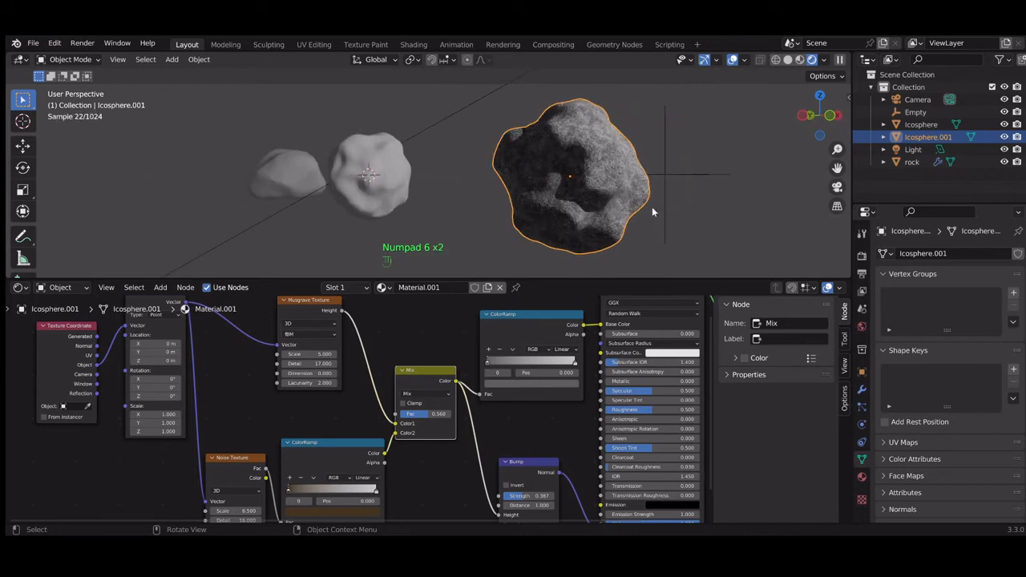
key("KP_6")
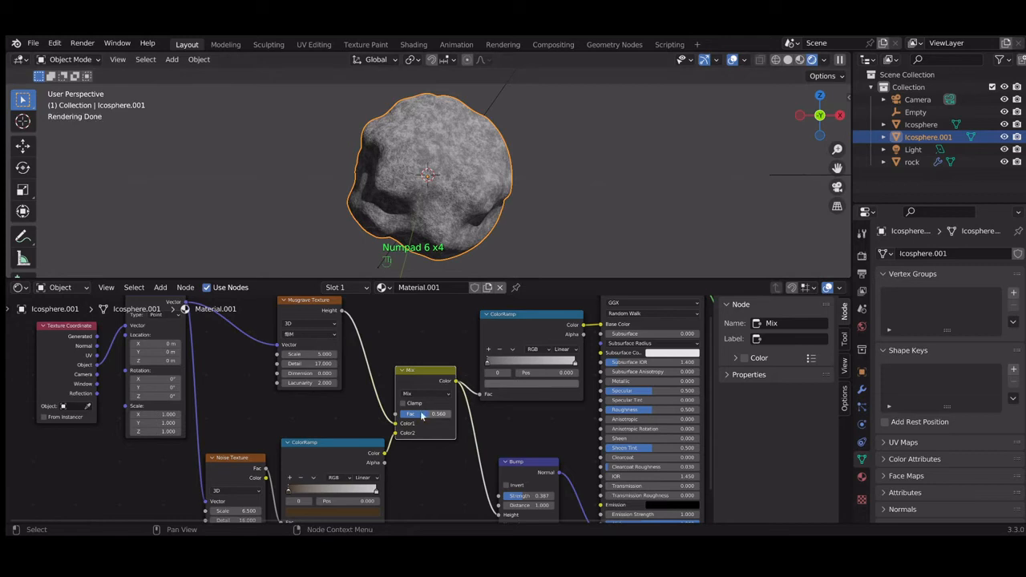
left_click_drag(429, 413, 441, 417)
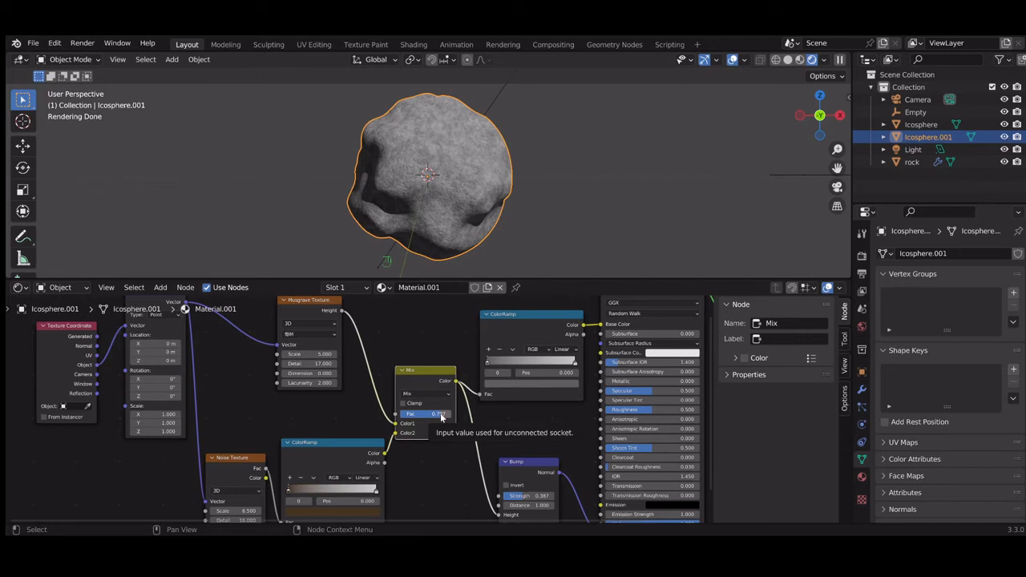
left_click(440, 416)
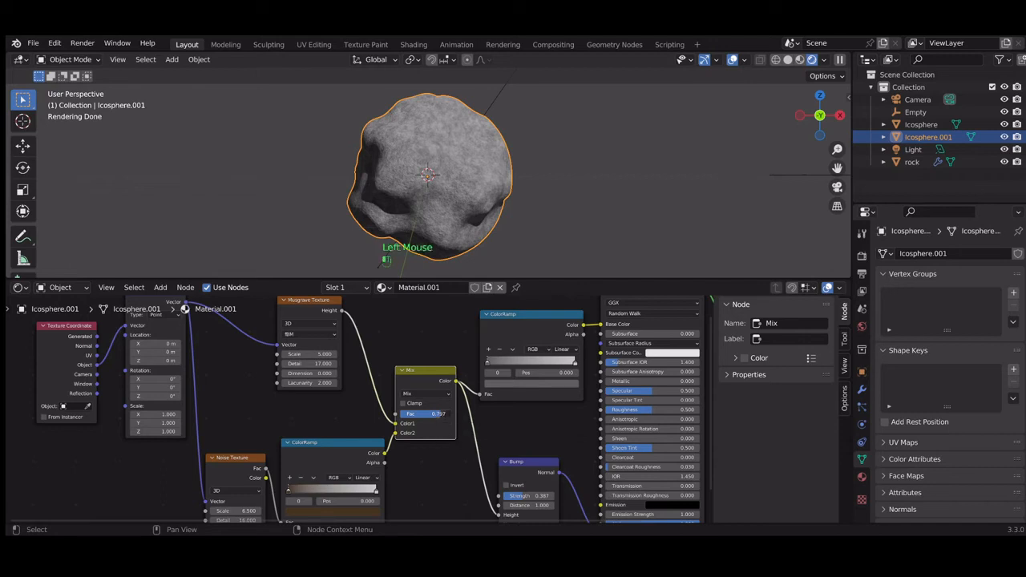
left_click_drag(440, 416, 445, 416)
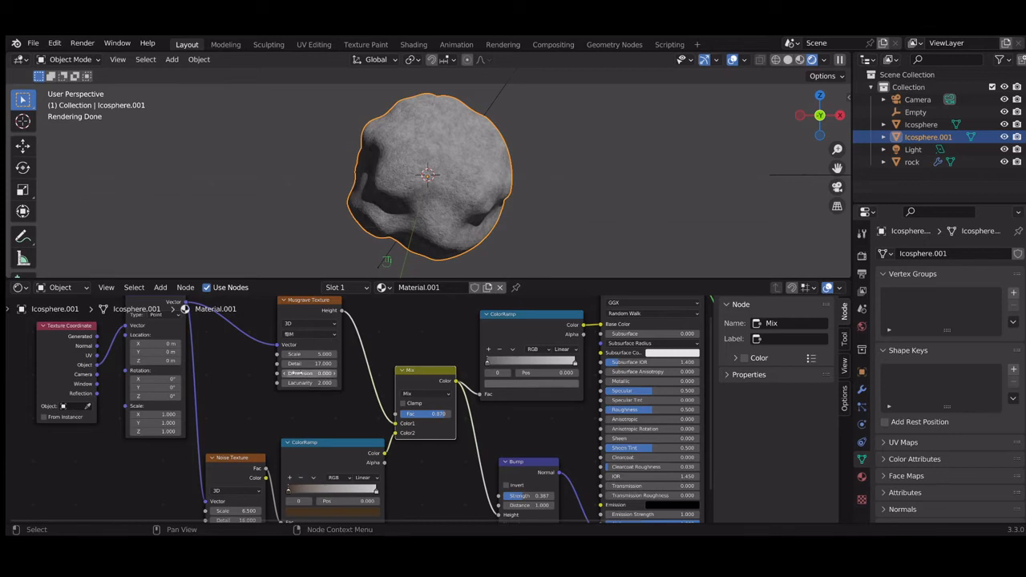
mouse_move(313, 374)
left_mouse_down()
mouse_move(337, 374)
mouse_move(312, 374)
left_mouse_up()
Move the Noise Texture node up slightly and set its Roughness to 0.69.
scroll(258, 418, "down", 1)
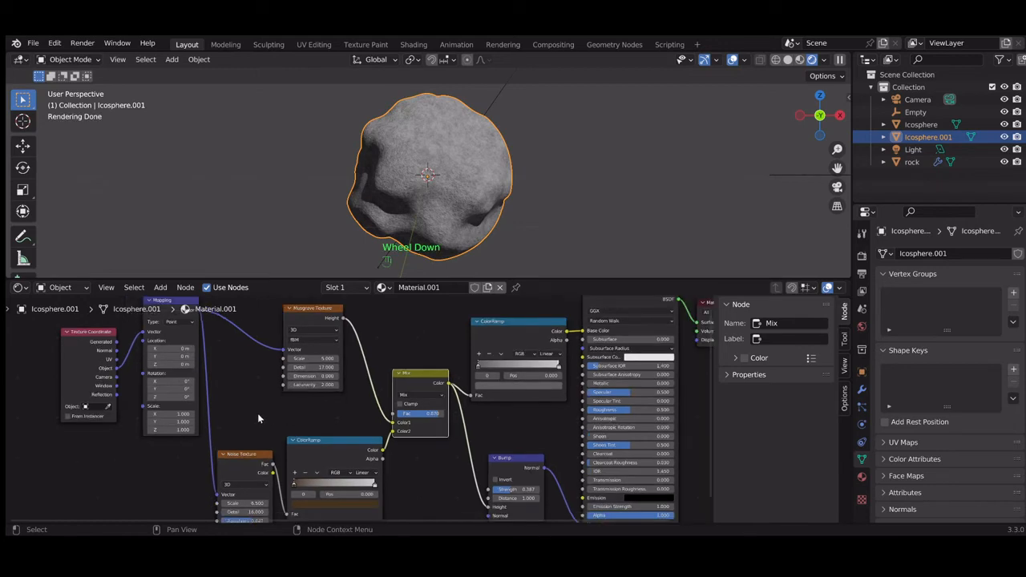
left_click_drag(245, 433, 239, 415)
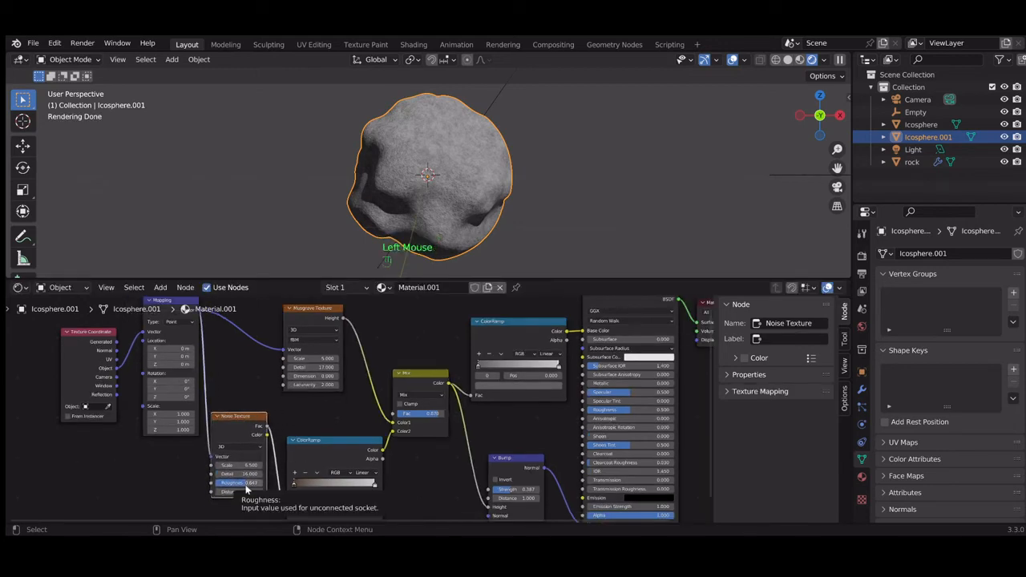
left_click_drag(246, 489, 250, 486)
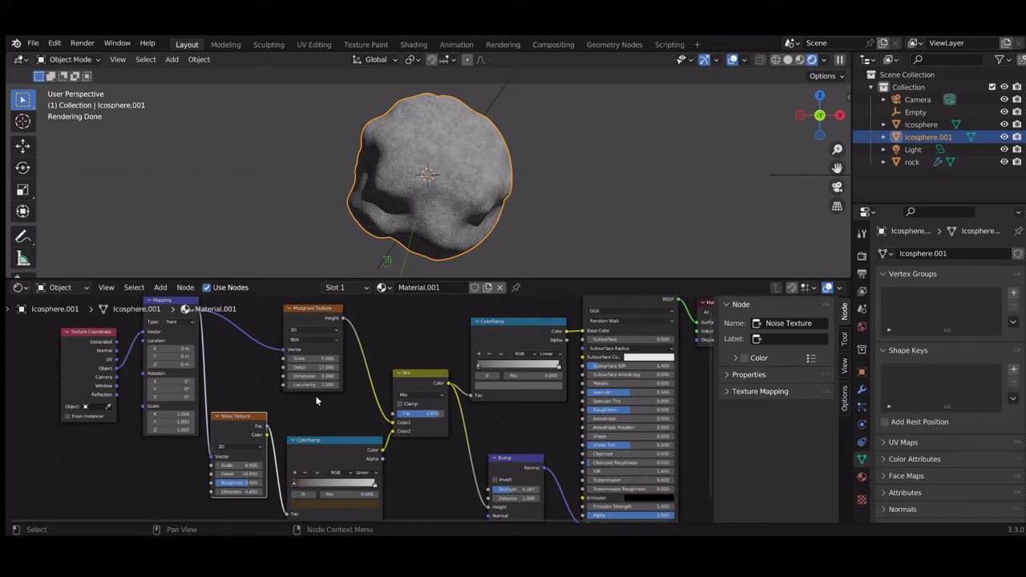
Set the Mix node's Fac to 0.834 and check the deselected rock from a rotated view.
left_click(438, 418)
left_click_drag(438, 417, 422, 416)
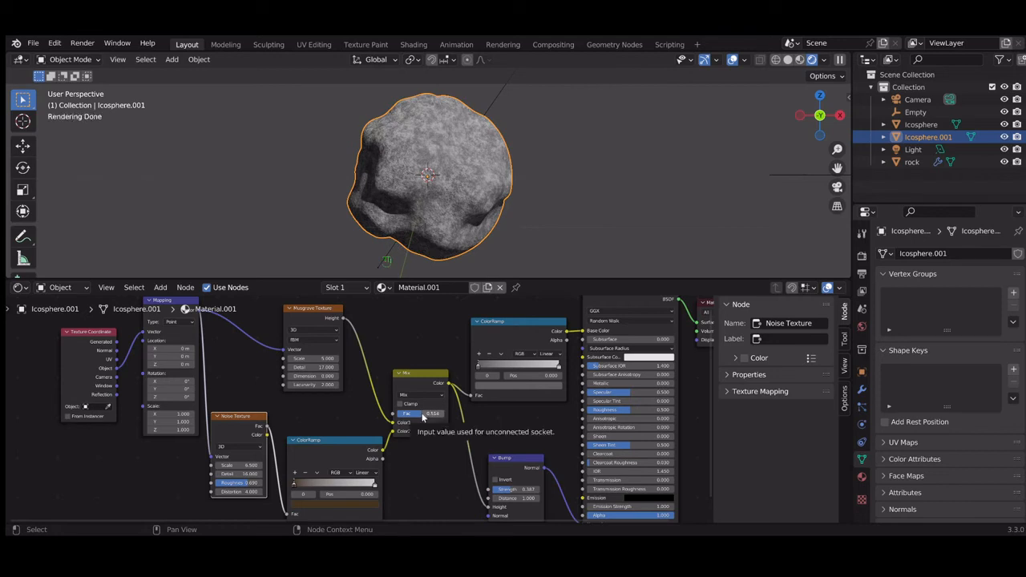
left_click_drag(422, 416, 436, 415)
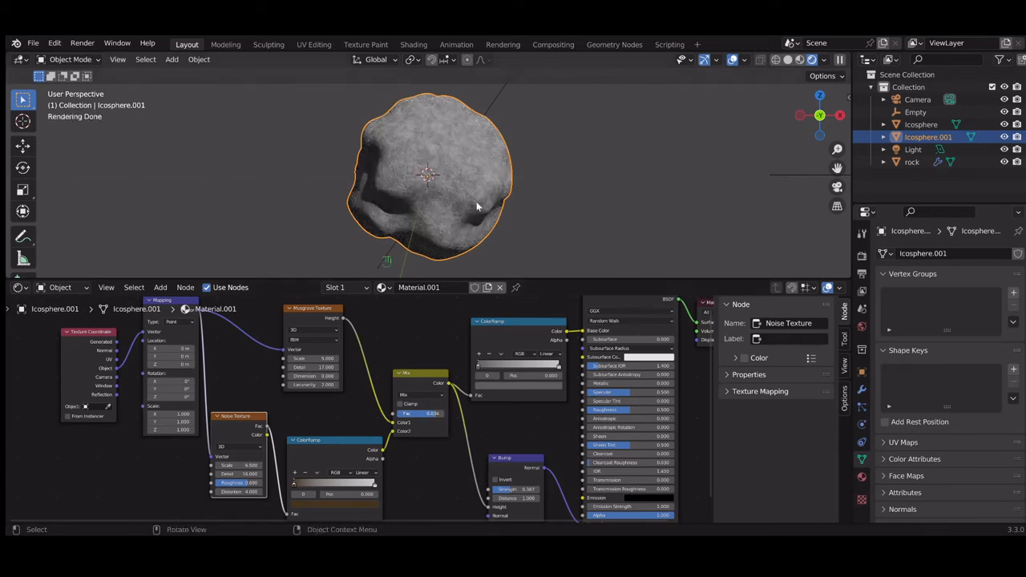
key("KP_6")
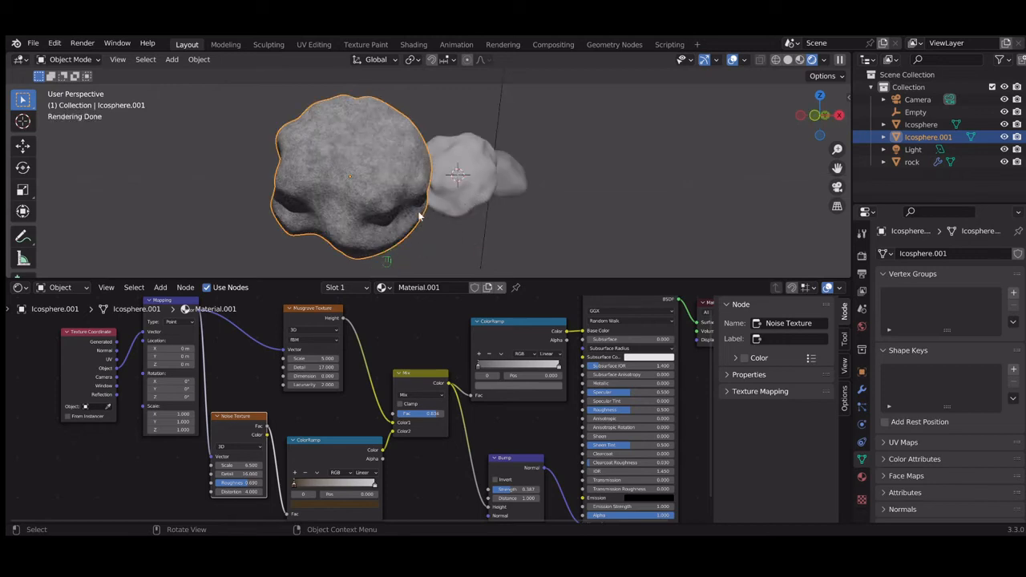
left_click(457, 237)
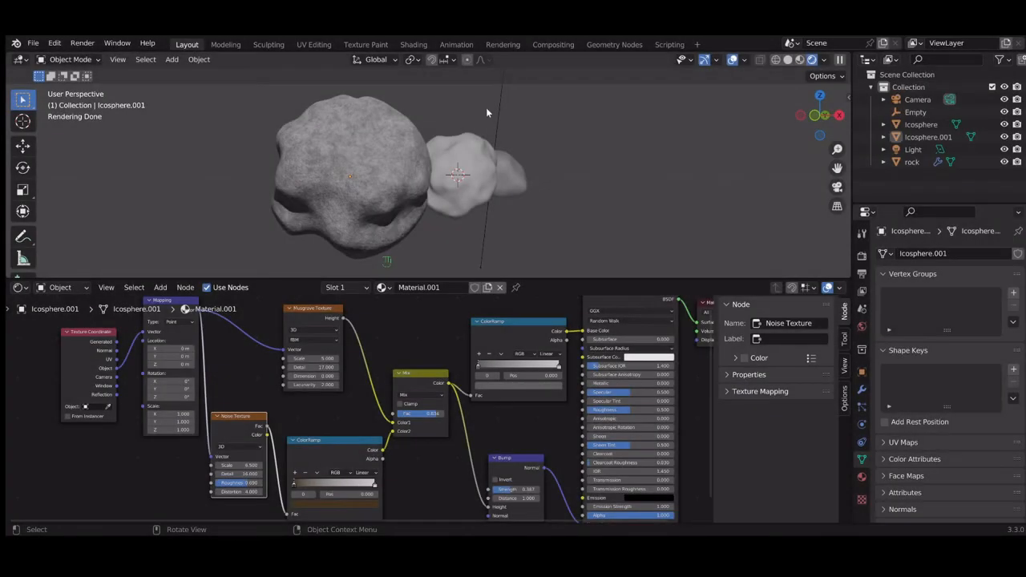
Select the plain Icosphere, look through the existing materials, and reselect the textured rock, Icosphere.001.
left_click(476, 165)
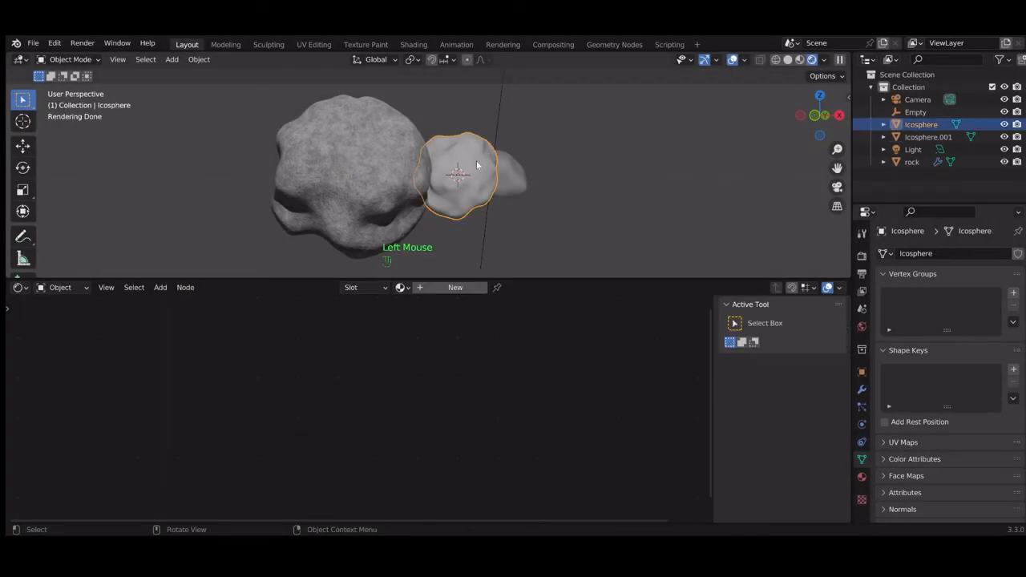
key("KP_6")
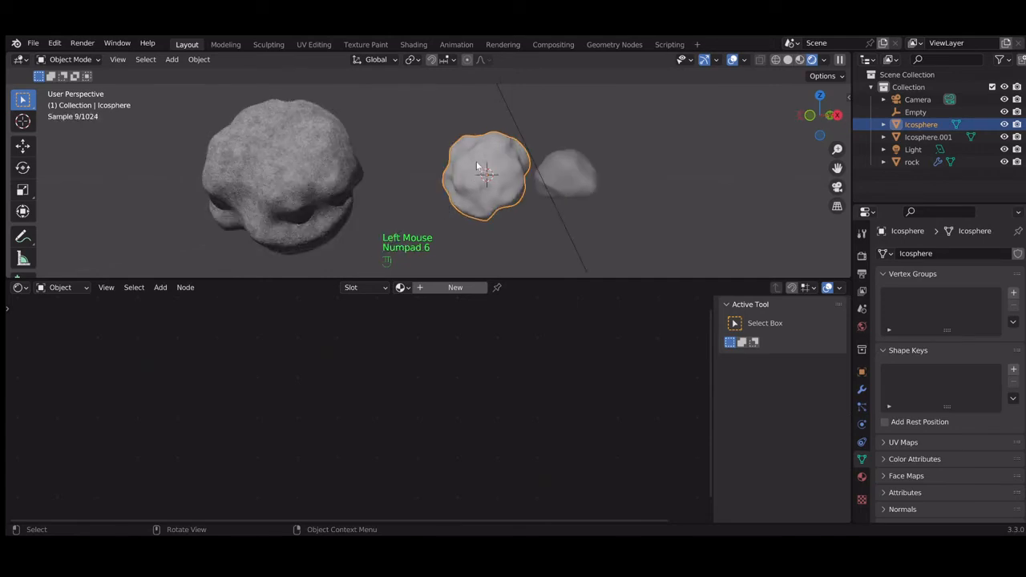
scroll(475, 165, "up", 2)
key("KP_6")
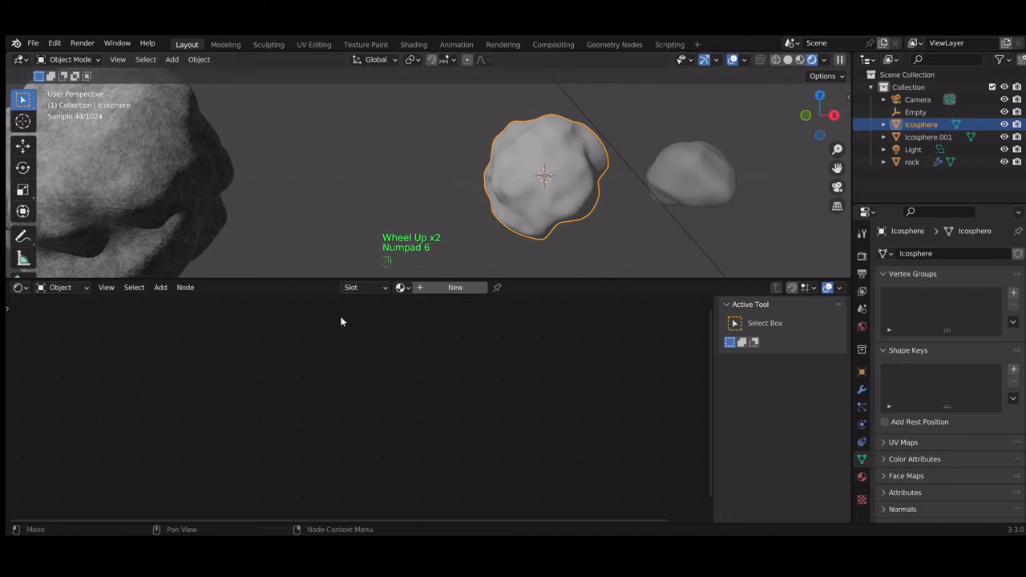
left_click(402, 287)
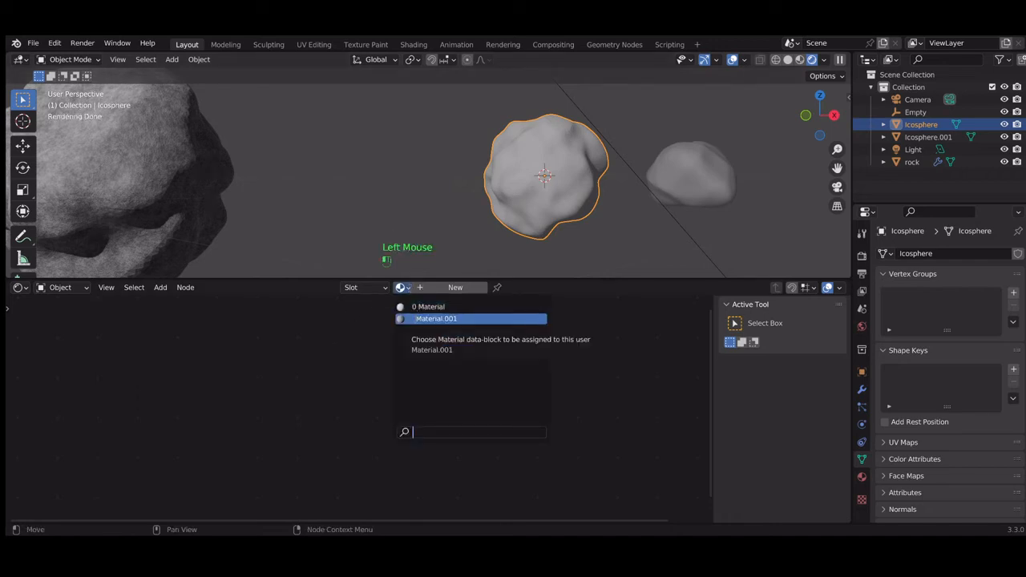
left_click(166, 184)
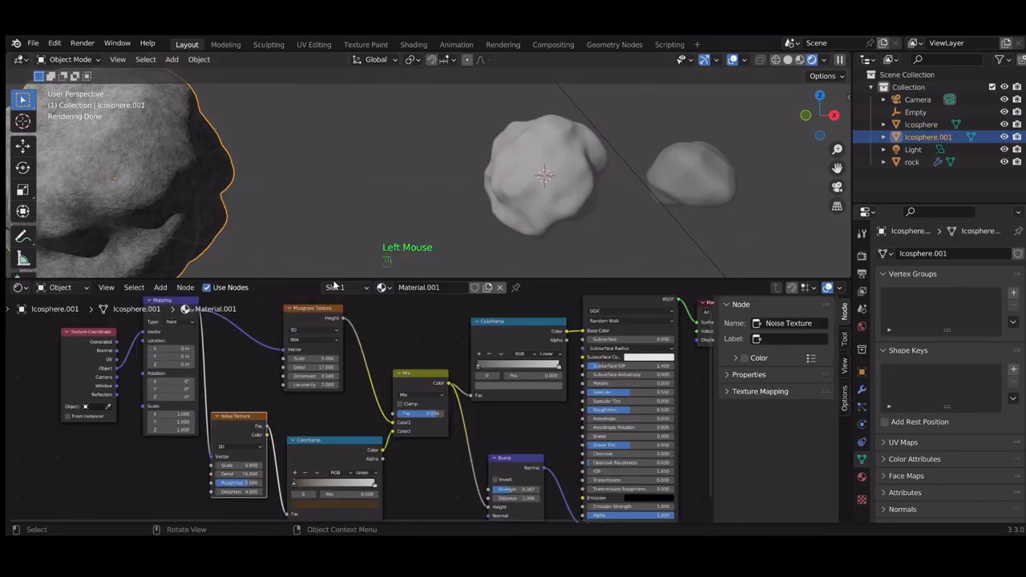
Rename the textured rock's material to Material_rock_1.
double_click(425, 288)
left_click(424, 286)
key("Delete")
type("_rock")
key("shift")
type("_")
key("Delete")
key("Delete")
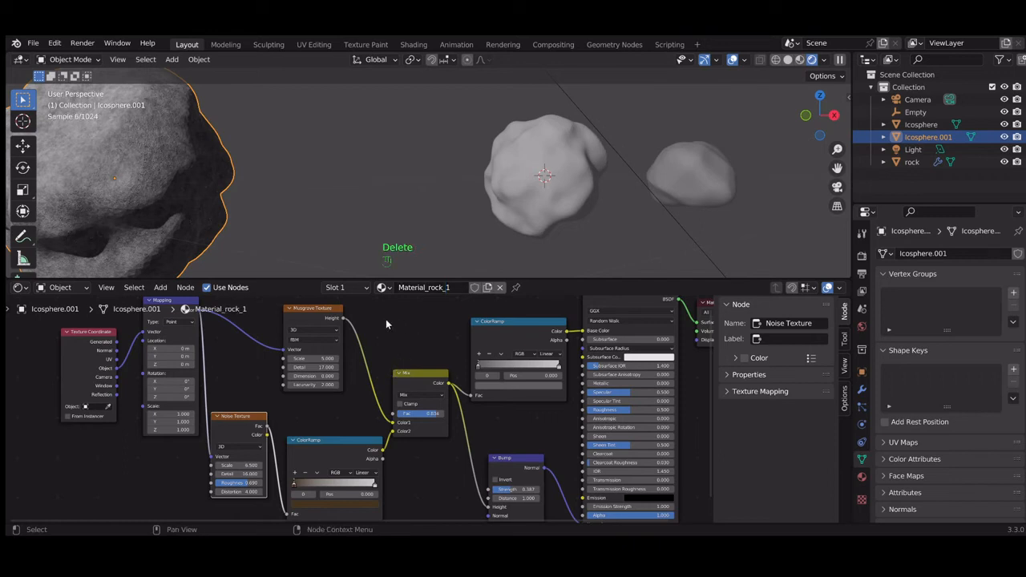
Assign the existing Material_rock_1 to the plain Icosphere and enlarge the node editor area.
left_click(543, 170)
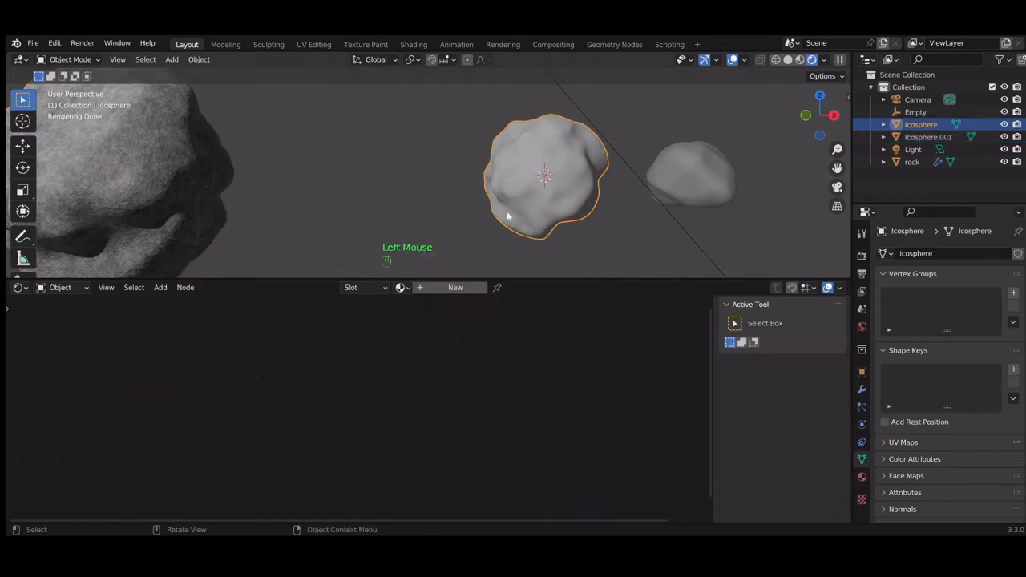
left_click(401, 287)
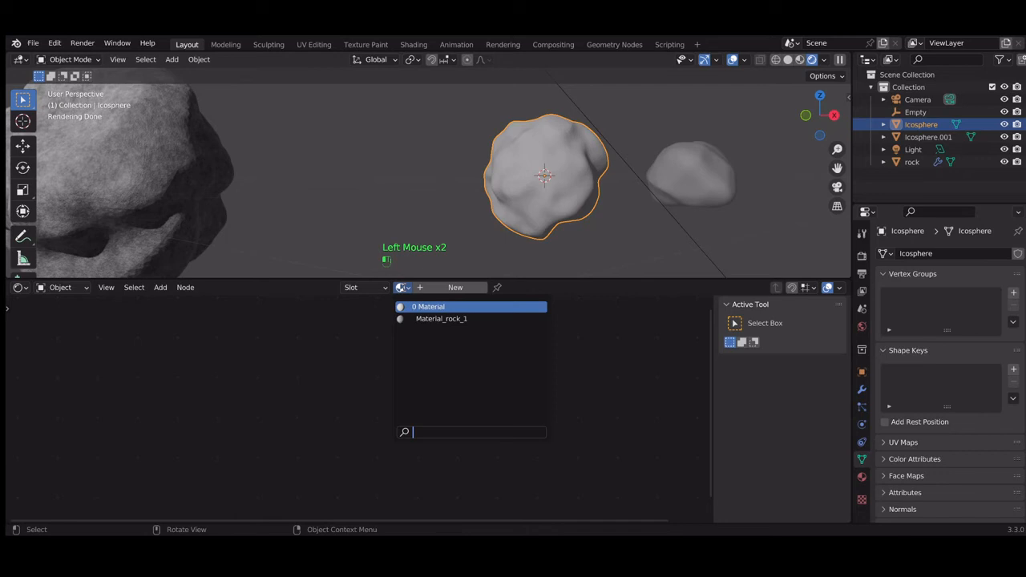
left_click(423, 320)
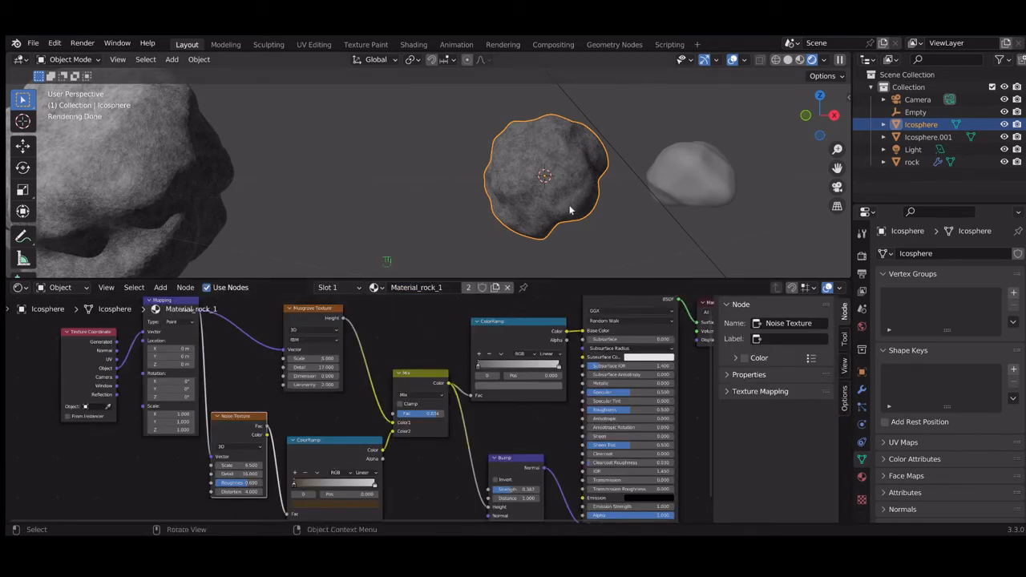
scroll(570, 210, "up", 1)
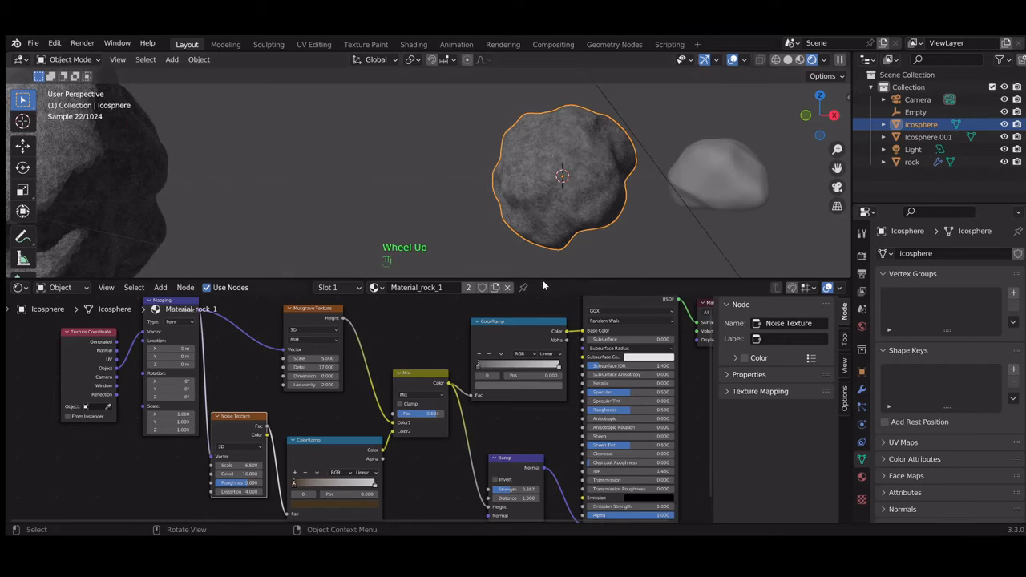
left_click_drag(541, 278, 541, 246)
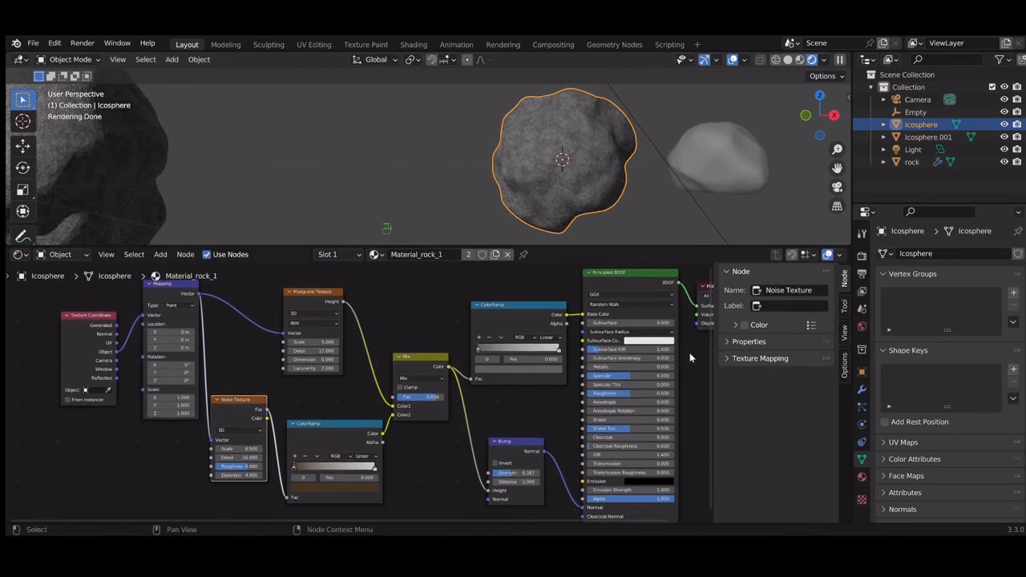
Duplicate the lower ColorRamp and the Noise Texture nodes, placing both copies side by side beneath the originals.
left_click_drag(709, 355, 685, 436)
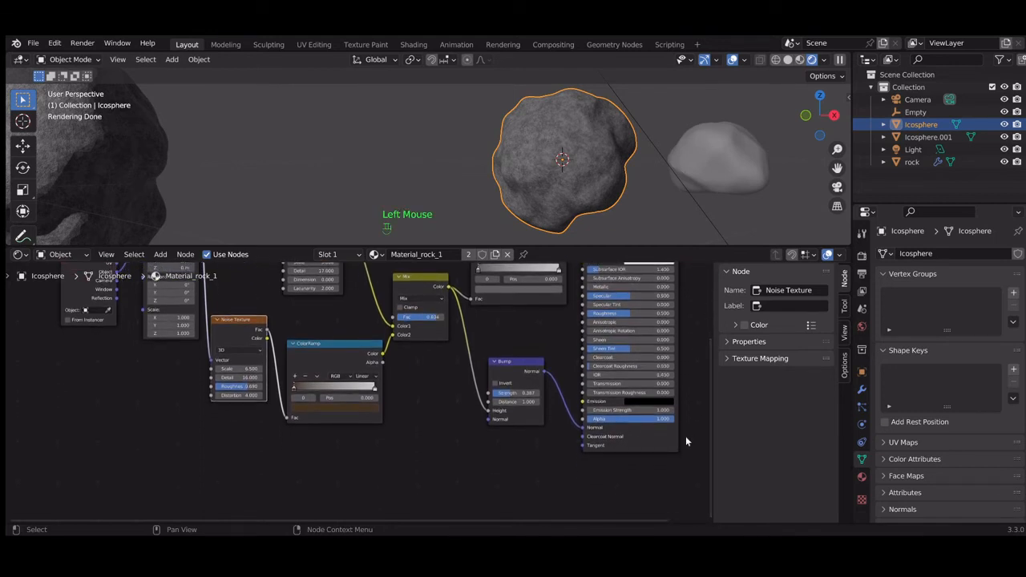
left_click(337, 346)
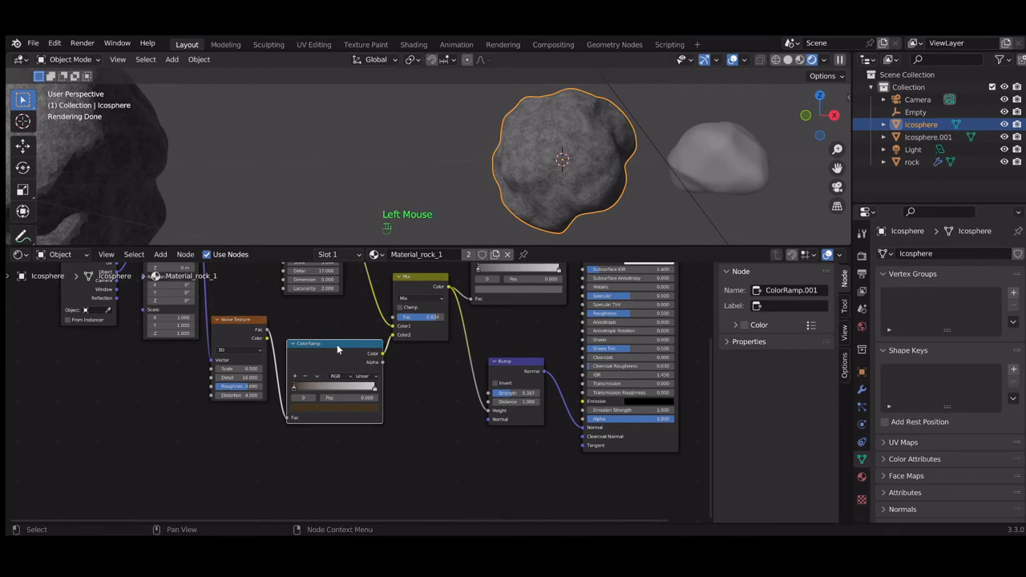
key("shift")
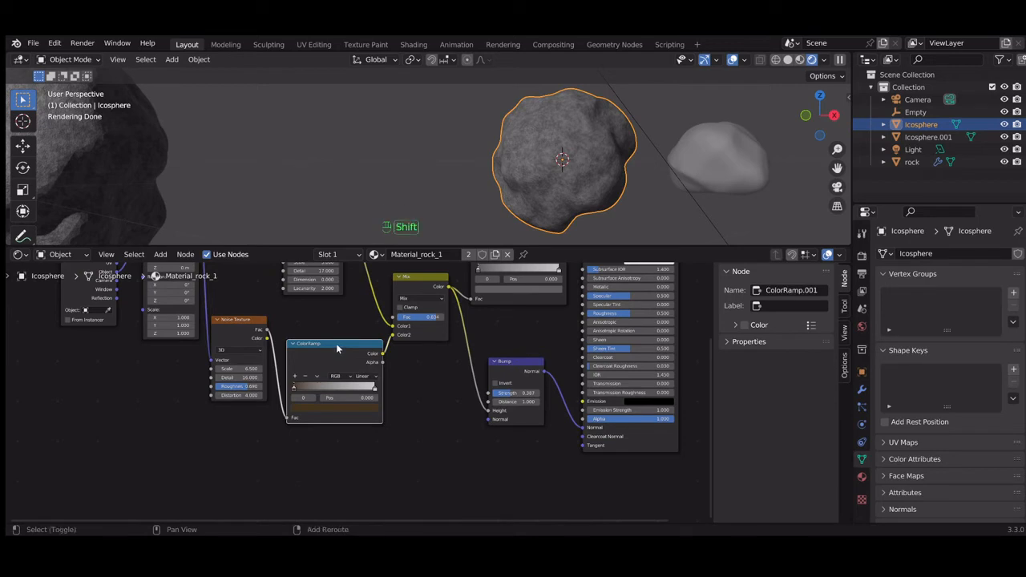
key("shift+d")
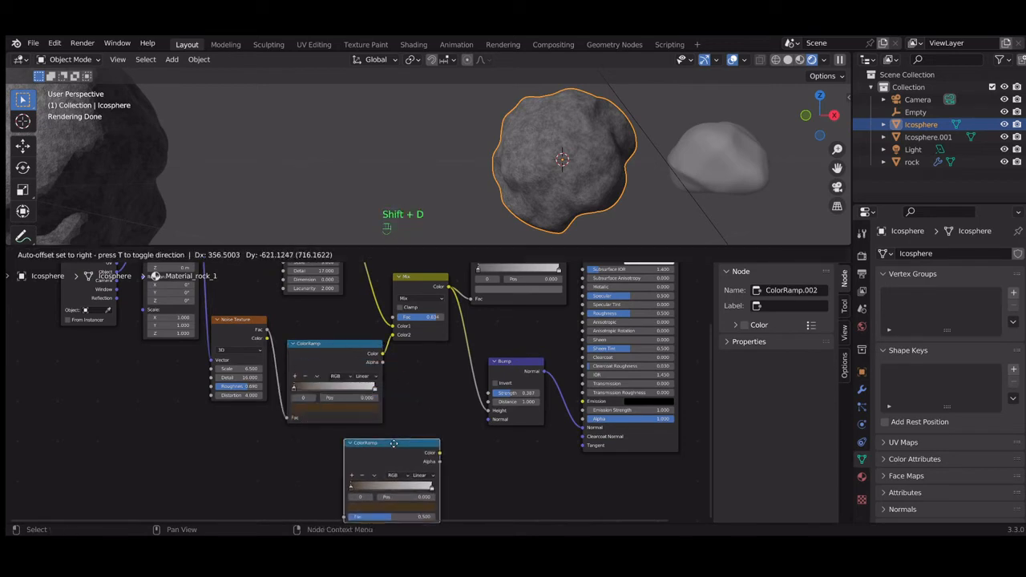
left_click(396, 435)
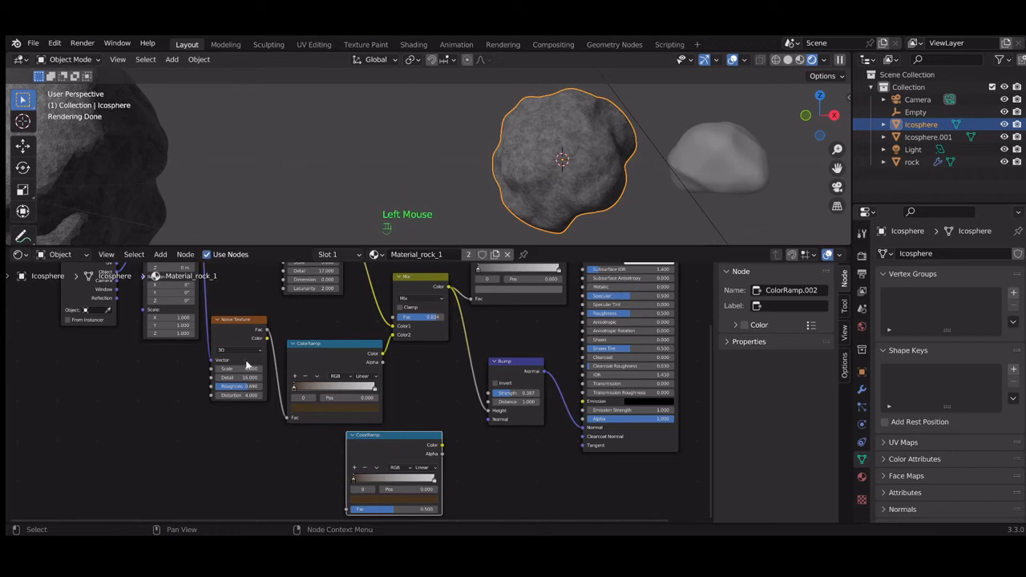
left_click(237, 321)
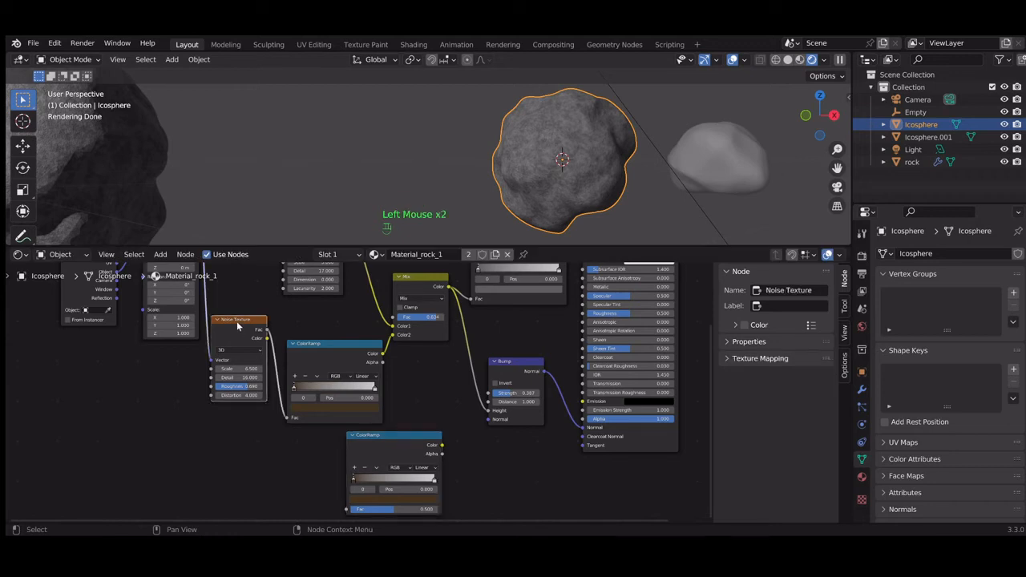
key("shift+d")
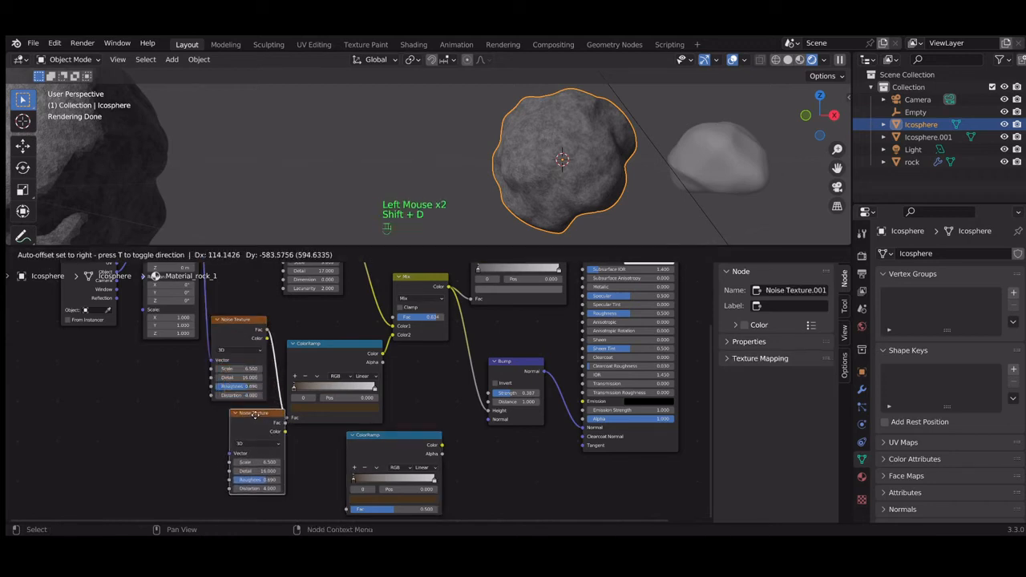
left_click(260, 433)
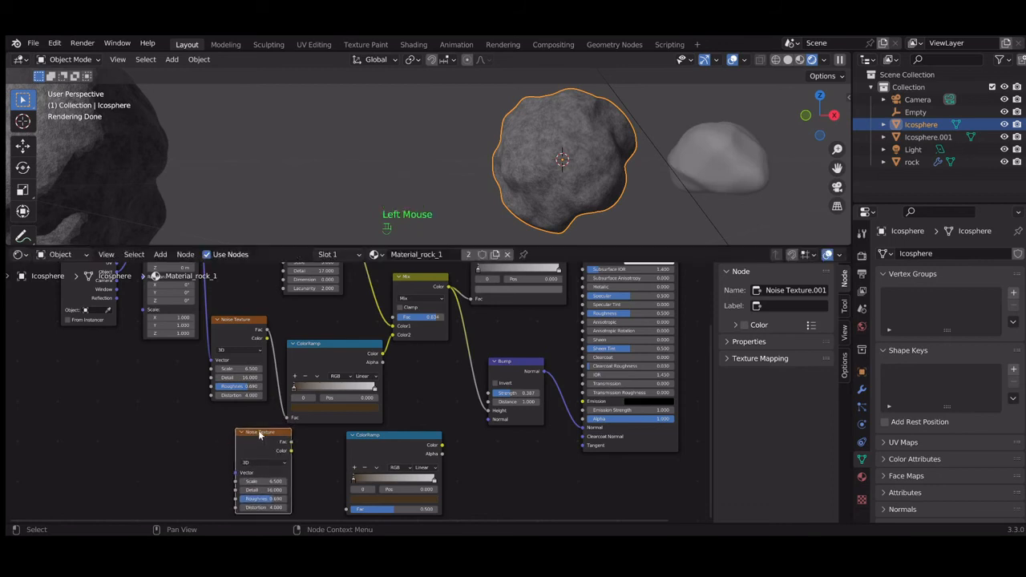
Connect the duplicated Noise Texture's Fac to the duplicated ColorRamp and the Mapping Vector to that noise node, moving it slightly closer to the ramp.
left_click_drag(291, 441, 350, 386)
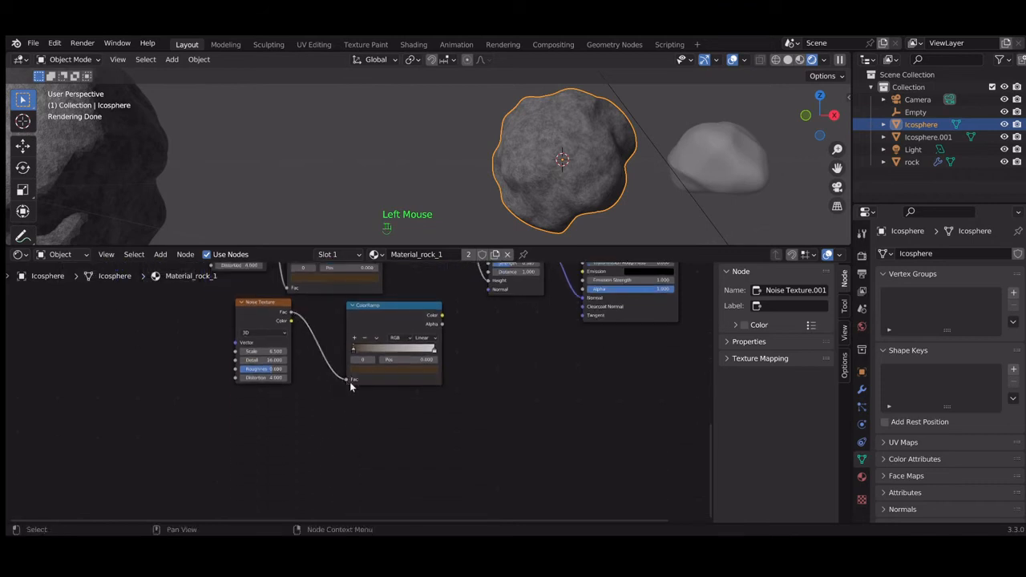
left_click_drag(710, 458, 709, 374)
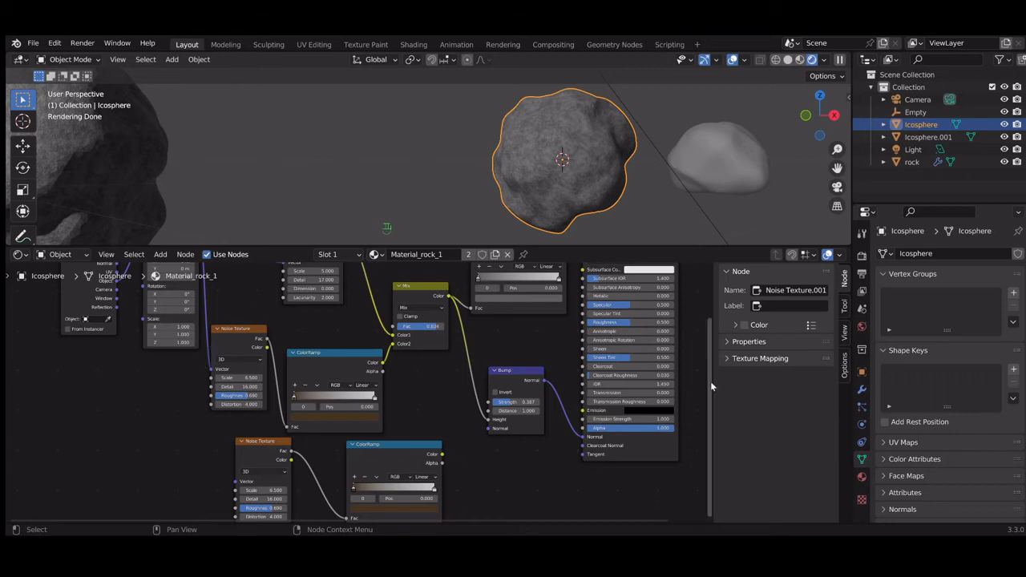
left_click_drag(707, 380, 713, 345)
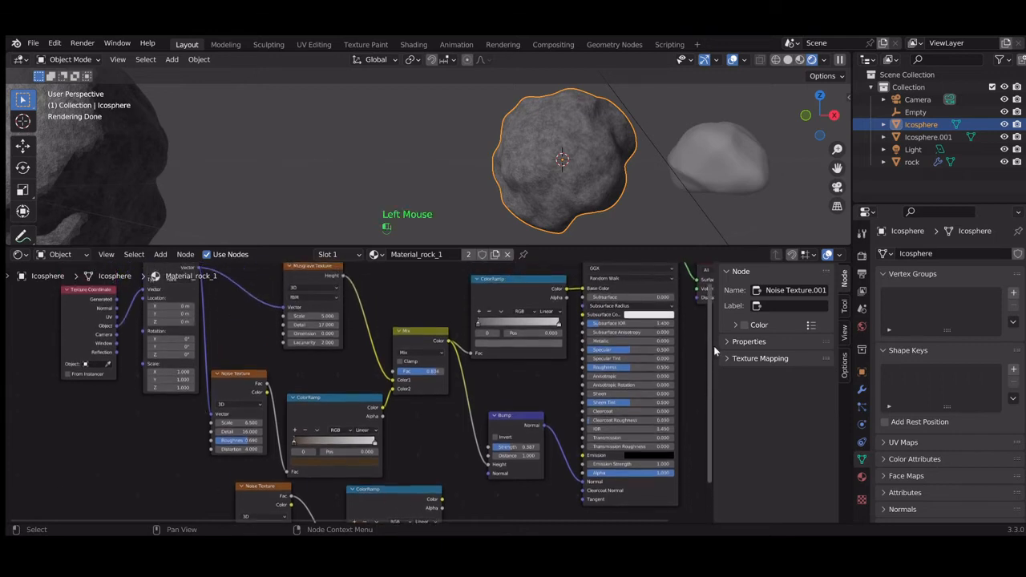
scroll(350, 377, "down", 2)
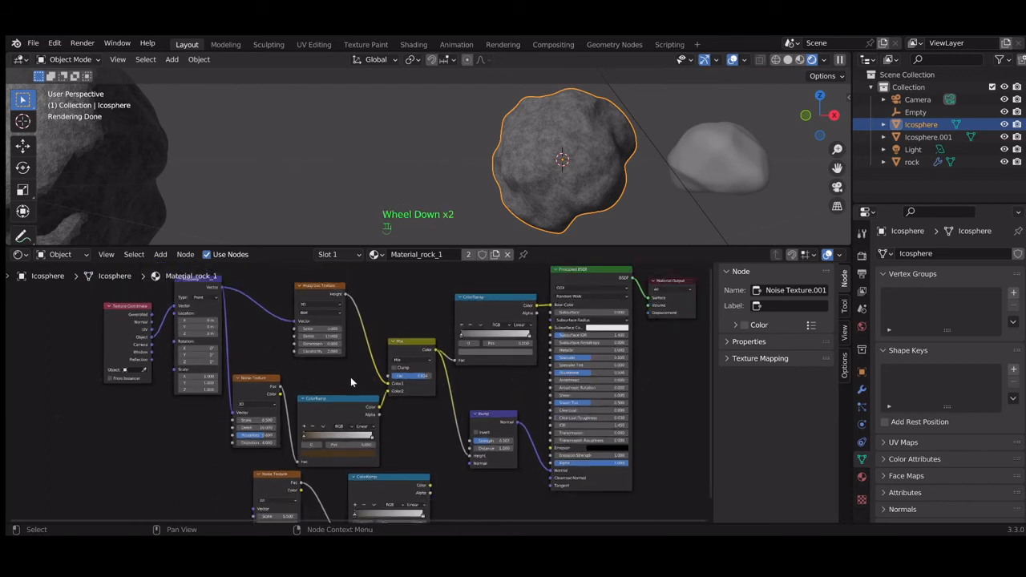
scroll(350, 377, "down", 1)
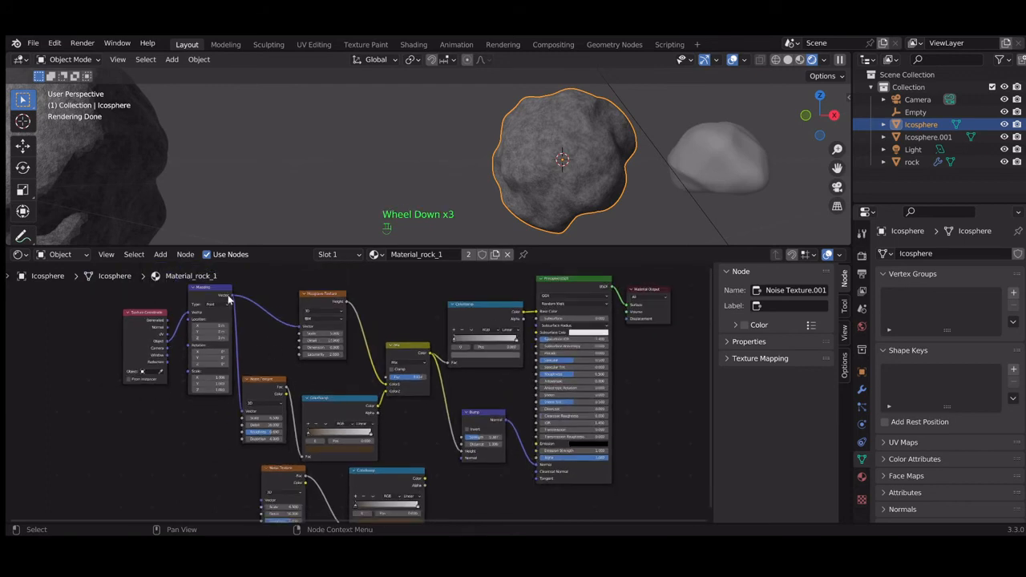
left_click_drag(230, 296, 263, 484)
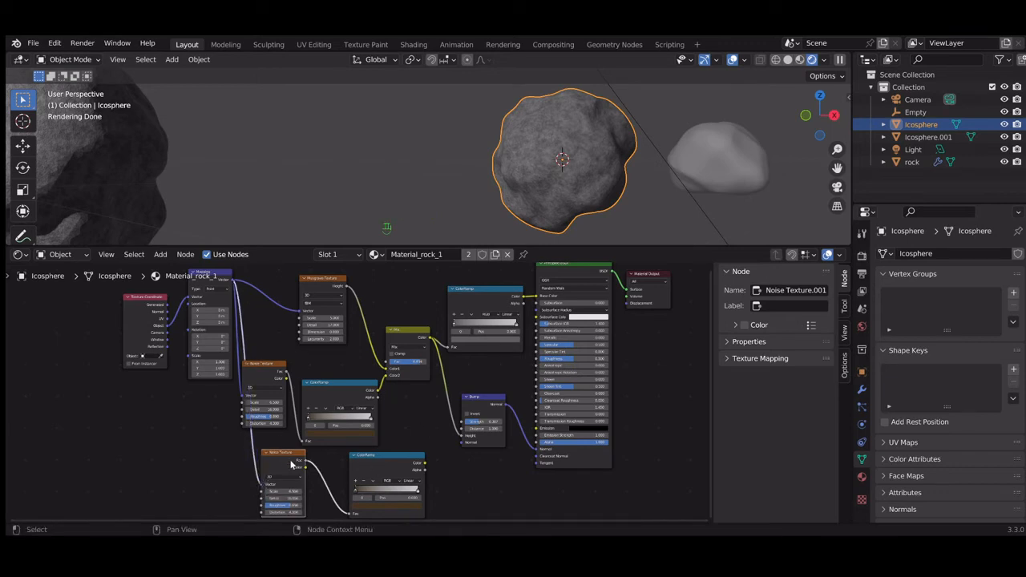
left_click_drag(280, 455, 298, 459)
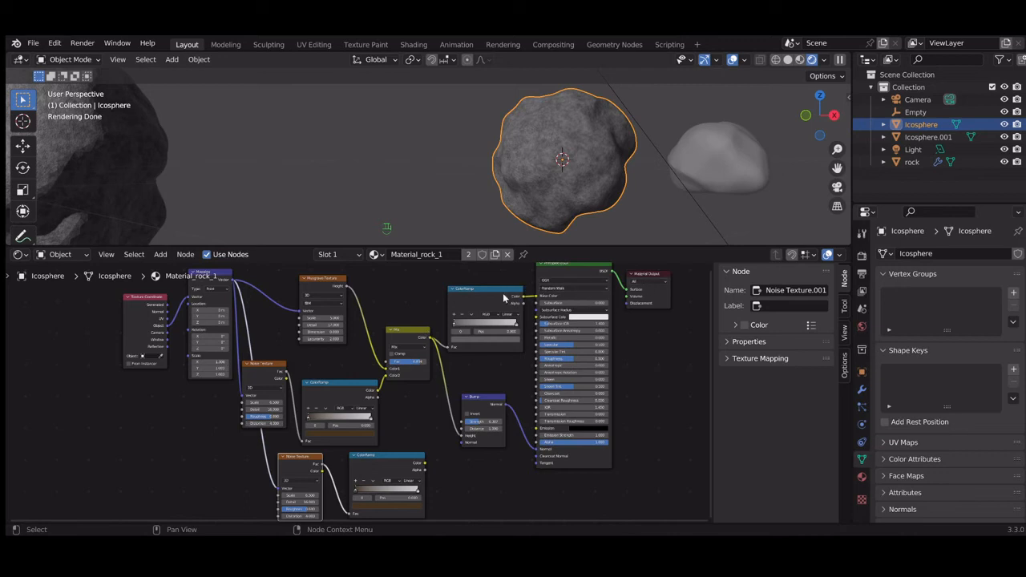
Duplicate the Mix node between the upper ColorRamp and the Base Color, and connect the duplicated ColorRamp's Color to its Color2.
left_click(395, 340)
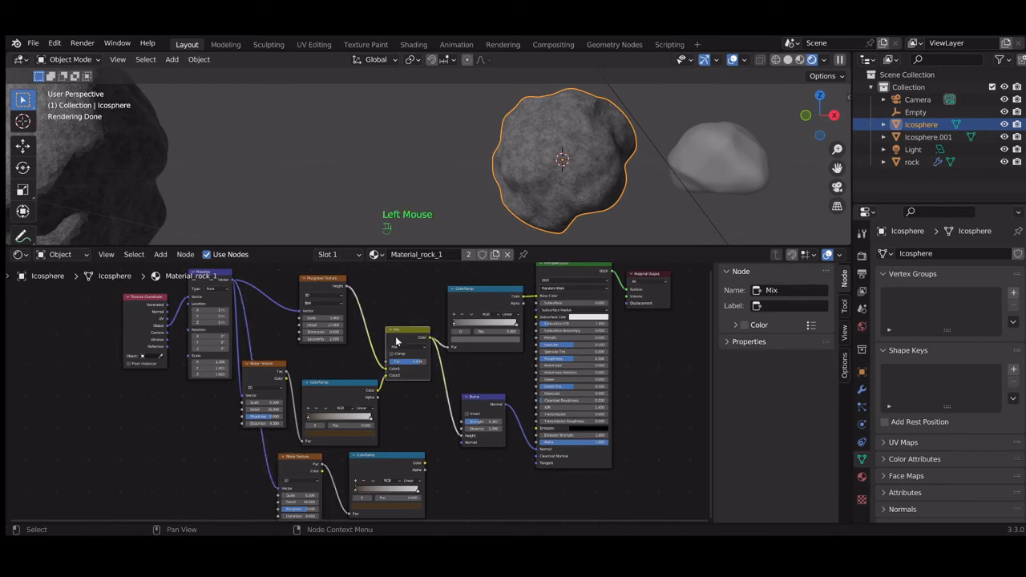
key("shift+d")
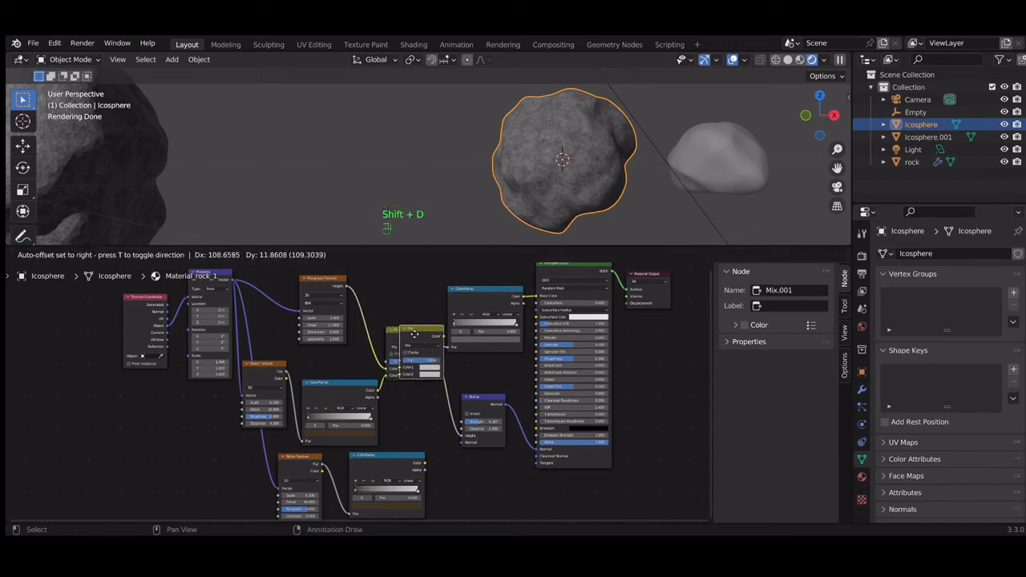
left_click(520, 294)
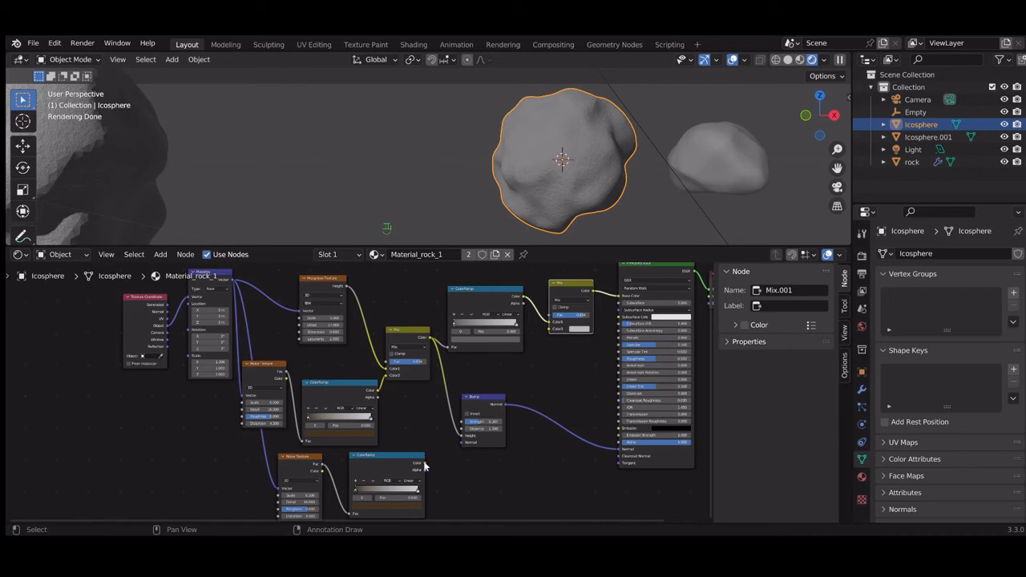
left_click_drag(424, 465, 552, 331)
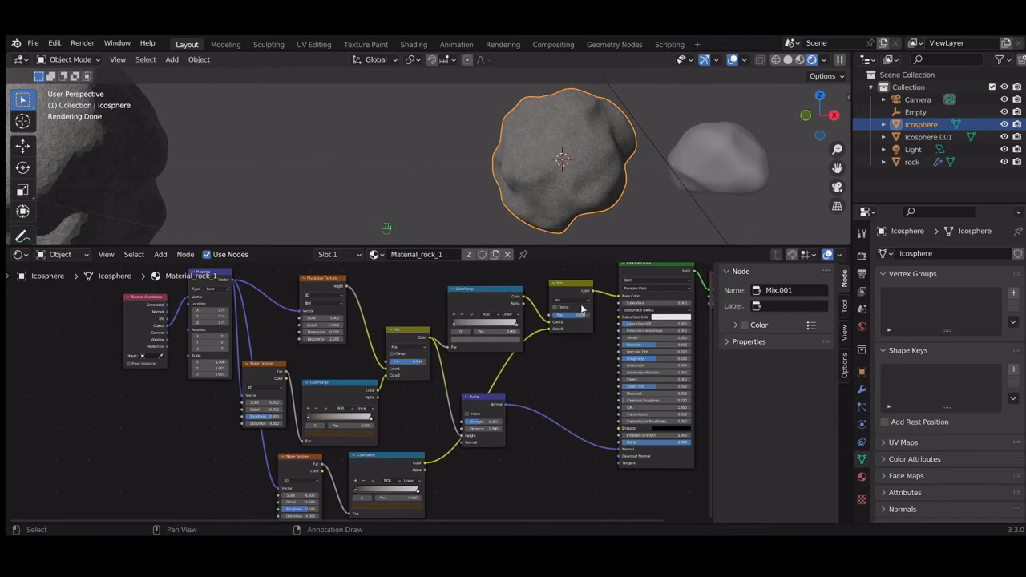
Set the new Mix node's blending mode to Difference and raise its Fac slightly.
left_click(581, 301)
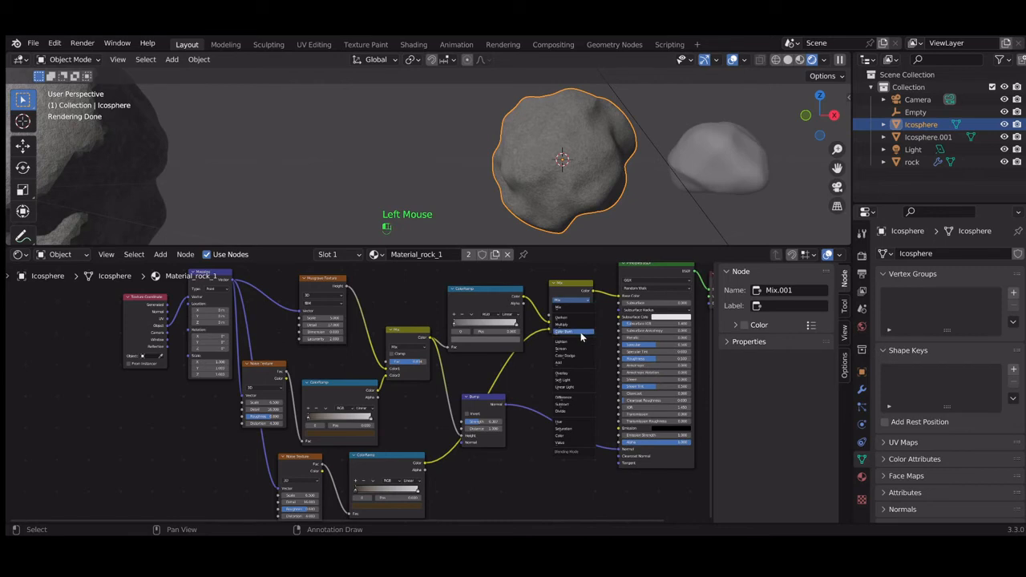
left_click(579, 397)
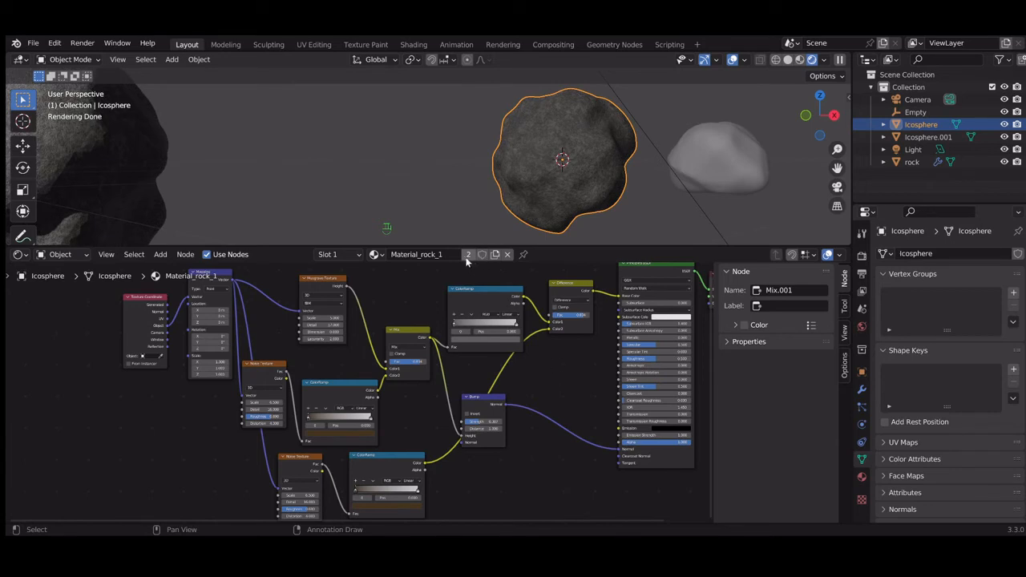
scroll(410, 194, "down", 2)
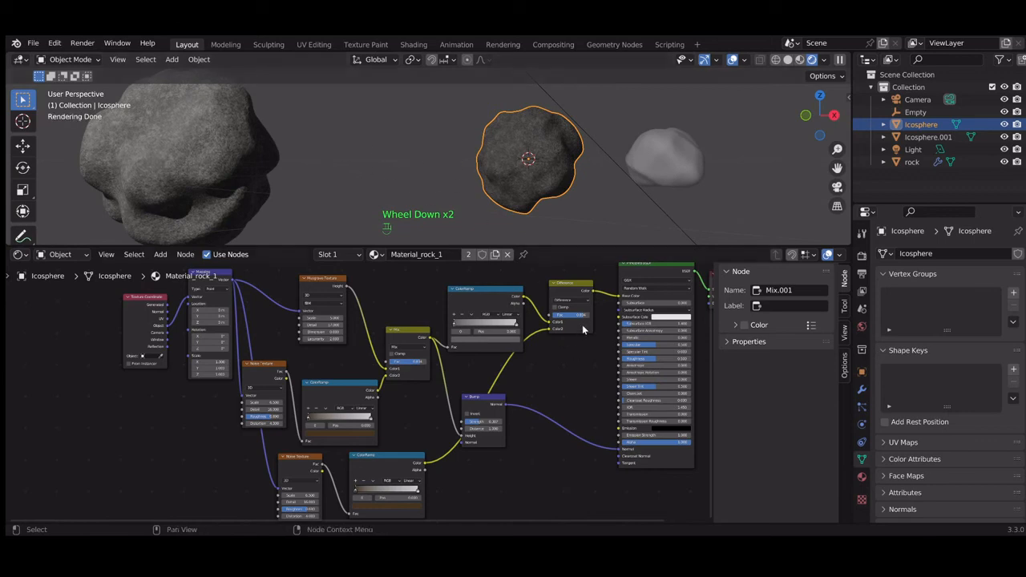
mouse_move(581, 315)
left_mouse_down()
mouse_move(613, 315)
mouse_move(569, 315)
mouse_move(588, 315)
left_mouse_up()
Make the plain Icosphere's rock material an independent single-user copy.
left_click(81, 297)
left_click_drag(80, 298, 564, 503)
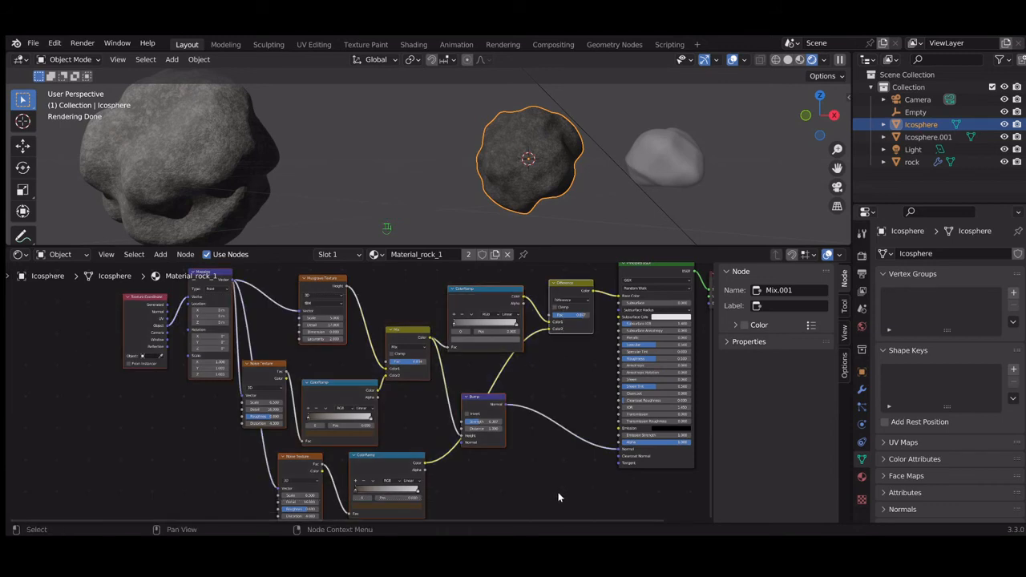
left_click(558, 492)
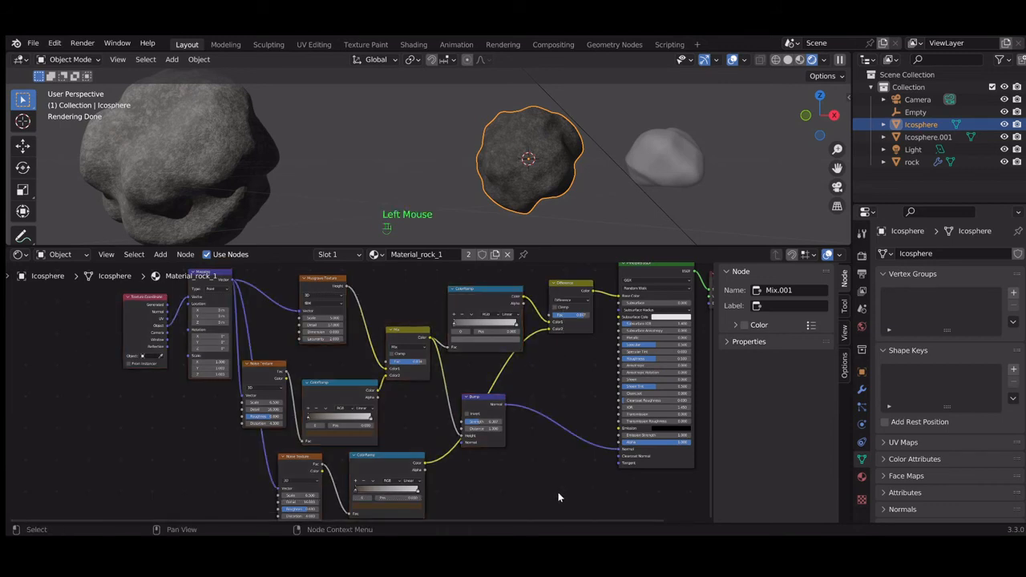
left_click(466, 257)
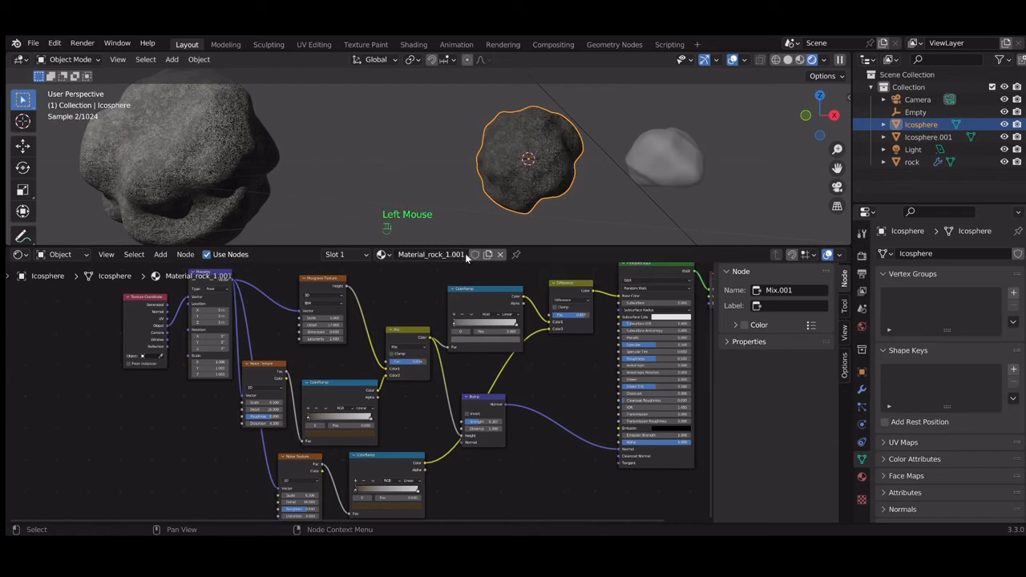
In Icosphere.001's material, delete the Difference node and the lowest Noise Texture and ColorRamp, reconnecting the upper ColorRamp's Color to Base Color.
left_click(185, 180)
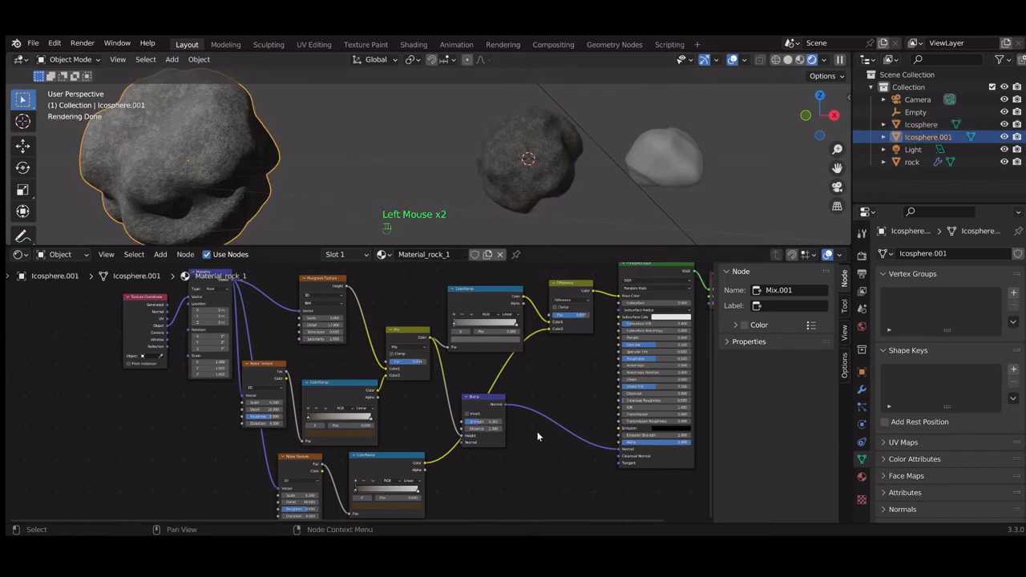
left_click(566, 284)
key("Delete")
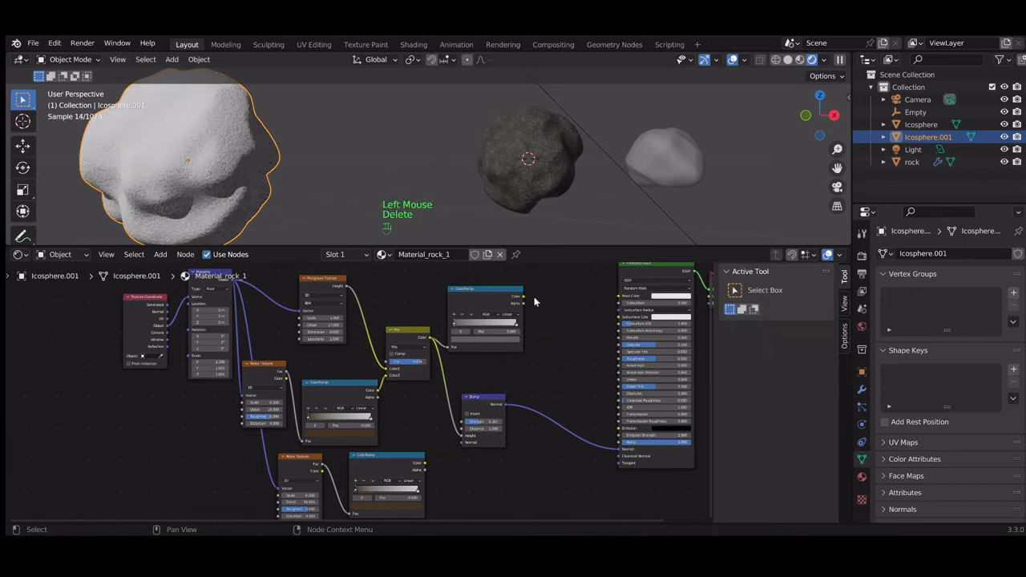
left_click_drag(523, 300, 620, 297)
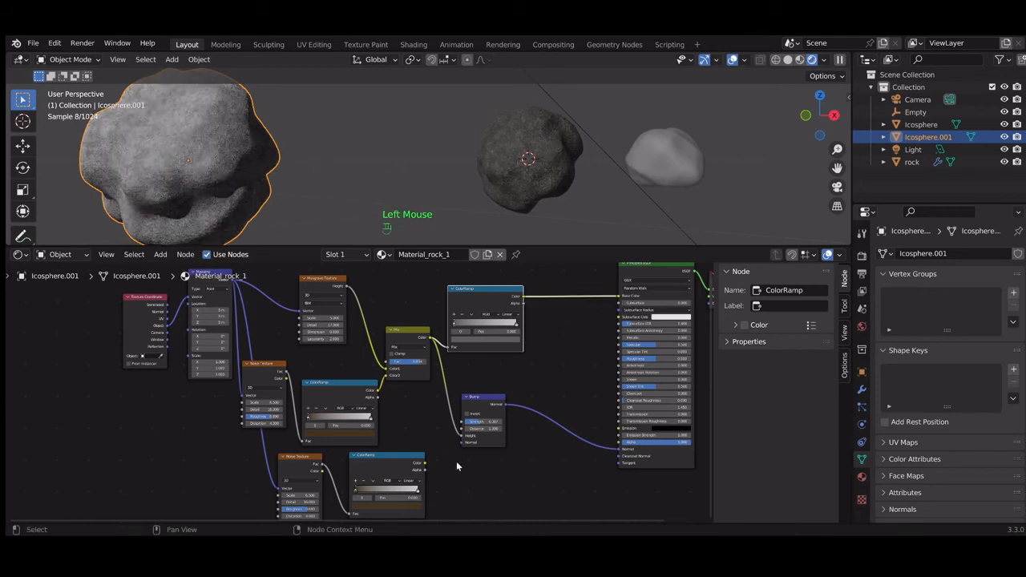
left_click_drag(450, 492, 250, 463)
key("Delete")
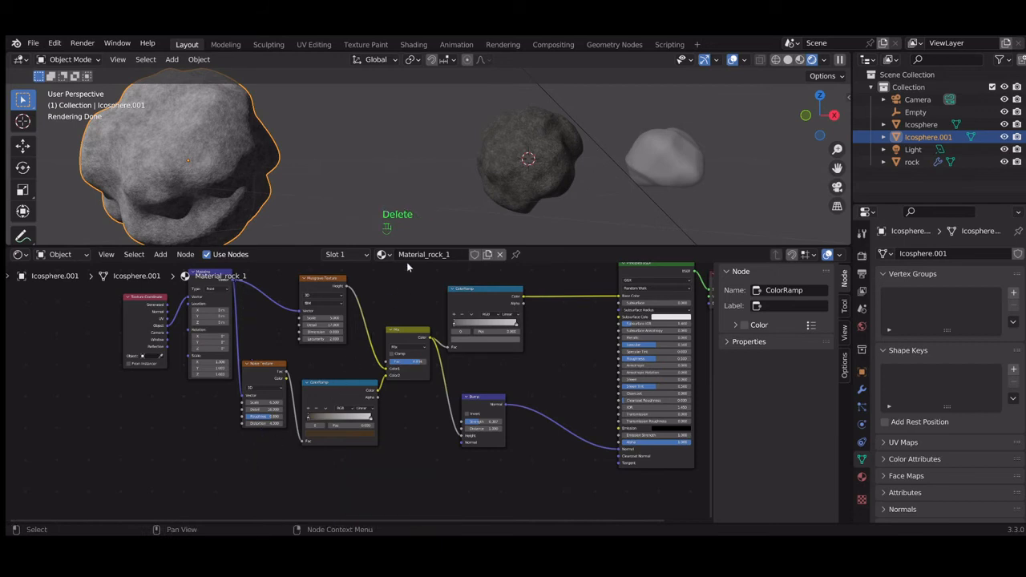
Rename the plain Icosphere's material to Material_rock_2.
left_click(507, 180)
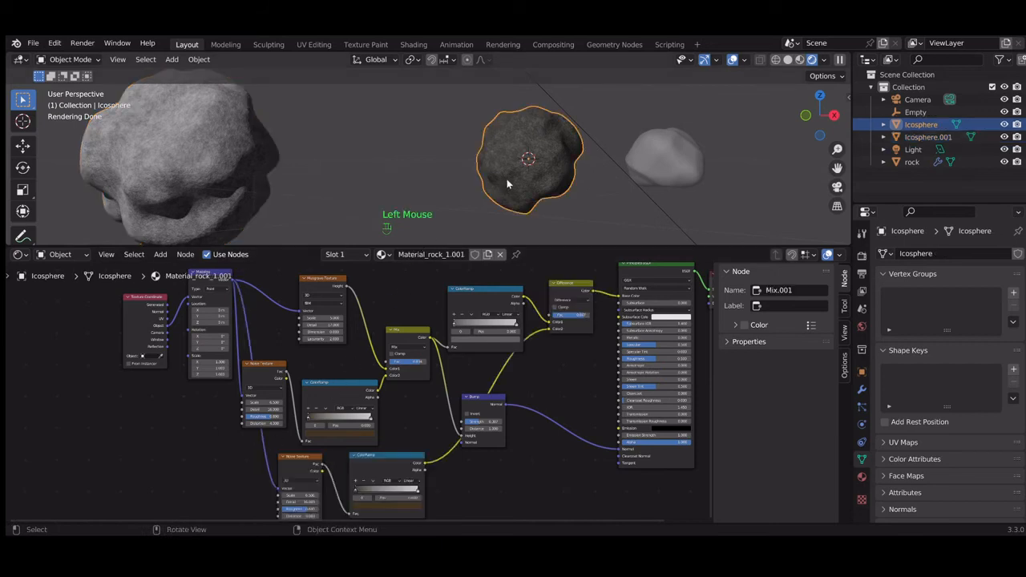
double_click(433, 254)
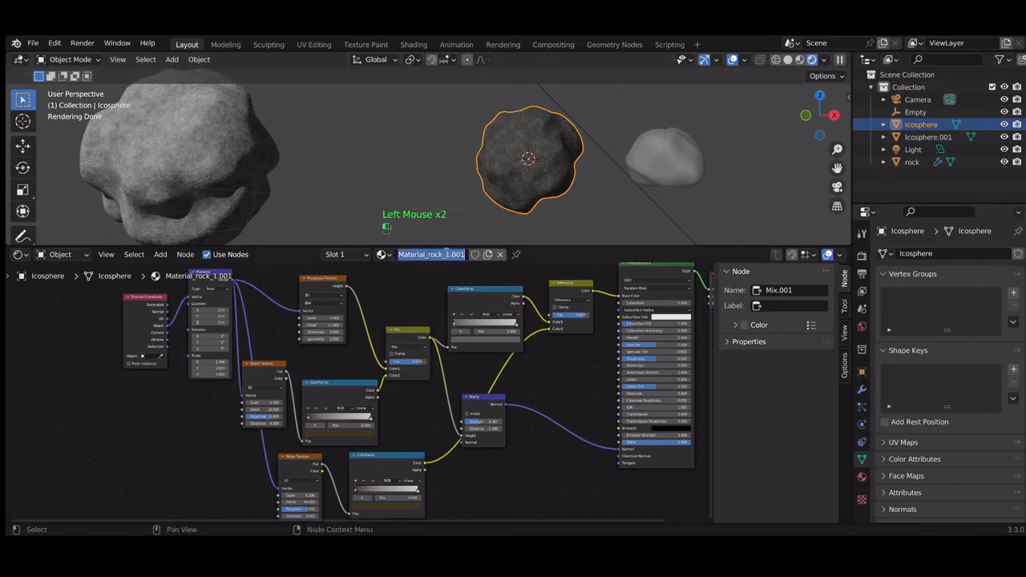
left_click(447, 254)
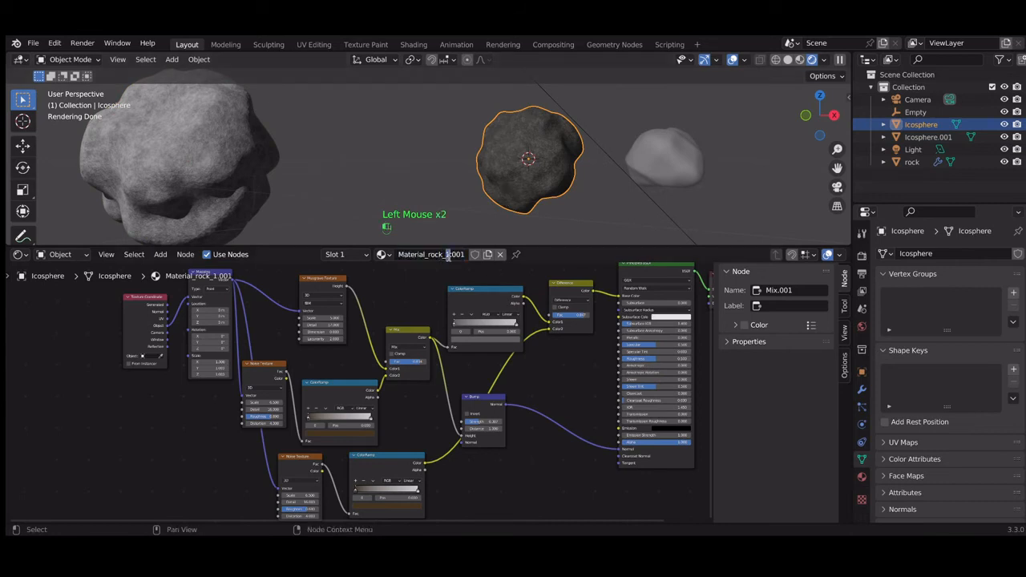
key("Delete")
key("Delete")
type("2")
key("Return")
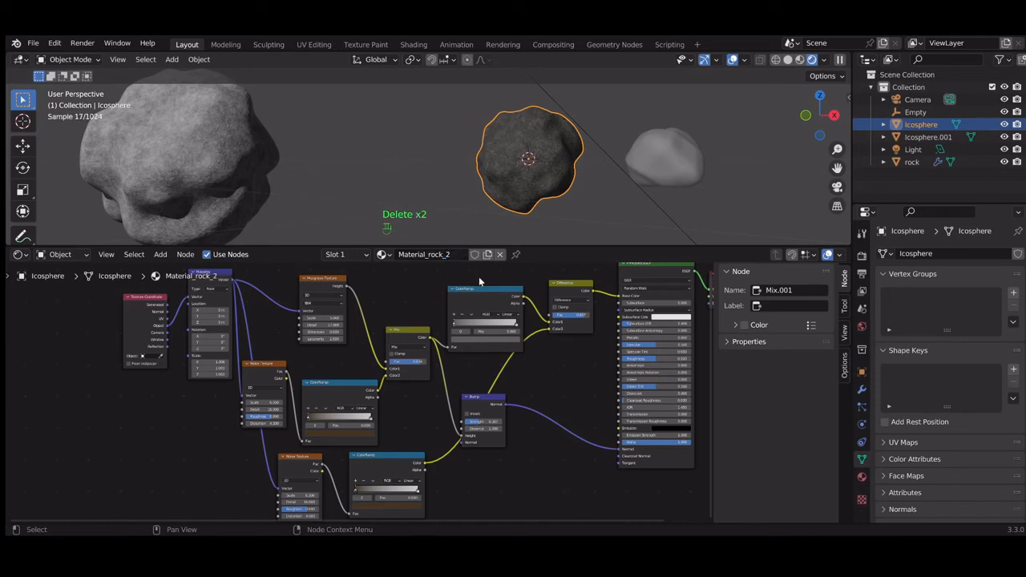
Lower the Difference node's Fac to a small value in Material_rock_2.
scroll(553, 210, "up", 2)
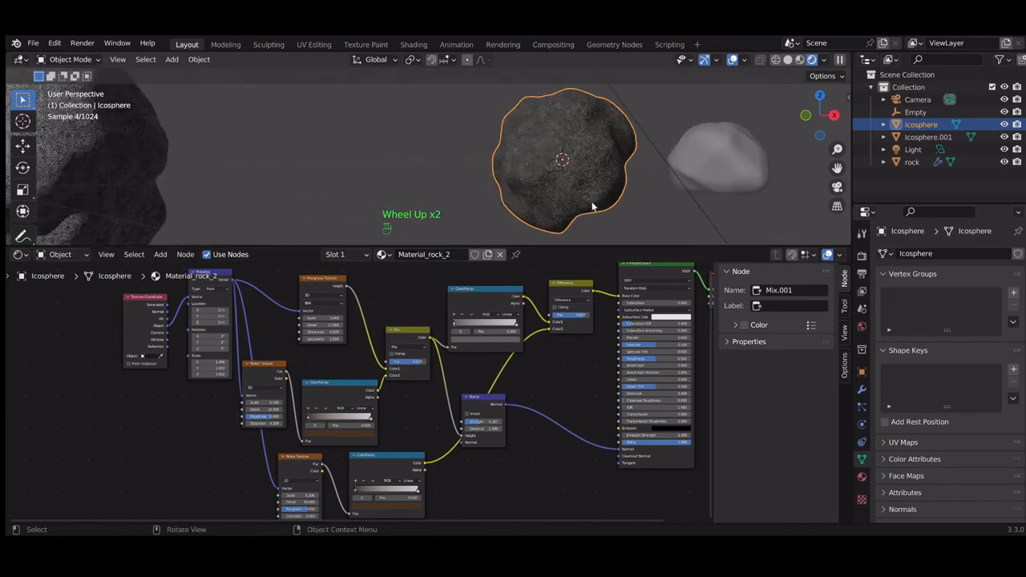
scroll(594, 206, "up", 1)
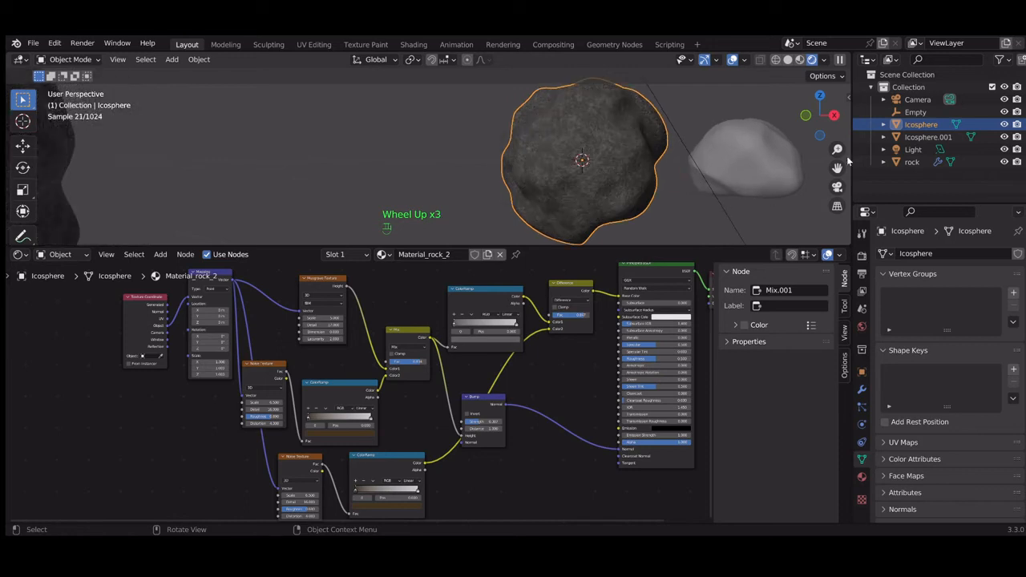
left_click_drag(838, 167, 717, 170)
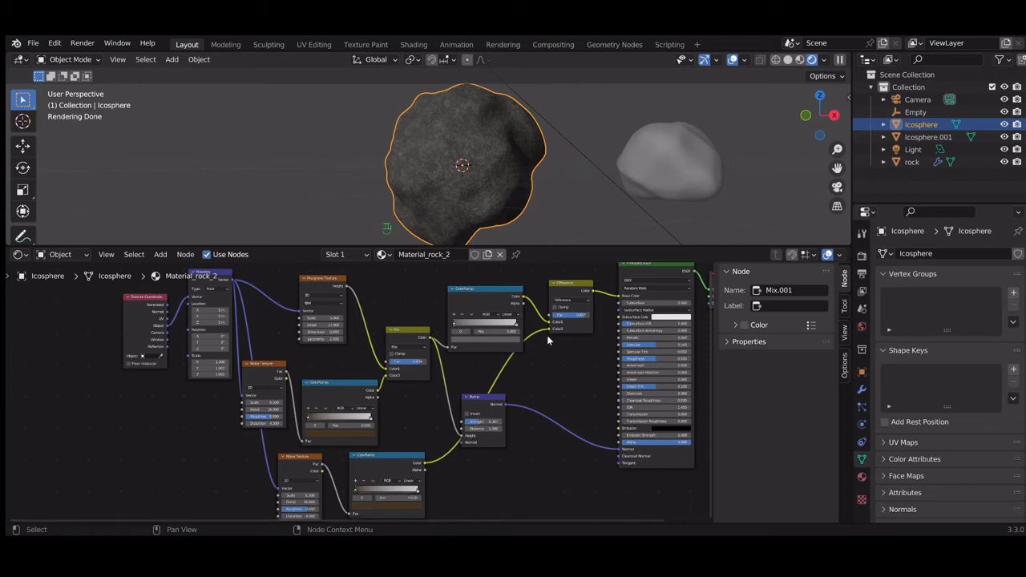
left_click_drag(575, 322, 554, 315)
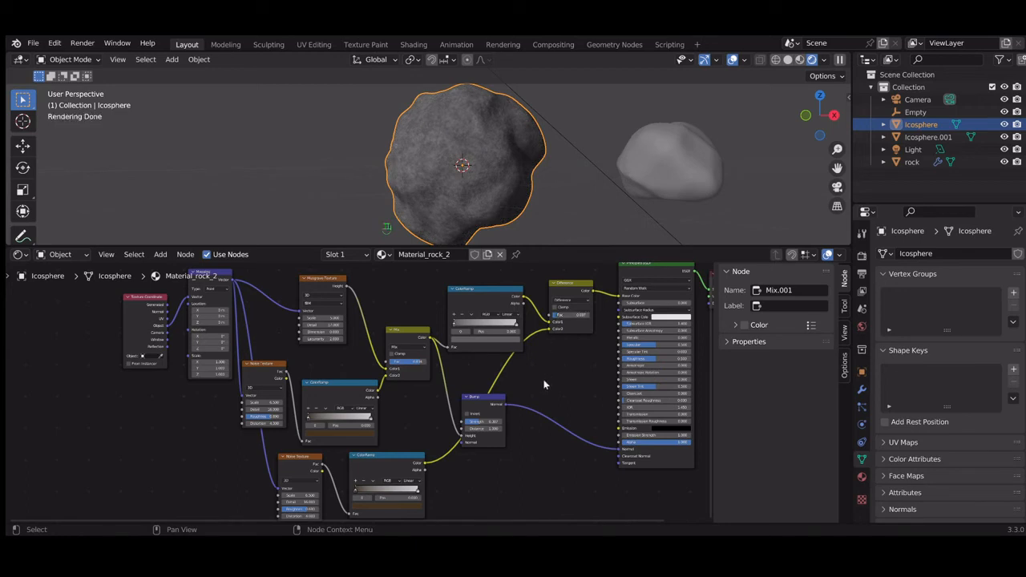
Recolour the dark stop of the lowest ColorRamp to a very dark green.
scroll(553, 179, "down", 3)
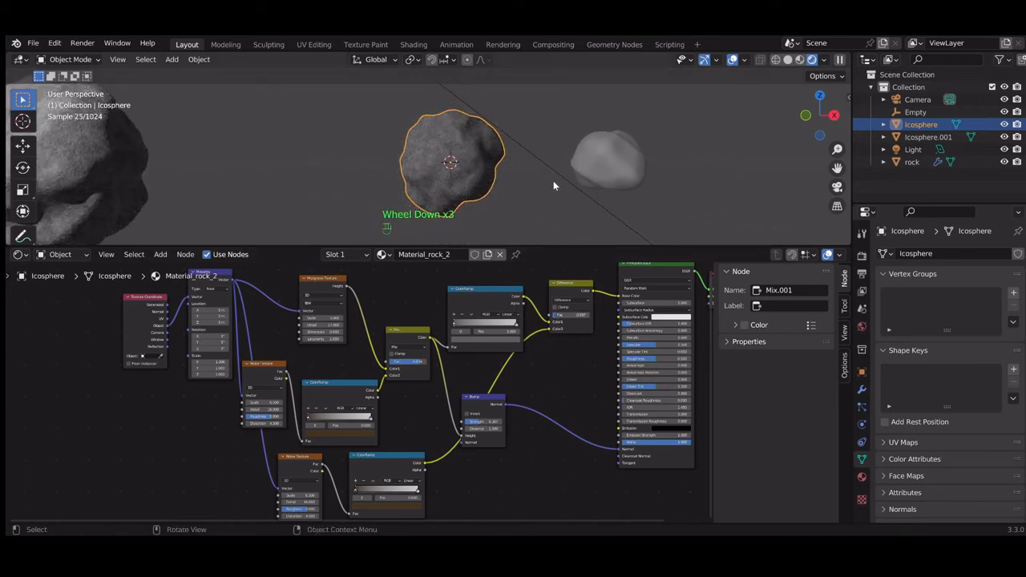
scroll(553, 181, "down", 1)
scroll(553, 181, "up", 3)
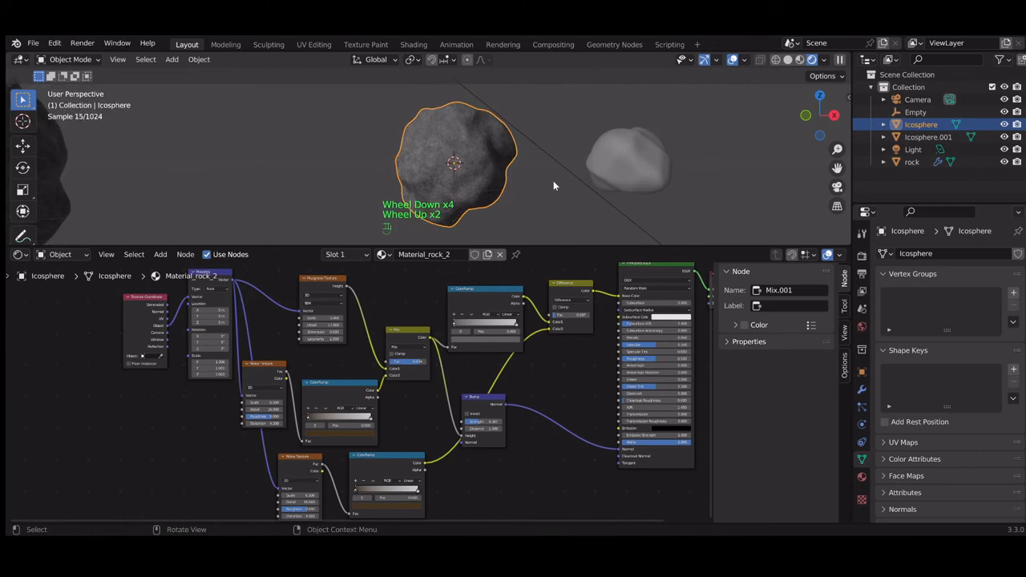
left_click(370, 504)
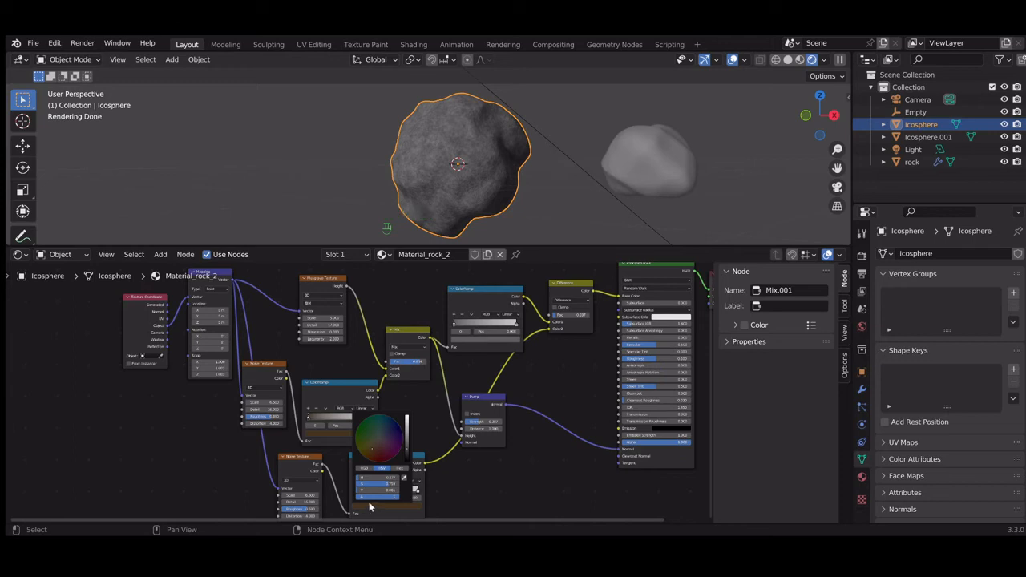
left_click(360, 434)
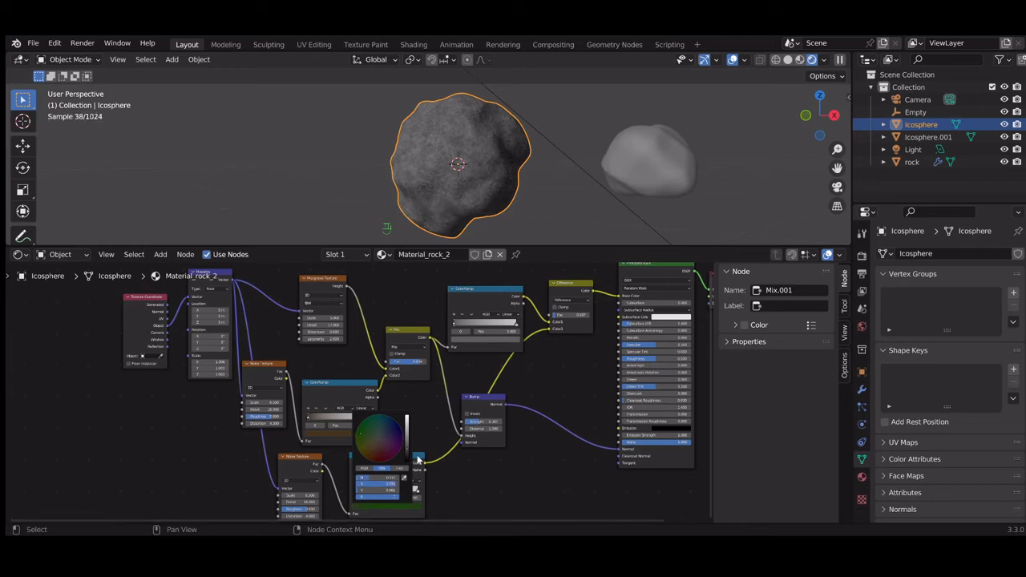
left_click_drag(407, 453, 407, 459)
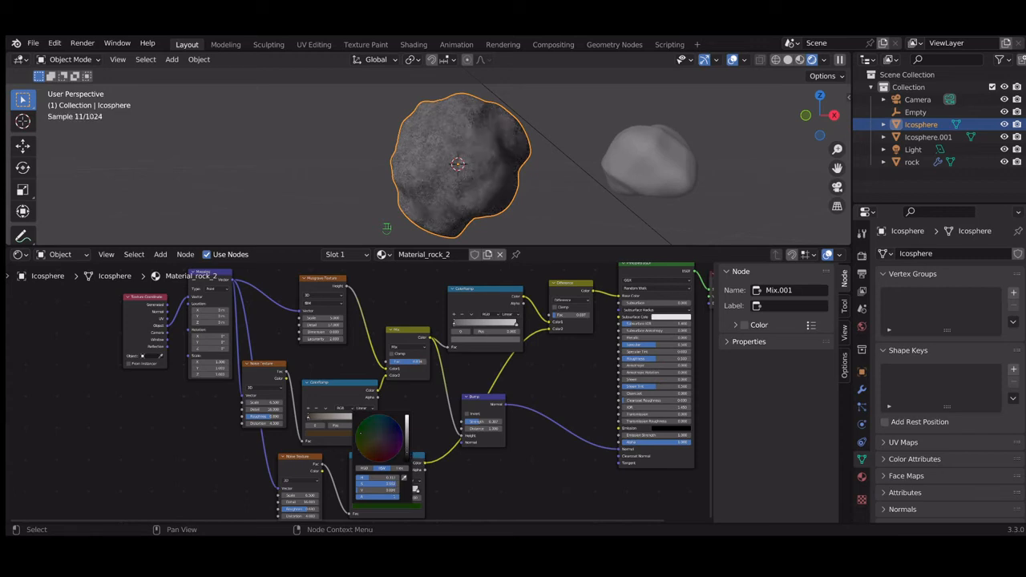
Recolour the light stop of the lowest ColorRamp to a saturated green, and raise the Difference node's Fac slightly.
double_click(410, 506)
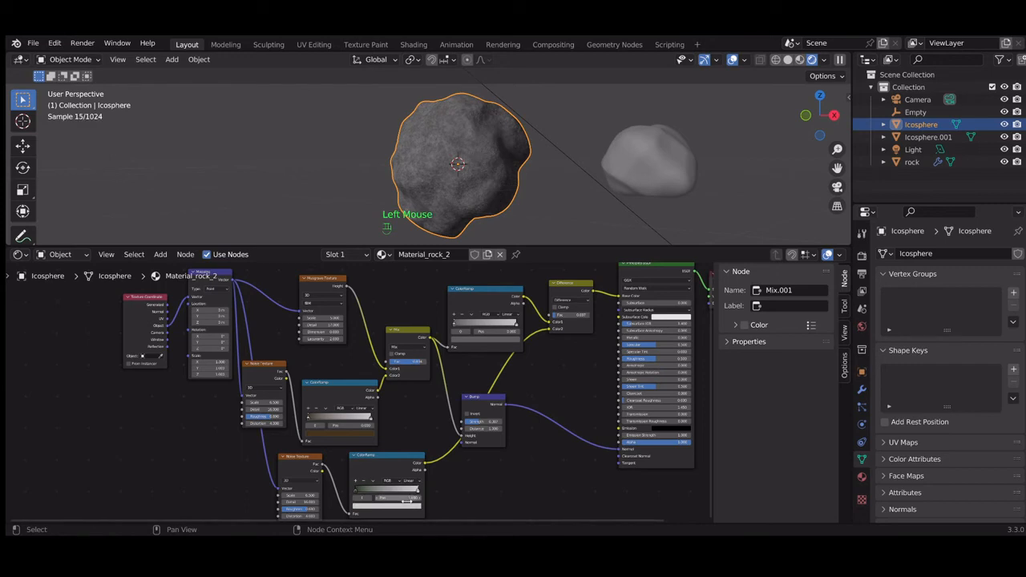
left_click(406, 509)
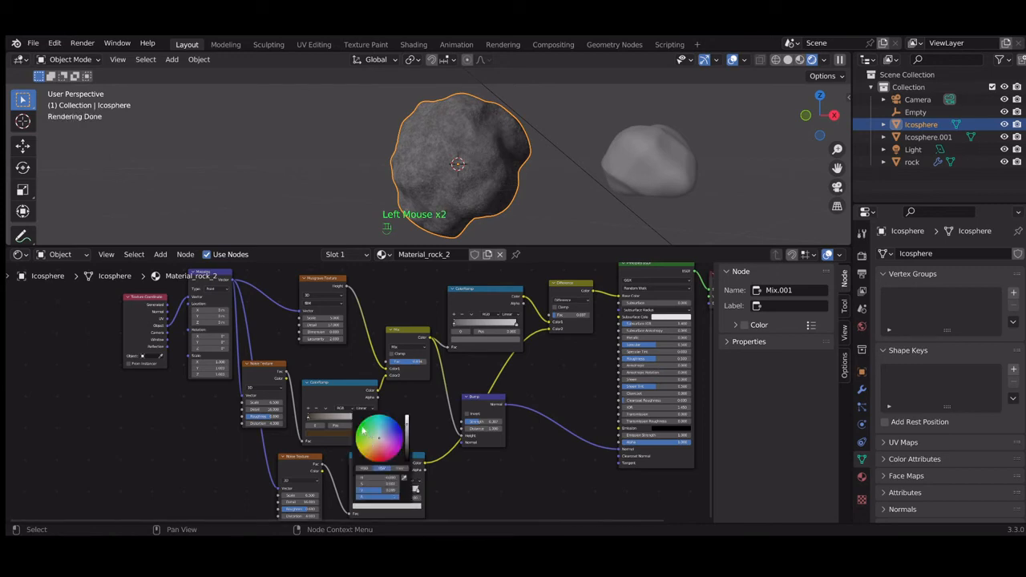
left_click(379, 428)
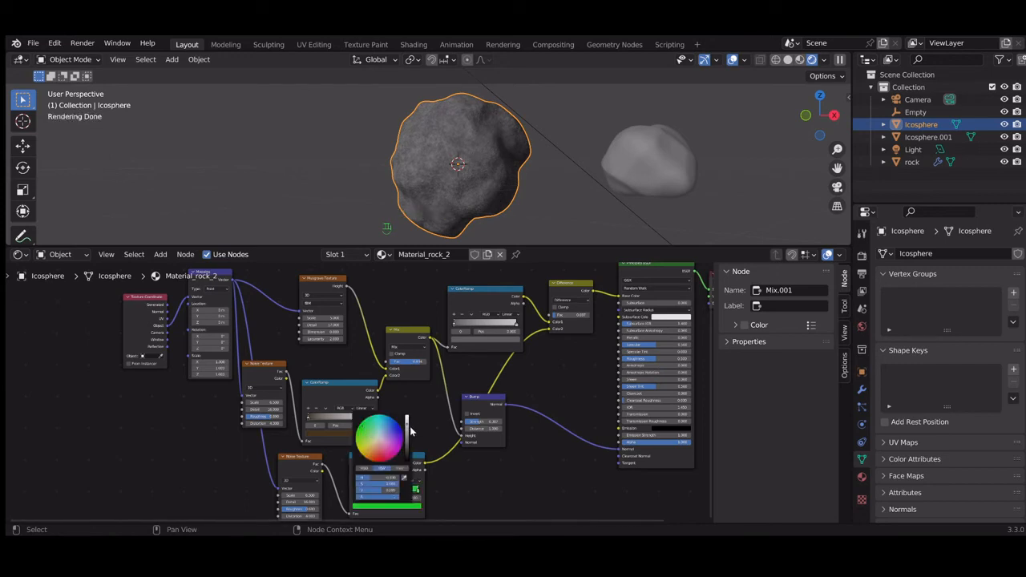
left_click_drag(408, 426, 407, 429)
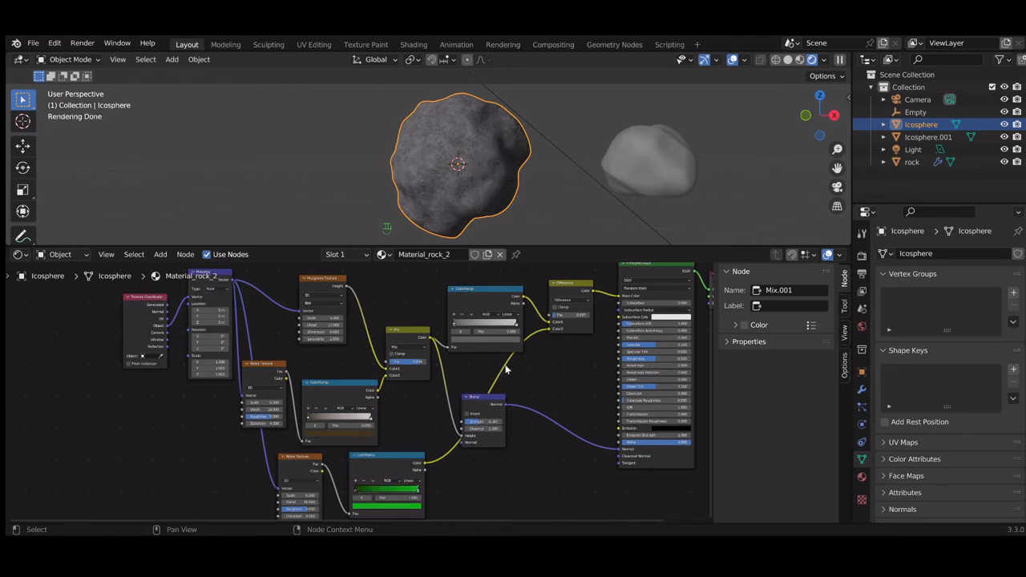
mouse_move(558, 318)
left_mouse_down()
mouse_move(585, 319)
mouse_move(561, 315)
left_mouse_up()
Move the light stop of the ColorRamp feeding the first Mix node to about 0.47, and reduce that Mix node's Fac.
left_click_drag(373, 420, 343, 422)
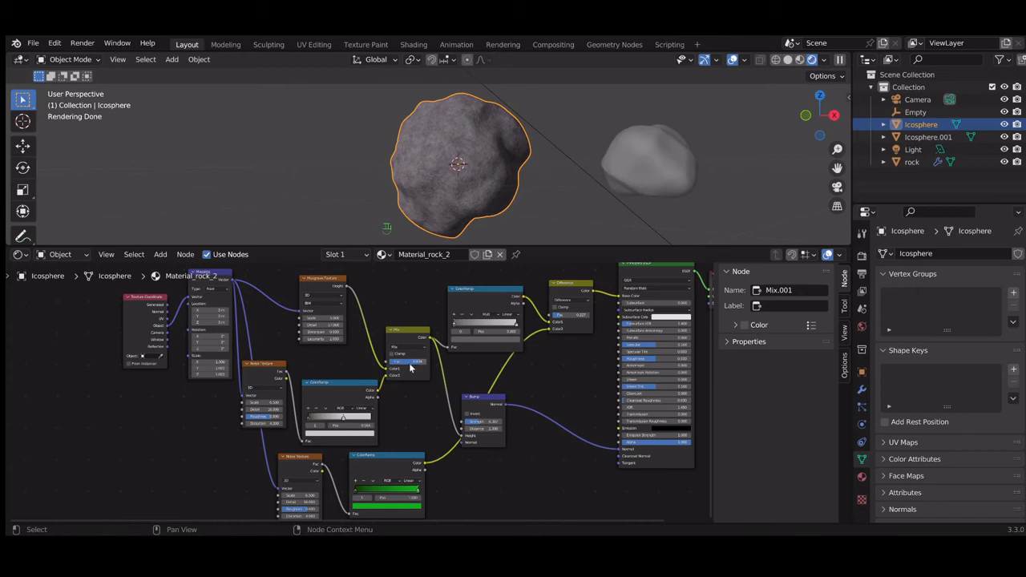
left_click_drag(416, 362, 420, 362)
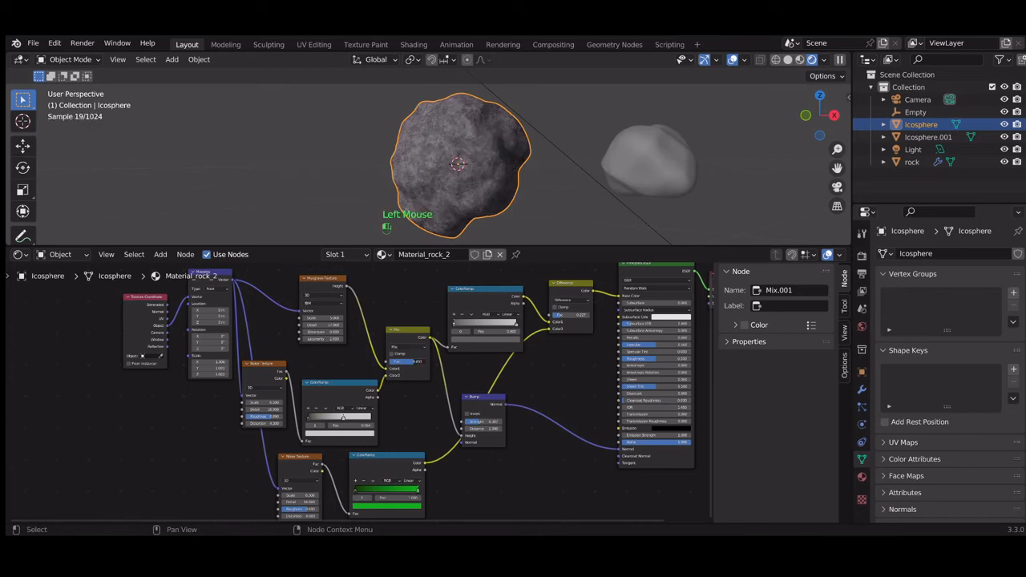
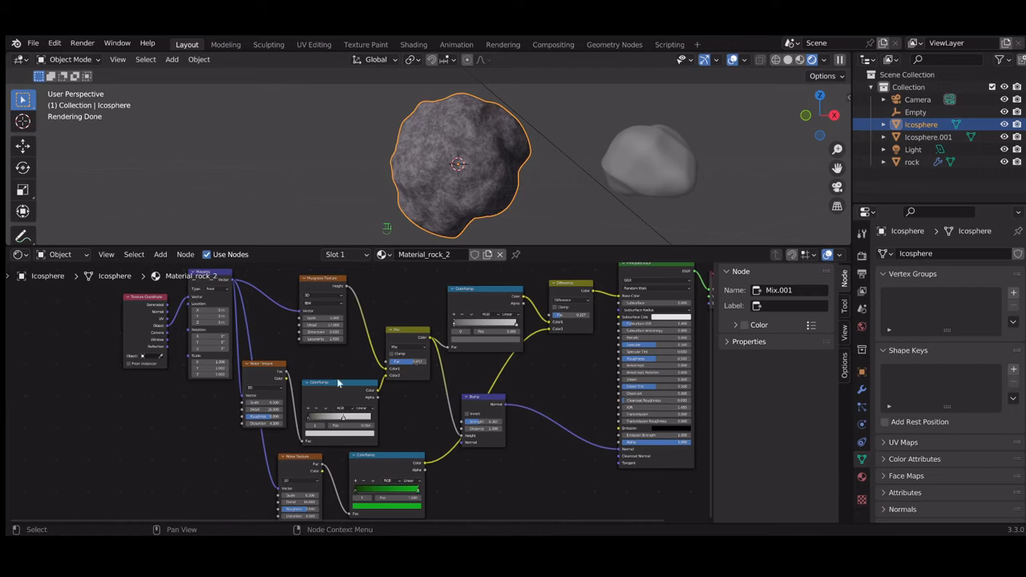
left_click_drag(342, 420, 335, 419)
Change the Mapping node's X, Y and Z scale values to increase the texture scale.
left_click(215, 363)
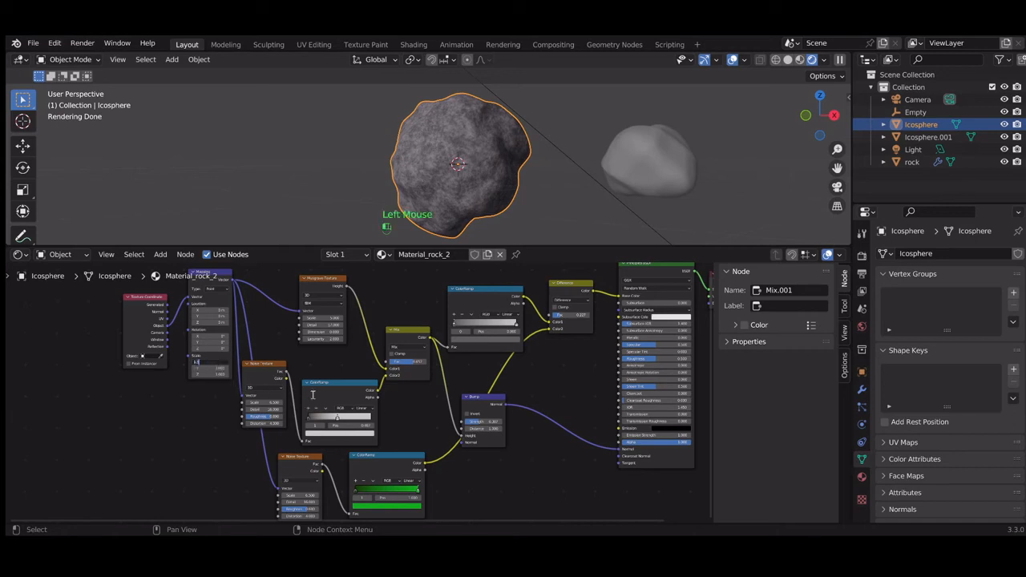
key("Return")
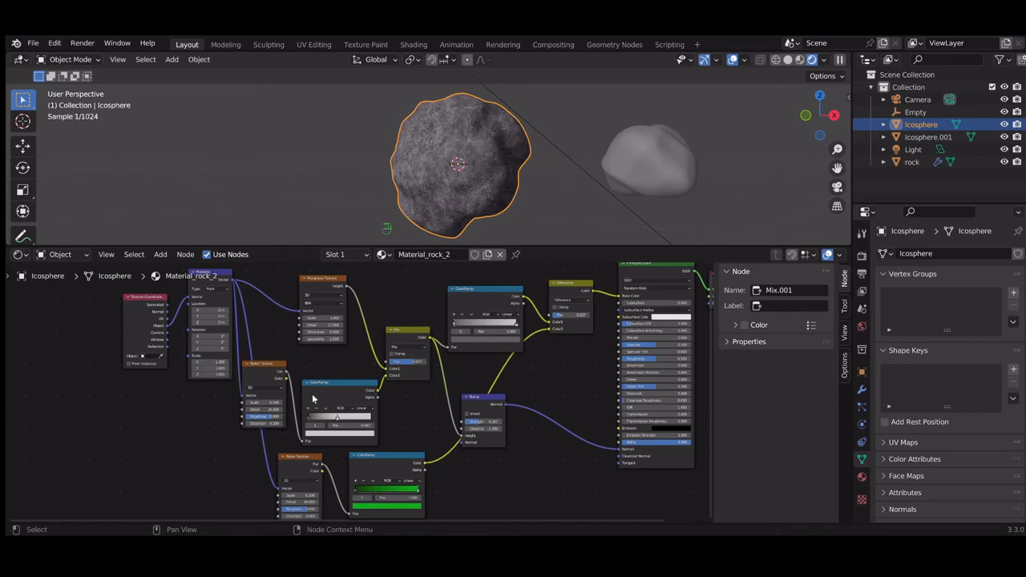
left_click(218, 367)
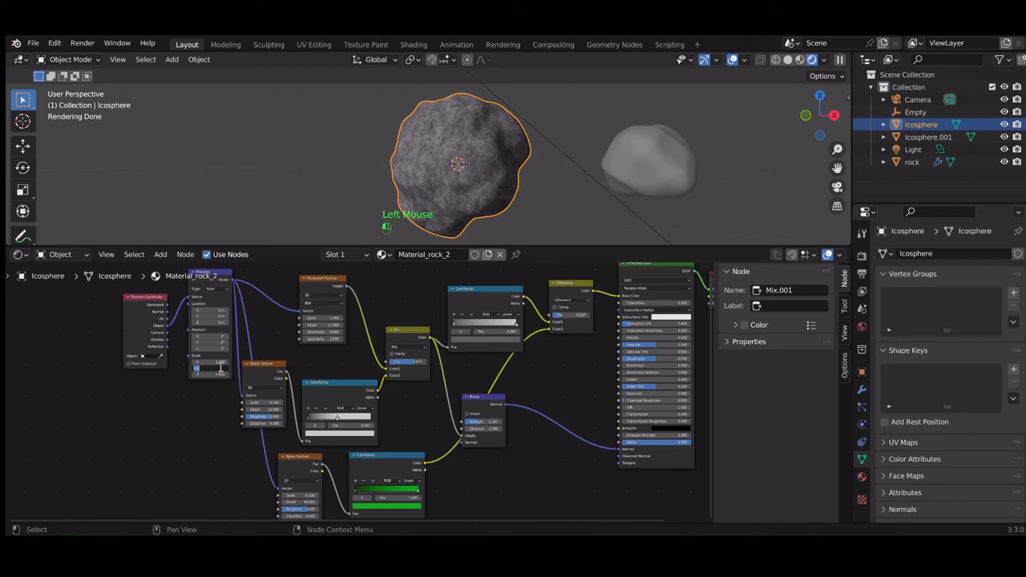
key("Return")
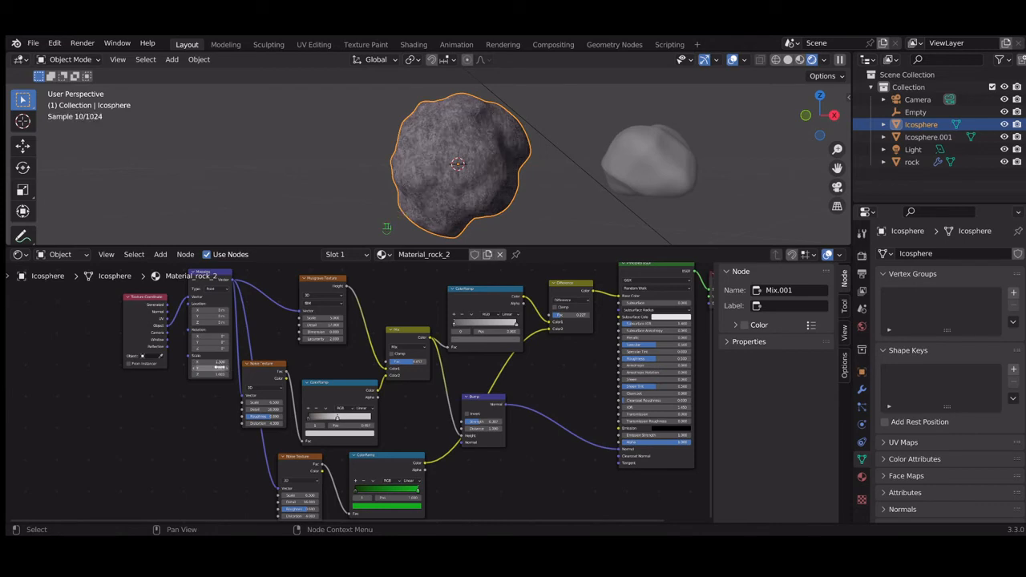
left_click(217, 376)
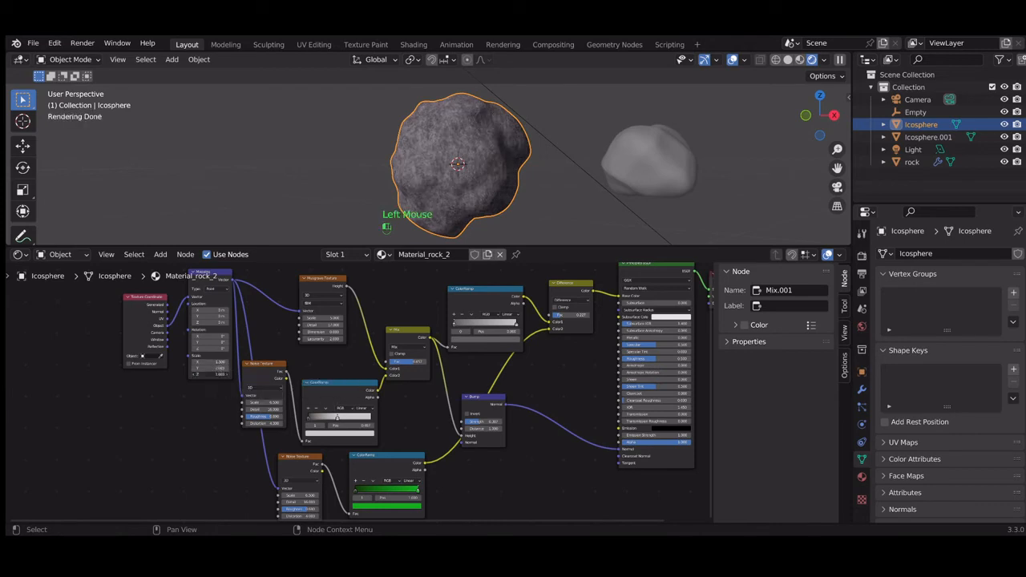
key("Return")
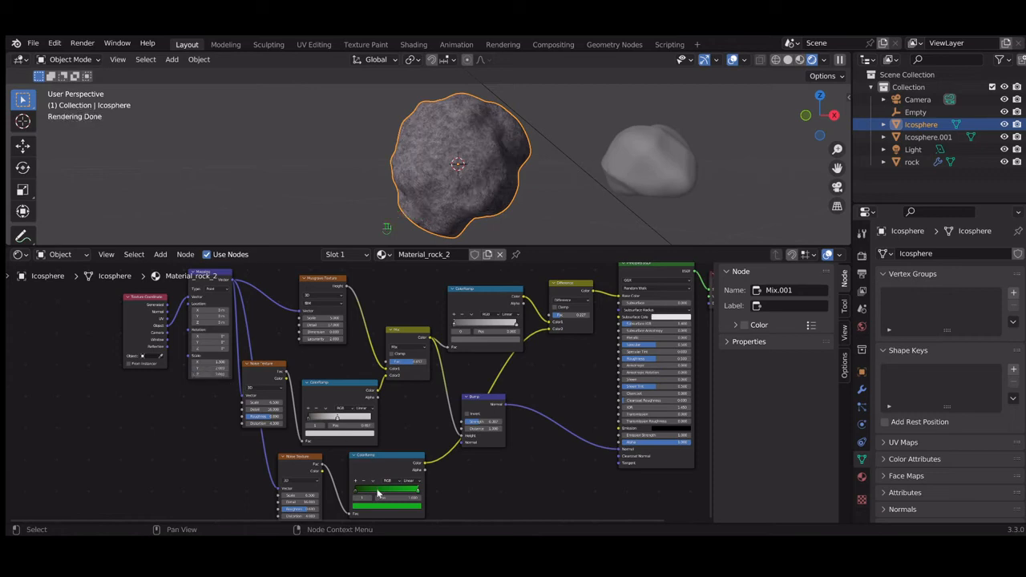
Desaturate the light stop of the lowest ColorRamp to a pale greyish green.
left_click(417, 493)
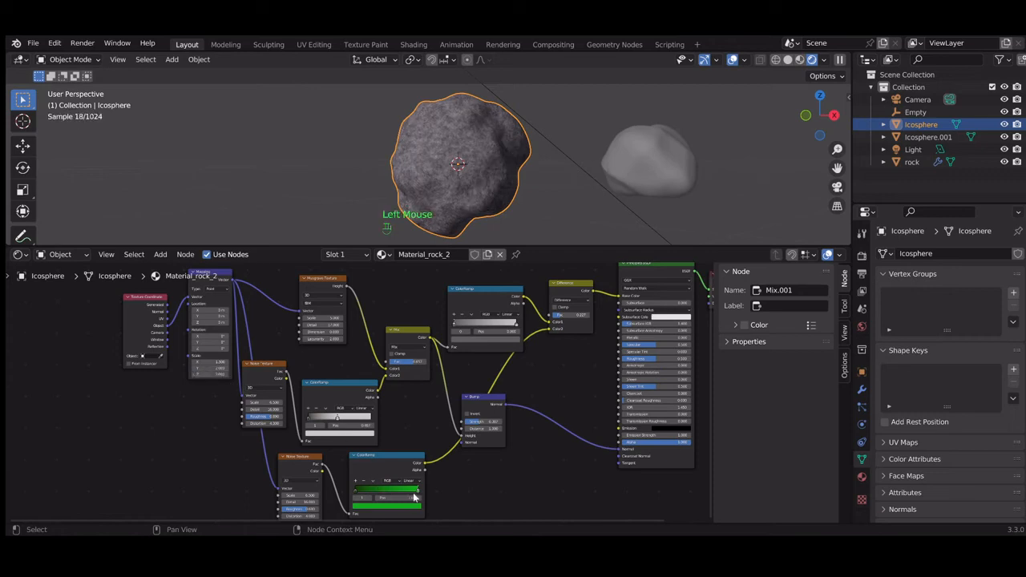
left_click(413, 509)
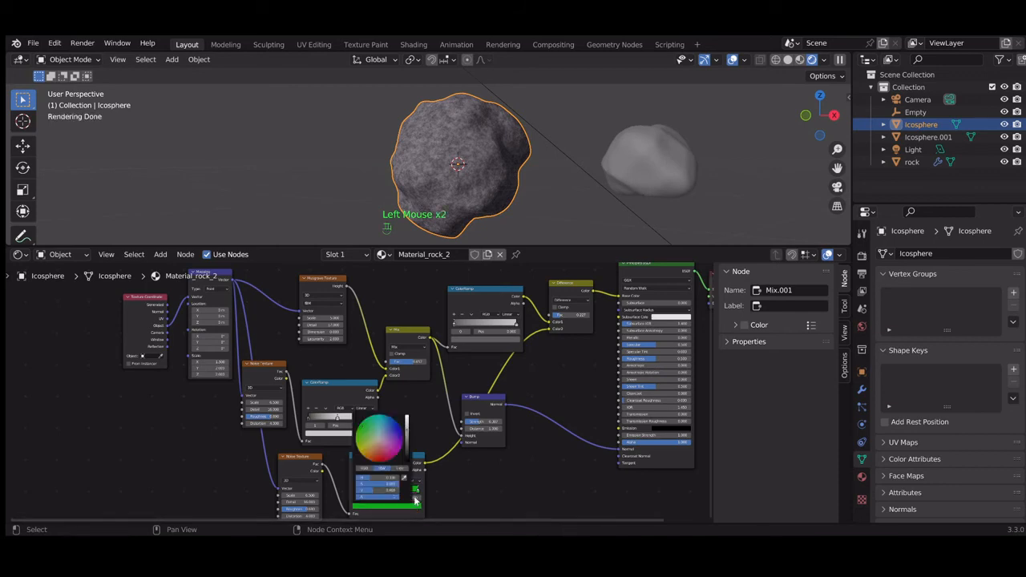
left_click(373, 436)
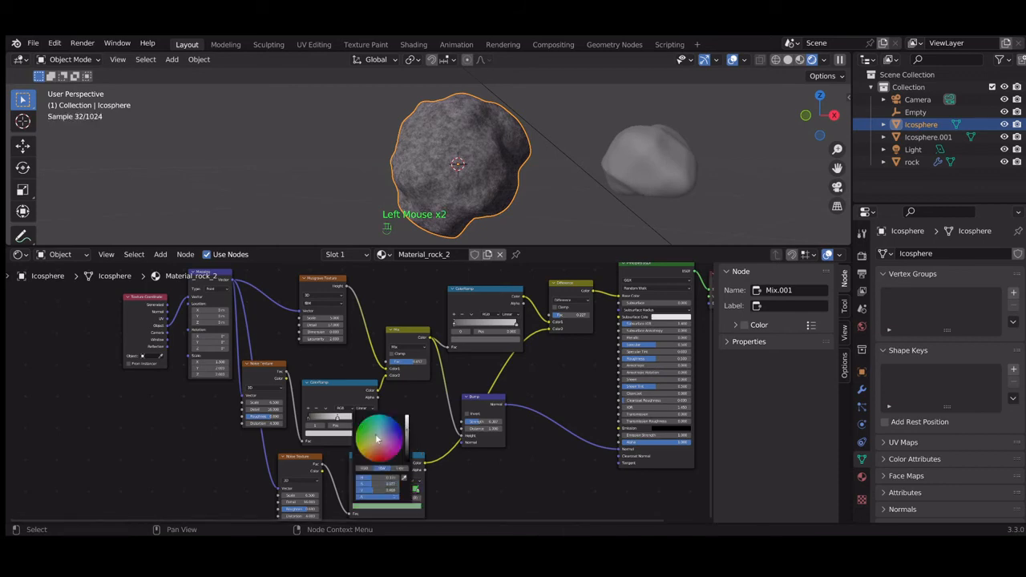
left_click_drag(374, 436, 375, 434)
left_click_drag(379, 433, 377, 437)
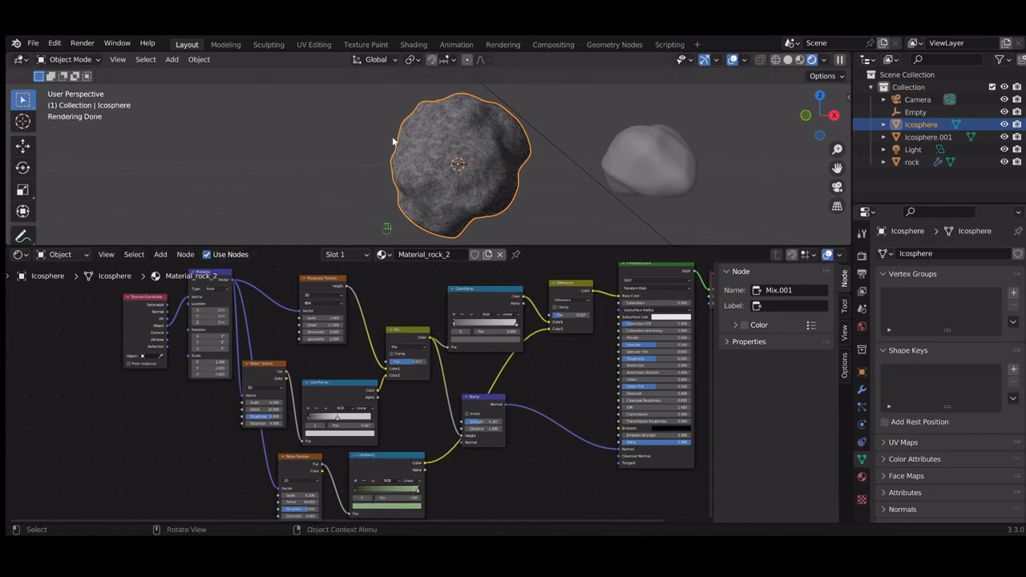
Darken the dark green stop of the lowest ColorRamp in Material_rock_2 to a near-black green.
scroll(393, 143, "down", 3)
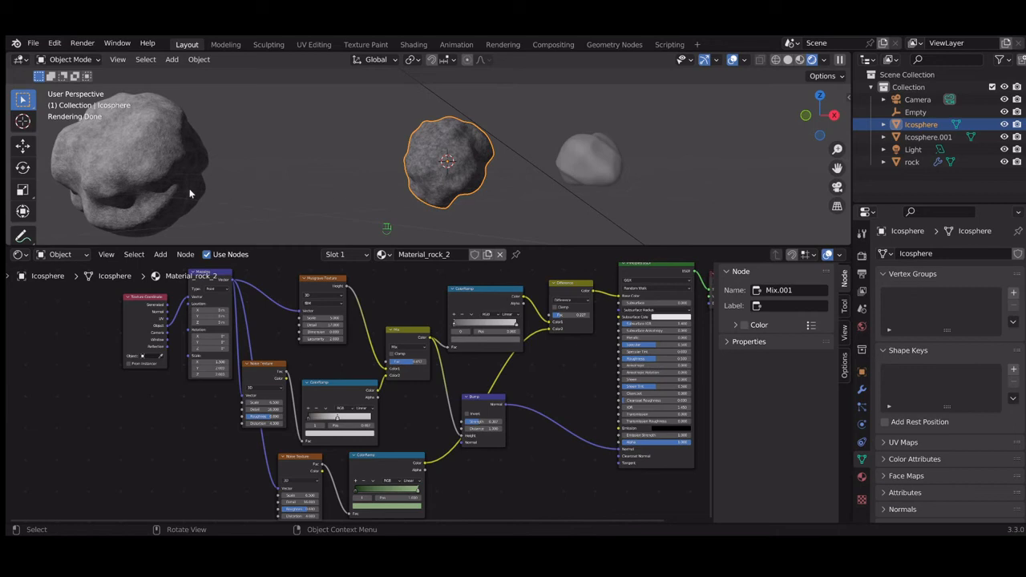
left_click(308, 172)
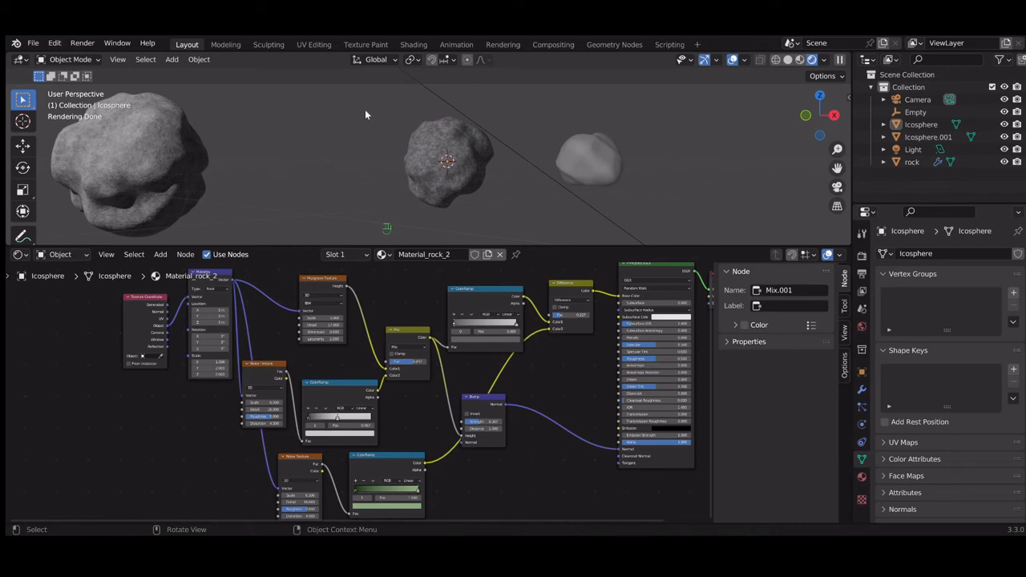
scroll(432, 161, "up", 1)
scroll(432, 161, "up", 1)
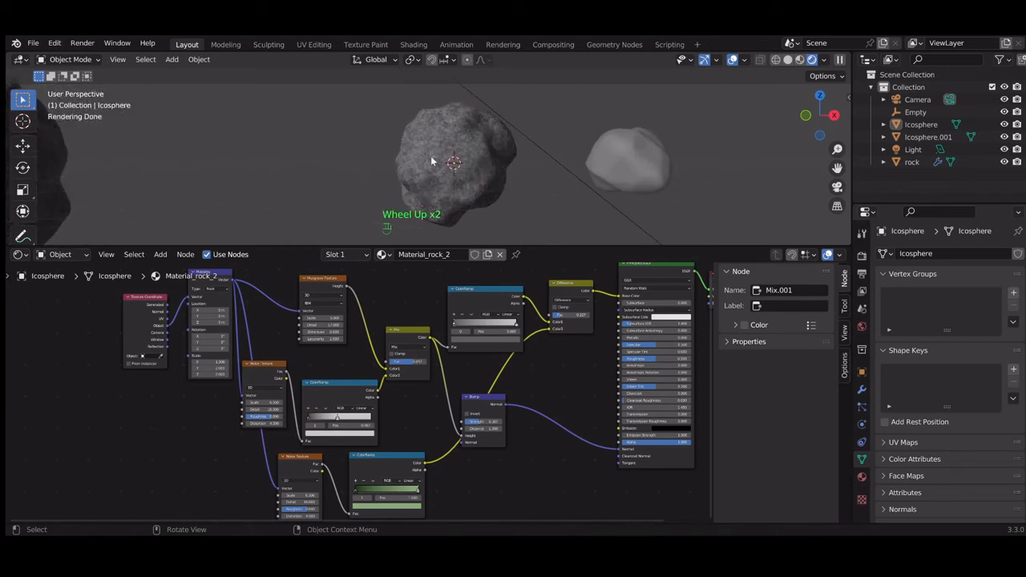
scroll(431, 161, "up", 1)
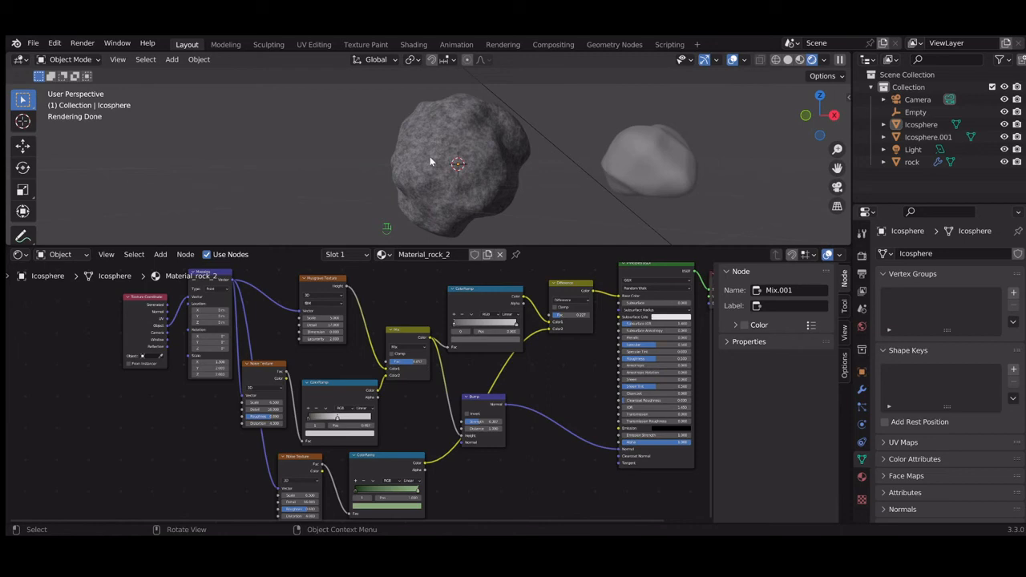
left_click(357, 492)
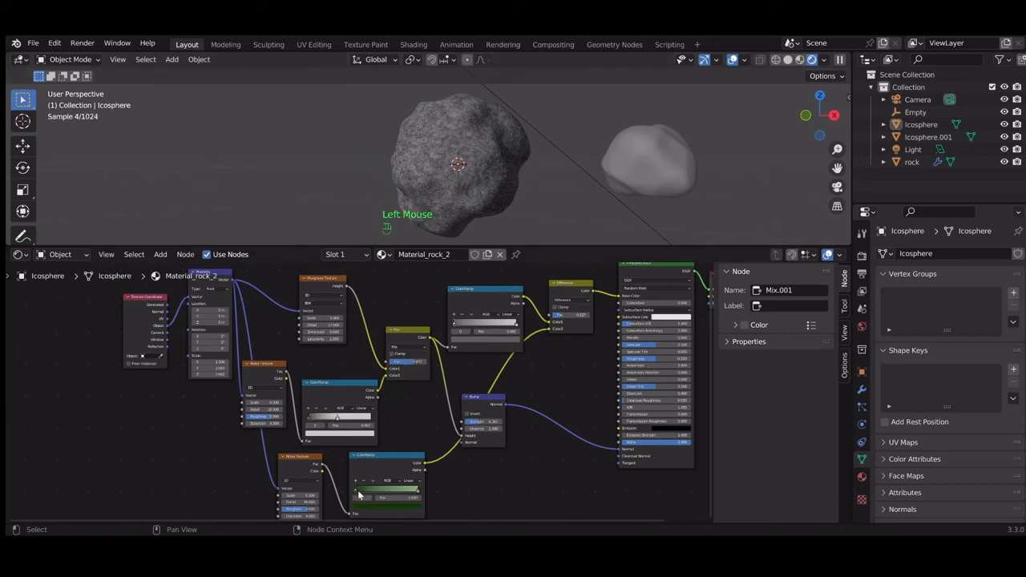
left_click(359, 502)
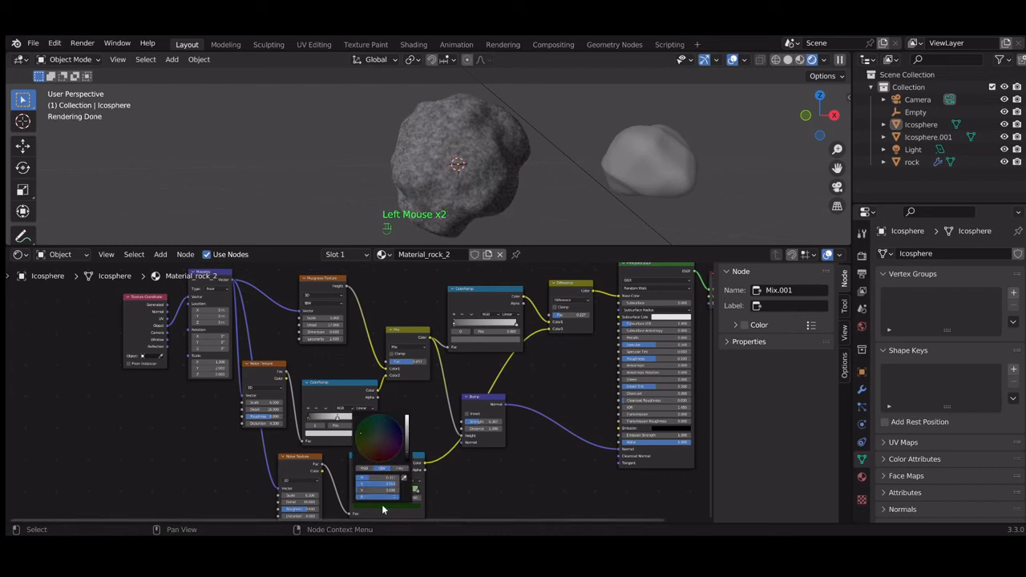
left_click(407, 461)
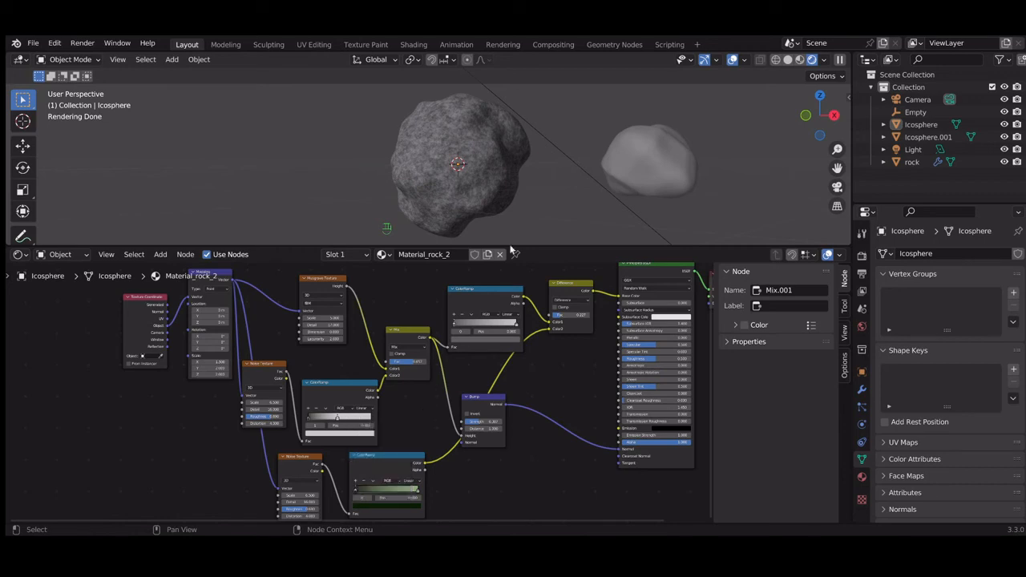
Give the rock object a material and assign the existing Material_rock_2 to it.
scroll(510, 204, "down", 3)
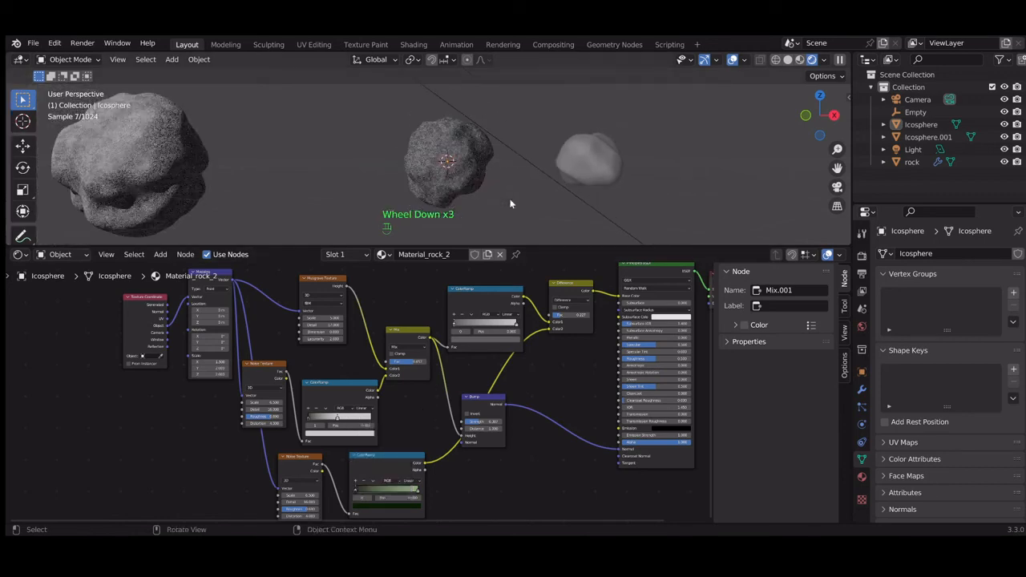
left_click(597, 171)
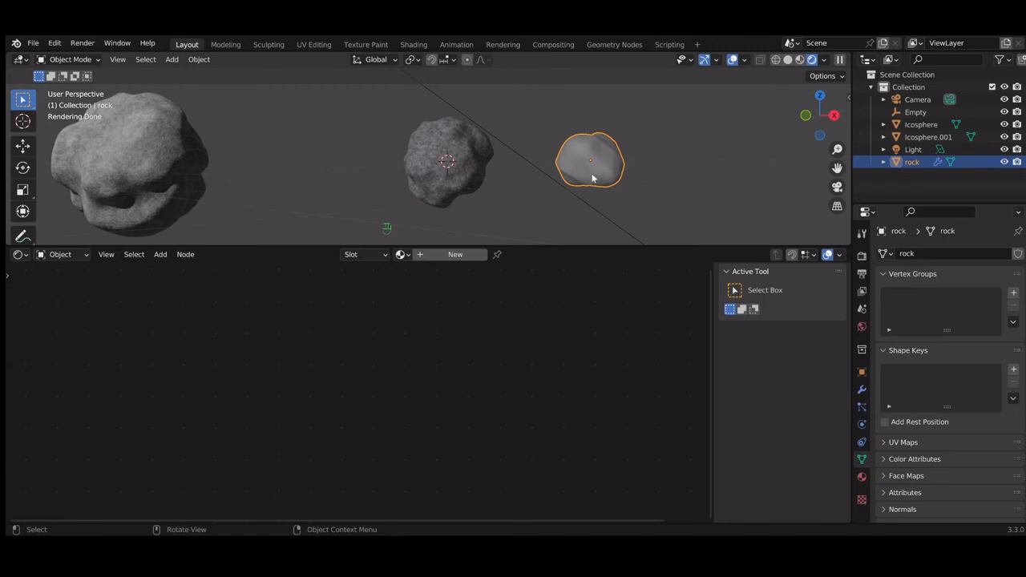
scroll(592, 178, "up", 3)
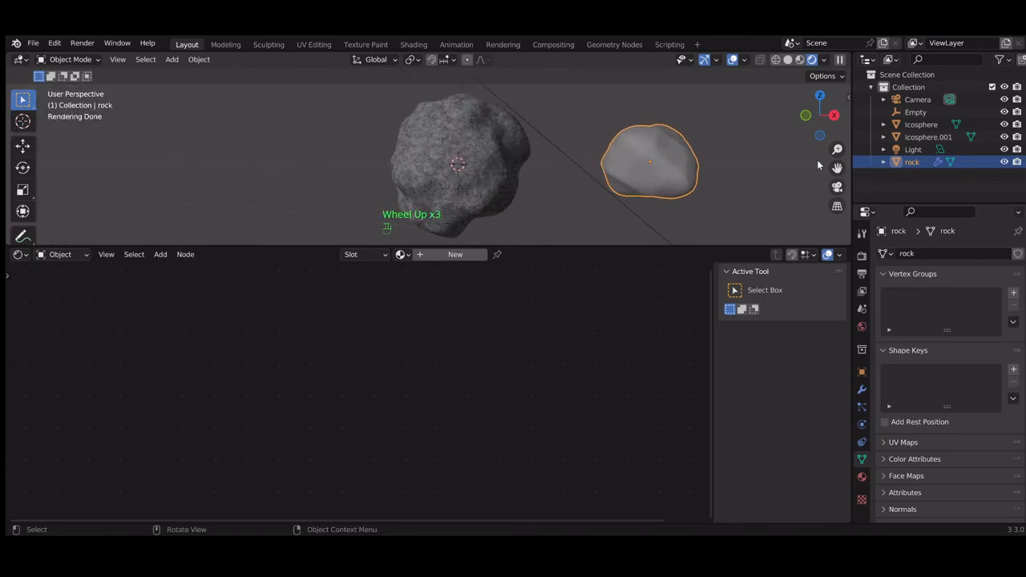
left_click_drag(836, 167, 485, 178)
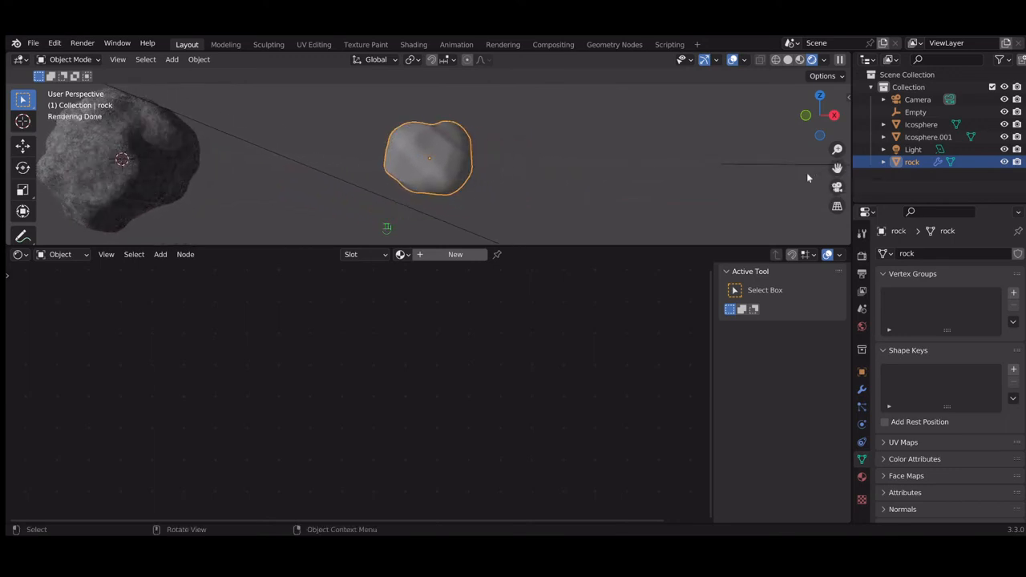
left_click(466, 254)
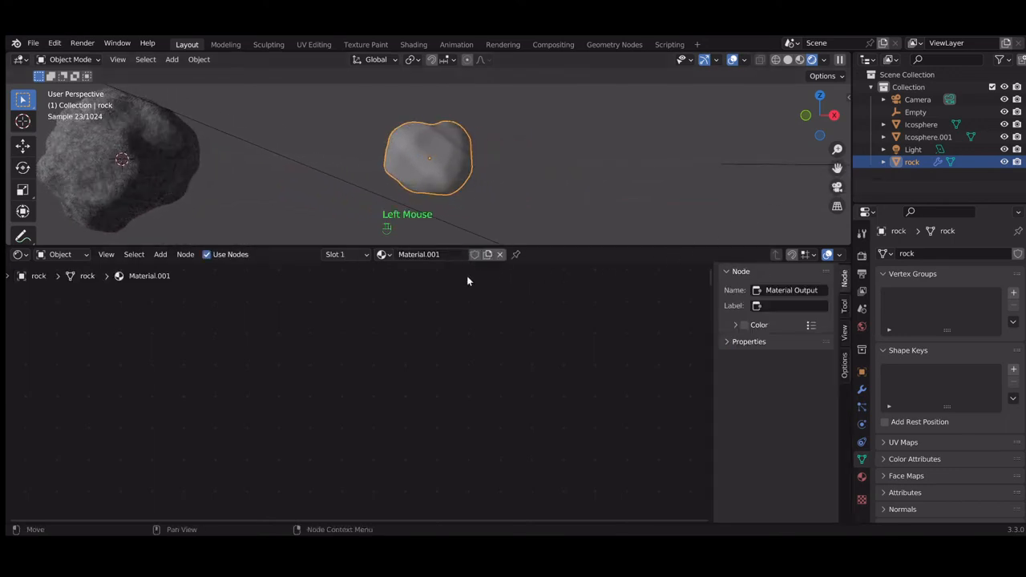
left_click(383, 254)
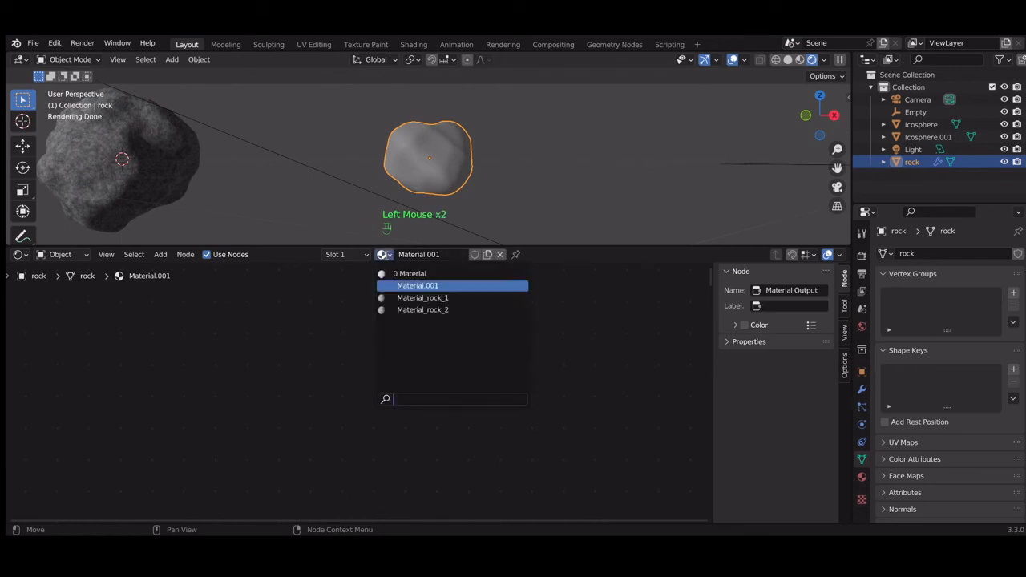
left_click(413, 314)
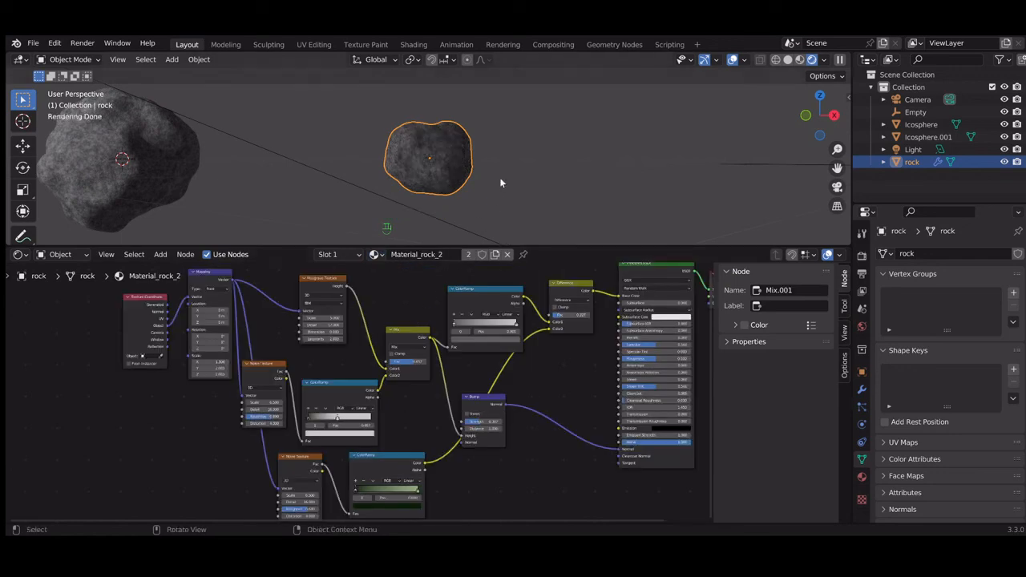
Shift the light stop of the ColorRamp feeding the Difference node inward to about 0.8.
scroll(499, 183, "up", 2)
scroll(500, 182, "up", 8)
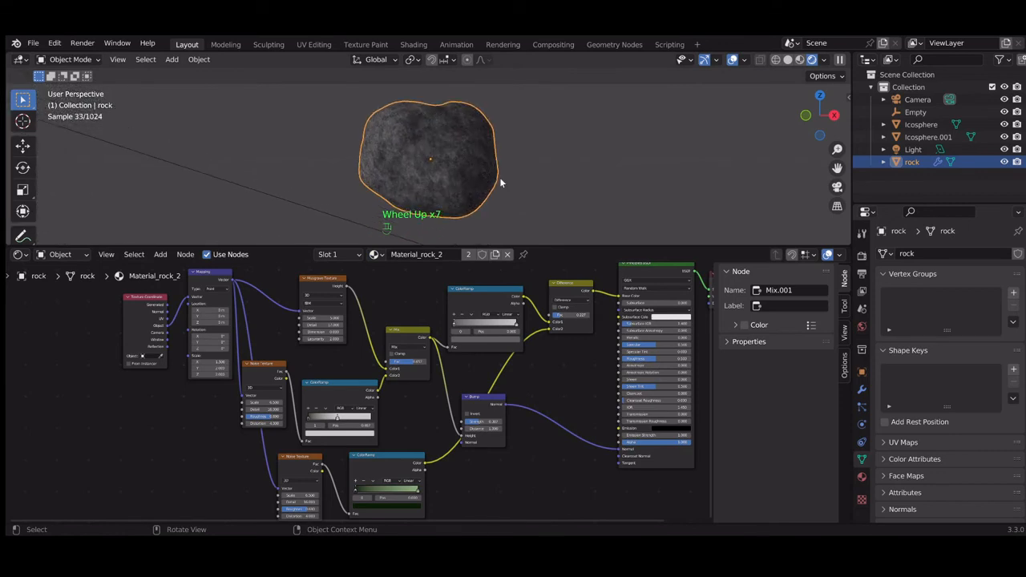
scroll(500, 182, "up", 2)
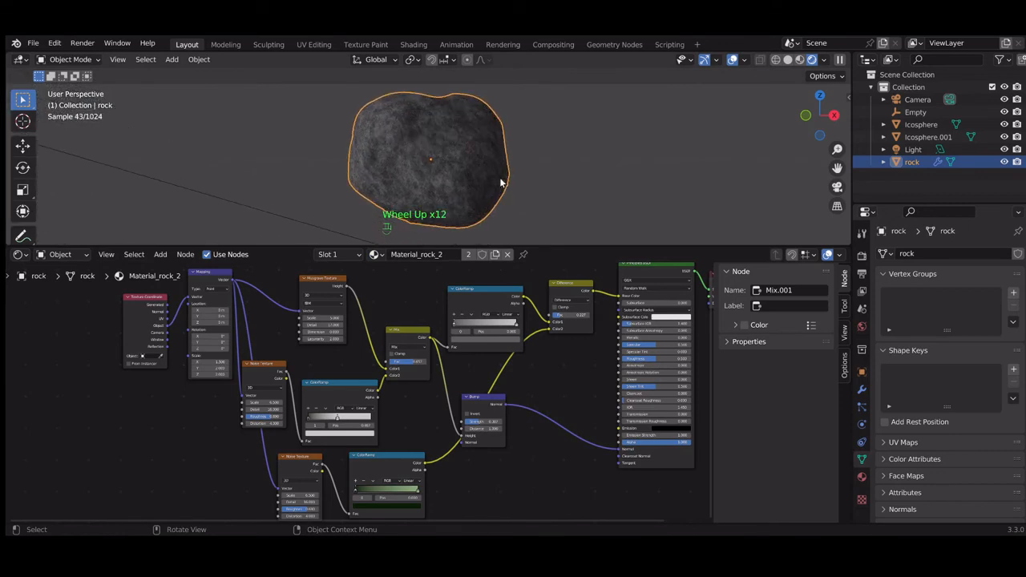
scroll(500, 183, "up", 2)
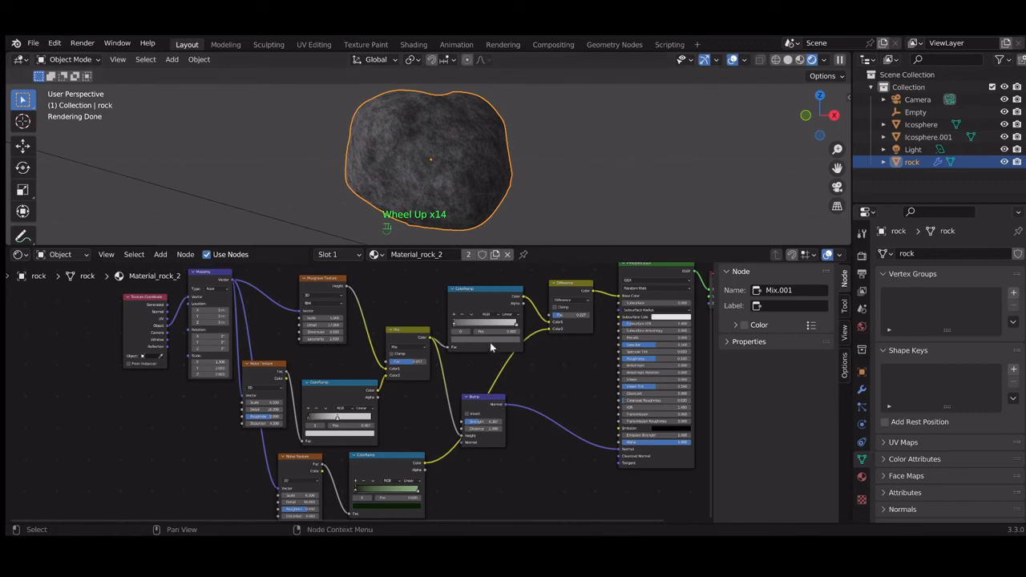
left_click_drag(519, 324, 504, 326)
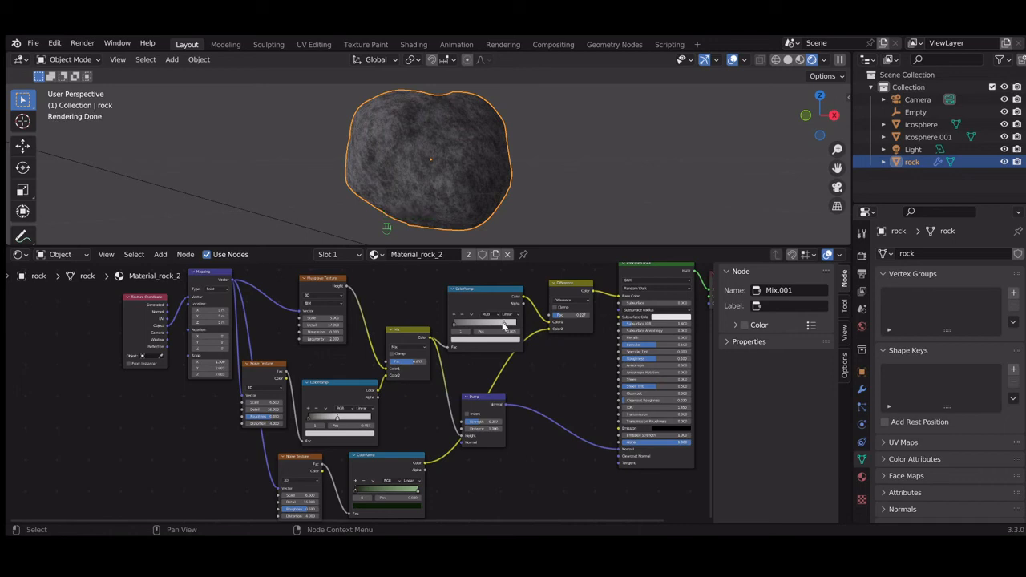
Lower the first Mix node's Fac slightly and raise the Bump node's Strength to about 0.51.
left_click(413, 365)
left_click_drag(413, 363, 417, 363)
left_click_drag(479, 425, 484, 423)
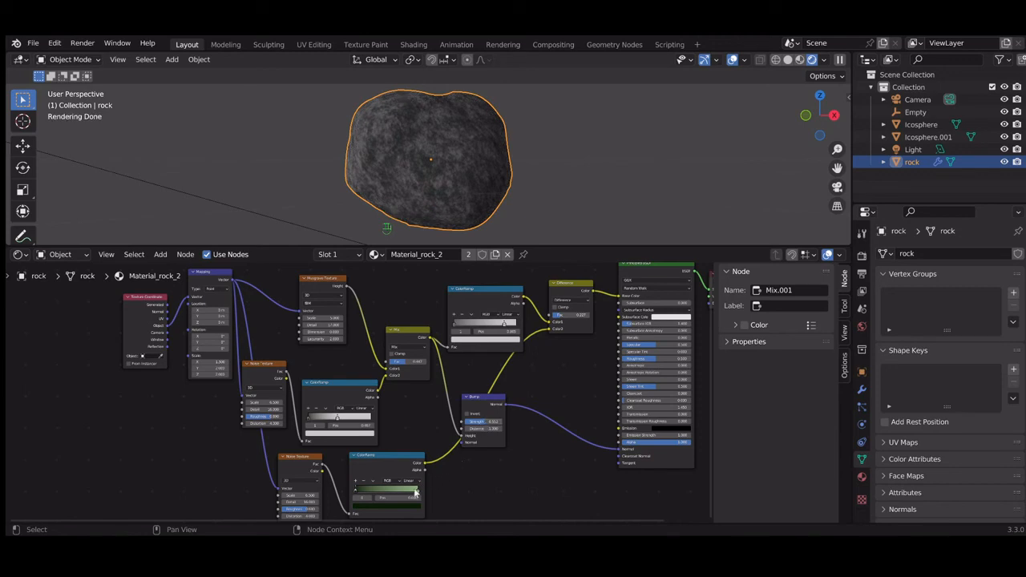
Move the light green stop of the lowest ColorRamp inward, and darken the brown stop of the ColorRamp feeding the first Mix node.
mouse_move(415, 492)
left_mouse_down()
mouse_move(423, 497)
mouse_move(407, 493)
left_mouse_up()
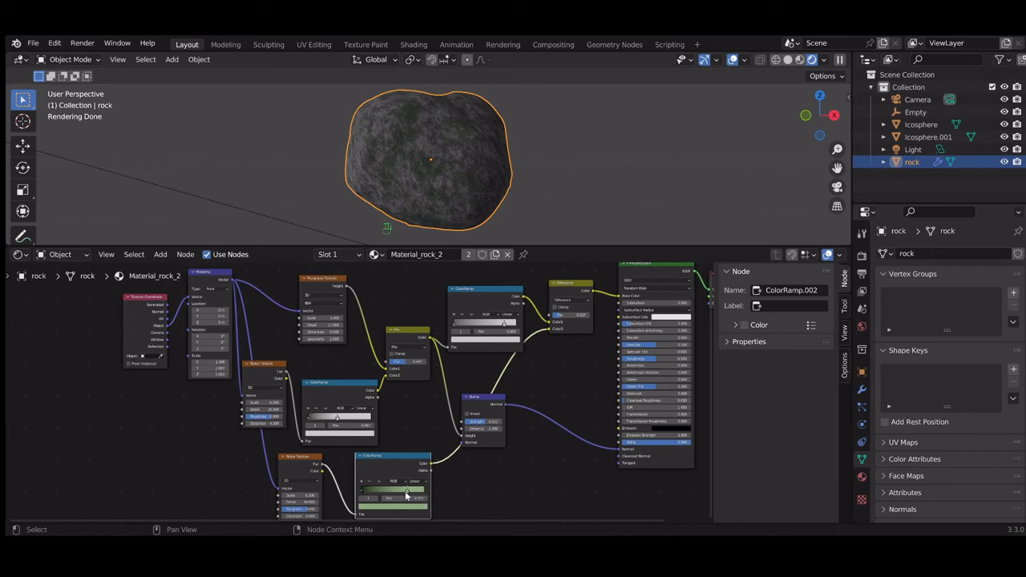
left_click_drag(407, 494, 404, 495)
left_click(309, 424)
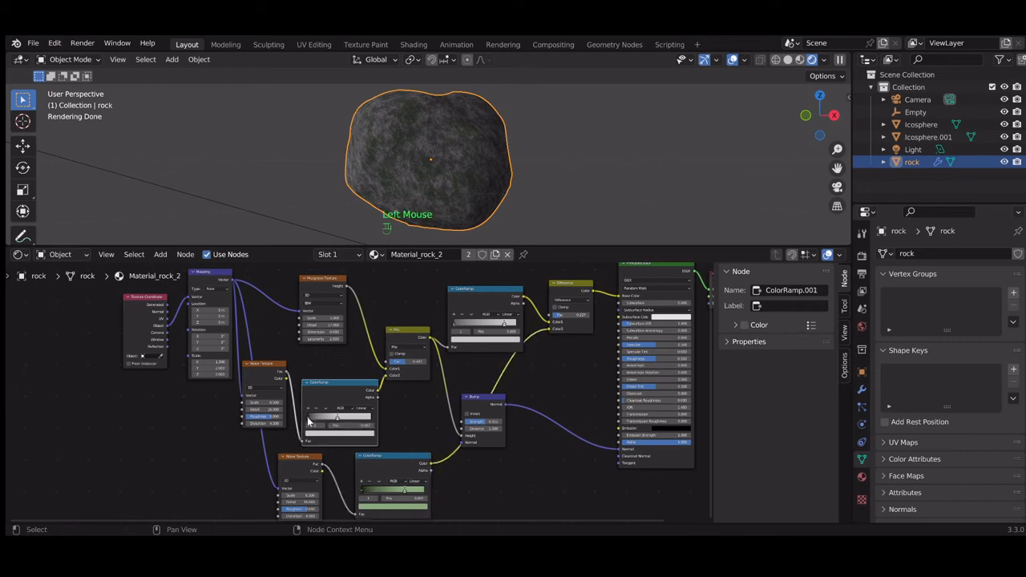
double_click(312, 420)
left_click(325, 434)
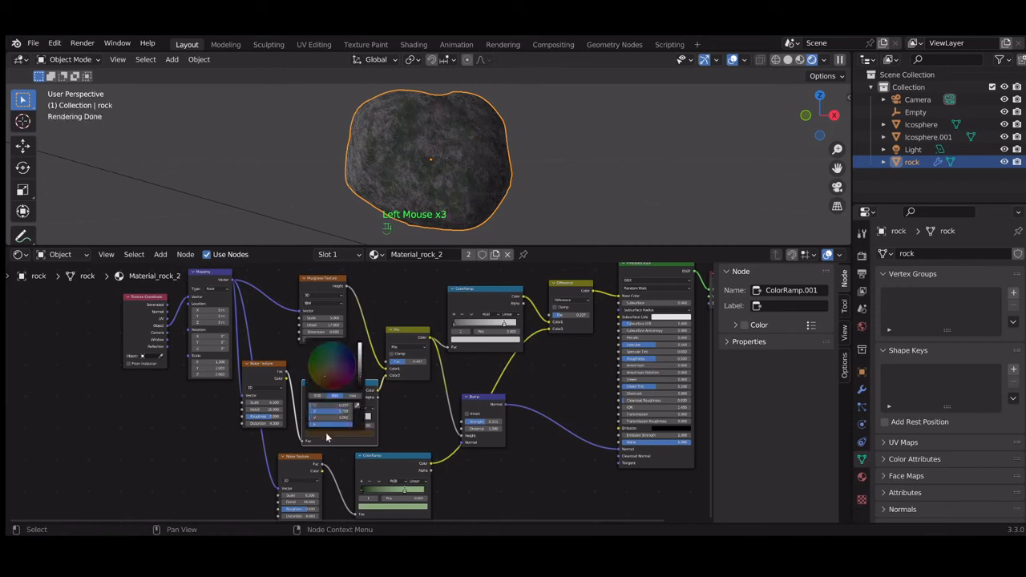
left_click(360, 382)
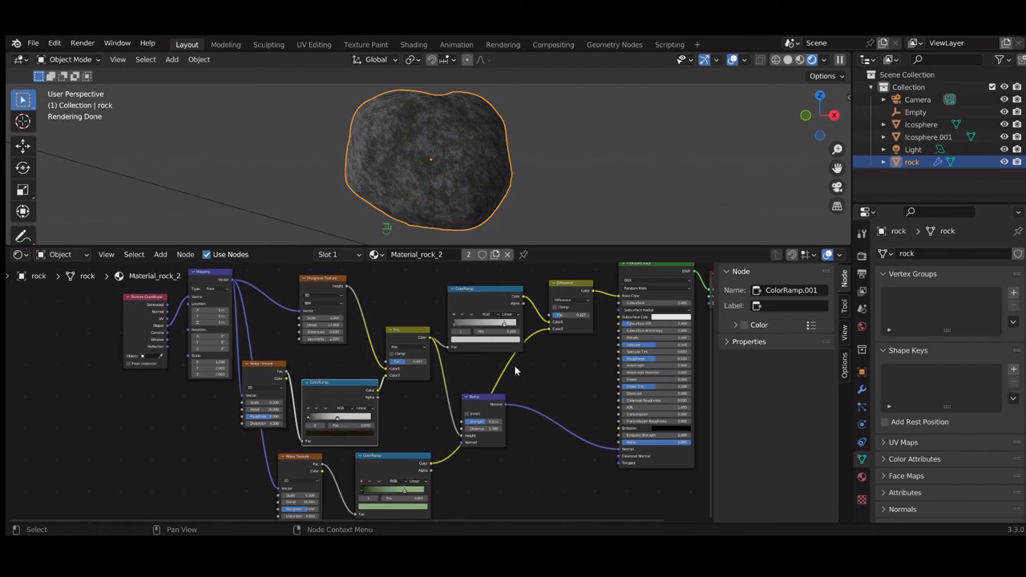
Adjust the brightness of the dark grey stop on the ColorRamp feeding the Difference node.
left_click(455, 325)
left_click(471, 339)
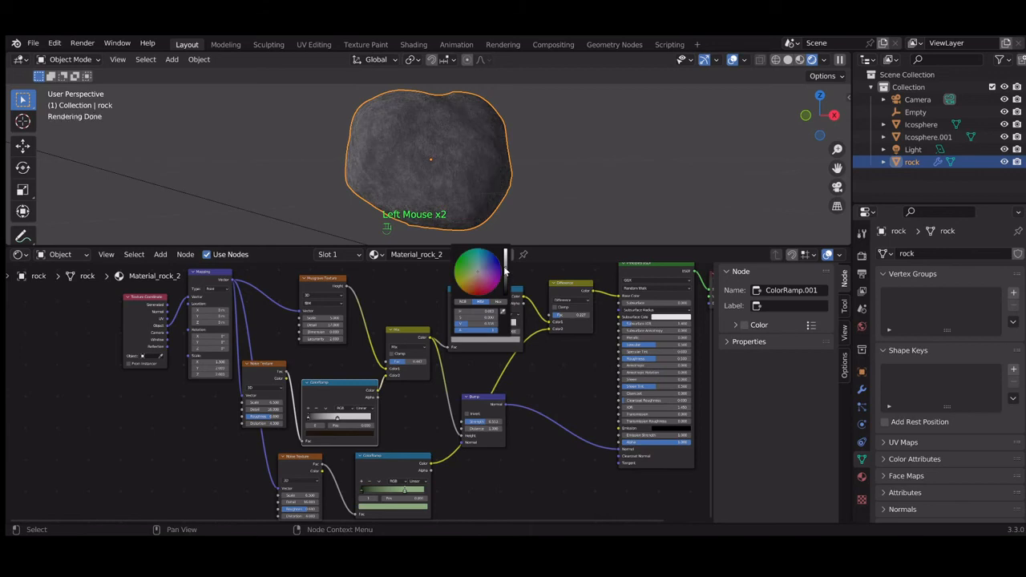
left_click(505, 279)
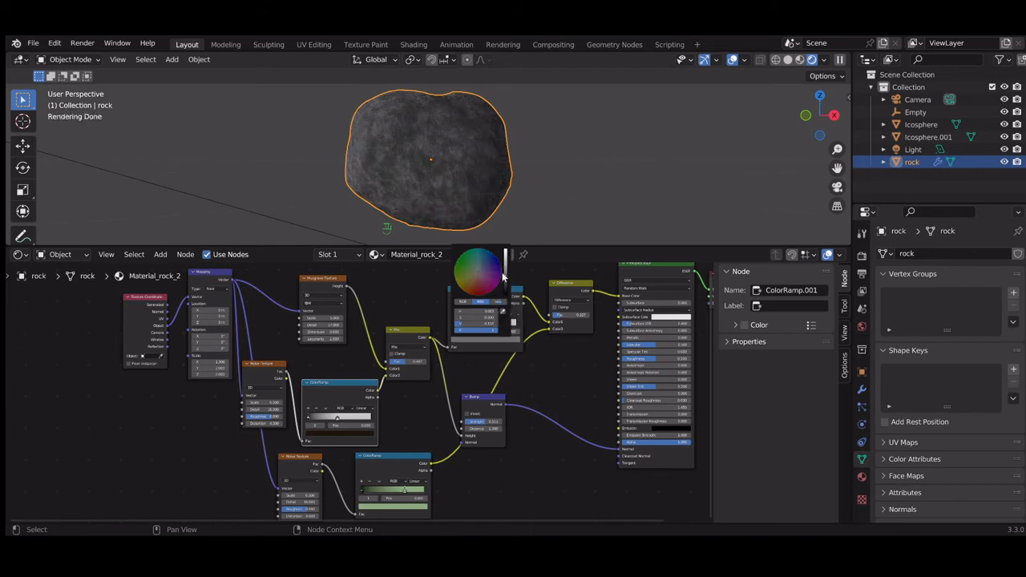
Reduce the Mapping node's X, Y and Z scale values to enlarge the texture pattern on the rock.
left_click_drag(234, 361, 243, 362)
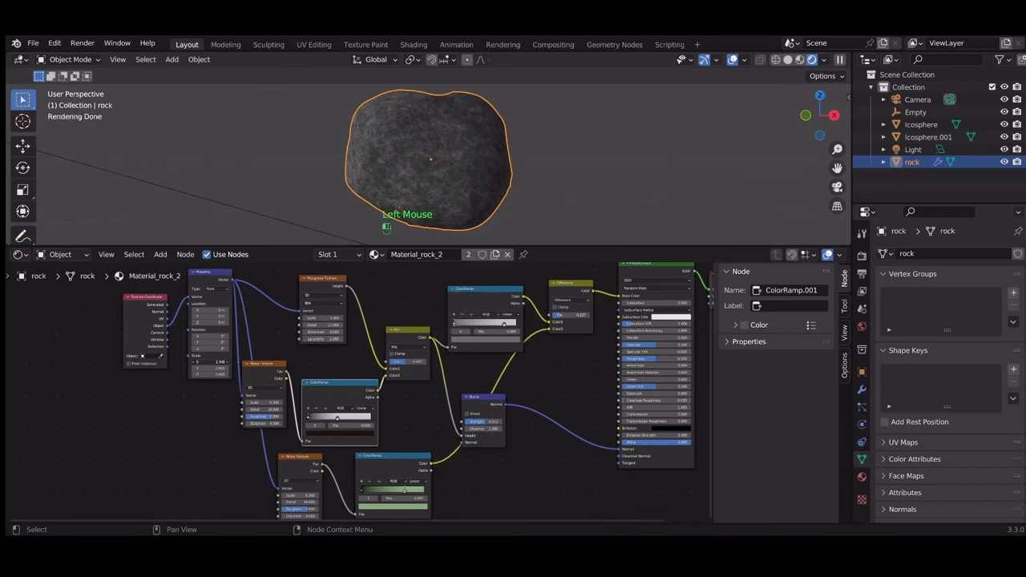
left_click(227, 362)
left_click(226, 363)
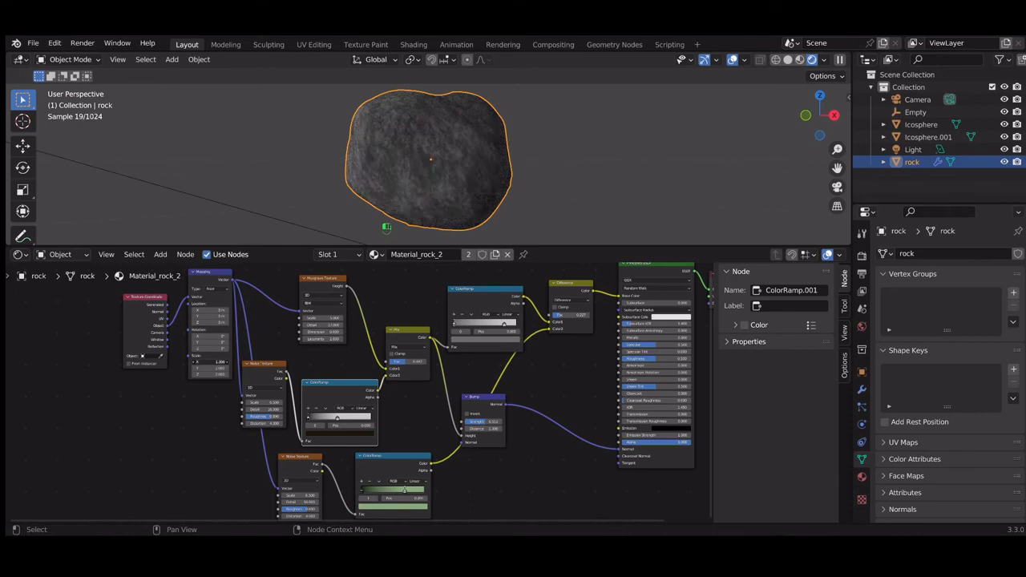
left_click_drag(211, 362, 204, 368)
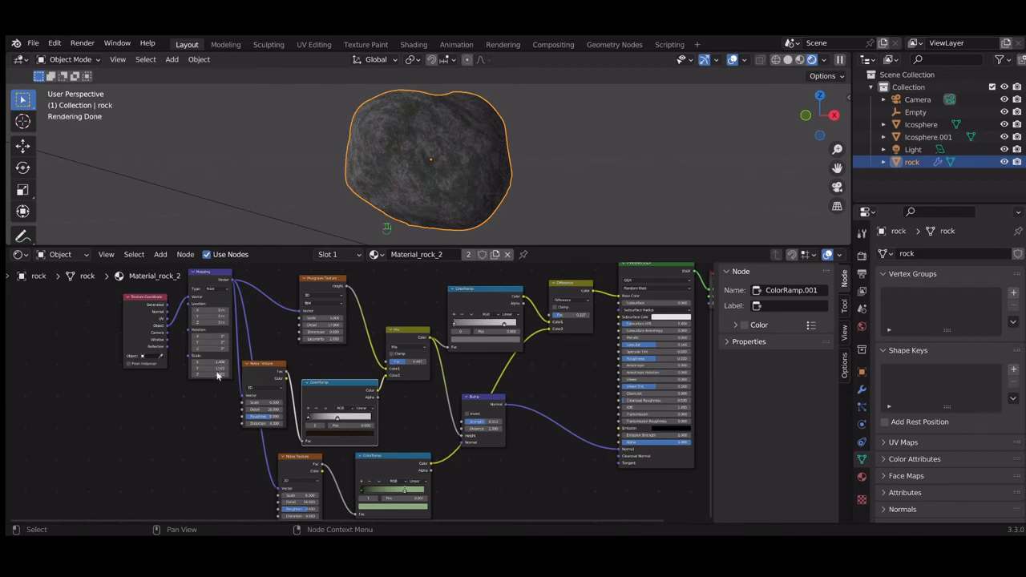
left_click_drag(213, 372, 215, 371)
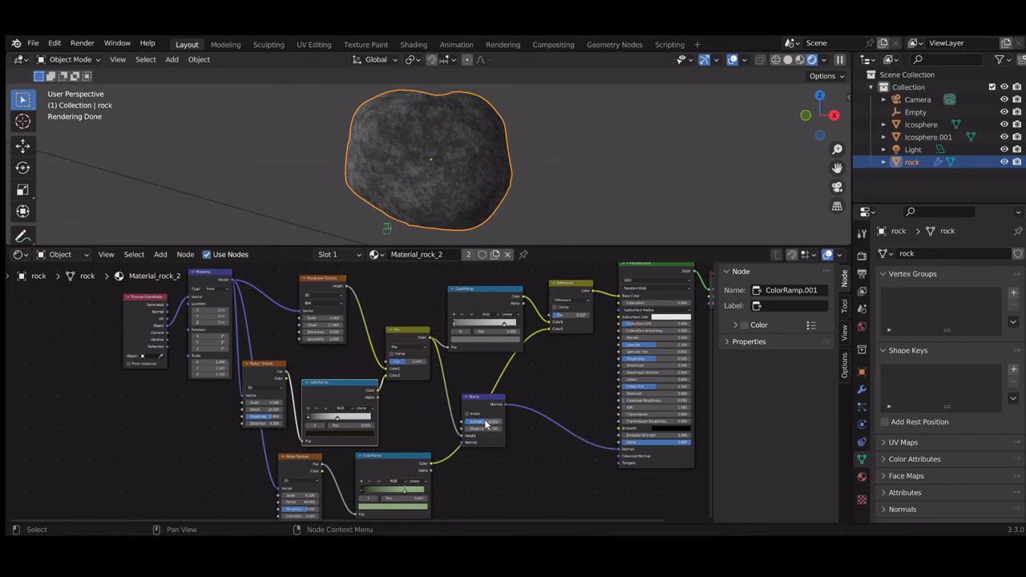
Raise the Bump node's Strength further and increase the Roughness of both Noise Texture nodes.
left_click_drag(485, 423, 501, 423)
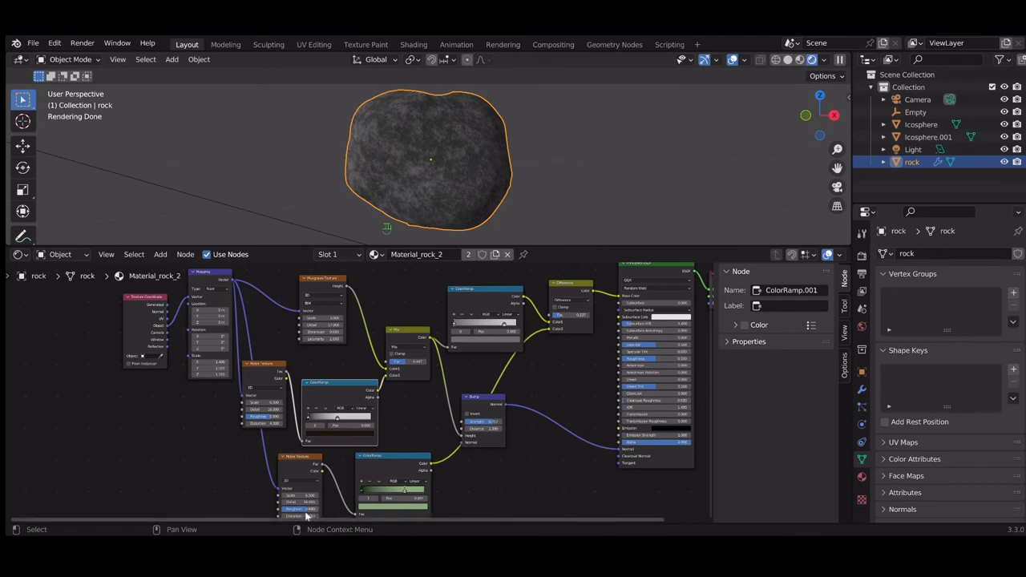
left_click_drag(303, 511, 320, 510)
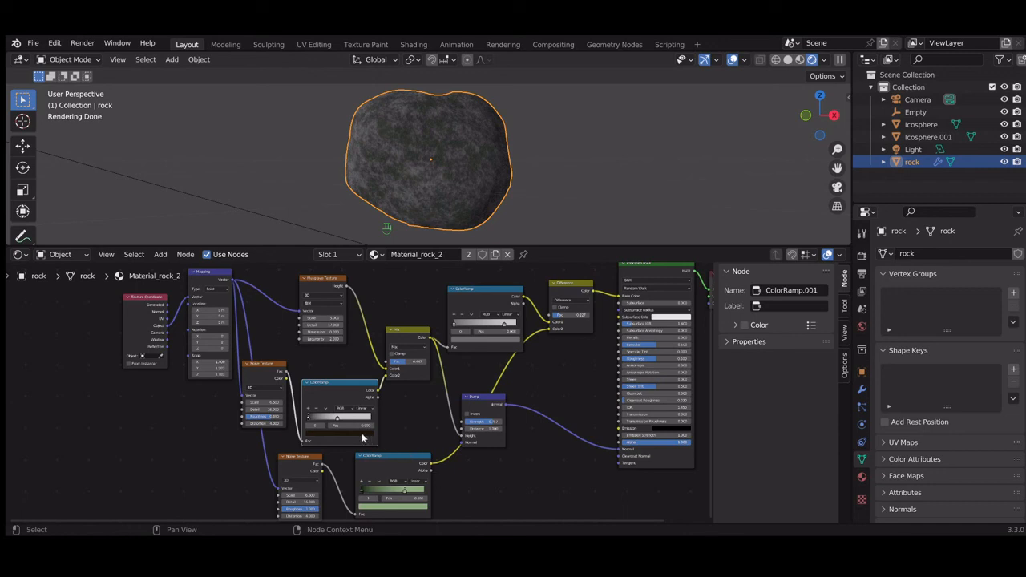
left_click(271, 418)
left_click_drag(271, 419, 274, 420)
Deselect the rock and compare all three rocks from the front and right orthographic views.
left_click(537, 177)
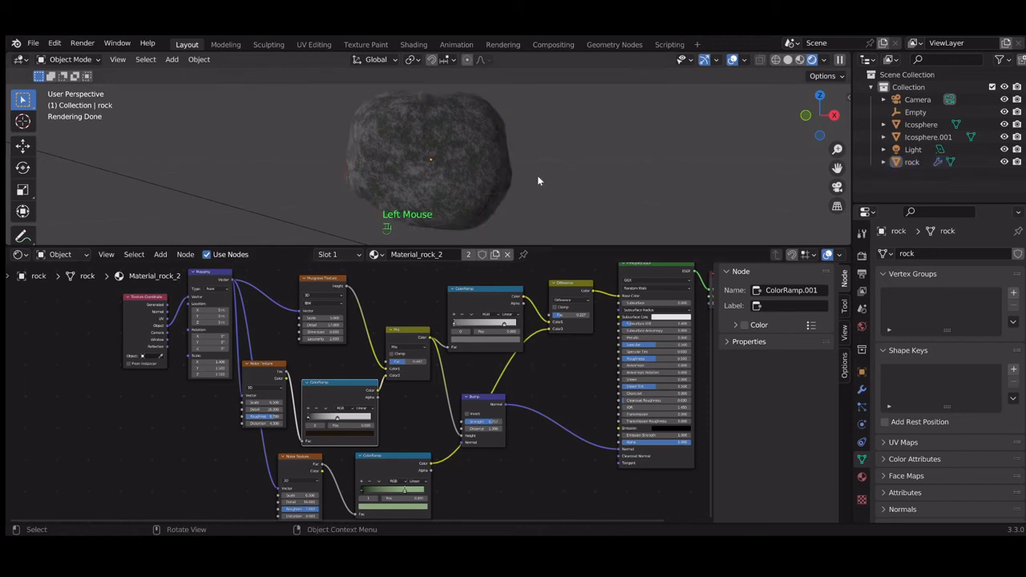
scroll(538, 177, "down", 11)
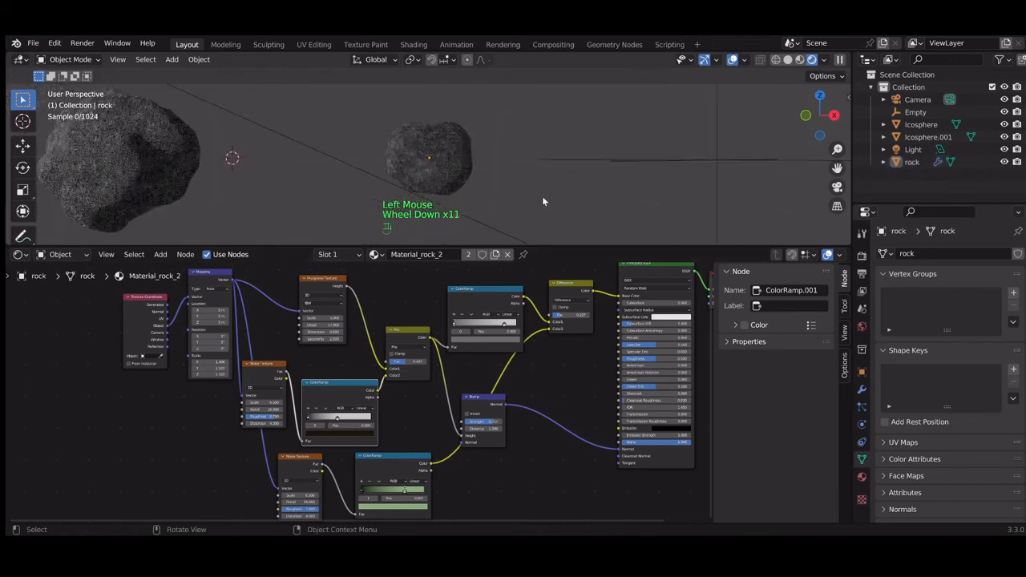
key("KP_1")
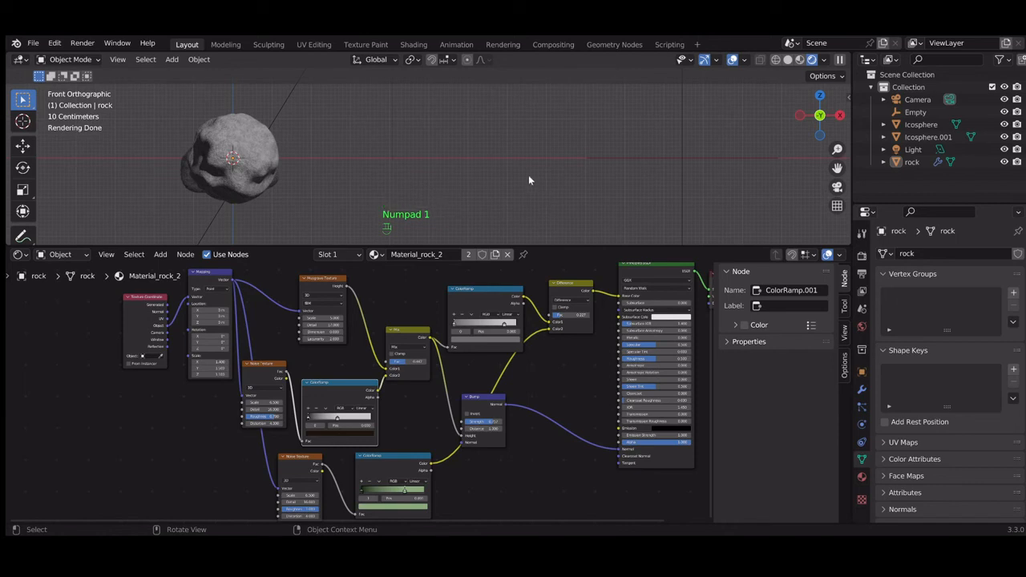
key("KP_3")
scroll(524, 172, "down", 2)
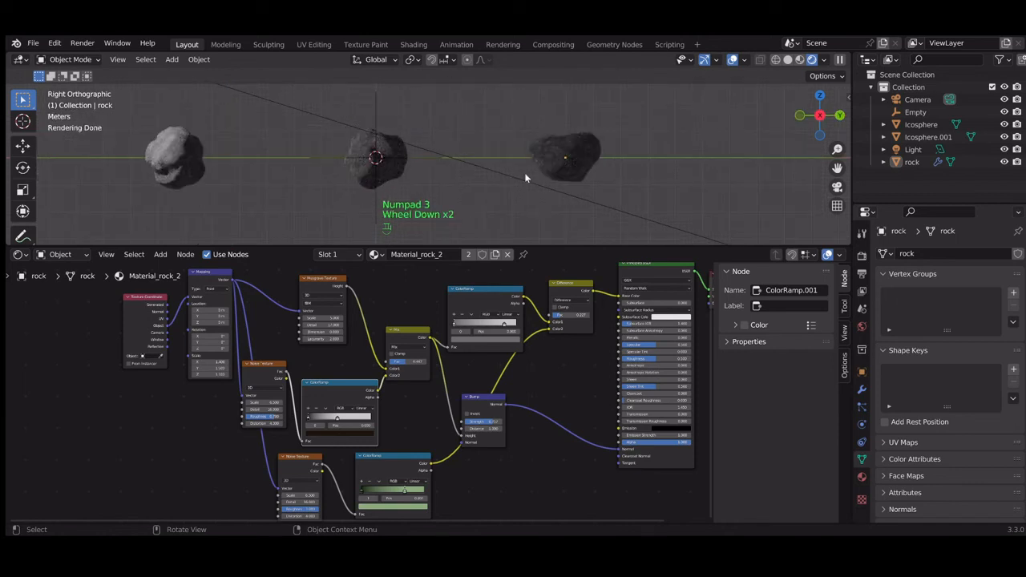
Move the rock object along the Y axis by about -3.75 m, closer to the central Icosphere.
left_click(586, 157)
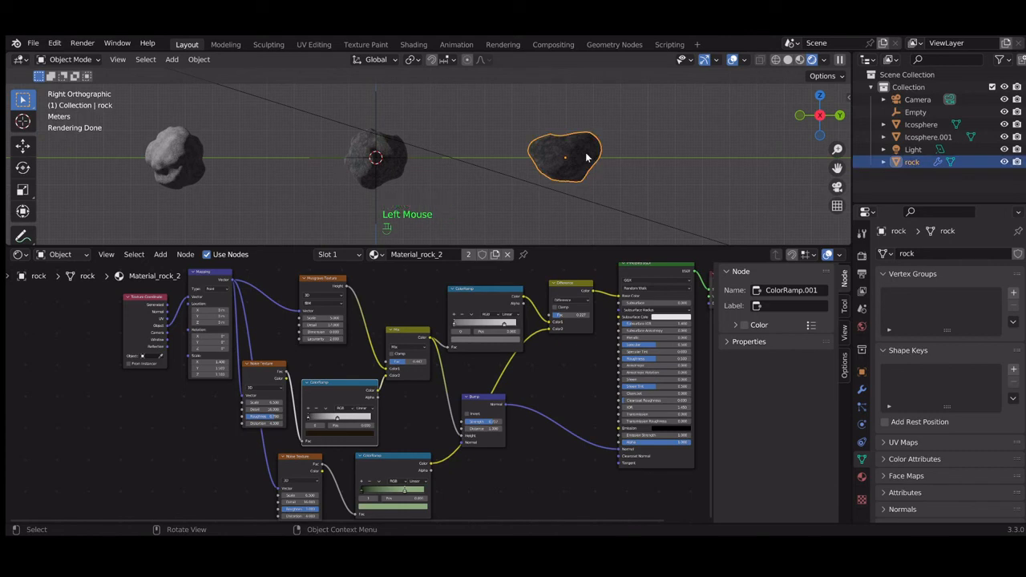
key("g")
key("y")
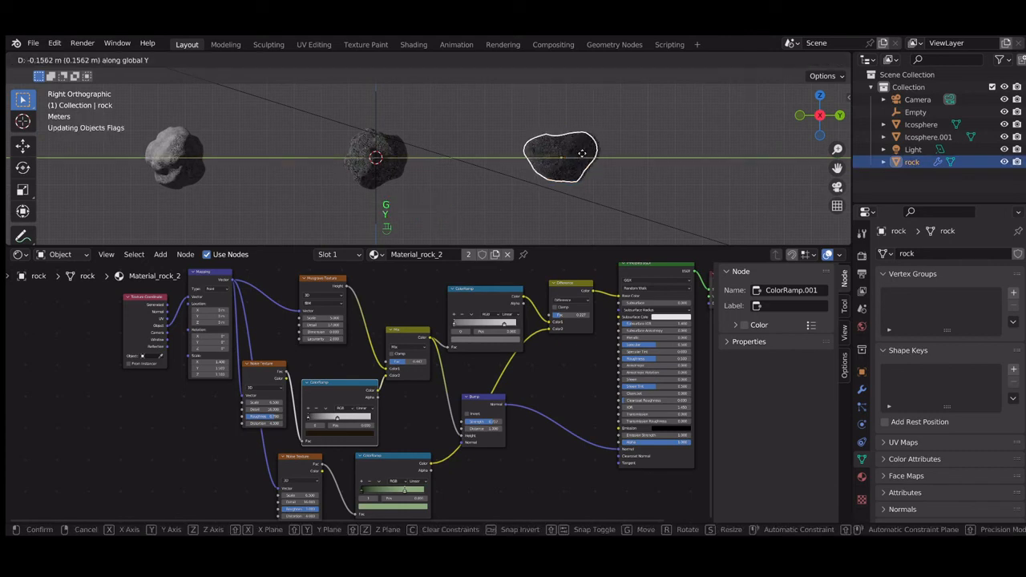
left_click(484, 160)
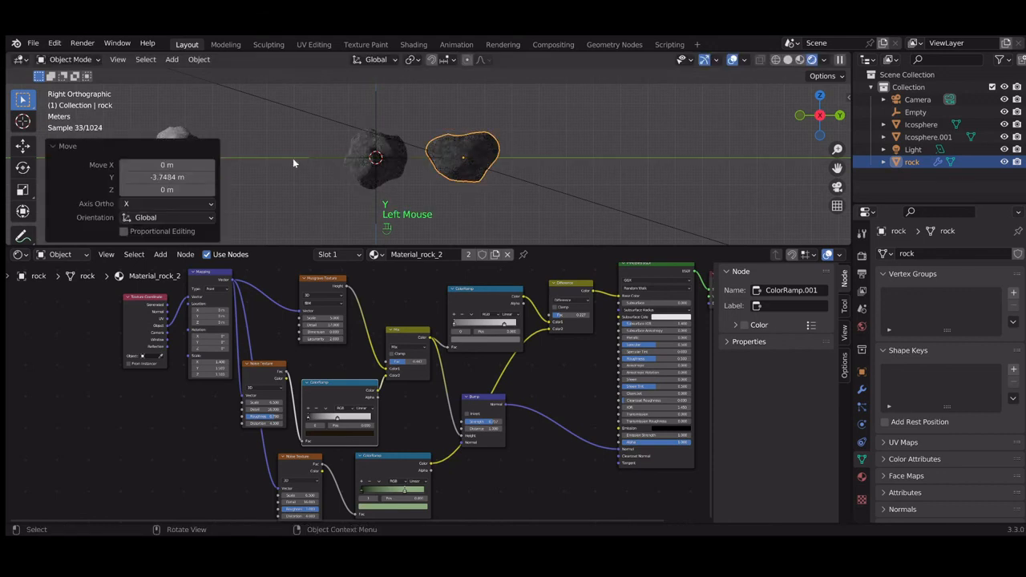
Move Icosphere.001 along the Y axis by about 3.93 m, closer to the central Icosphere.
left_click(180, 138)
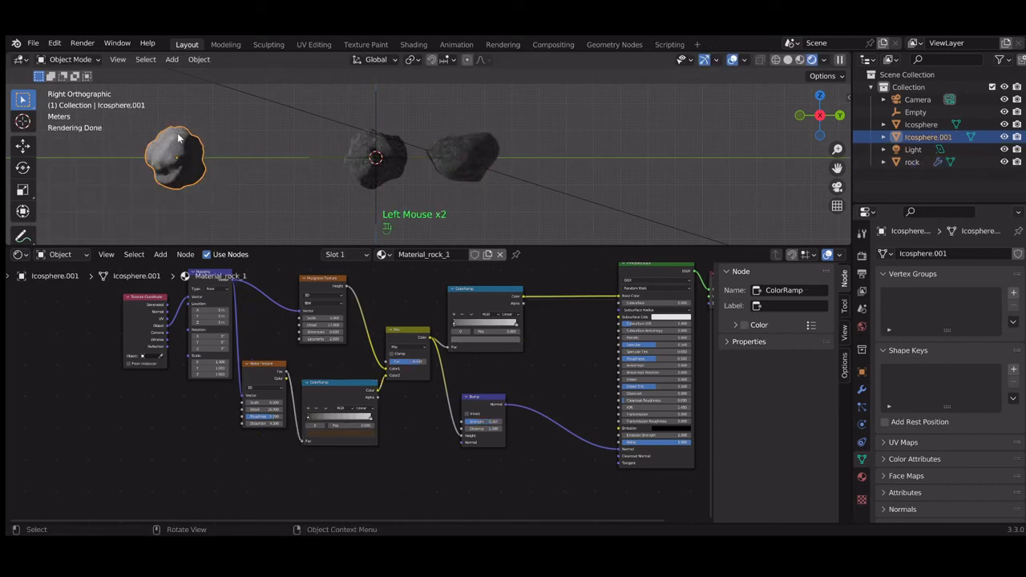
key("g")
key("y")
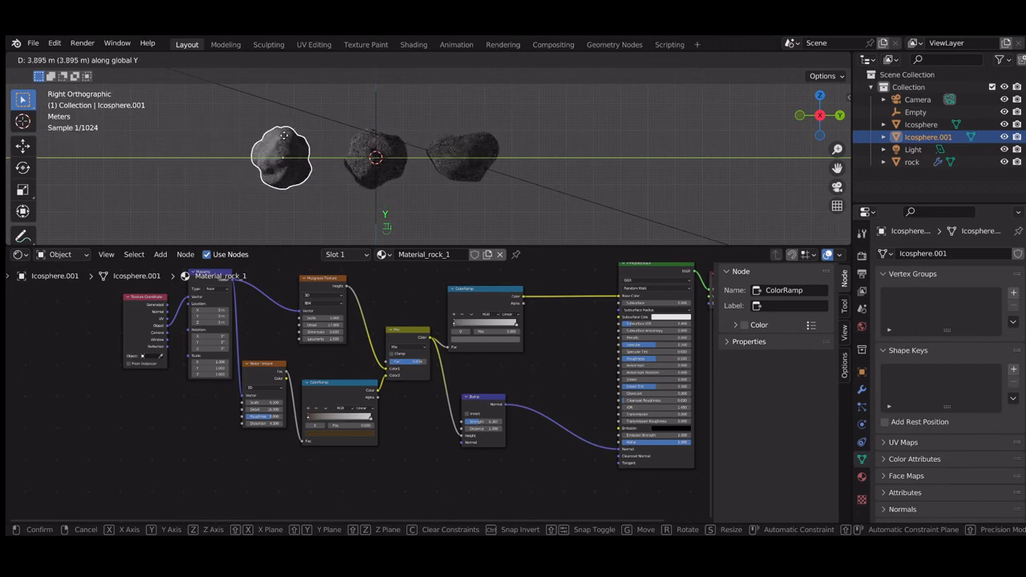
left_click(286, 136)
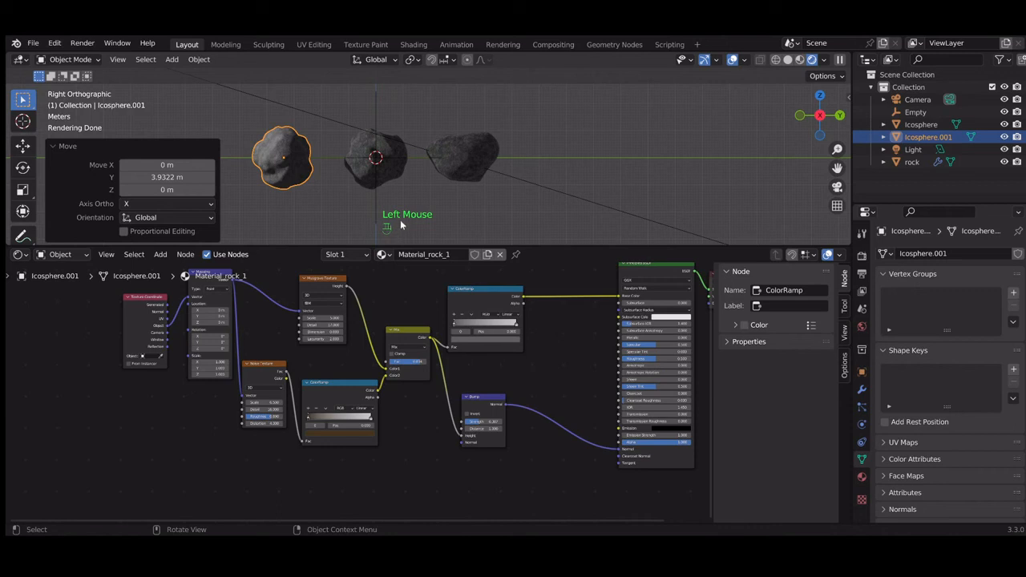
Make the rock object's Material_rock_2 a single-user copy, independent of the Icosphere's material.
left_click(459, 157)
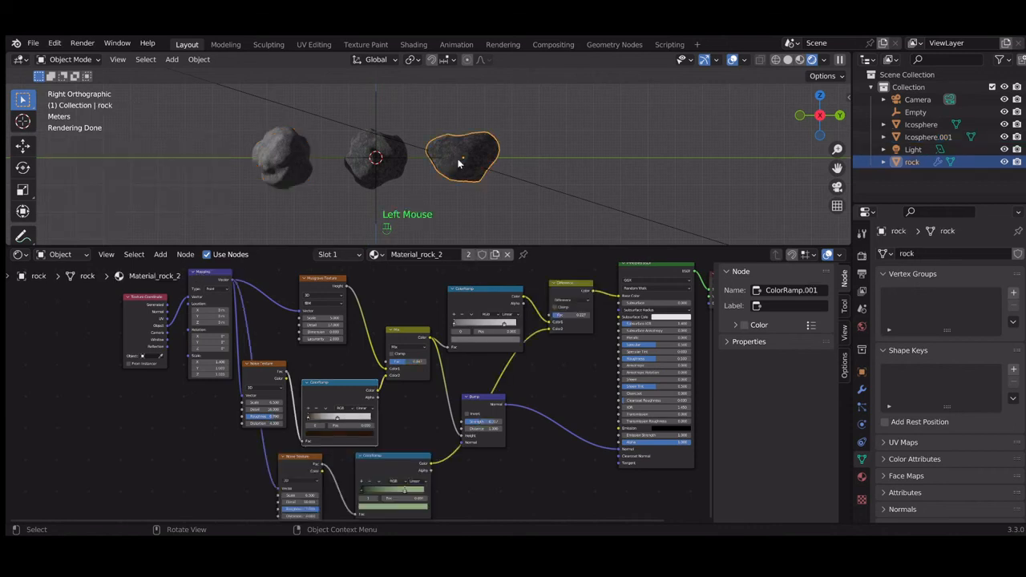
left_click(467, 254)
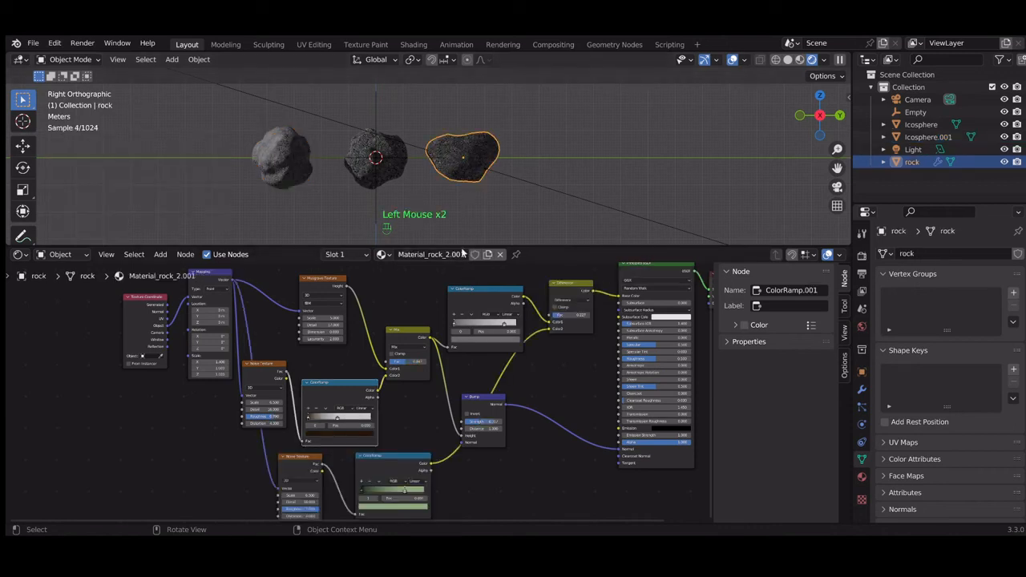
On the Icosphere's material, move the light green stop of the green ColorRamp to the far end of the gradient.
left_click(362, 173)
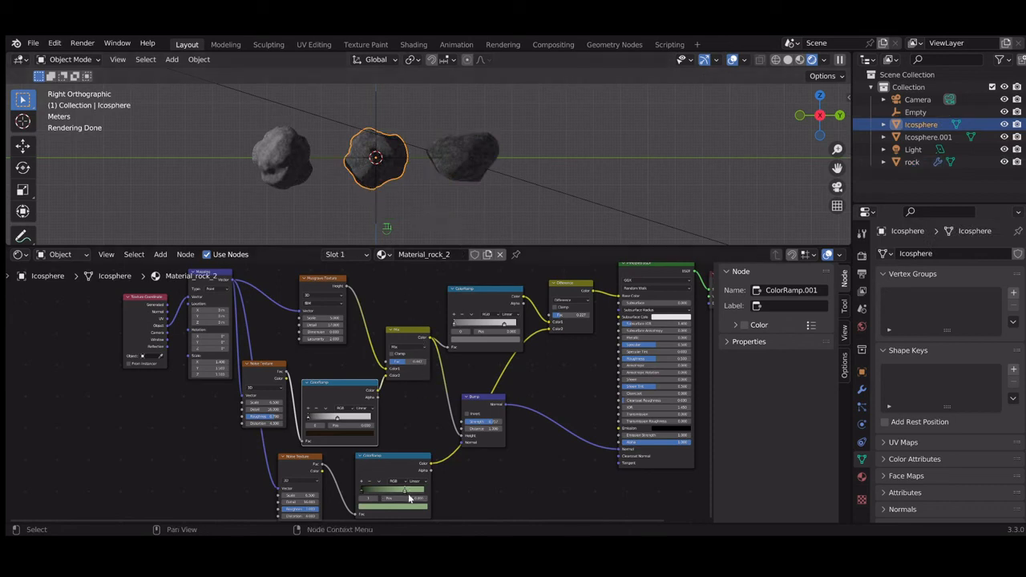
left_click_drag(405, 492, 427, 494)
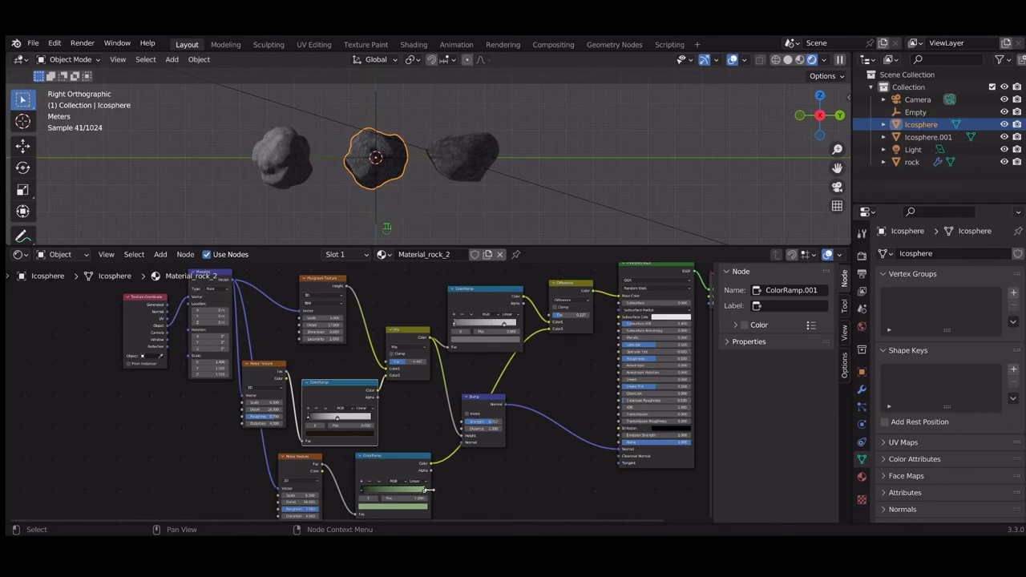
scroll(423, 181, "up", 4)
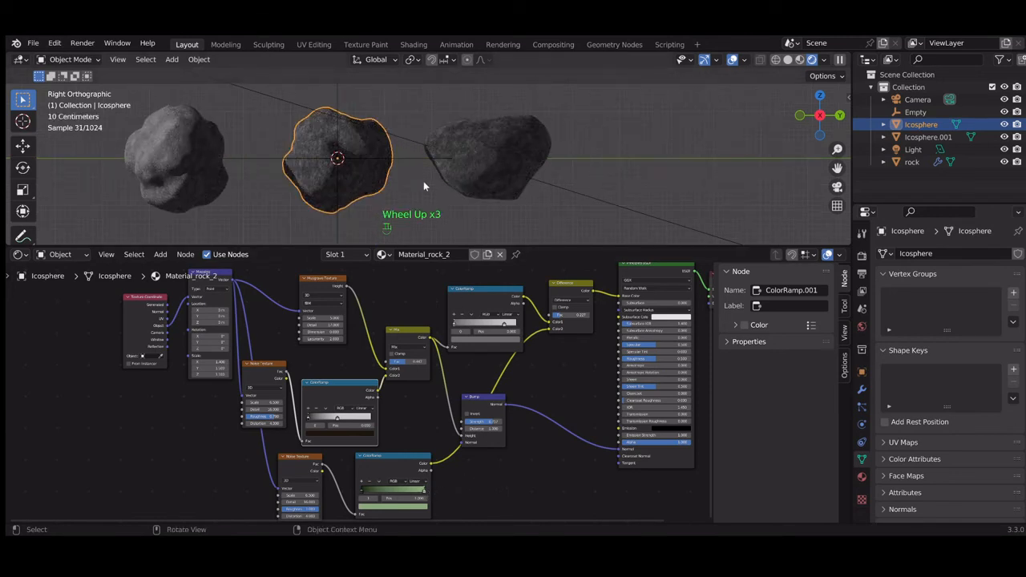
Set the Mapping node's X scale to 1.5 and increase its Y and Z scale values on the Icosphere's material.
left_click(216, 363)
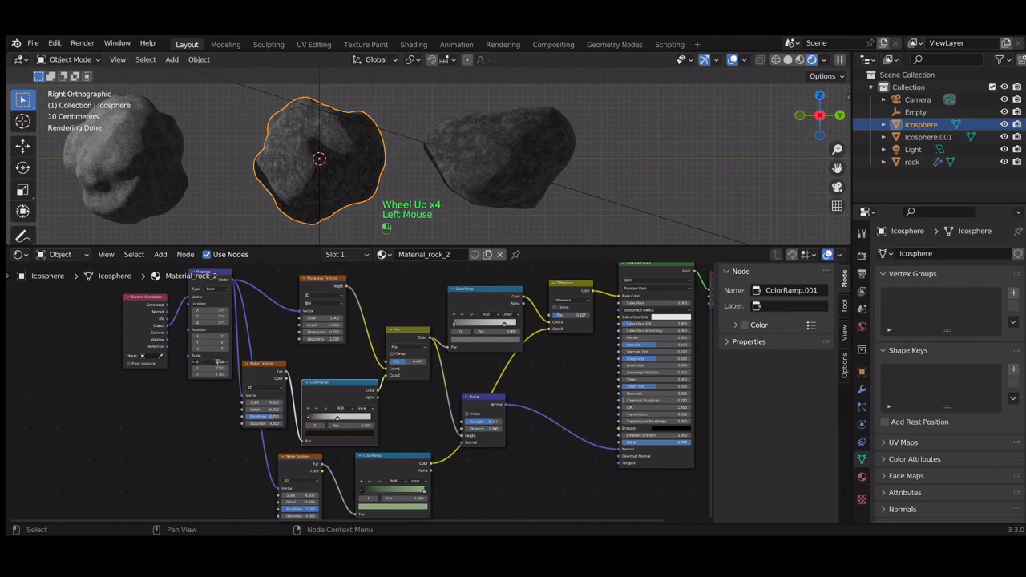
type("1.5")
key("Return")
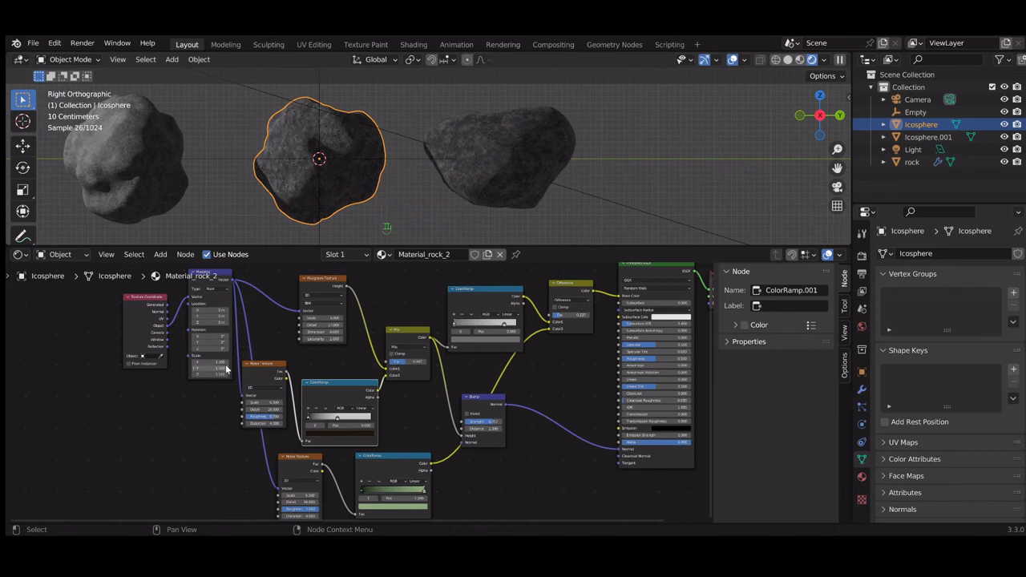
left_click(223, 369)
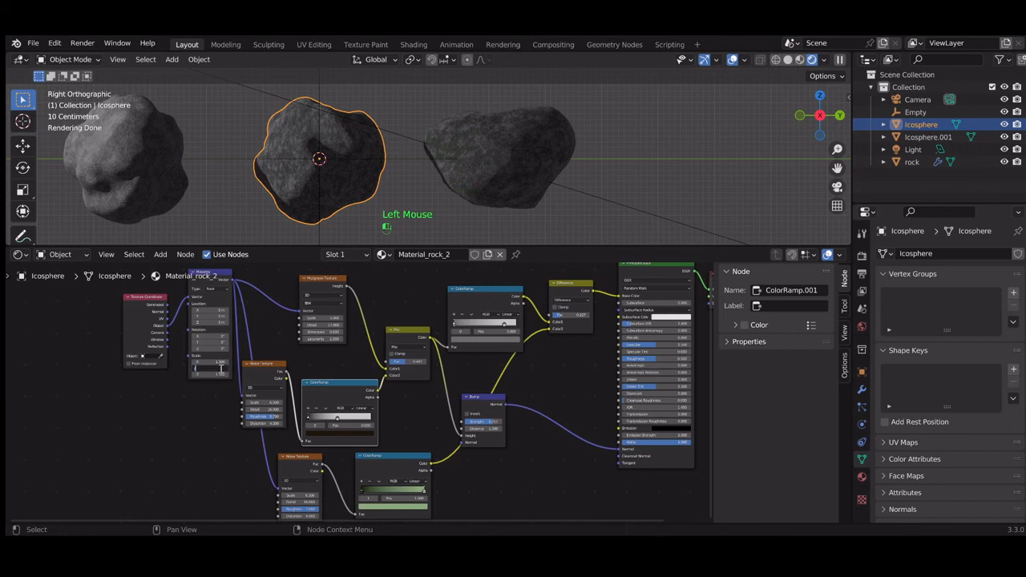
left_click(222, 374)
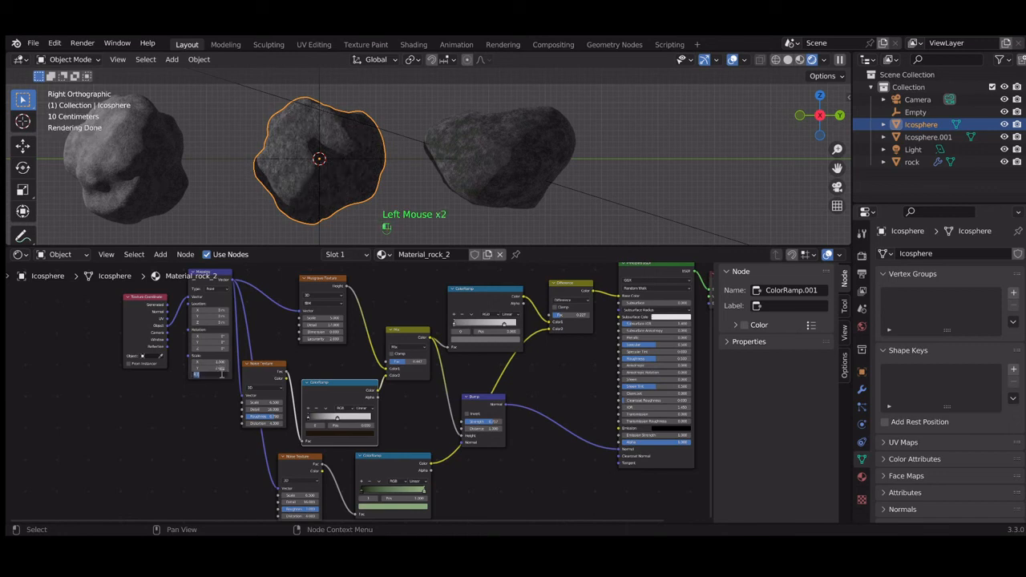
key("Return")
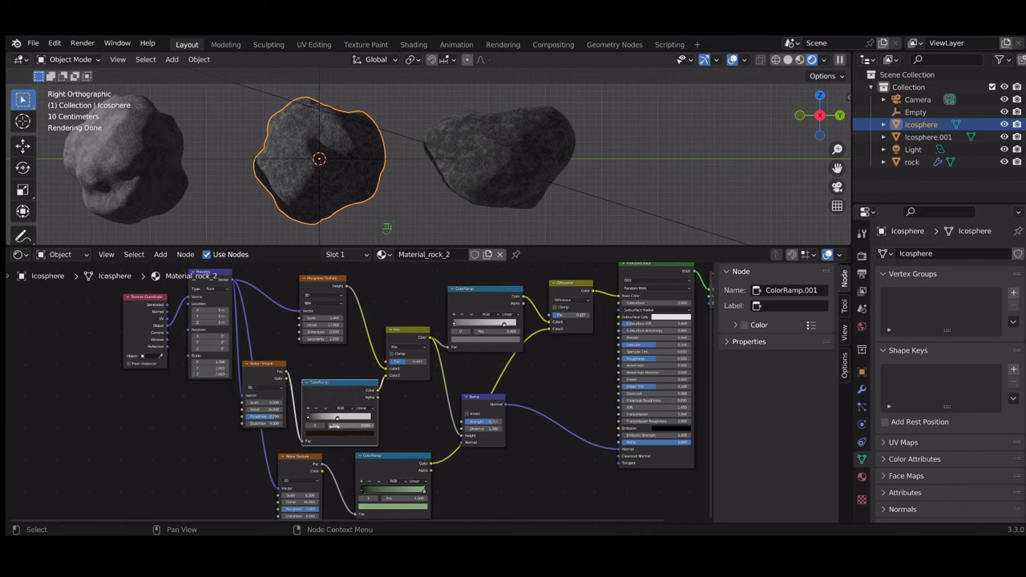
Move the light stops of both grey ColorRamps to the far ends of their gradients.
left_click_drag(335, 423, 376, 422)
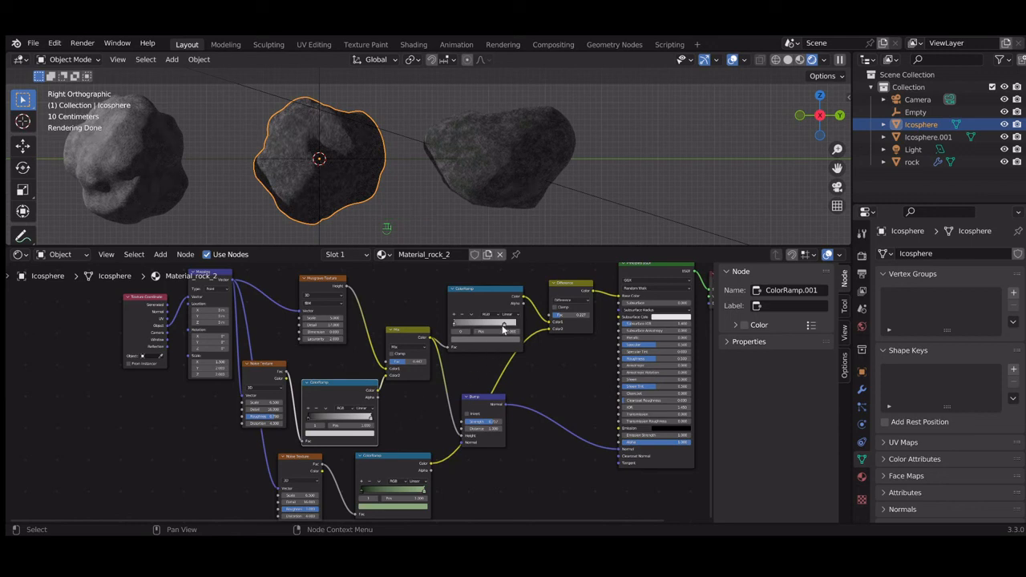
left_click_drag(506, 325, 520, 323)
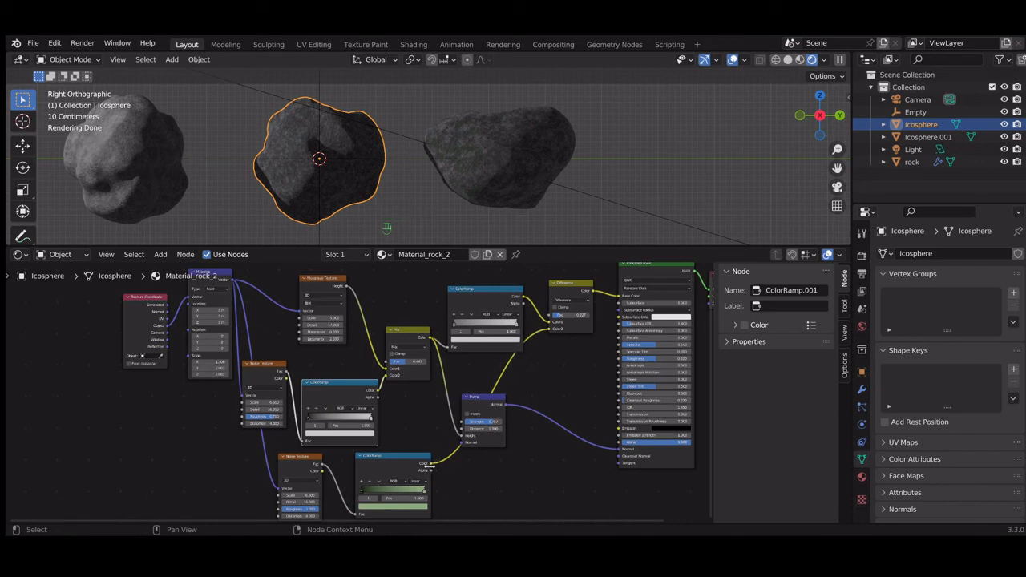
Brighten the dark green stop of the ColorRamp fed by the second Noise Texture.
left_click(363, 493)
left_click(389, 506)
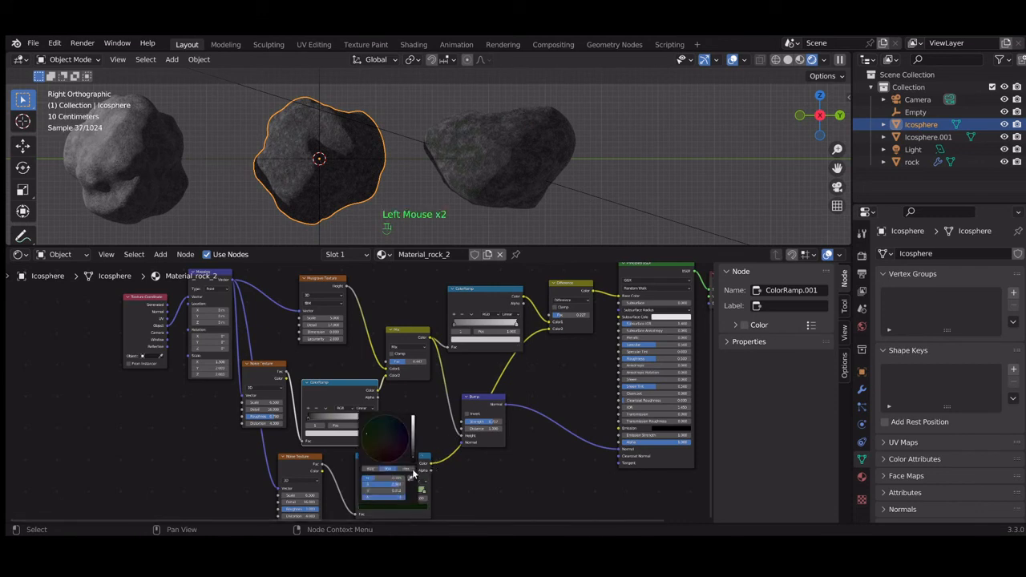
left_click(413, 452)
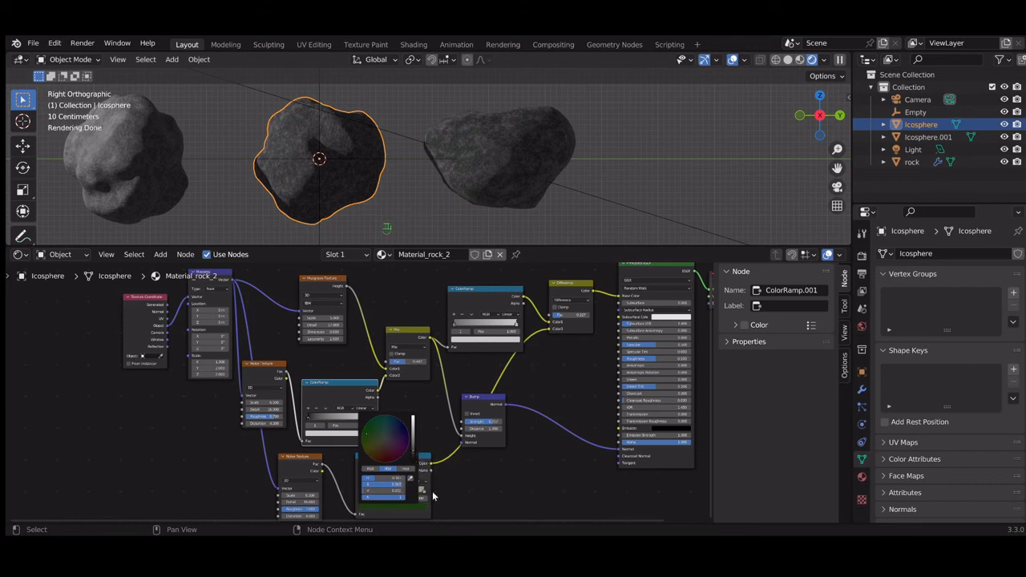
Shift the light green stop of the green ColorRamp to a slightly cooler, bluish green.
left_click(424, 494)
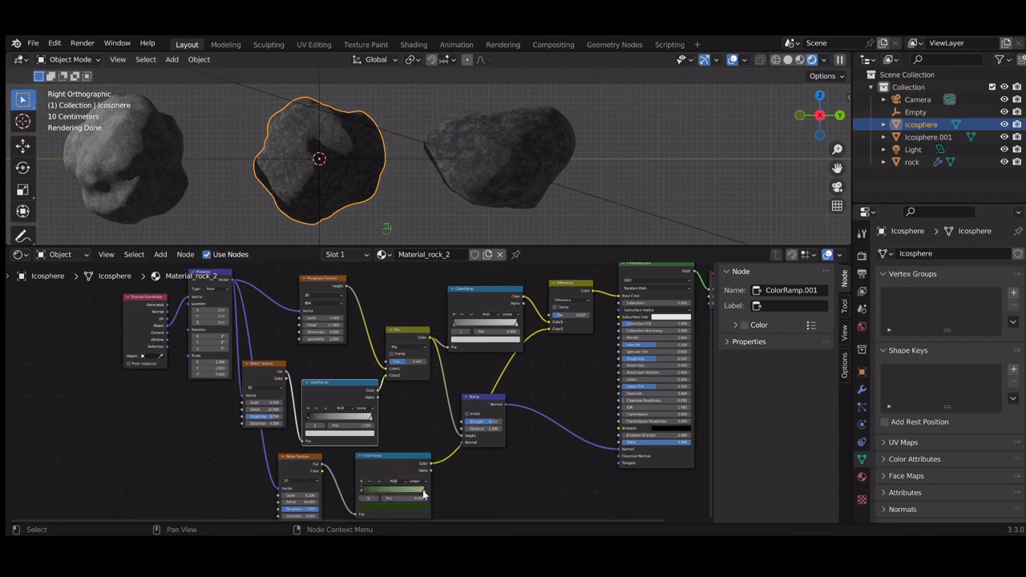
left_click(424, 493)
left_click(410, 508)
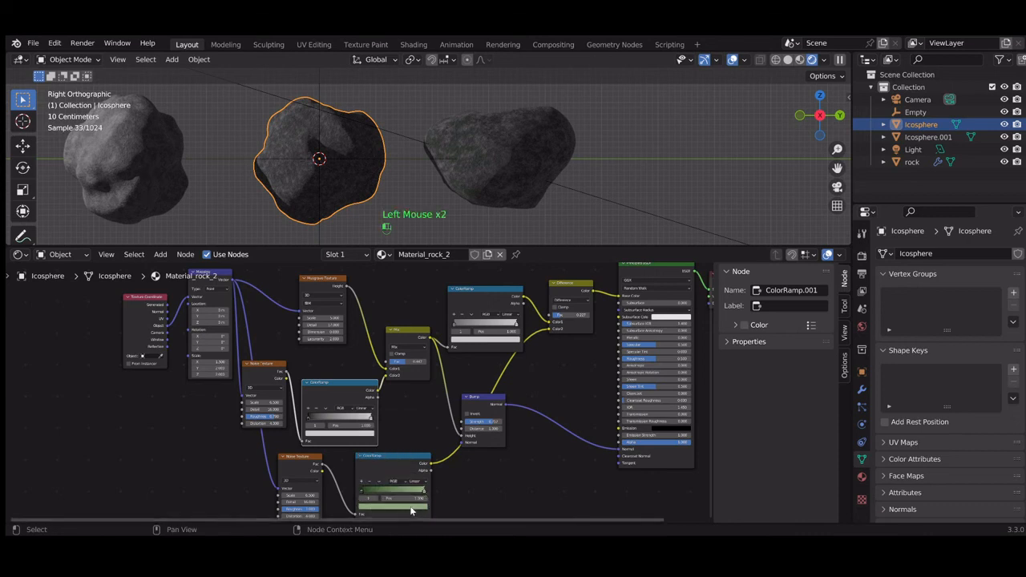
left_click(373, 435)
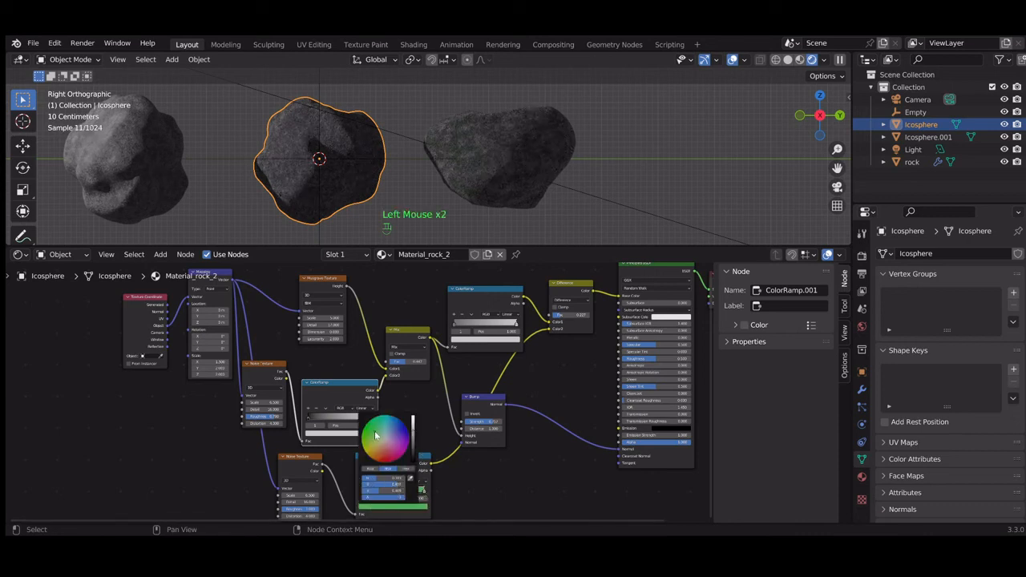
left_click_drag(376, 433, 381, 437)
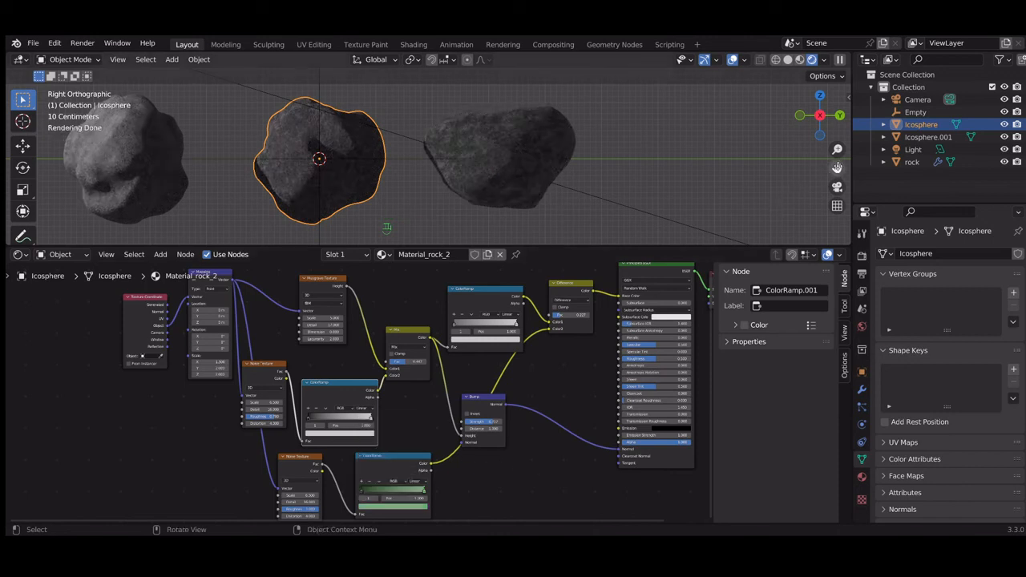
Set the area light's Power to 2500 W.
left_click_drag(837, 168, 922, 174)
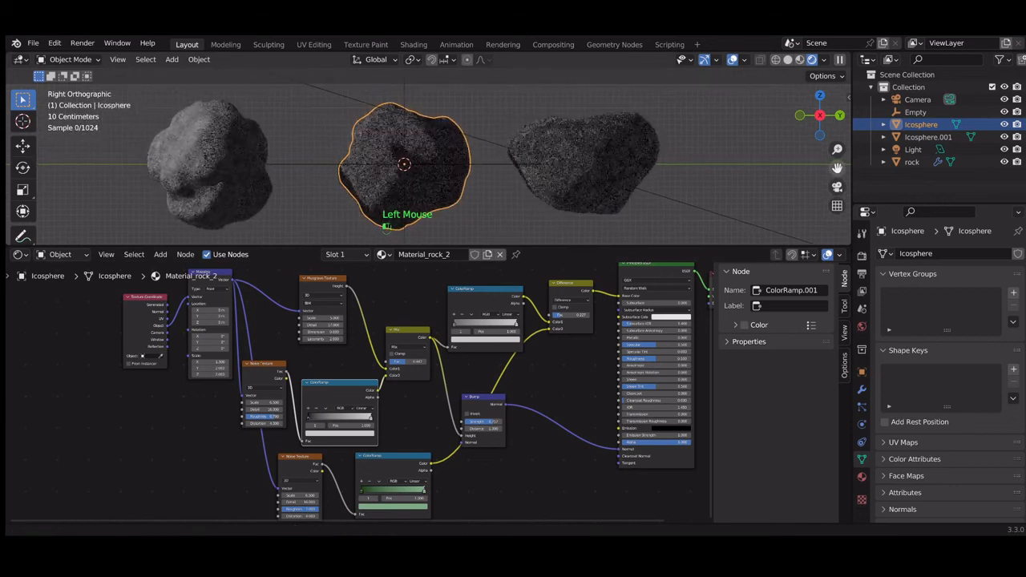
scroll(715, 150, "down", 7)
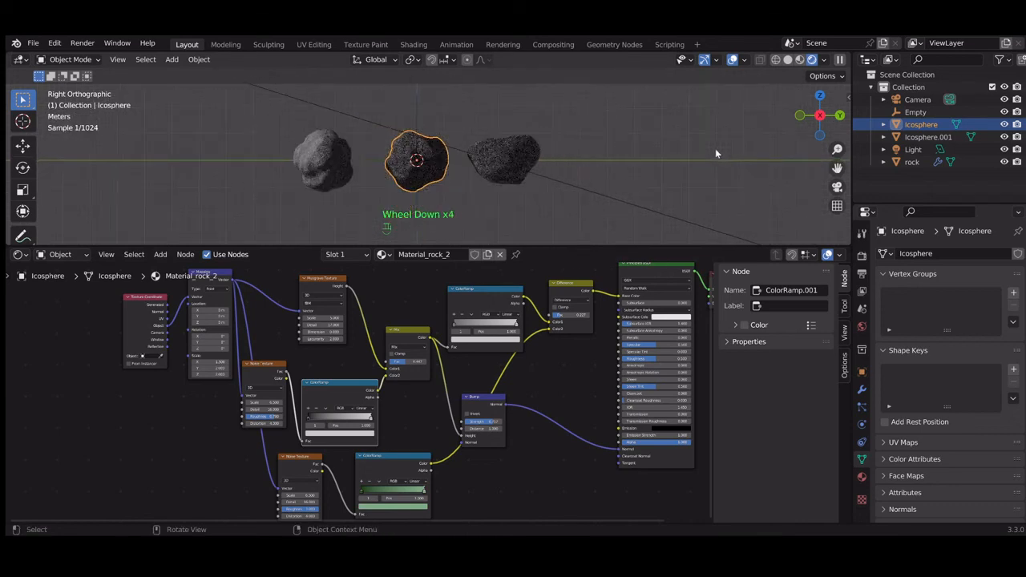
scroll(714, 148, "down", 1)
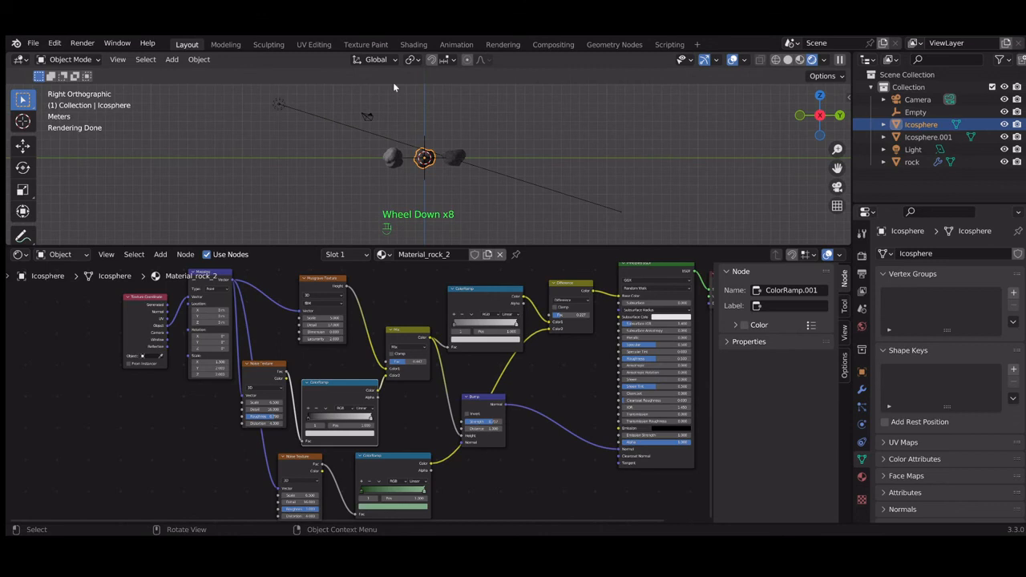
left_click(276, 107)
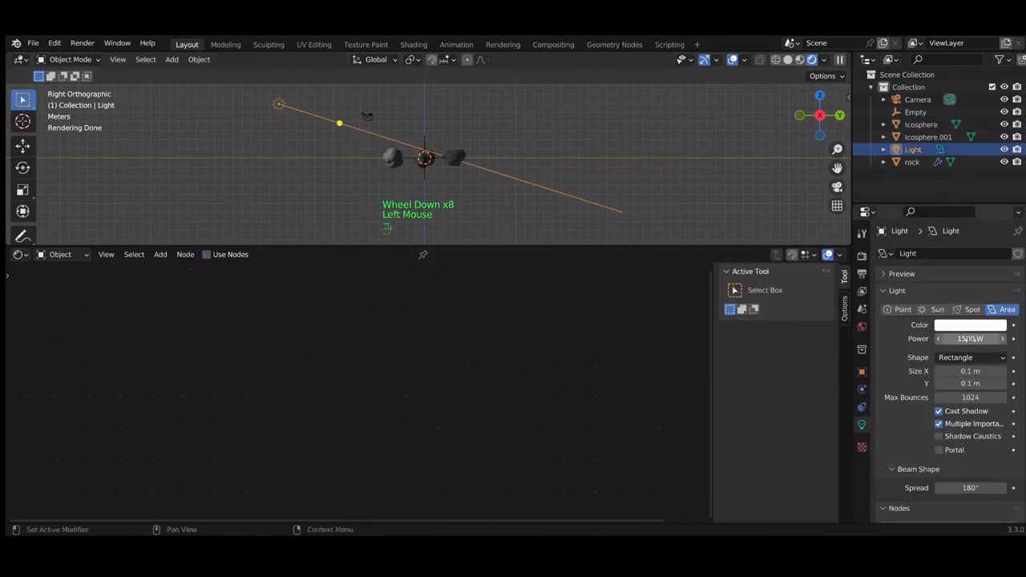
double_click(968, 339)
type("25")
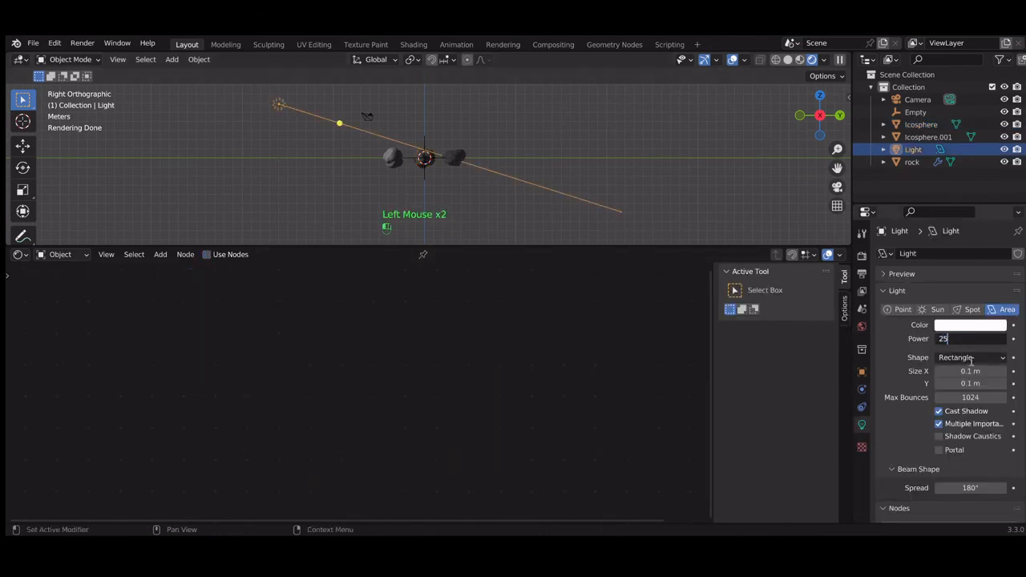
type("00")
key("Return")
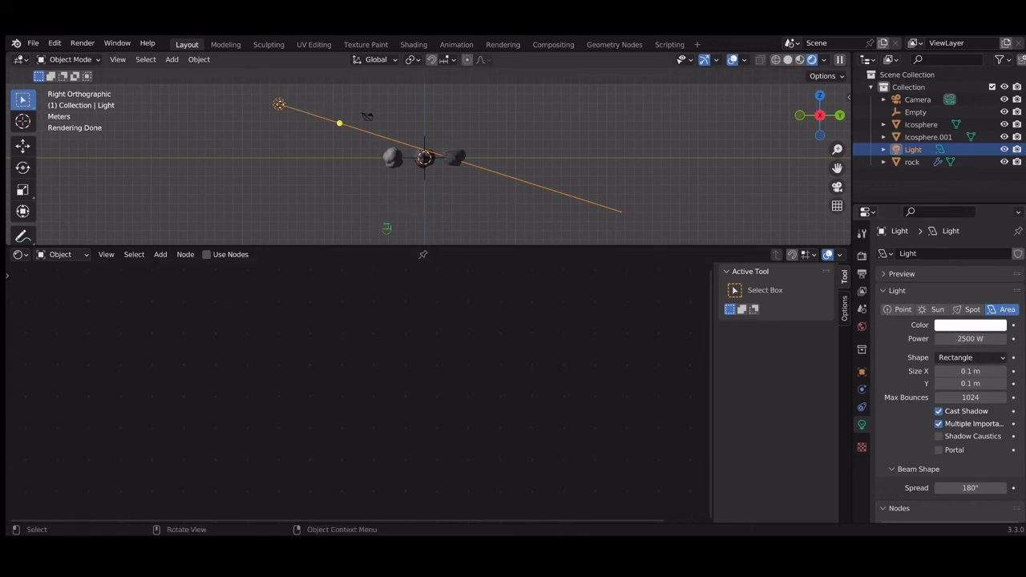
Move the area light along the Y axis by about 5.84 m and angle its beam more steeply down toward the rocks.
key("g")
key("y")
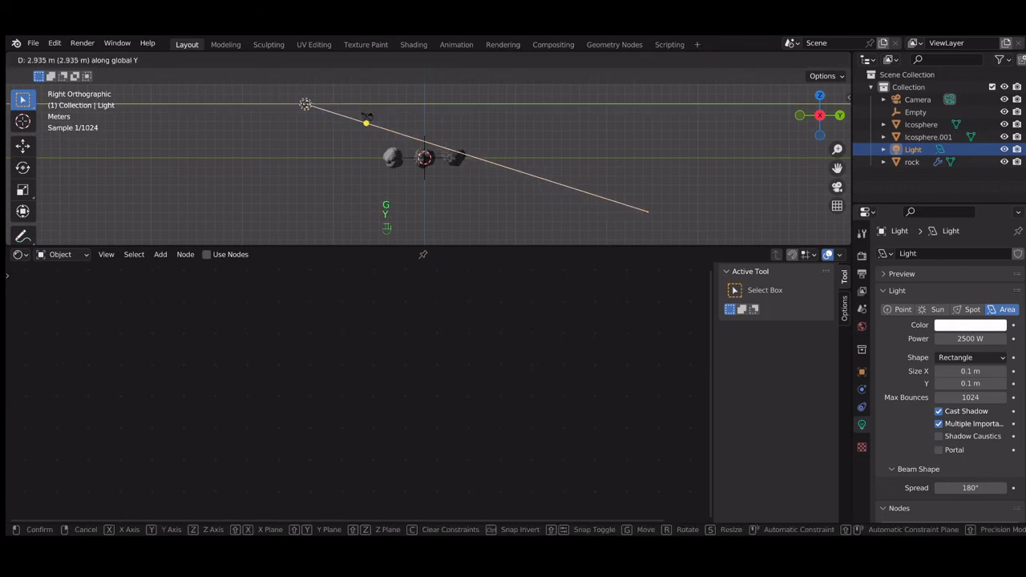
left_click(436, 138)
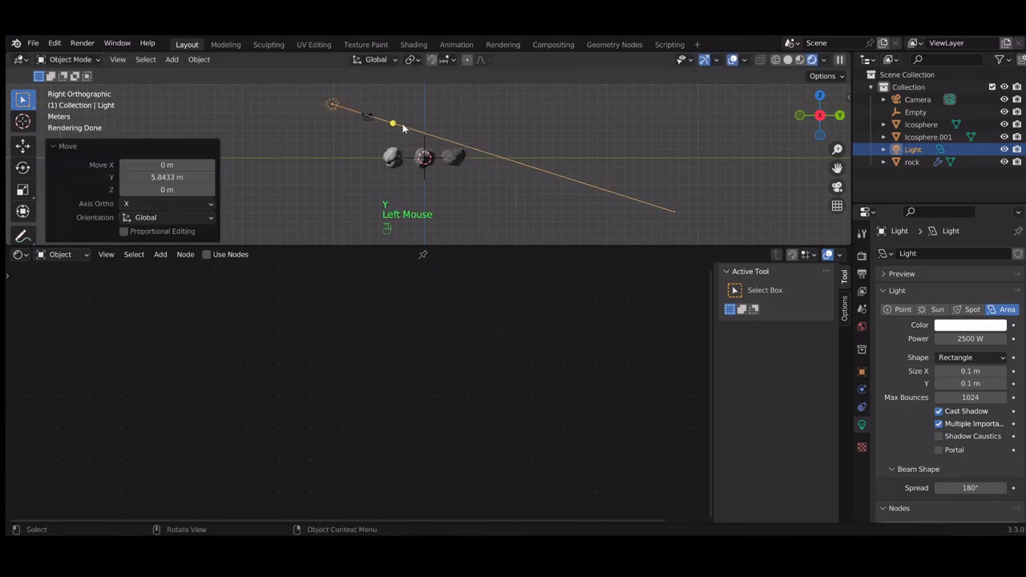
left_click_drag(393, 124, 383, 127)
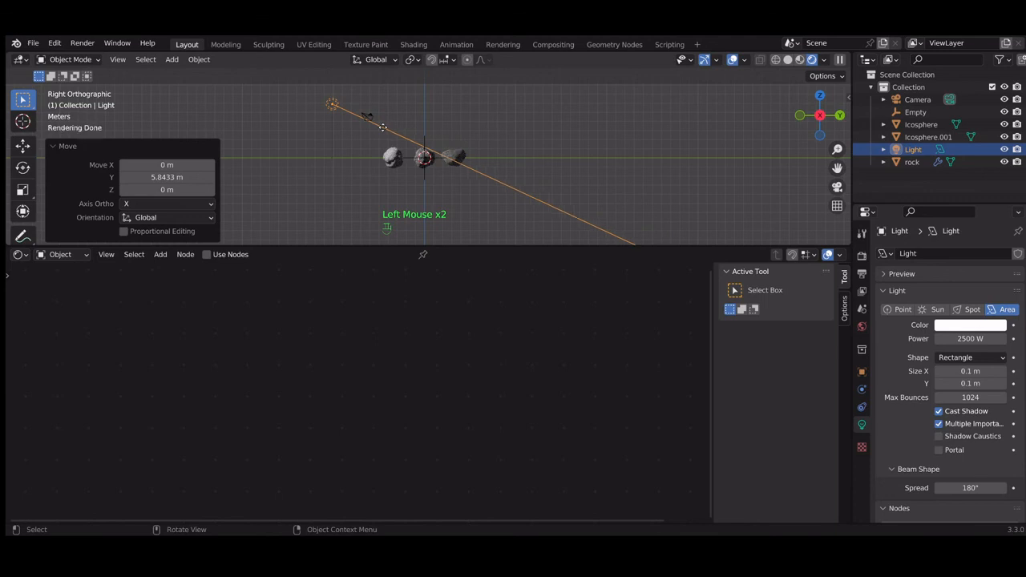
scroll(468, 138, "up", 2)
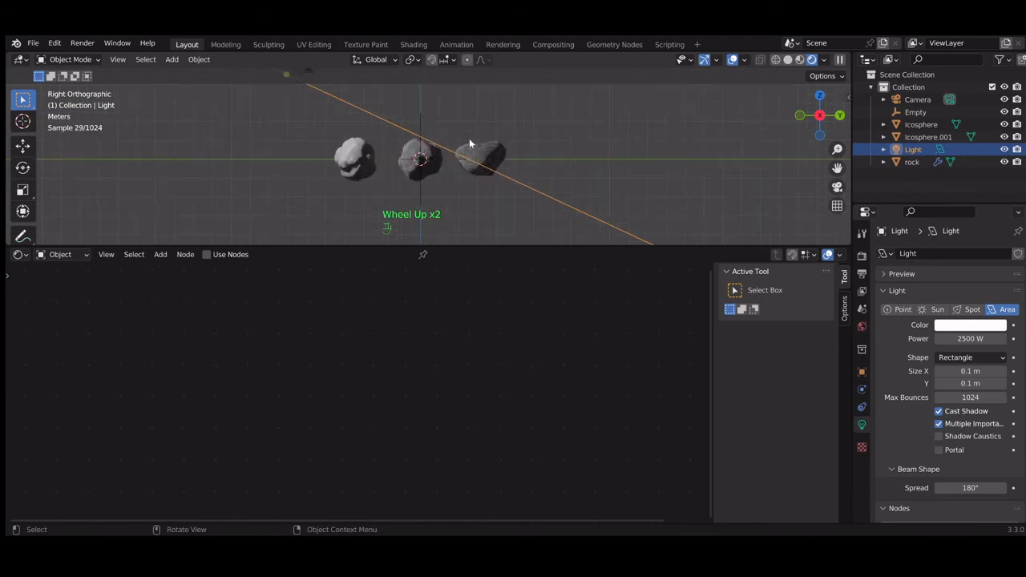
scroll(470, 143, "up", 6)
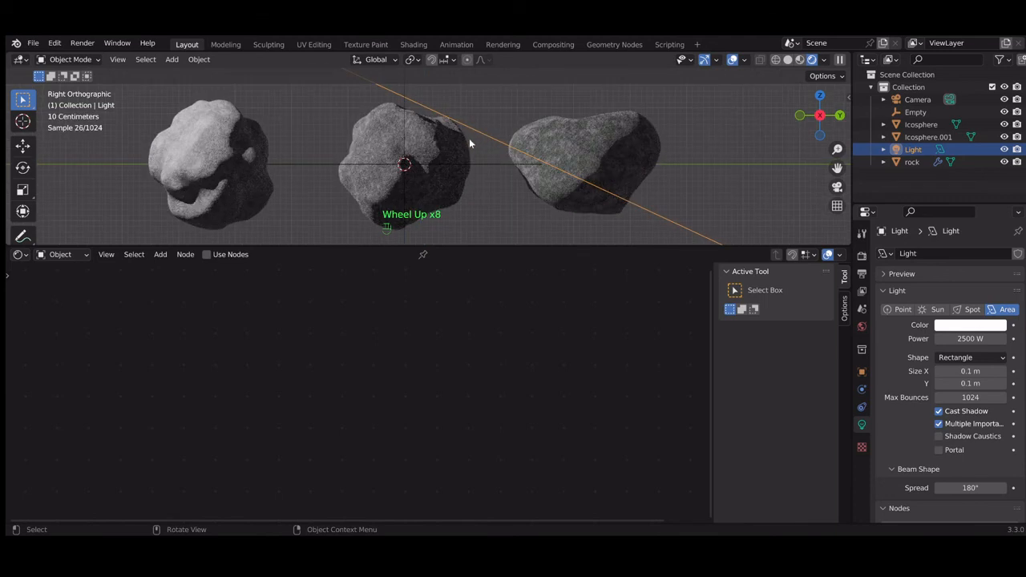
Enlarge the 3D viewport area and frame the three rocks more closely in it.
scroll(470, 143, "up", 1)
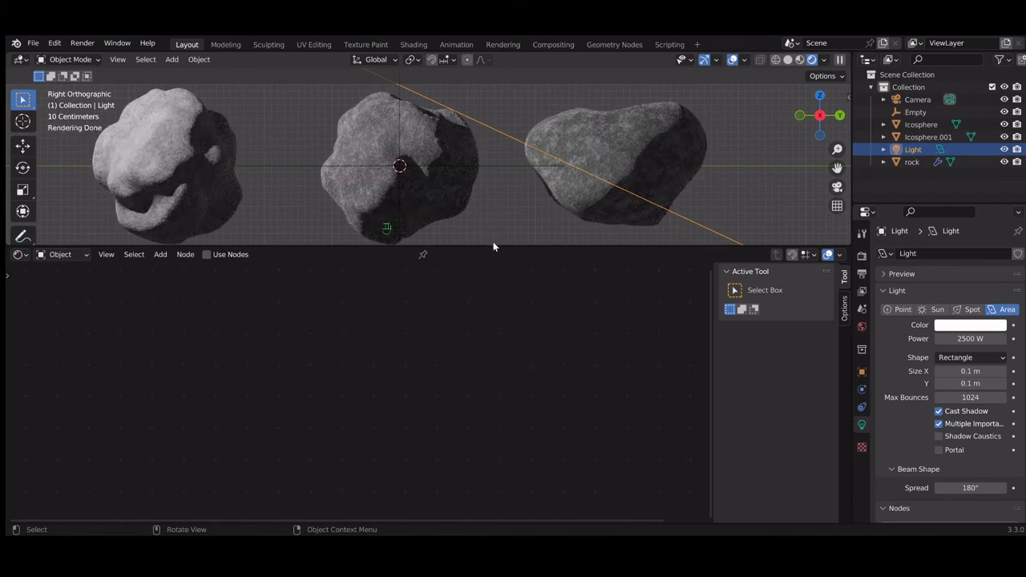
left_click_drag(494, 247, 494, 370)
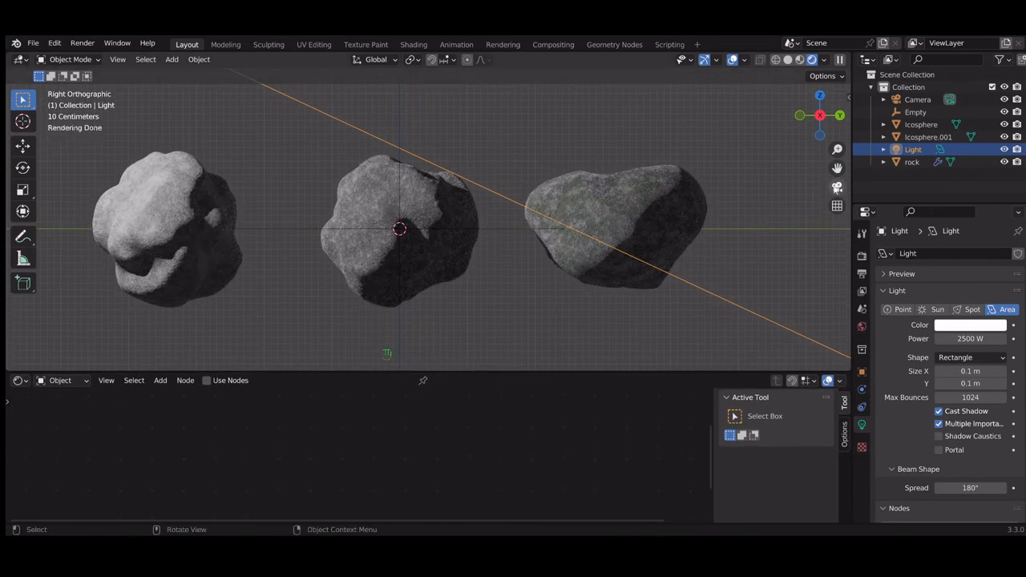
left_click_drag(837, 169, 870, 166)
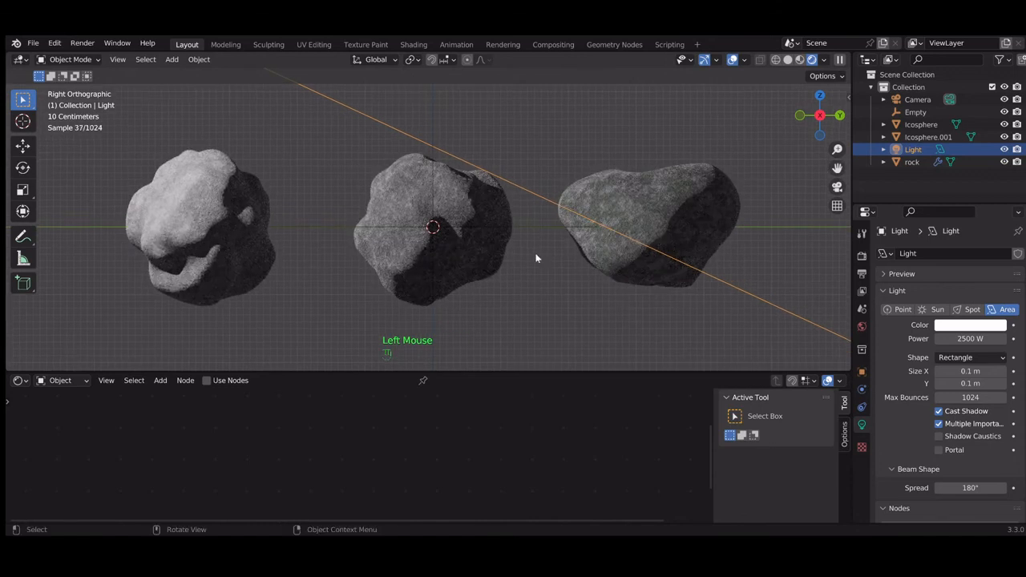
scroll(548, 264, "up", 1)
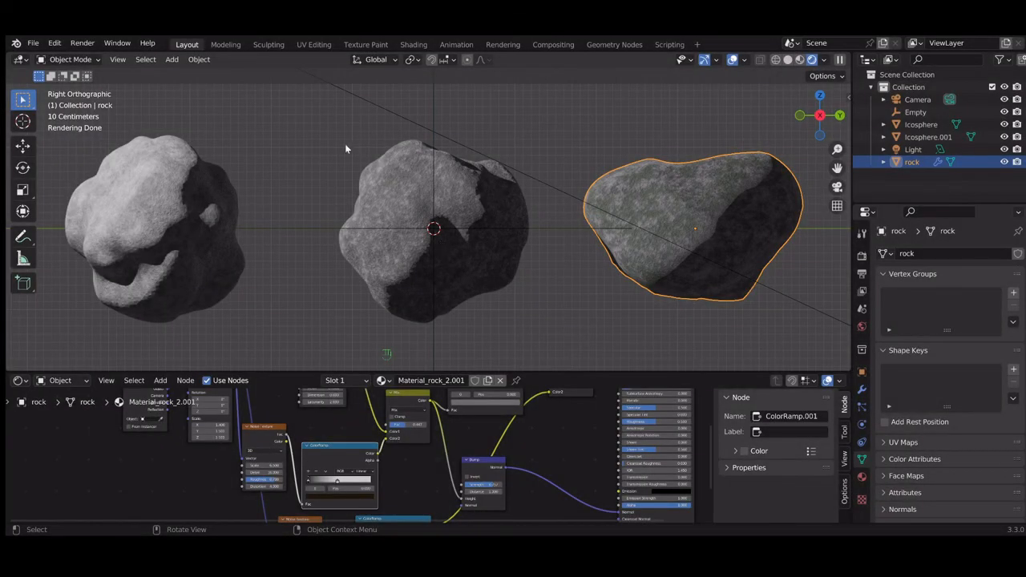
Enable the Object: Real Snow add-on in the preferences and show its snow settings for the middle Icosphere.
left_click(430, 202)
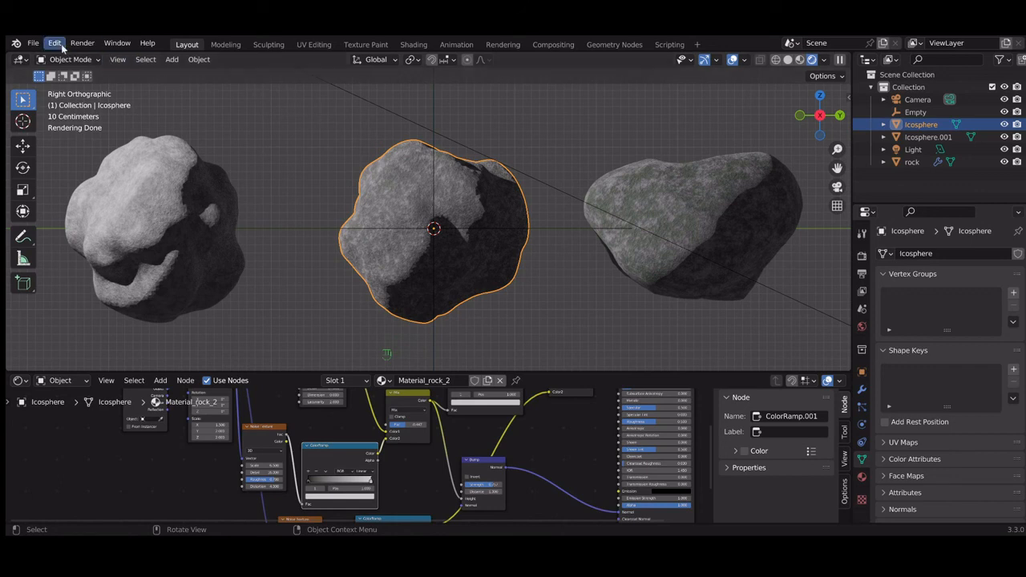
left_click(56, 45)
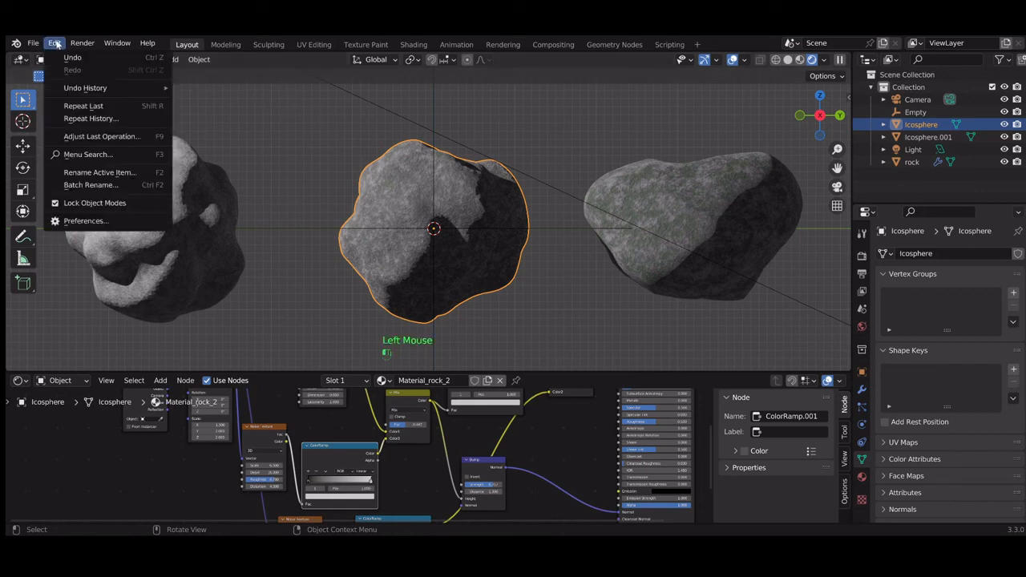
left_click(125, 224)
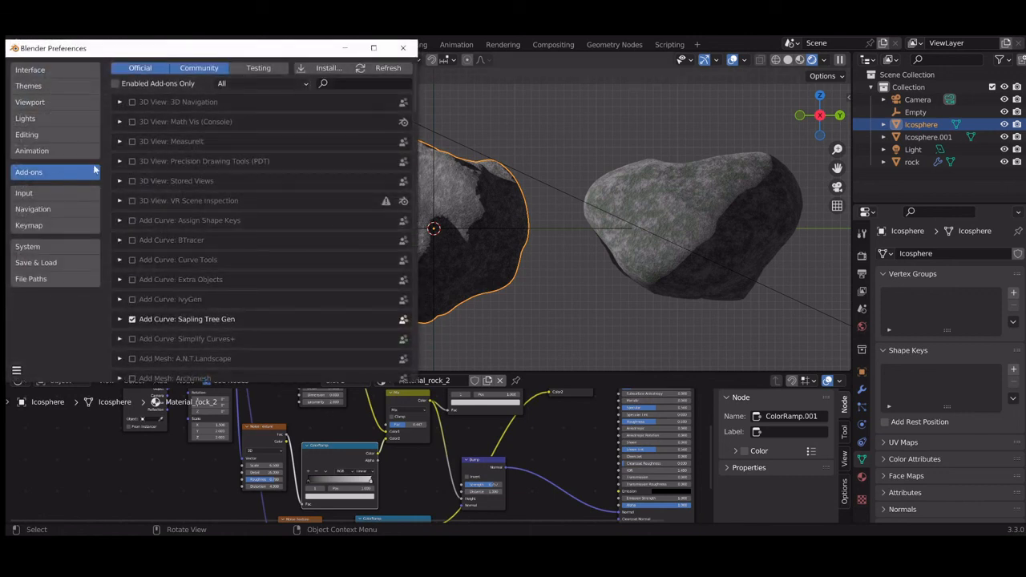
left_click(335, 83)
type("snow")
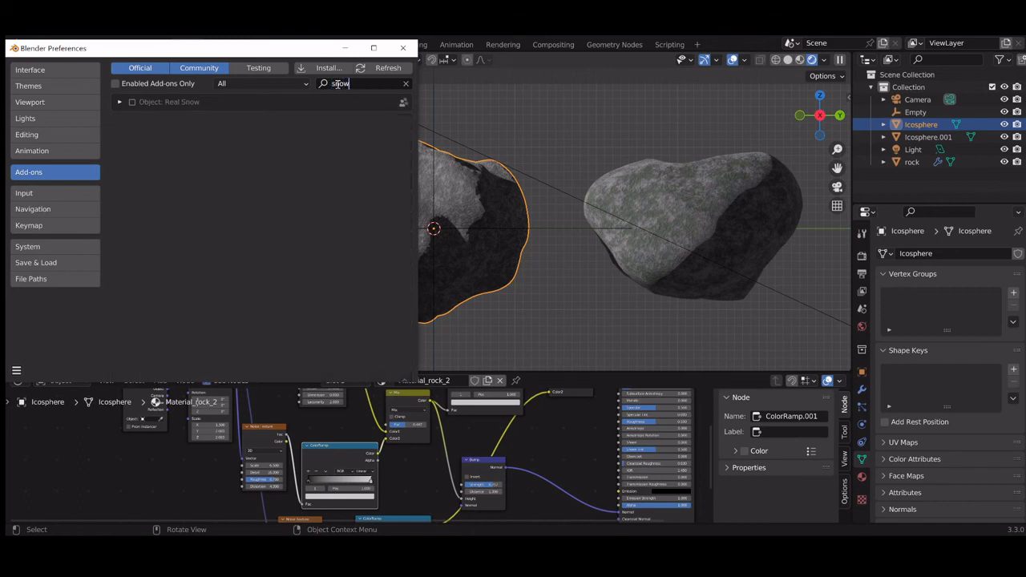
left_click(132, 103)
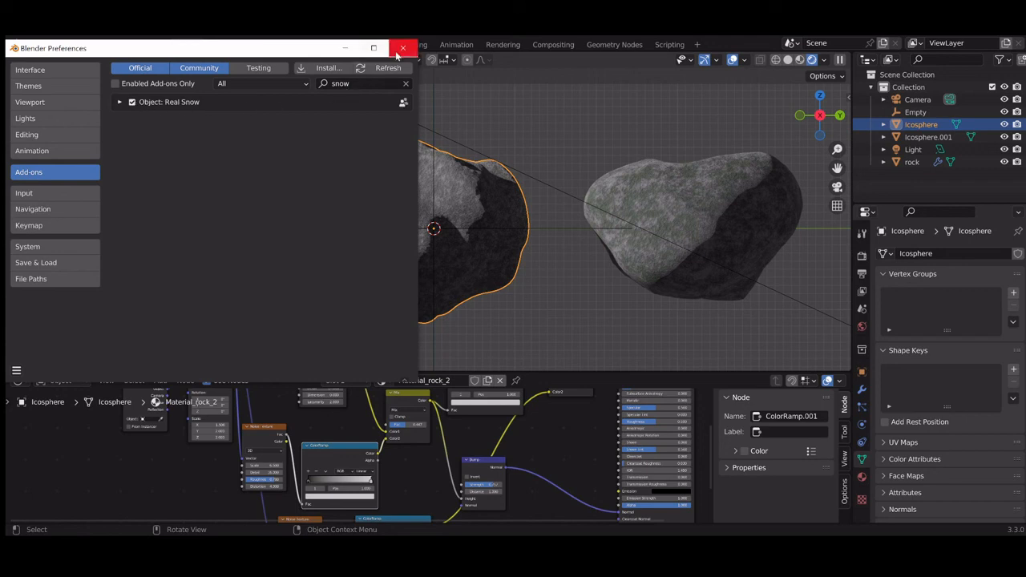
left_click(401, 49)
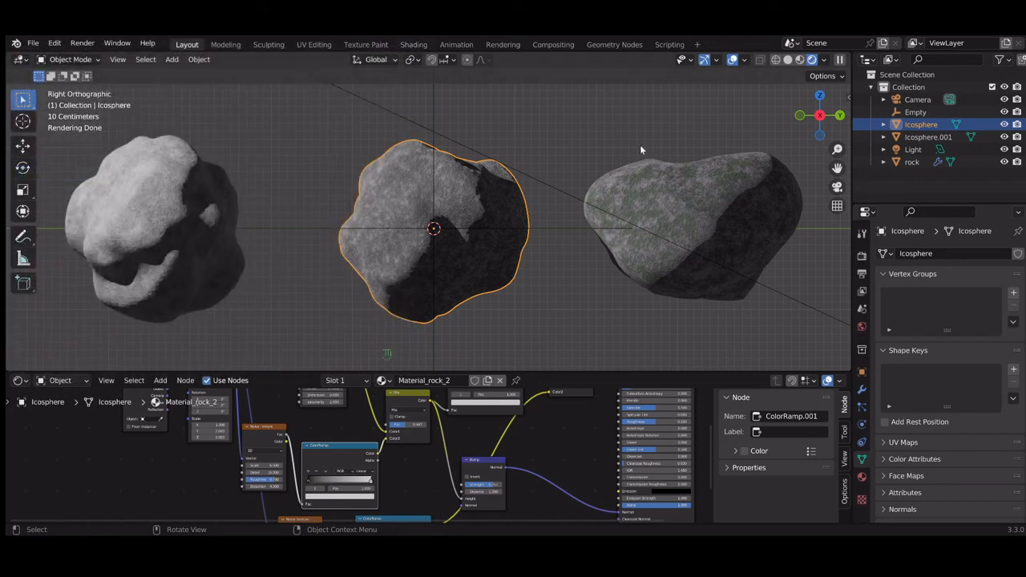
key("n")
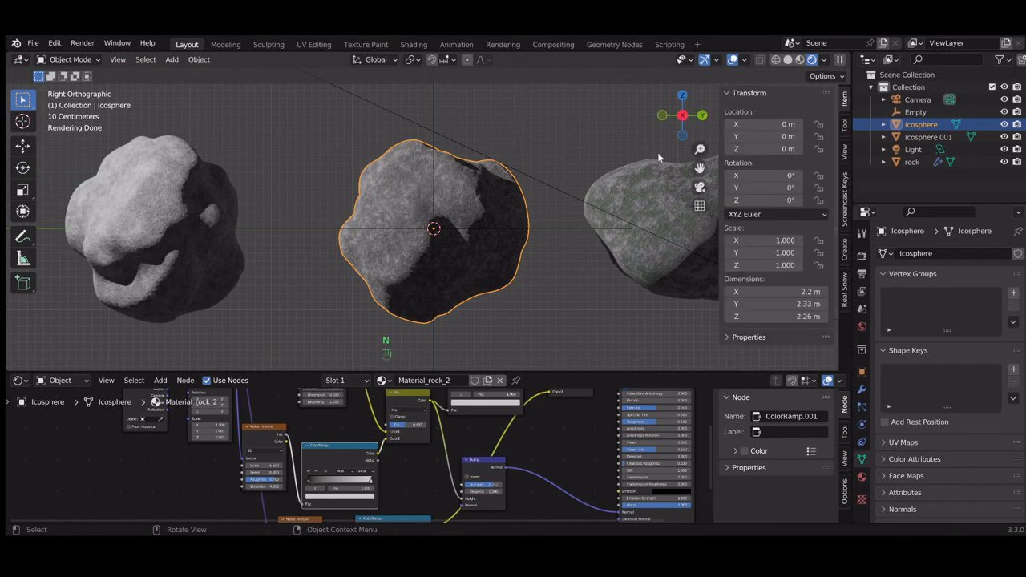
left_click(843, 287)
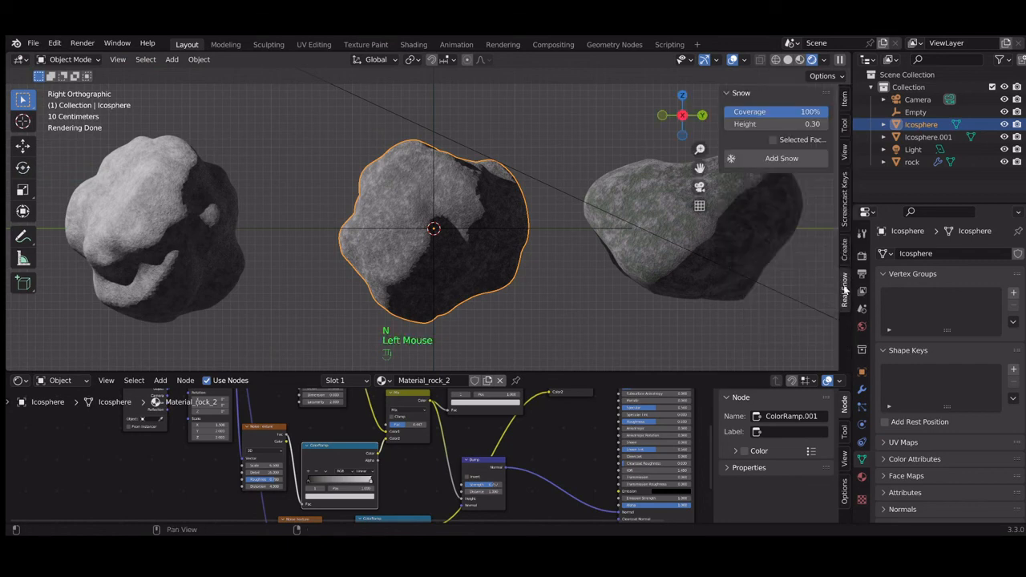
Try snow with 100% coverage and 0.30 height on the middle Icosphere, and delete the generated snow object.
left_click(440, 185)
left_click(769, 160)
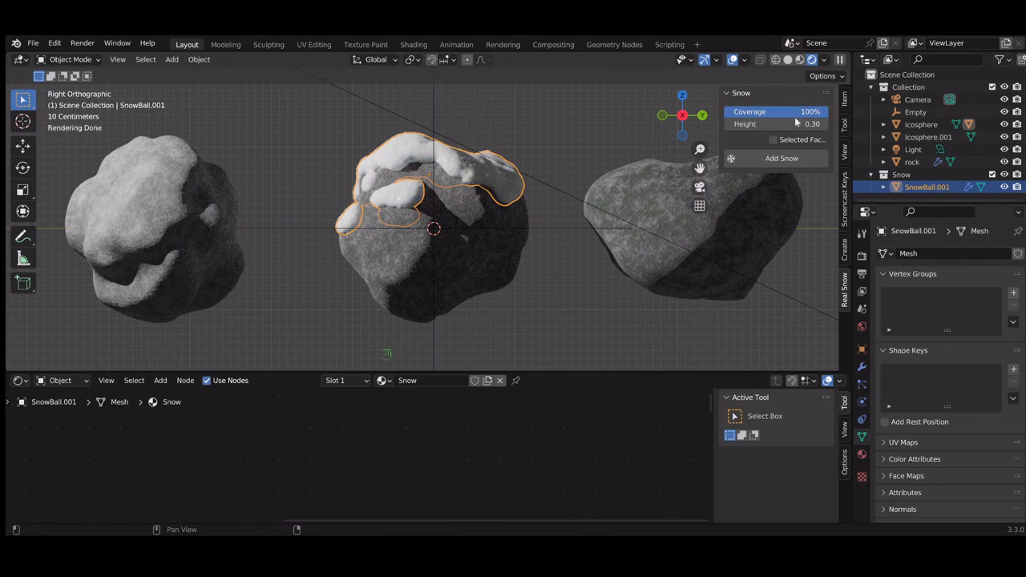
left_click(461, 175)
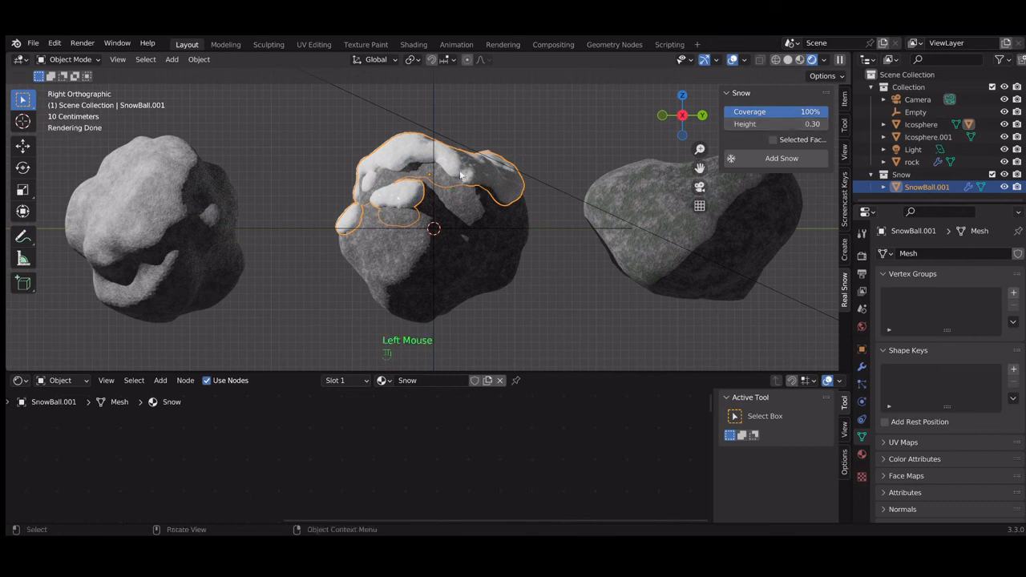
key("Delete")
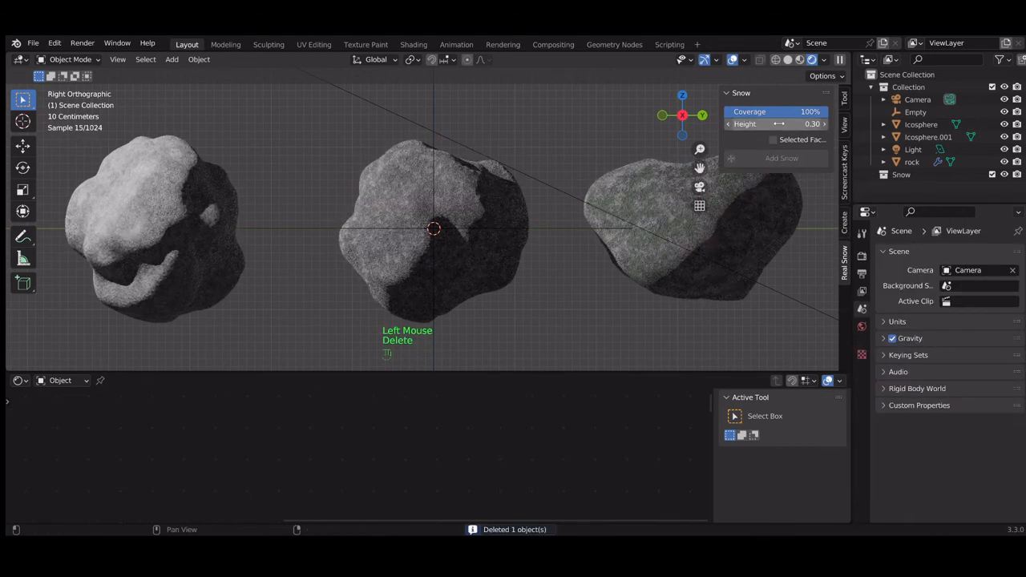
Set the snow height to 0.1 and add snow to the middle Icosphere.
left_click(779, 124)
type("0.1")
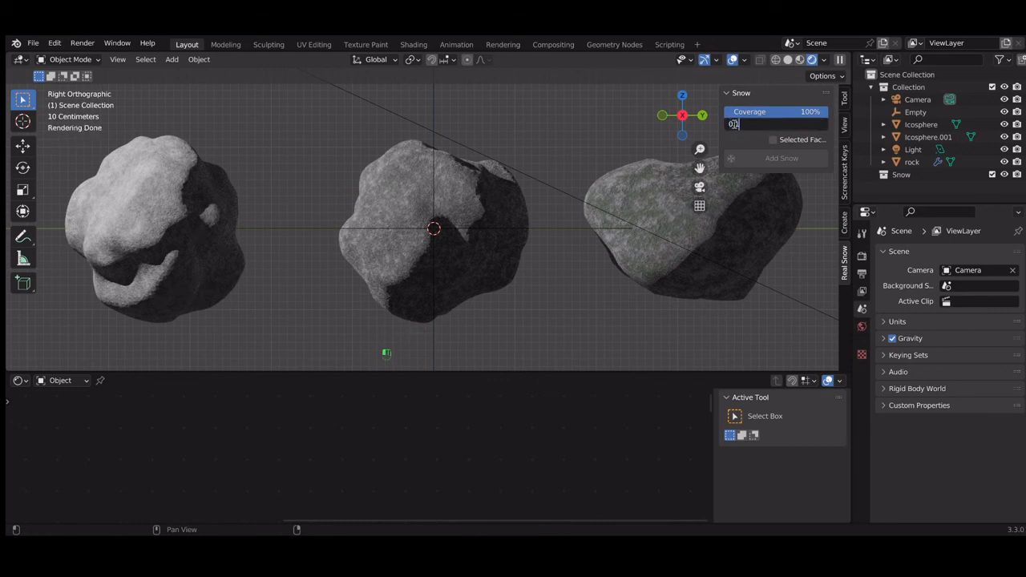
left_click(737, 133)
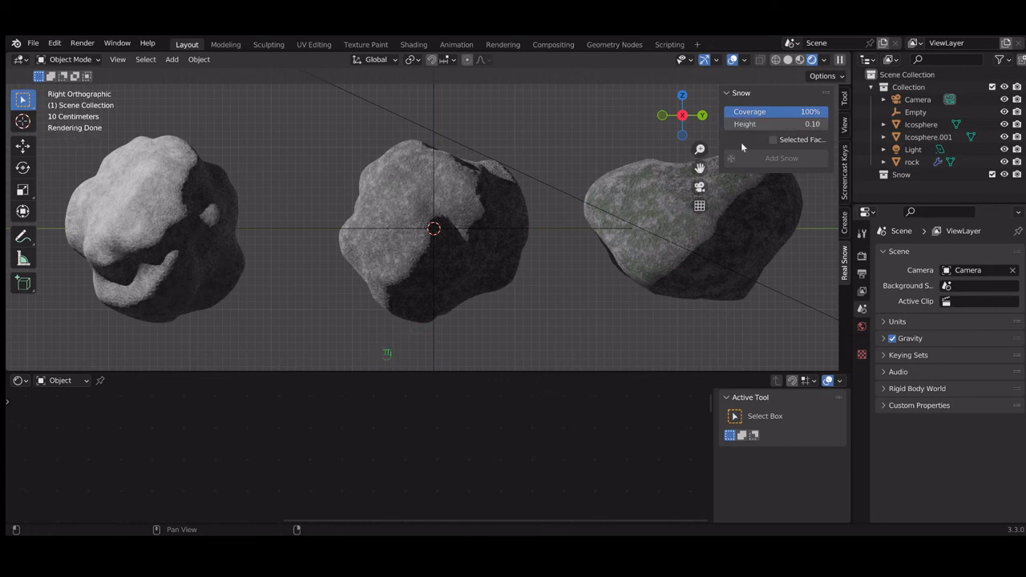
double_click(495, 205)
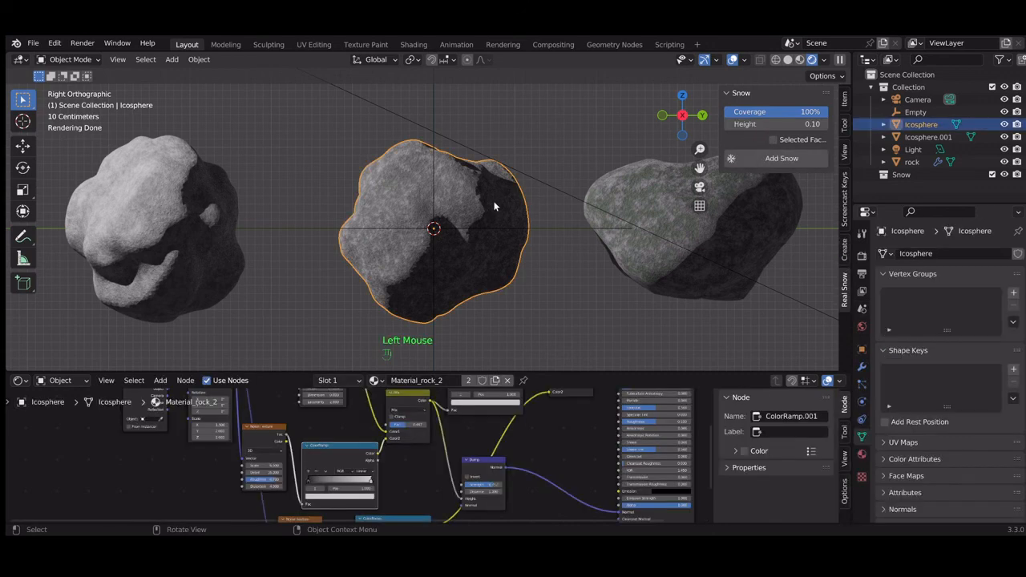
left_click(749, 160)
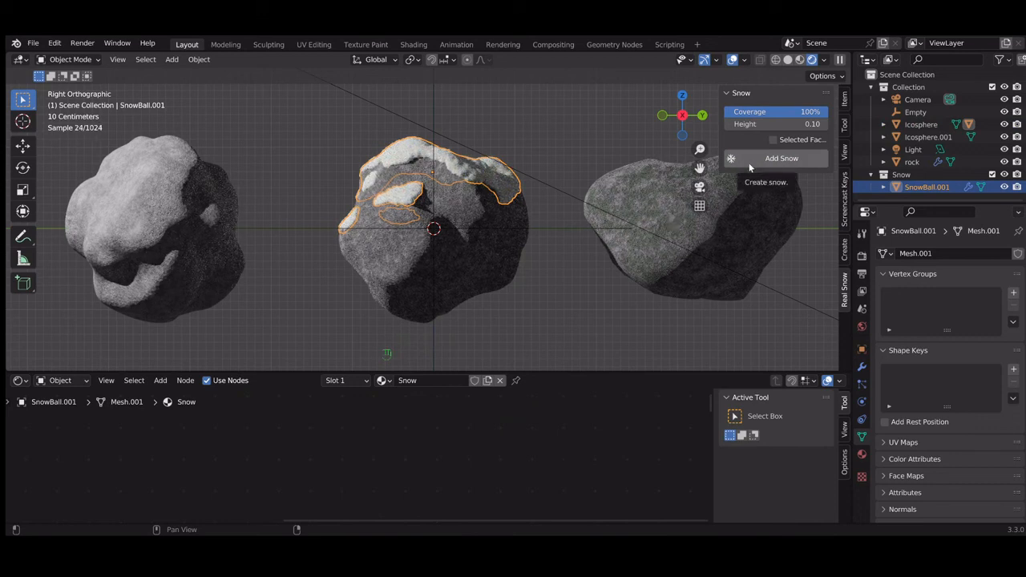
In Edit Mode on Icosphere.001, clear the selection and circle-select a diagonal strip of vertices along its upper front bulge.
left_click(647, 185)
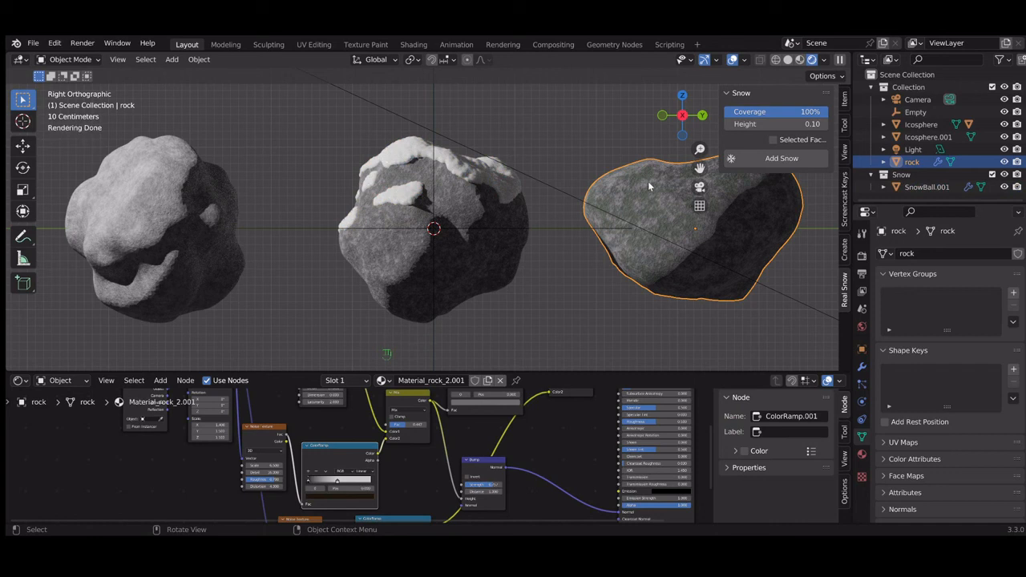
left_click(190, 171)
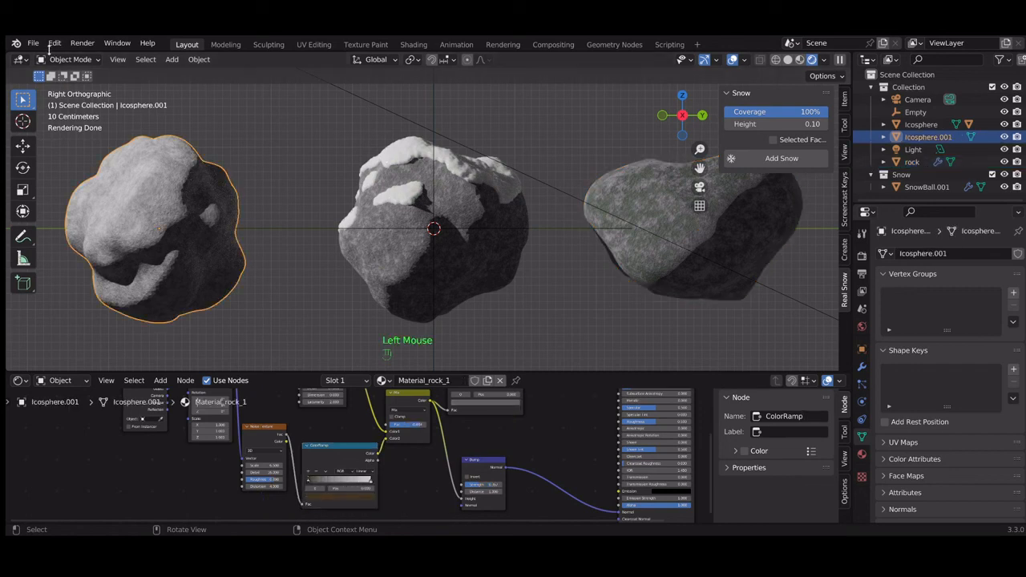
left_click(82, 60)
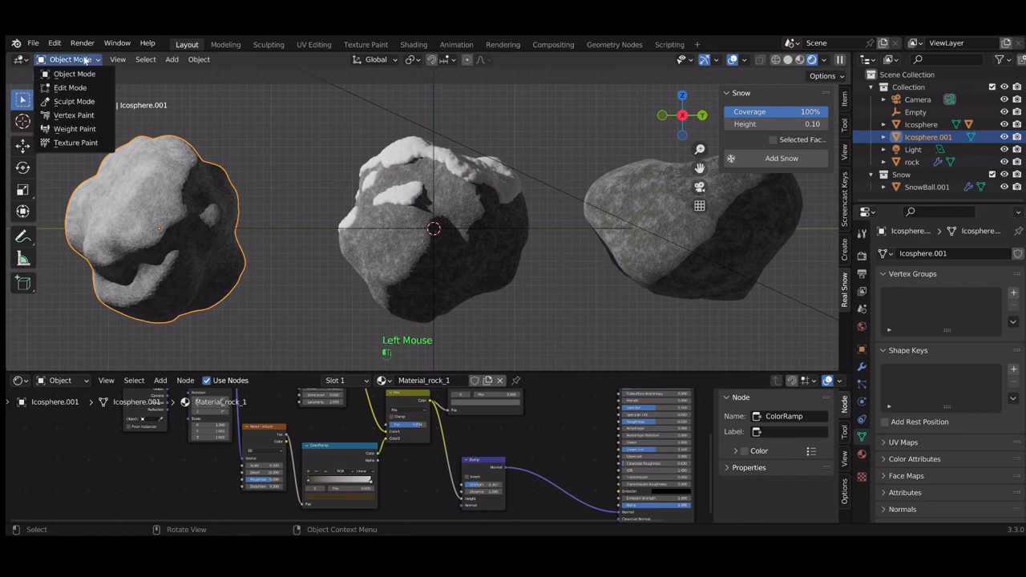
left_click(70, 88)
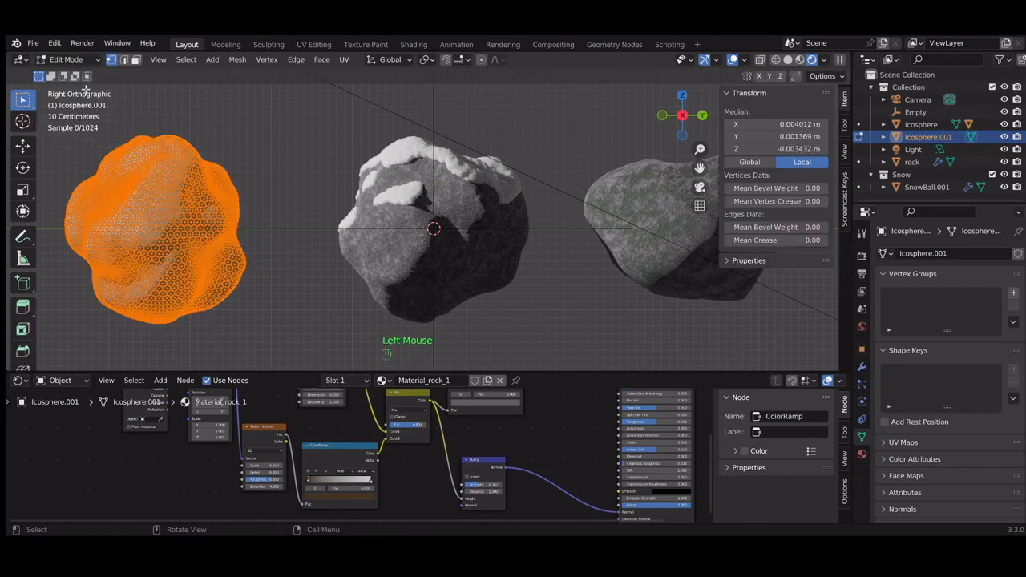
left_click(263, 166)
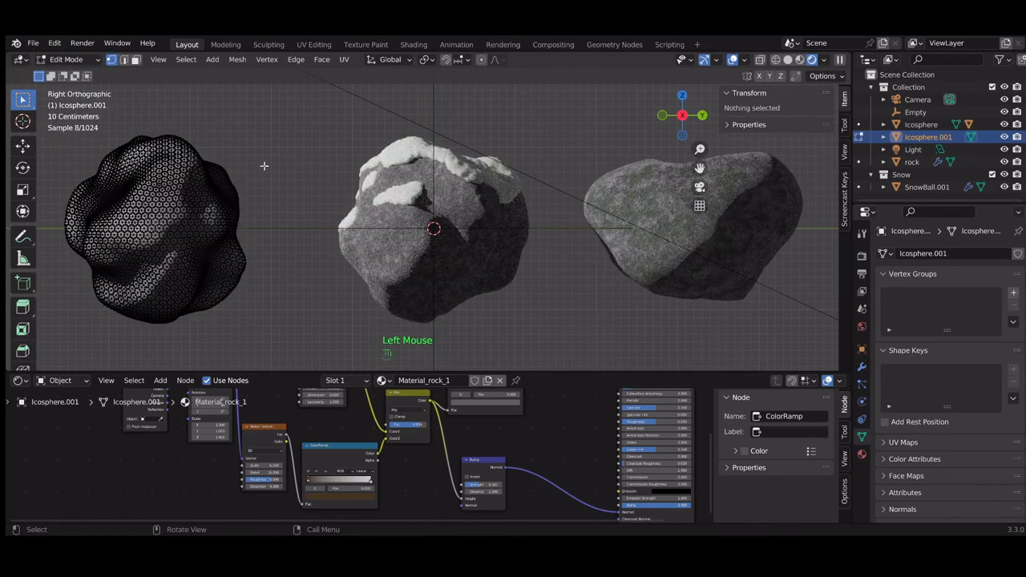
key("c")
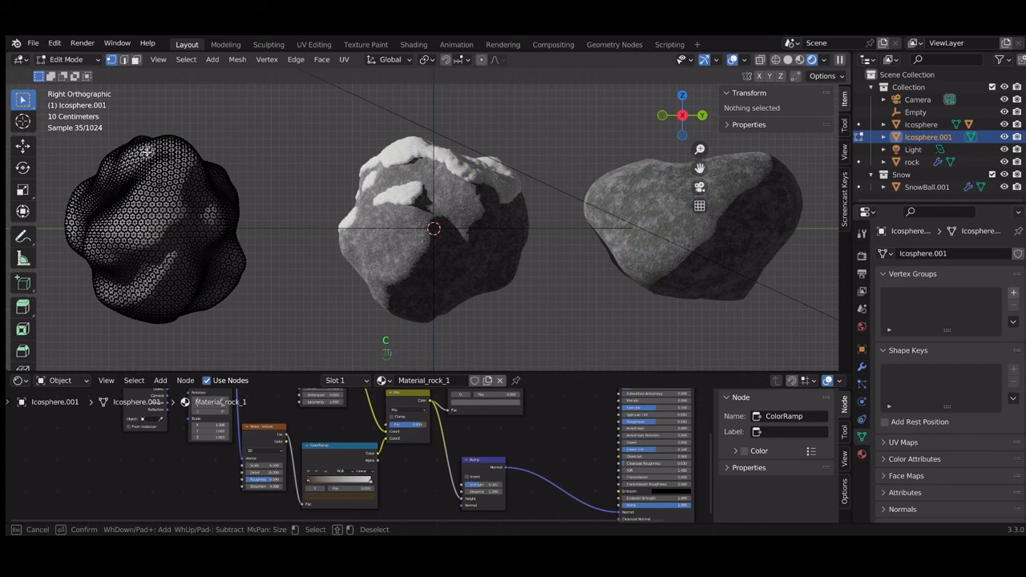
mouse_move(147, 153)
left_mouse_down()
mouse_move(95, 214)
mouse_move(152, 152)
mouse_move(125, 164)
mouse_move(97, 205)
left_mouse_up()
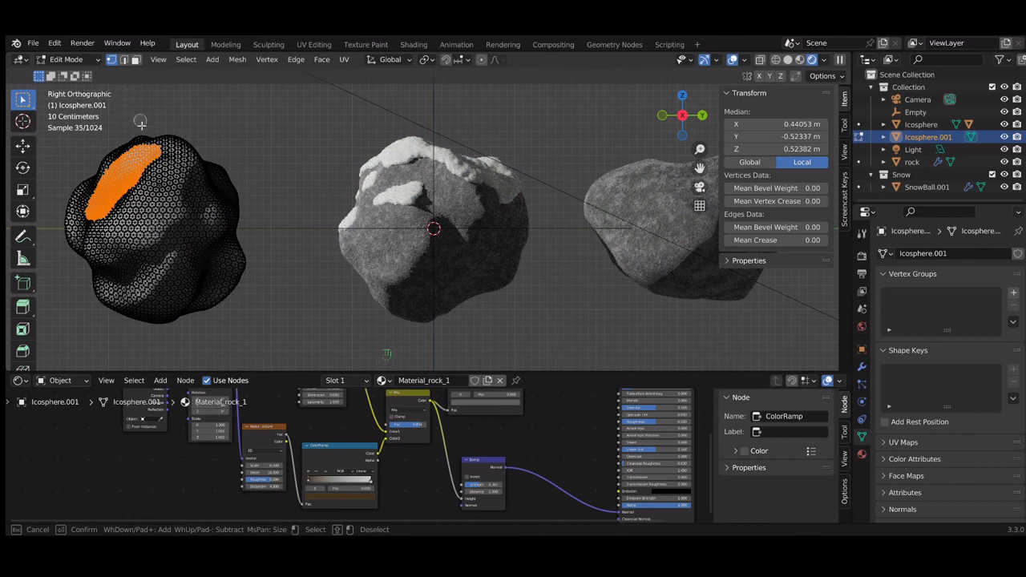
key("Escape")
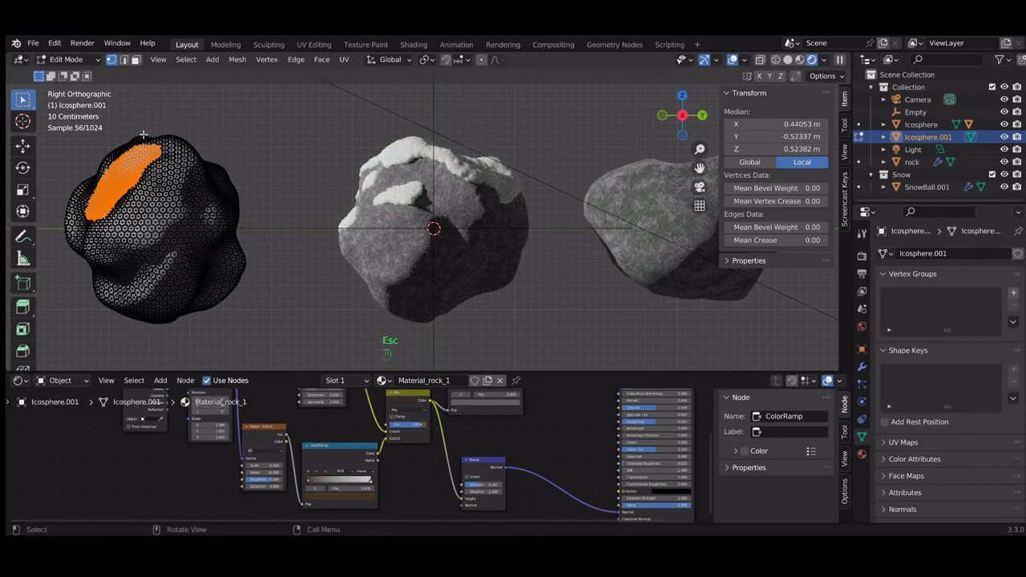
Return Icosphere.001 to Object Mode and add snow to it on the selected faces only.
left_click(91, 63)
left_click(90, 72)
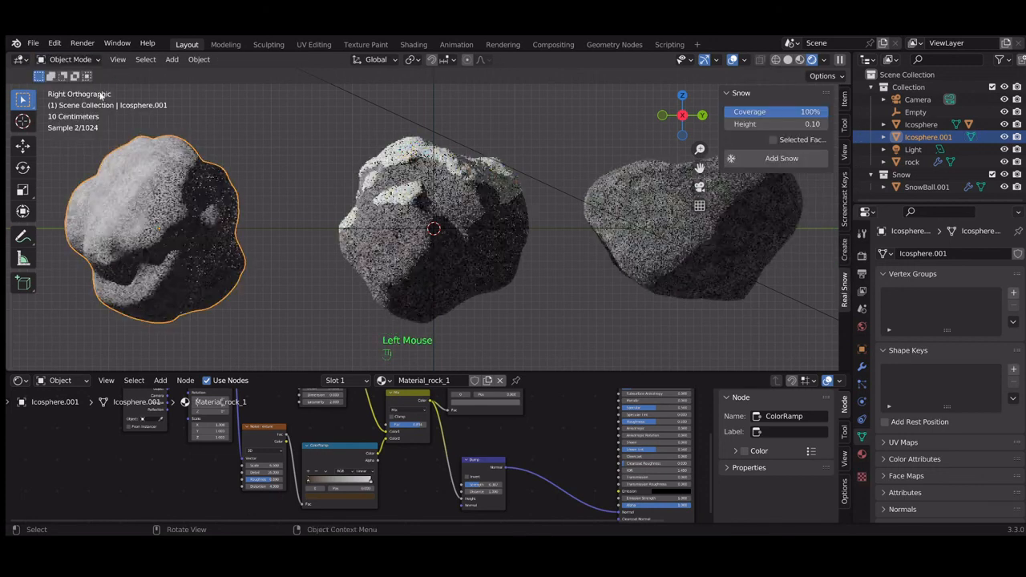
left_click(773, 139)
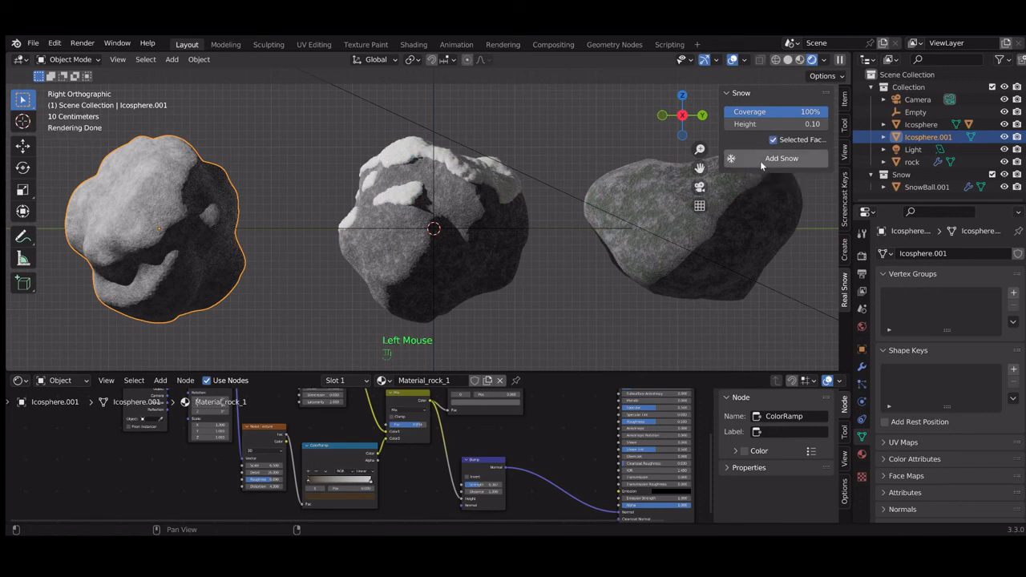
left_click(762, 160)
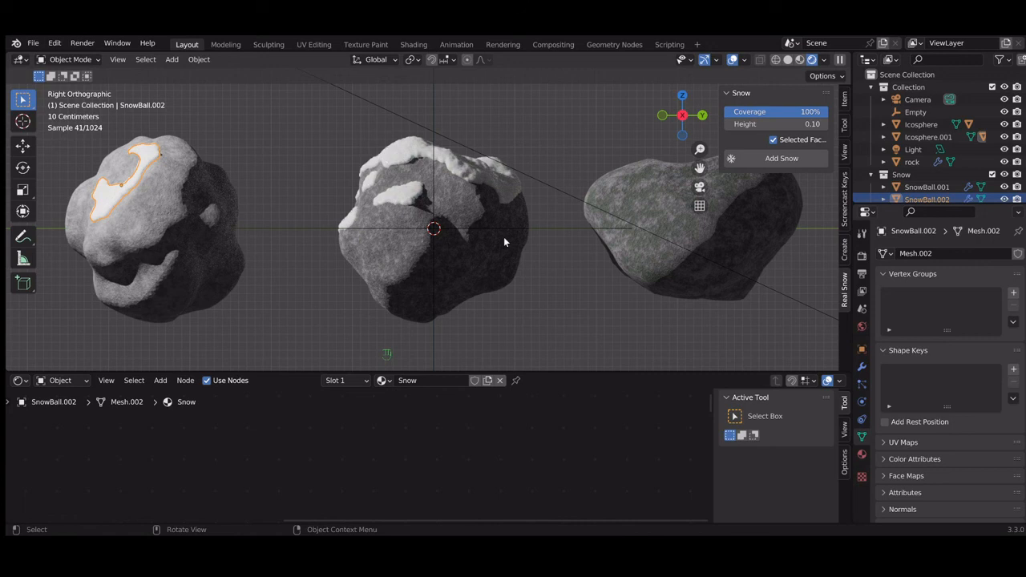
Add snow to the green-tinted rock with a height of 0.25 and 45% coverage.
left_click(659, 232)
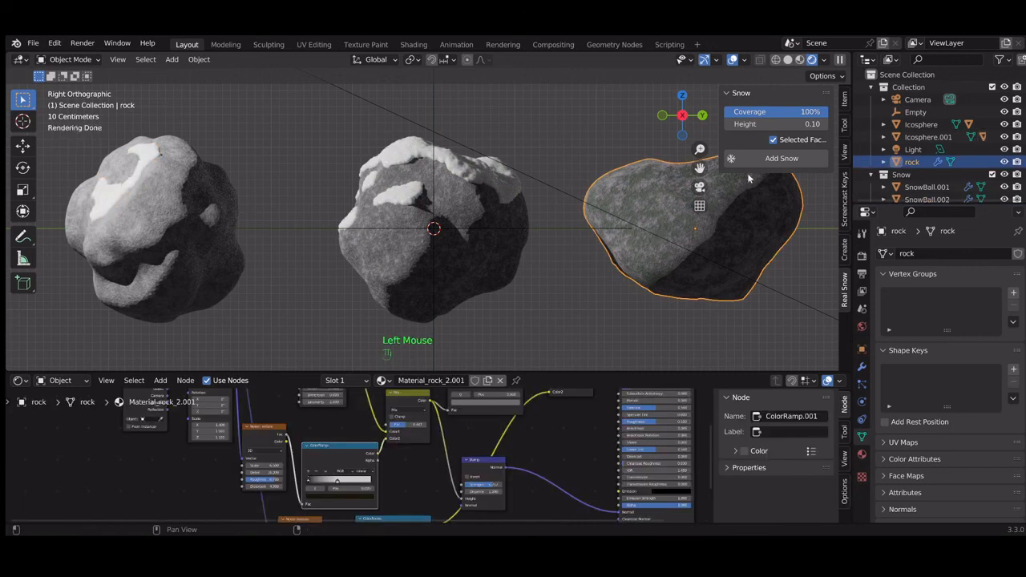
double_click(796, 125)
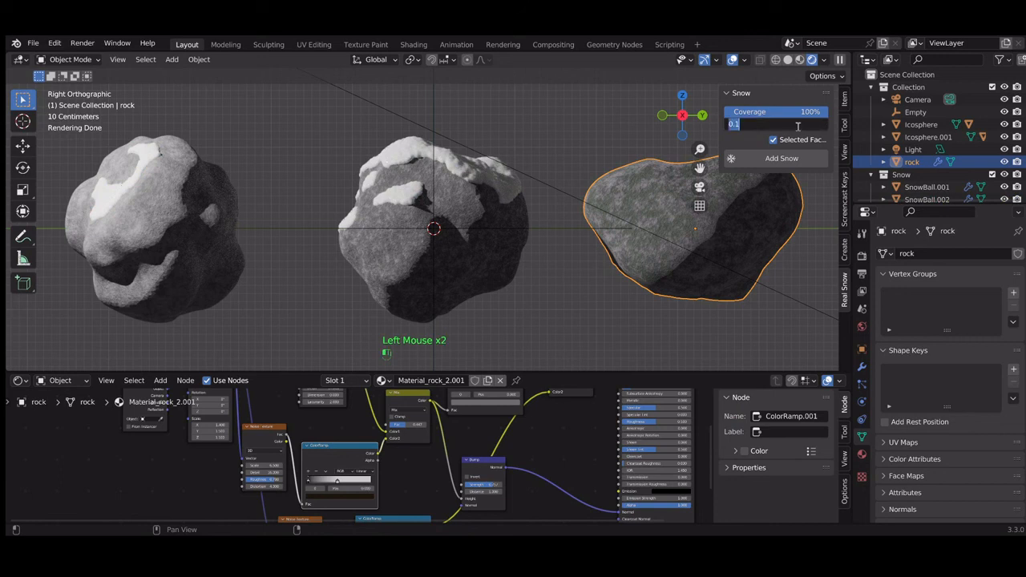
type("0.25")
key("Return")
left_click(766, 114)
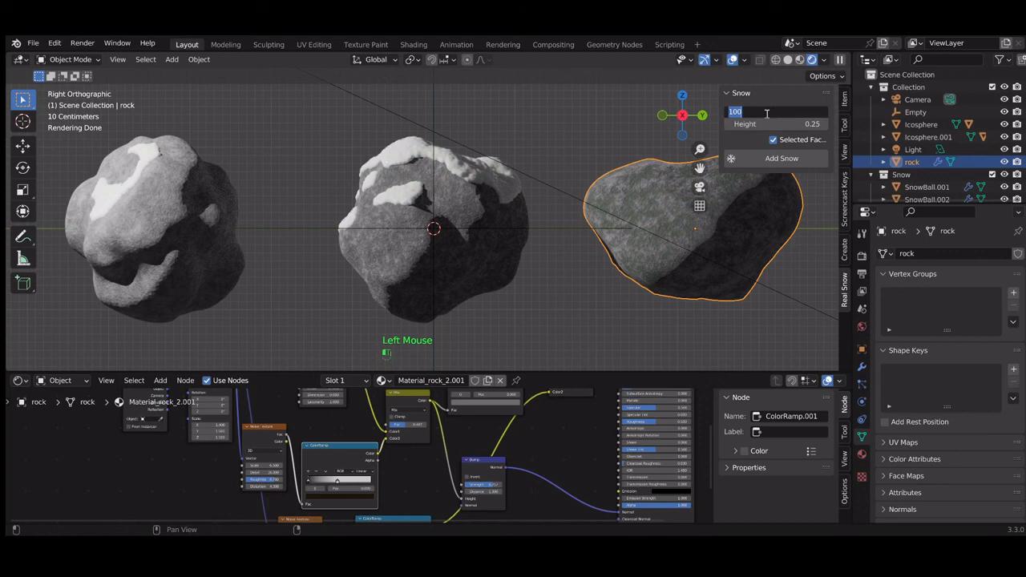
type("45")
key("Return")
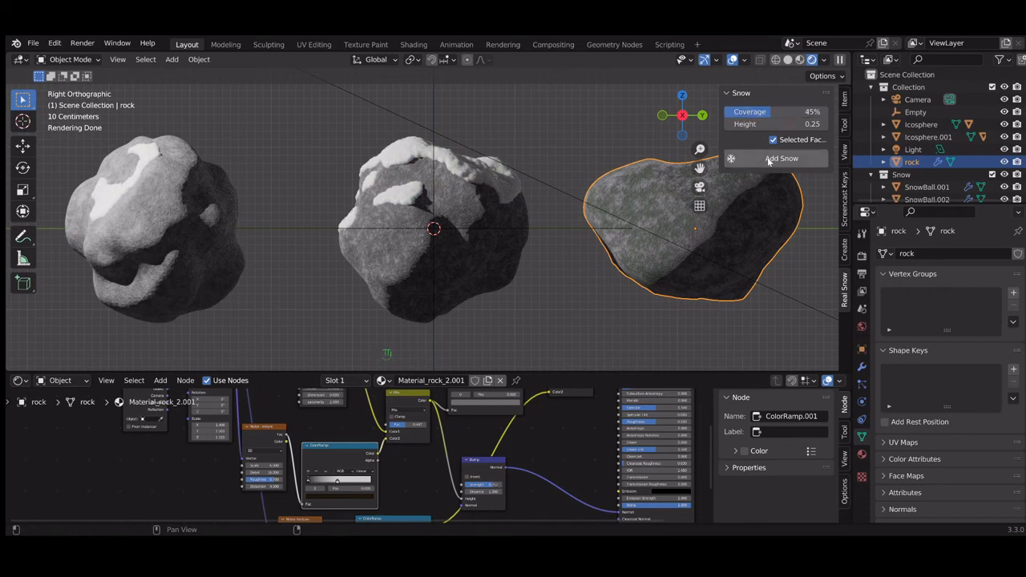
left_click(768, 161)
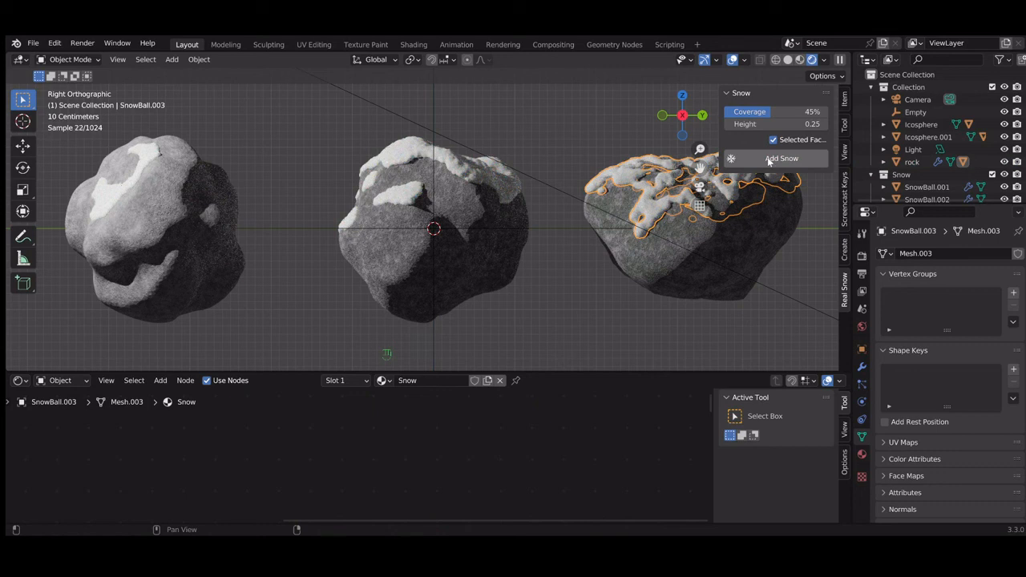
Select the snow on the middle rock and examine its full material node tree in an enlarged shader editor.
left_click(564, 248)
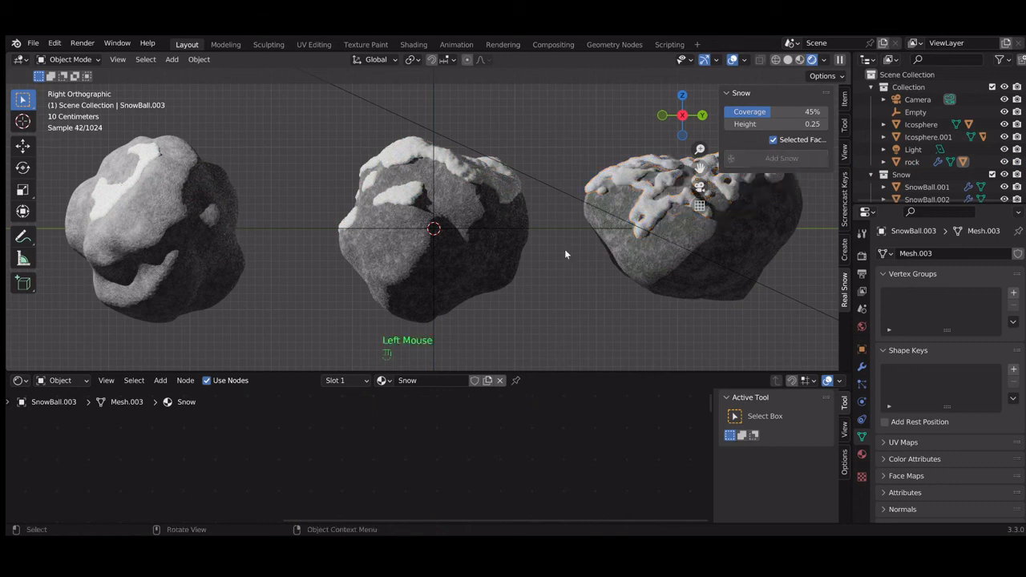
key("n")
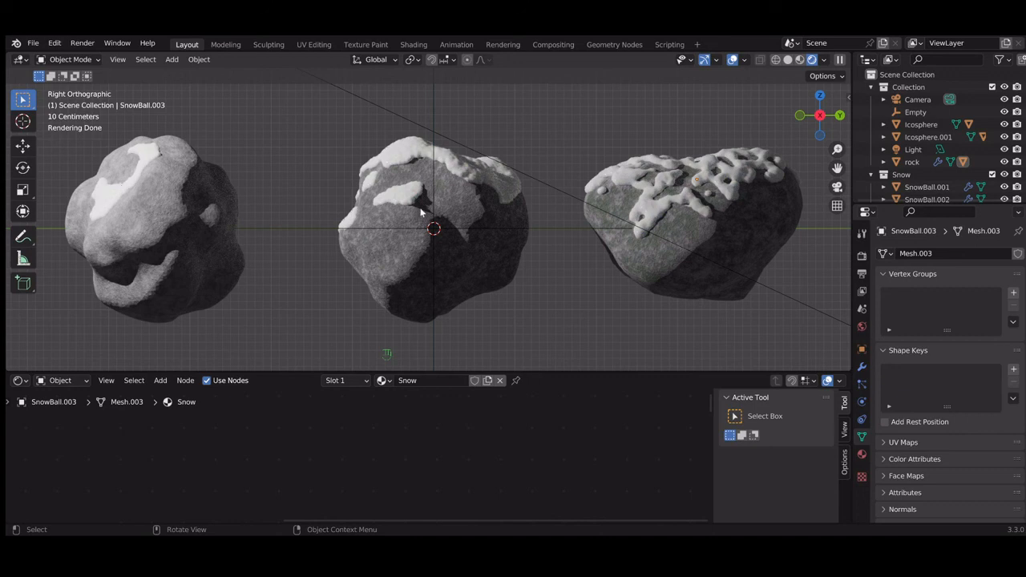
left_click(416, 147)
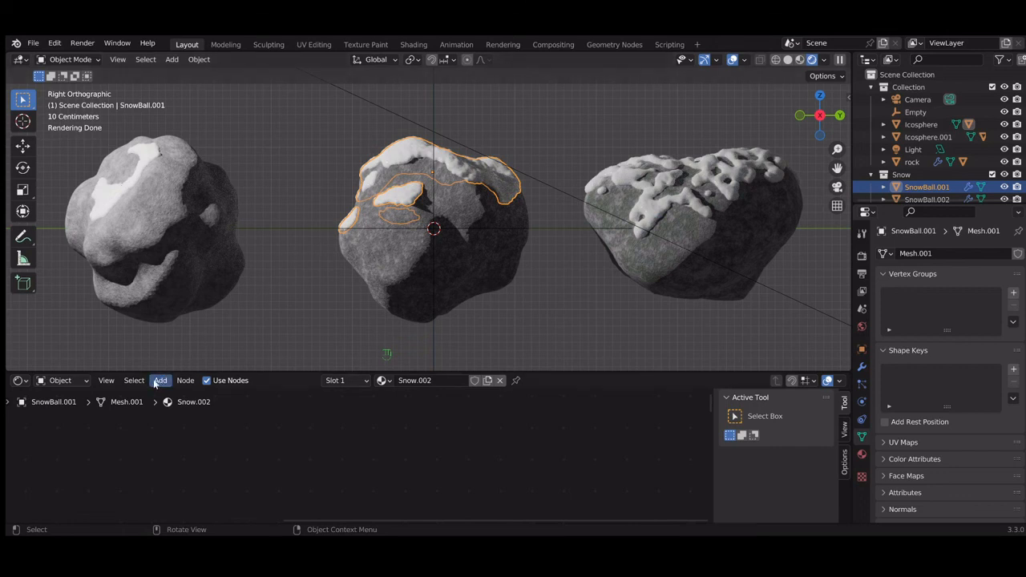
left_click(114, 381)
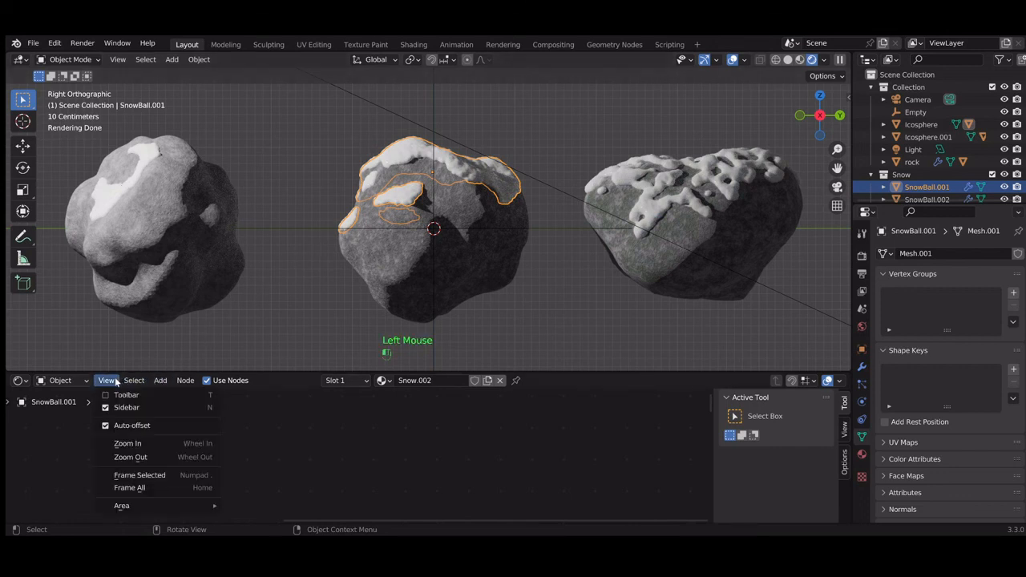
left_click(156, 487)
scroll(382, 476, "up", 3)
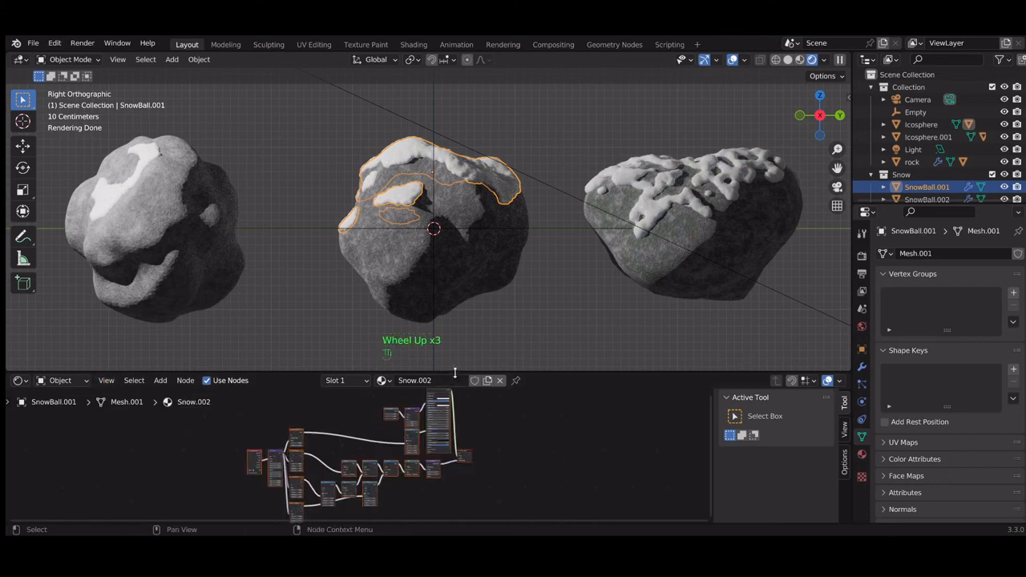
left_click_drag(454, 374, 484, 215)
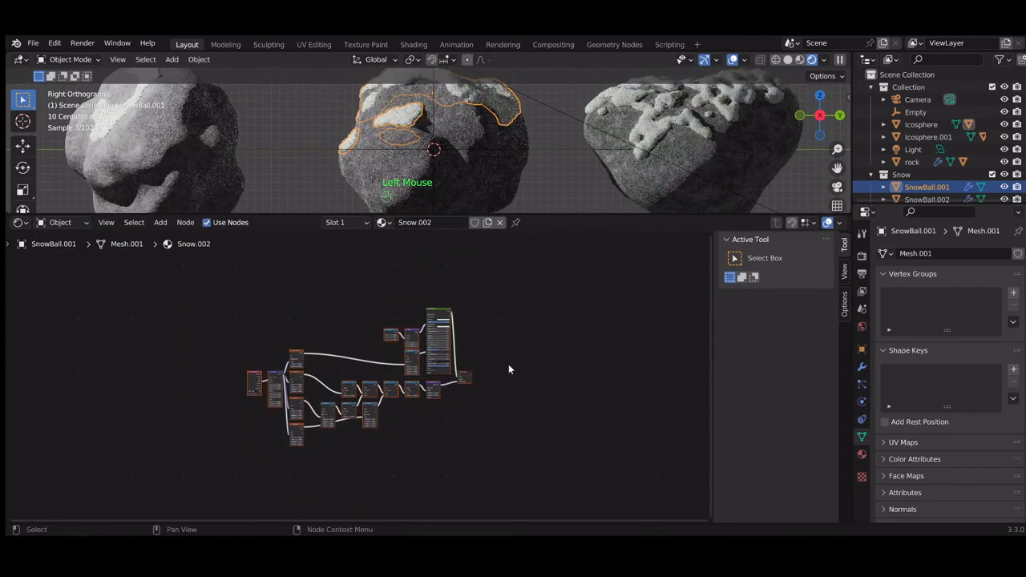
scroll(509, 366, "up", 7)
scroll(509, 368, "down", 1)
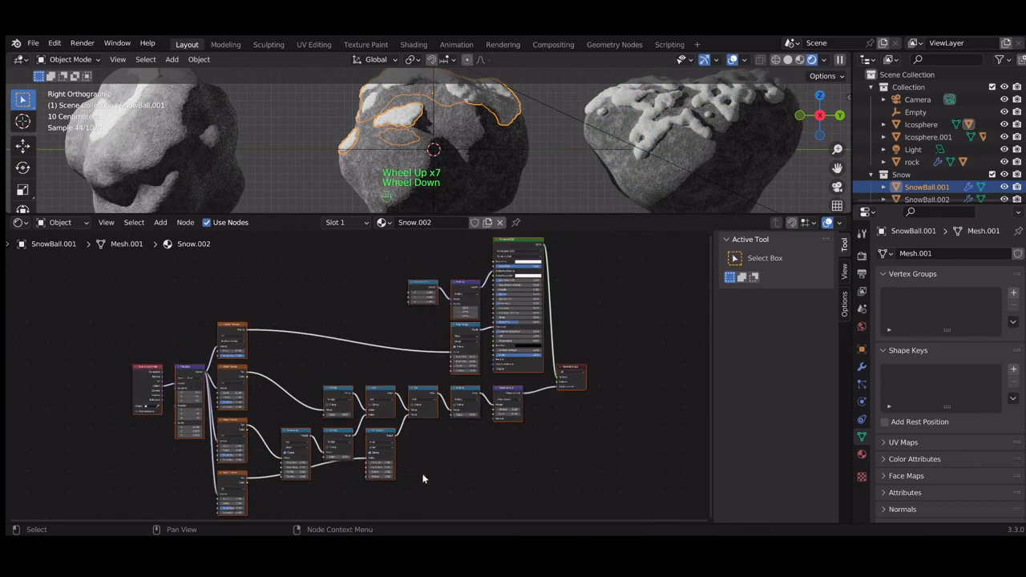
left_click(579, 313)
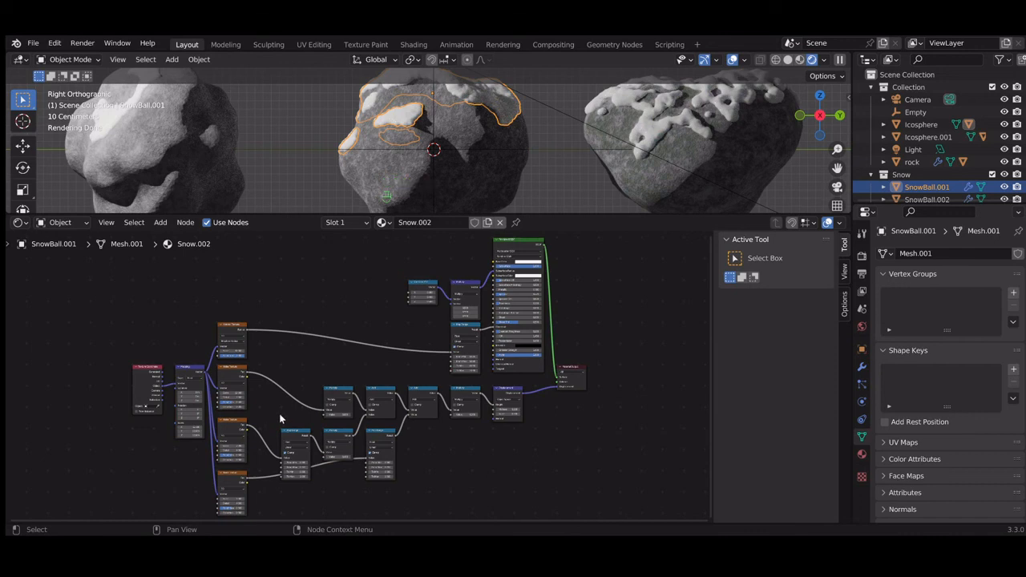
Try a pale yellow Base Color on the middle rock's snow material.
left_click(523, 263)
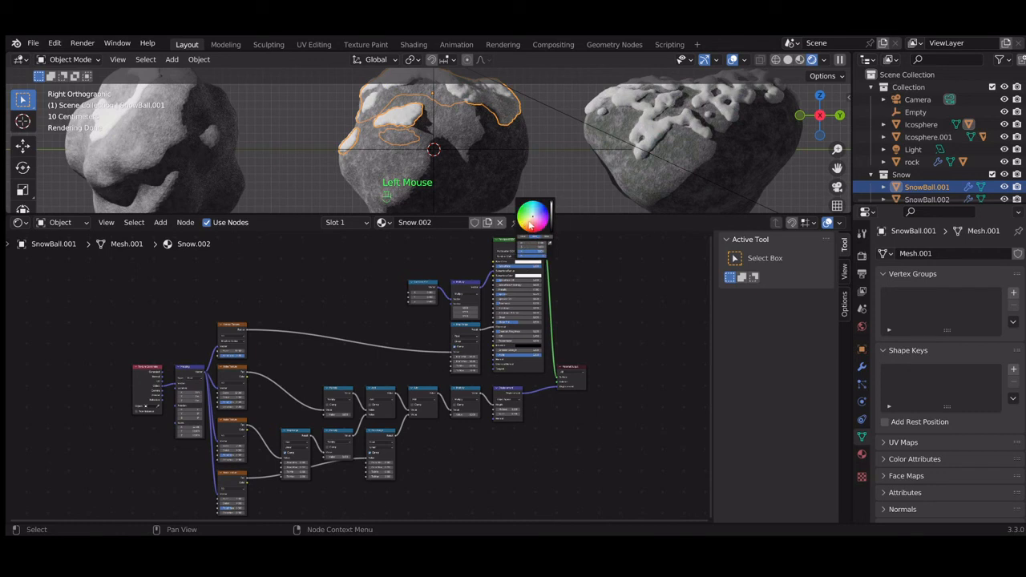
left_click(531, 223)
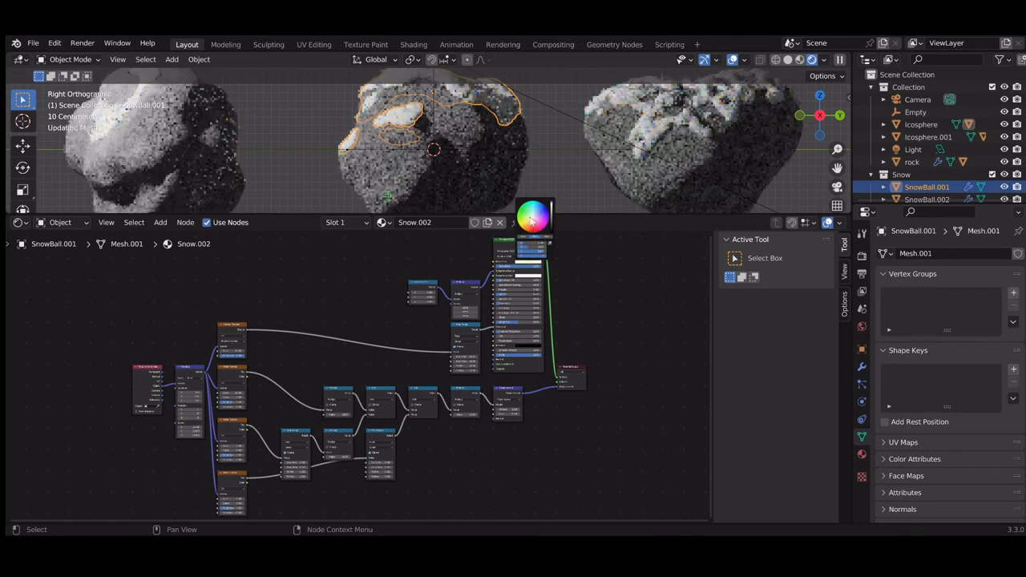
left_click(628, 327)
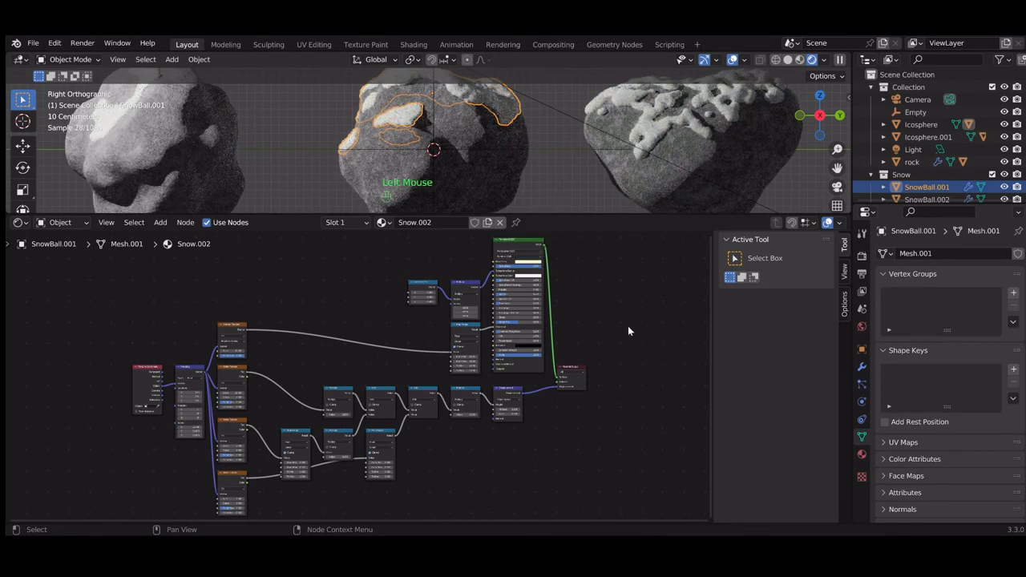
left_click(534, 257)
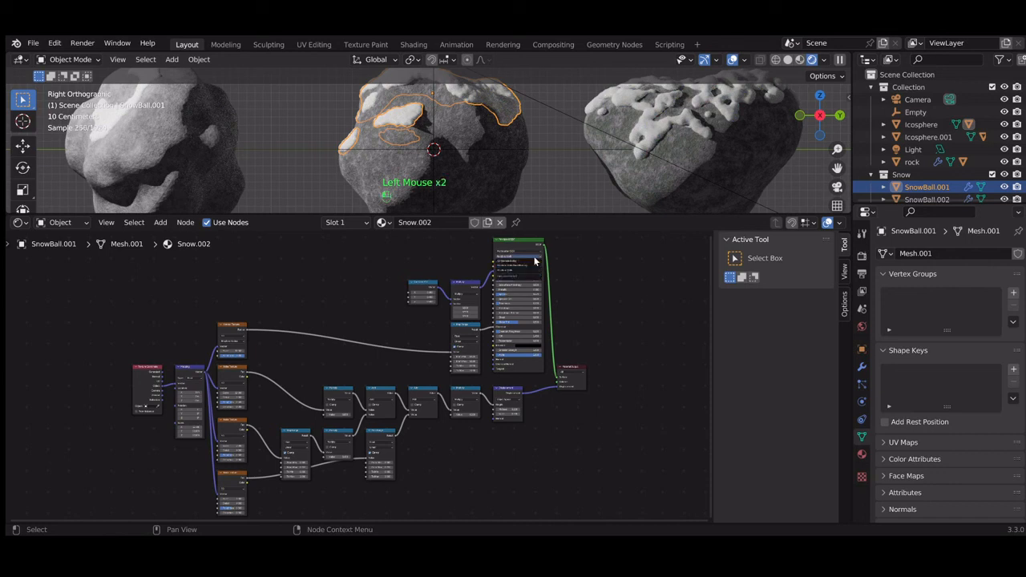
left_click(527, 258)
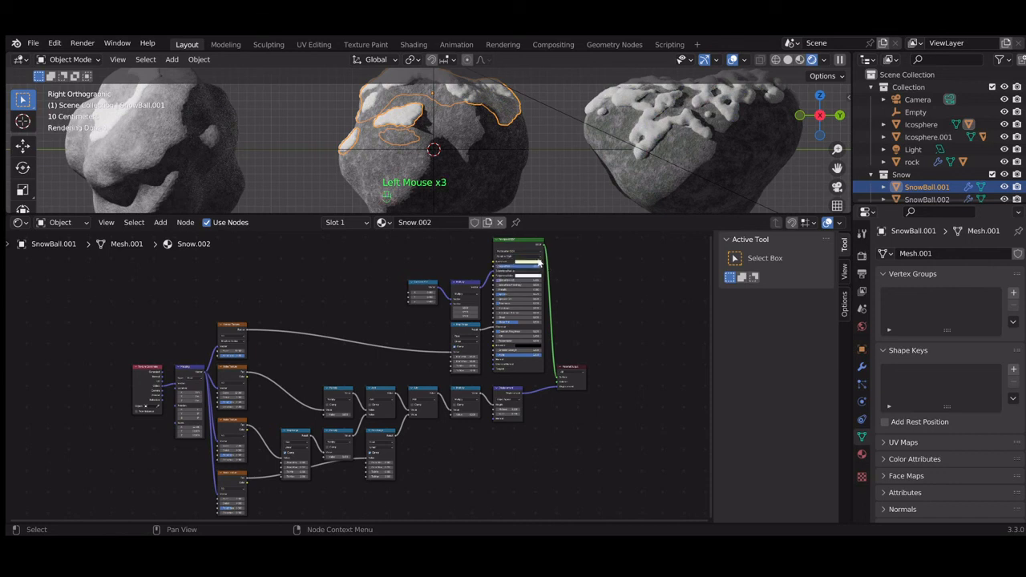
Readjust the Base Color of the middle rock's snow to near white with a saturation of 0.05.
left_click(539, 262)
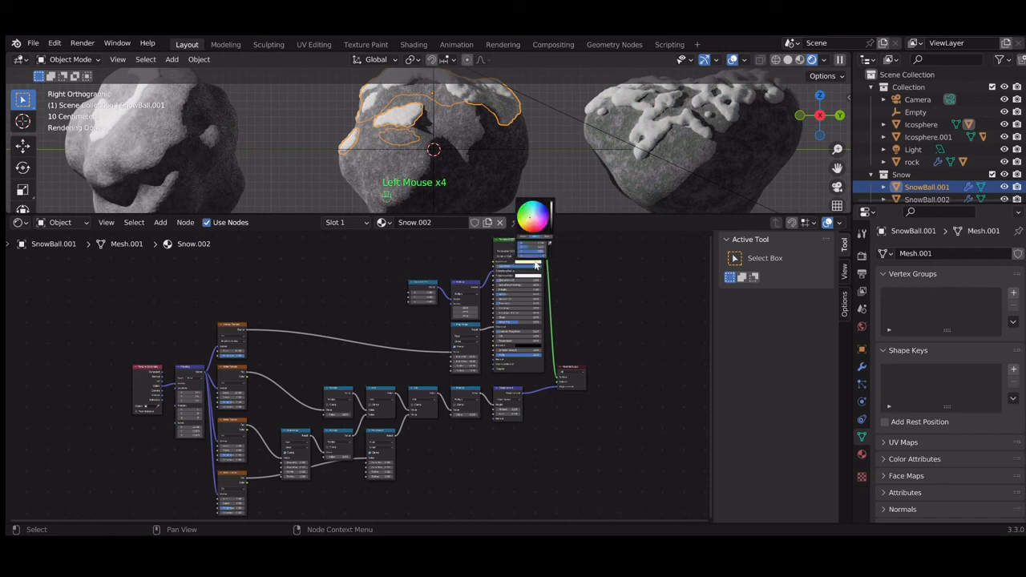
left_click(530, 215)
left_click_drag(524, 245, 518, 244)
left_click(535, 244)
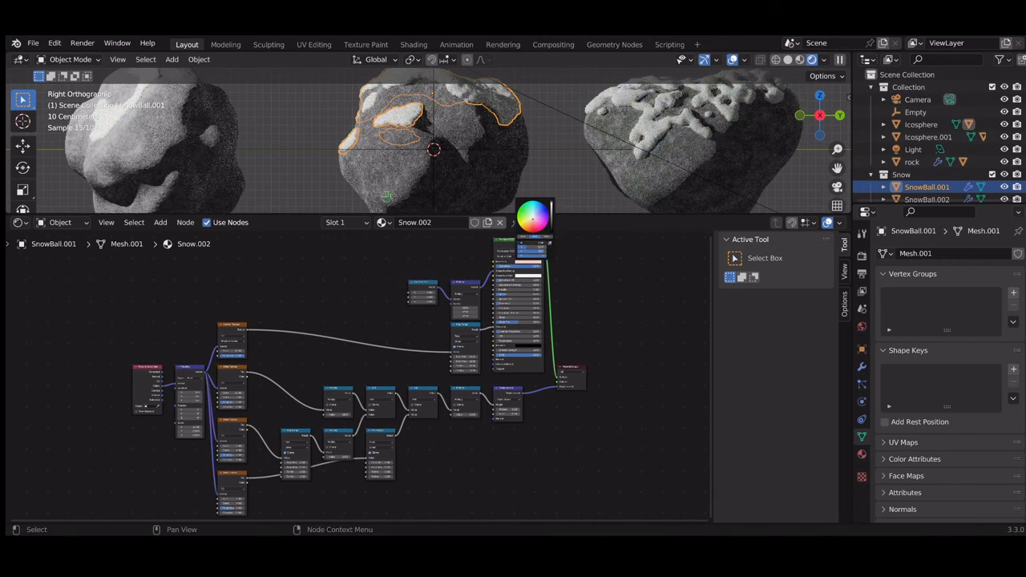
key("Tab")
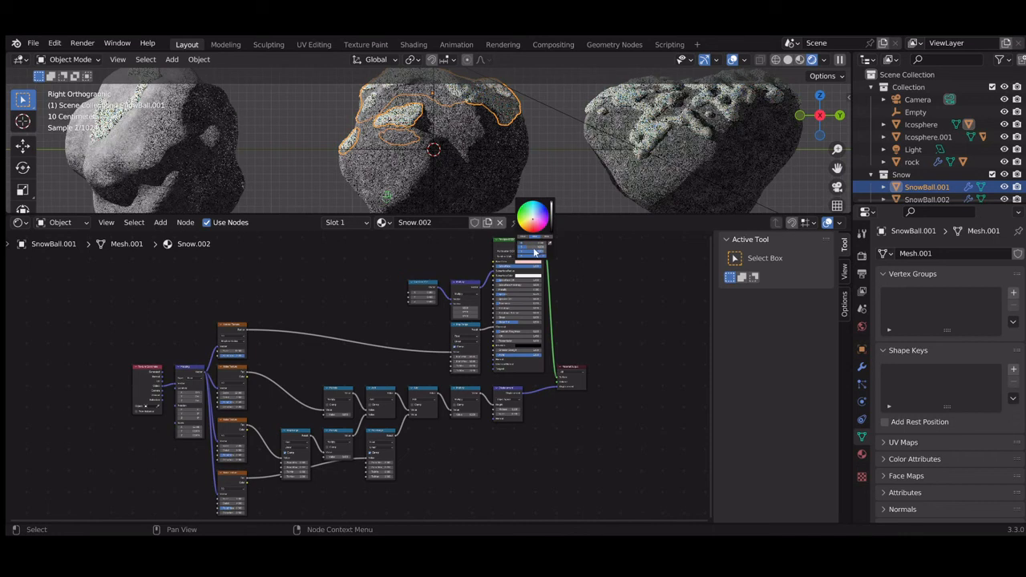
type("0.05")
key("Return")
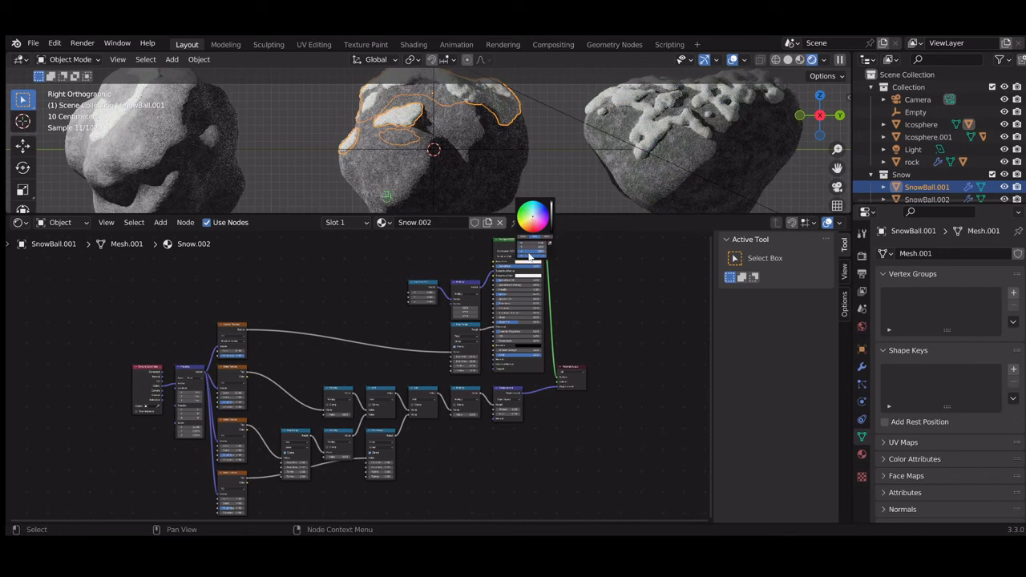
left_click(658, 367)
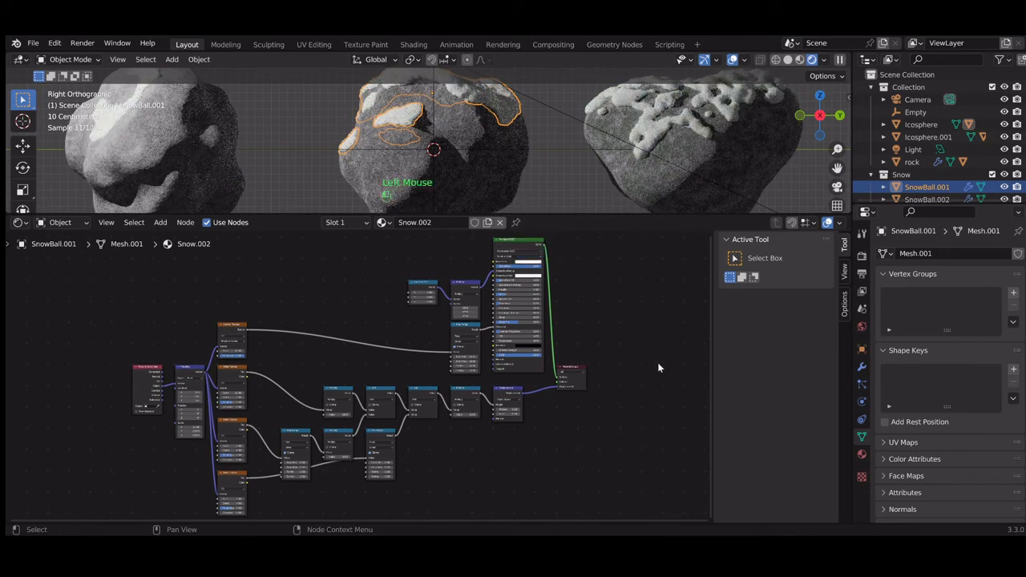
Give the 3D viewport more height than the shader editor and deselect the snow.
left_click_drag(380, 215, 380, 357)
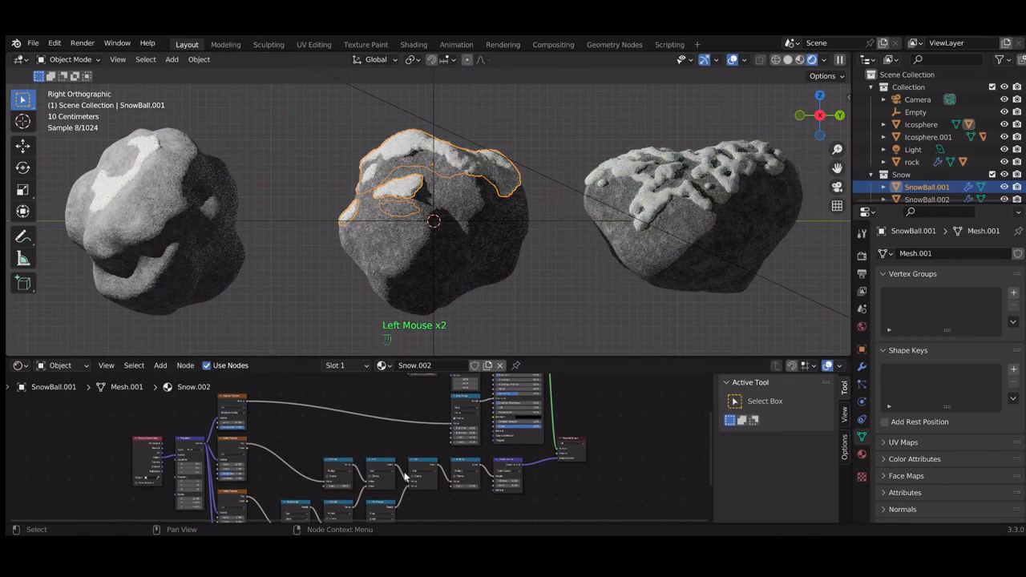
scroll(404, 475, "down", 4)
scroll(405, 475, "down", 2)
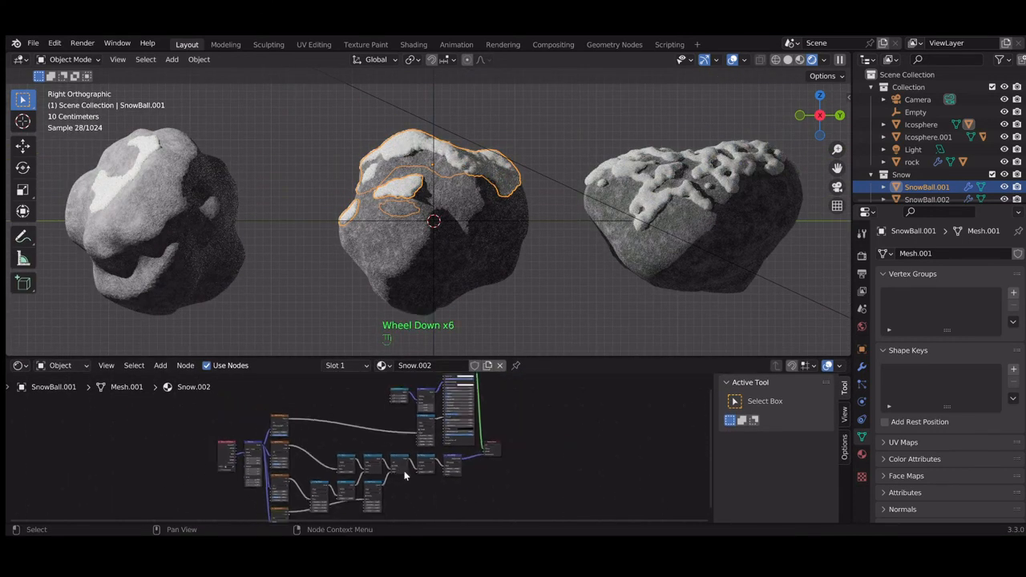
left_click(536, 311)
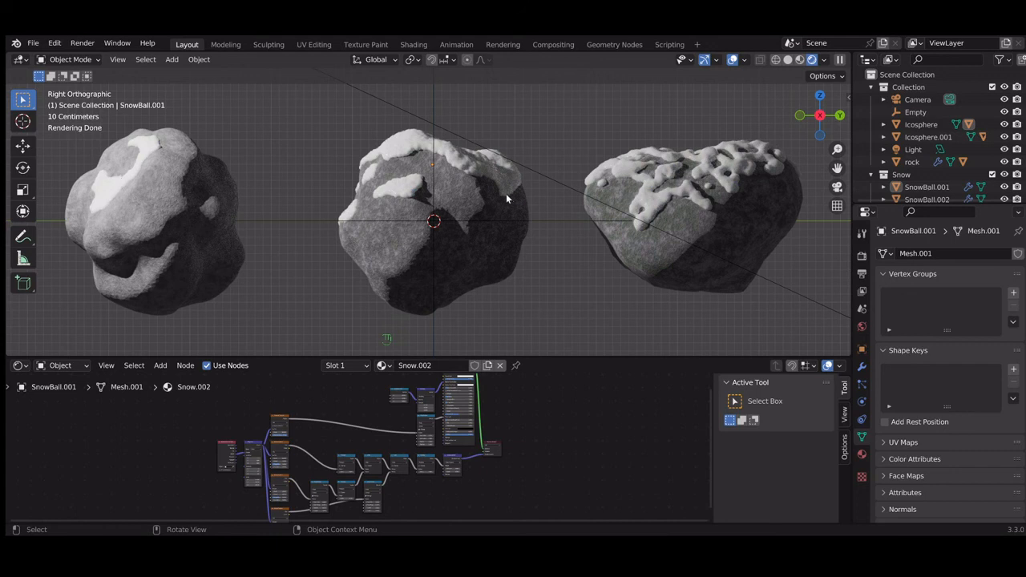
Check the existing camera's view, delete that camera, and add a new one at the origin aligned to the right orthographic view.
key("KP_0")
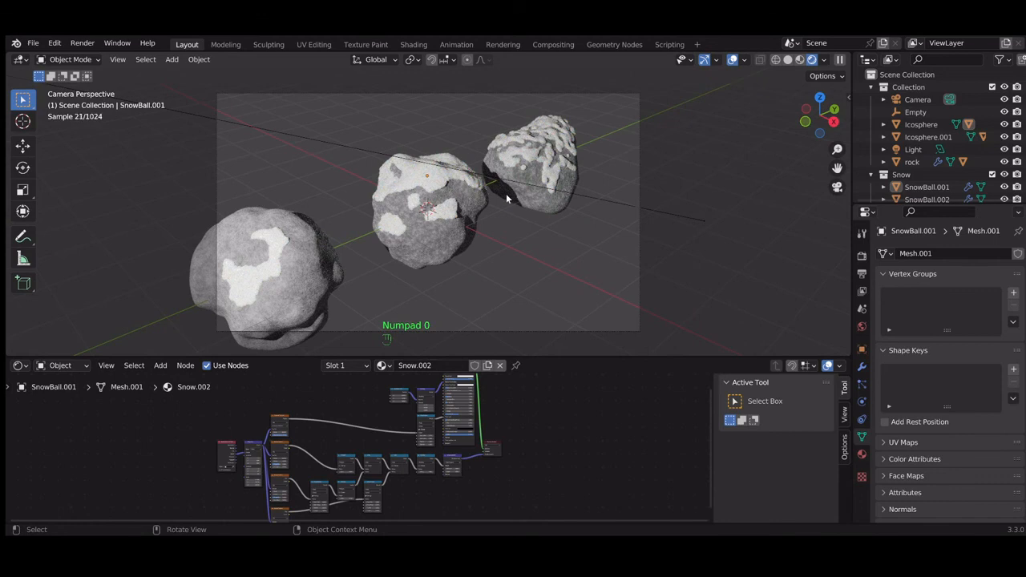
key("KP_0")
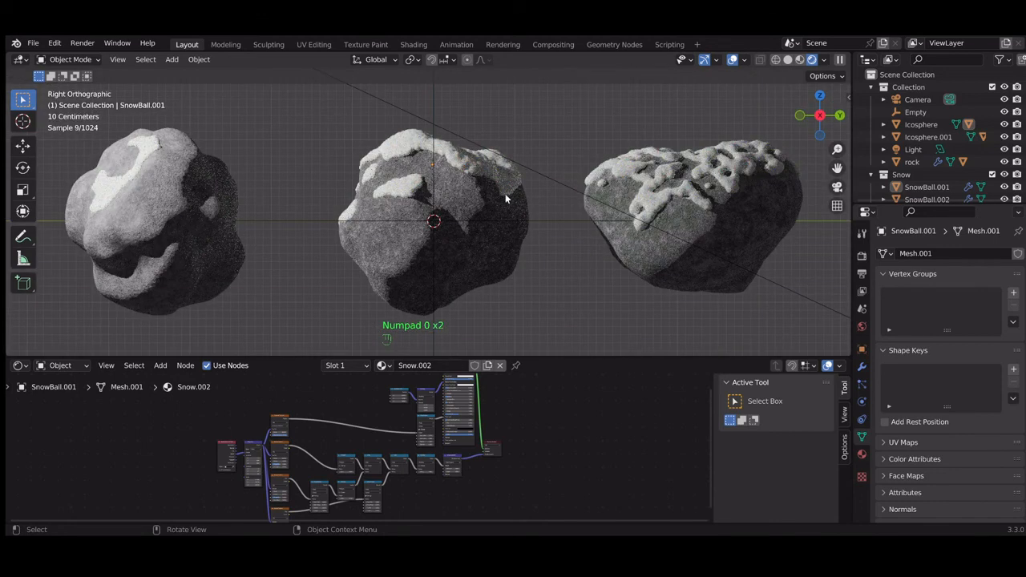
left_click(916, 99)
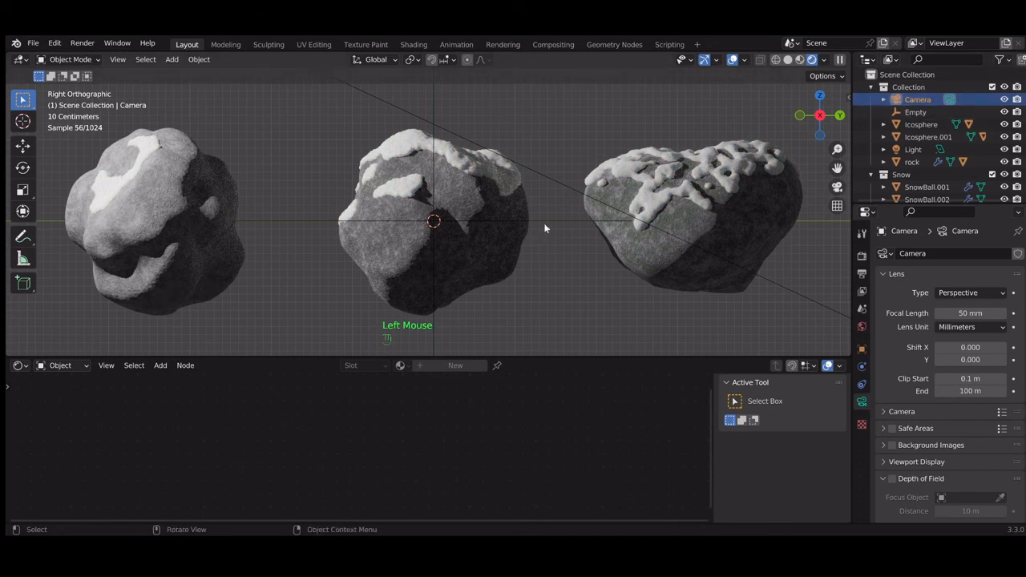
key("Delete")
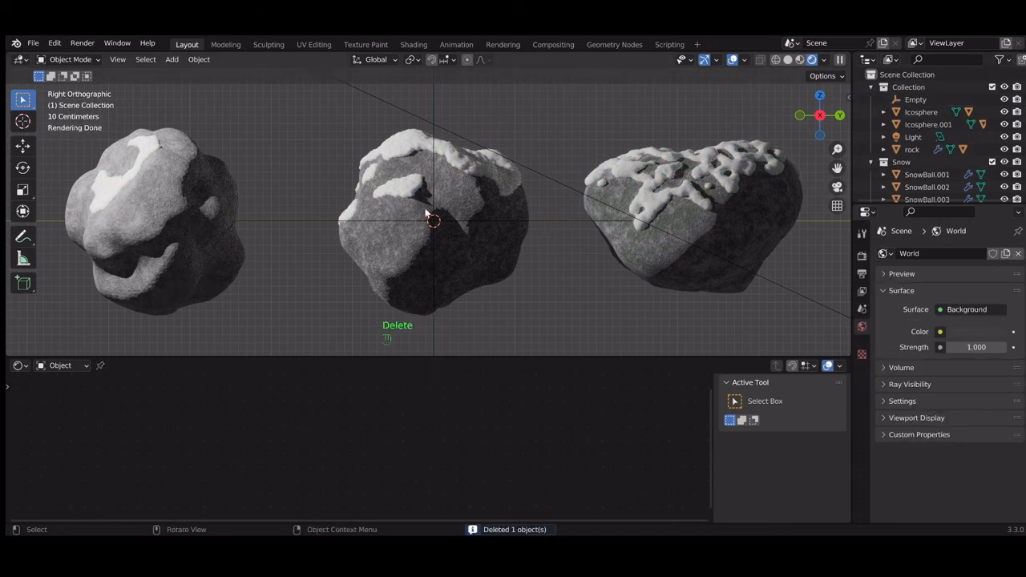
key("shift+a")
mouse_move(422, 145)
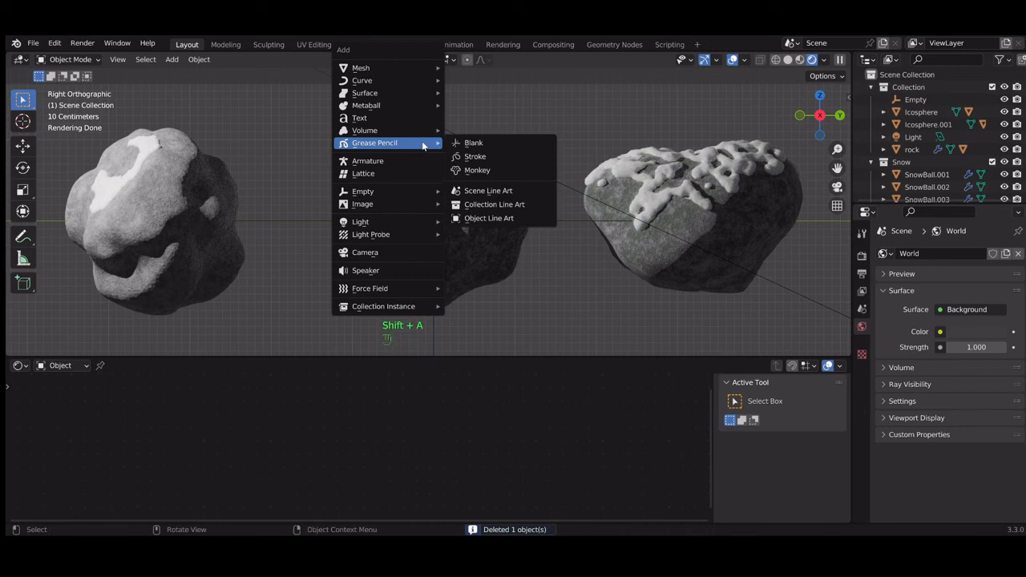
left_click(415, 253)
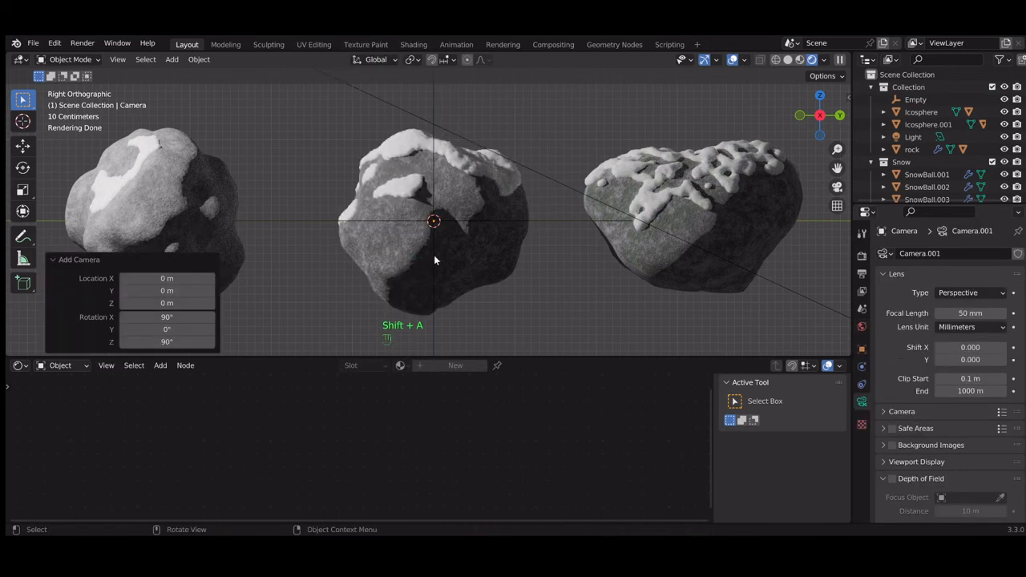
Pull the new camera back along global X by about 6.77 m and another 7.74 m, and check that it frames all three rocks.
key("KP_7")
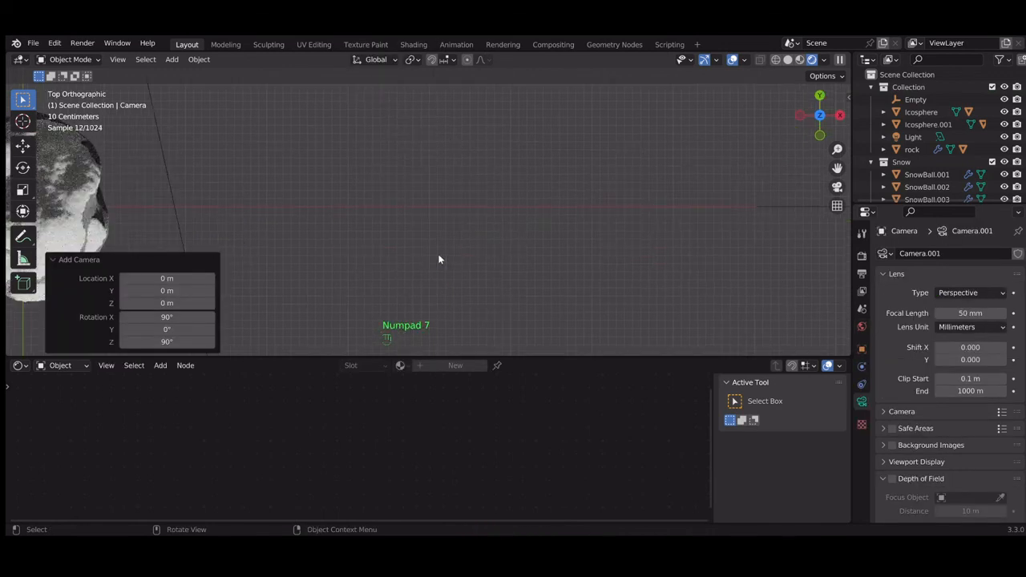
scroll(439, 259, "down", 3)
key("g")
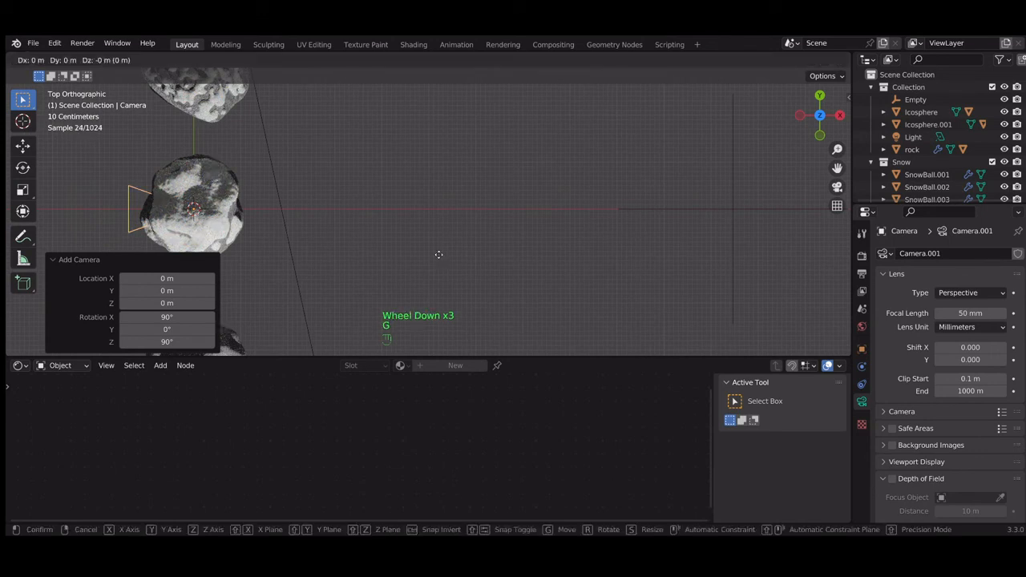
key("x")
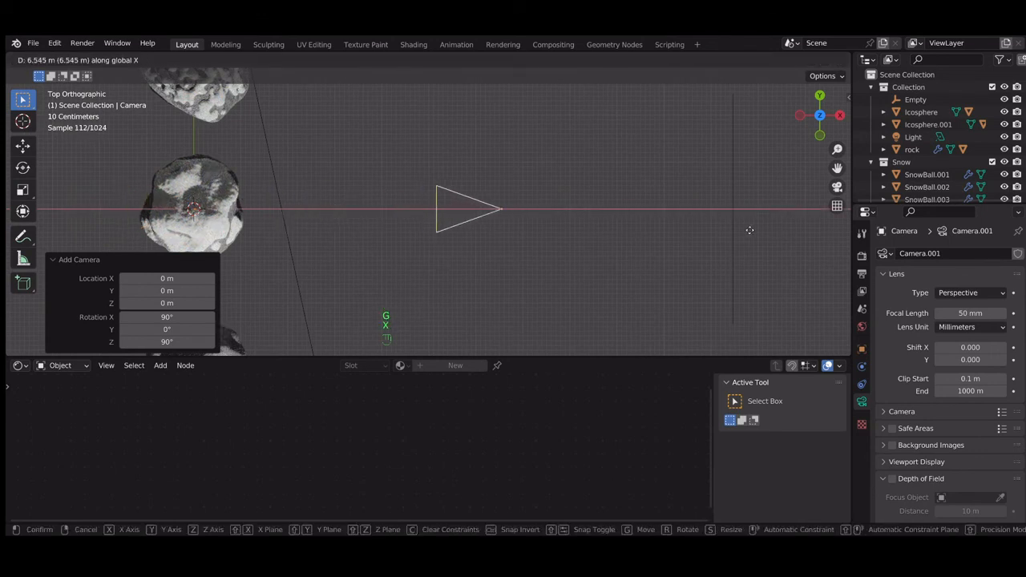
left_click(753, 229)
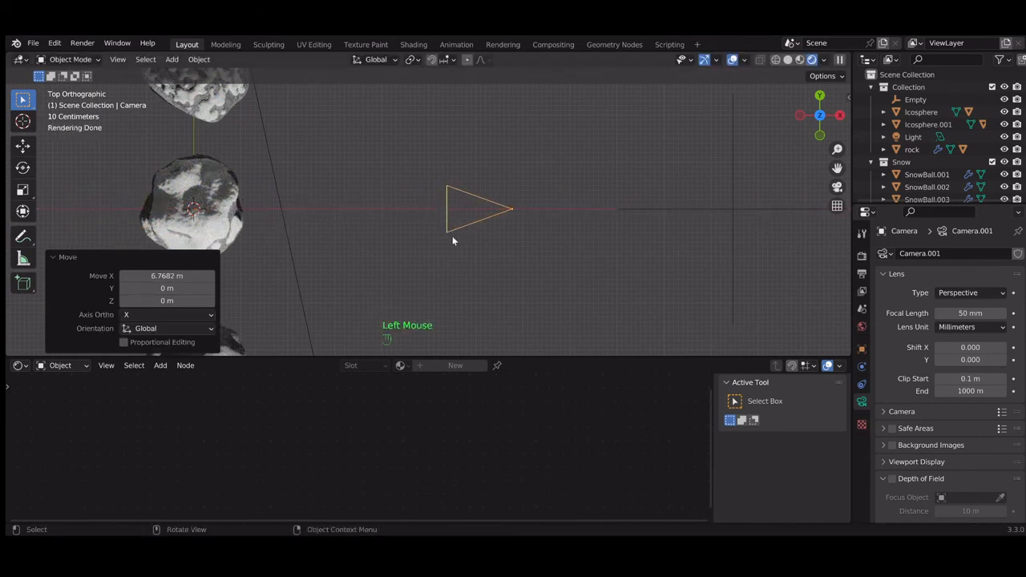
key("g")
key("x")
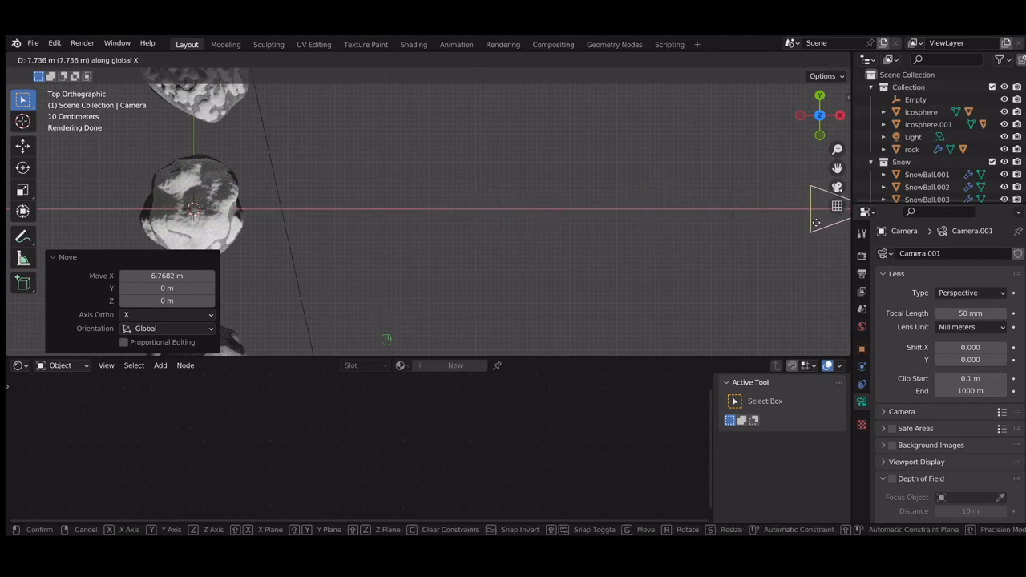
left_click(815, 223)
key("KP_1")
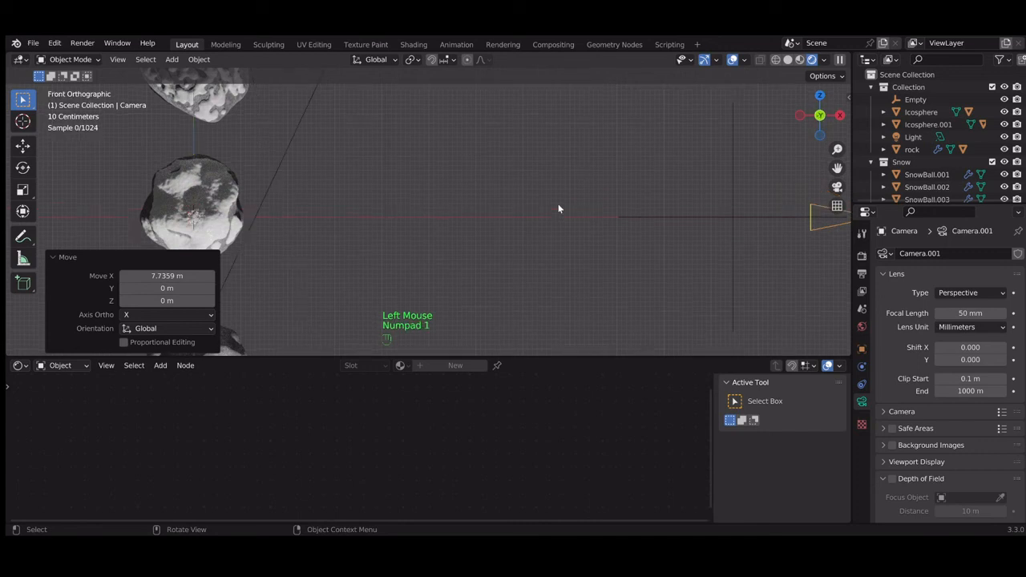
key("KP_3")
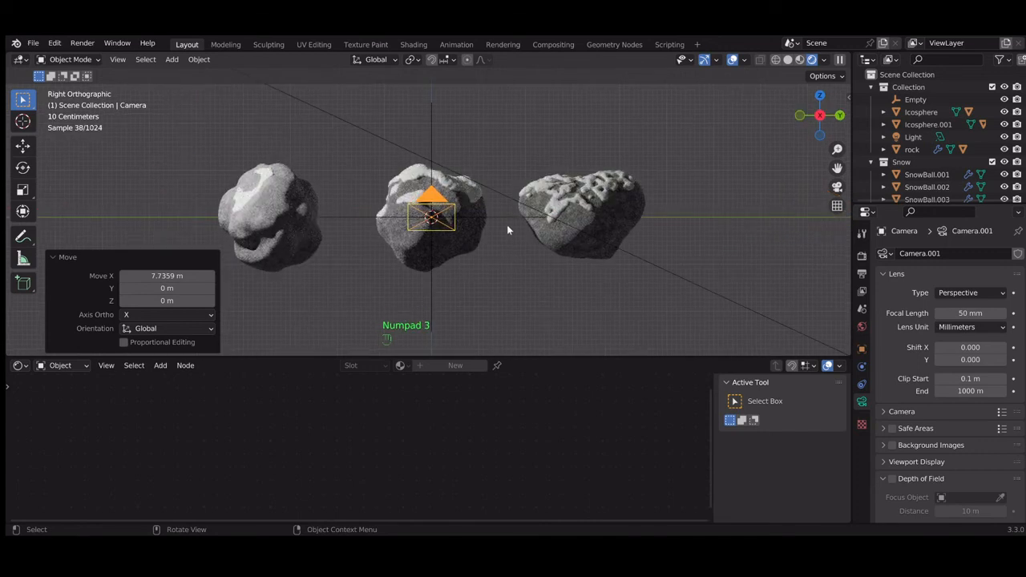
key("KP_0")
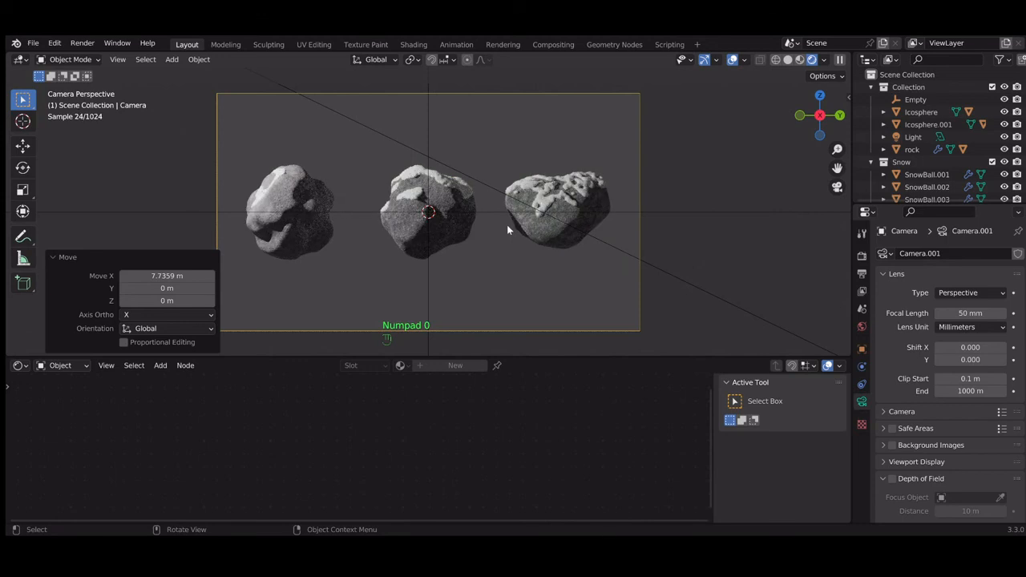
Shrink the shader editor to a thin strip so the 3D viewport's camera view has most of the height.
scroll(507, 226, "up", 3)
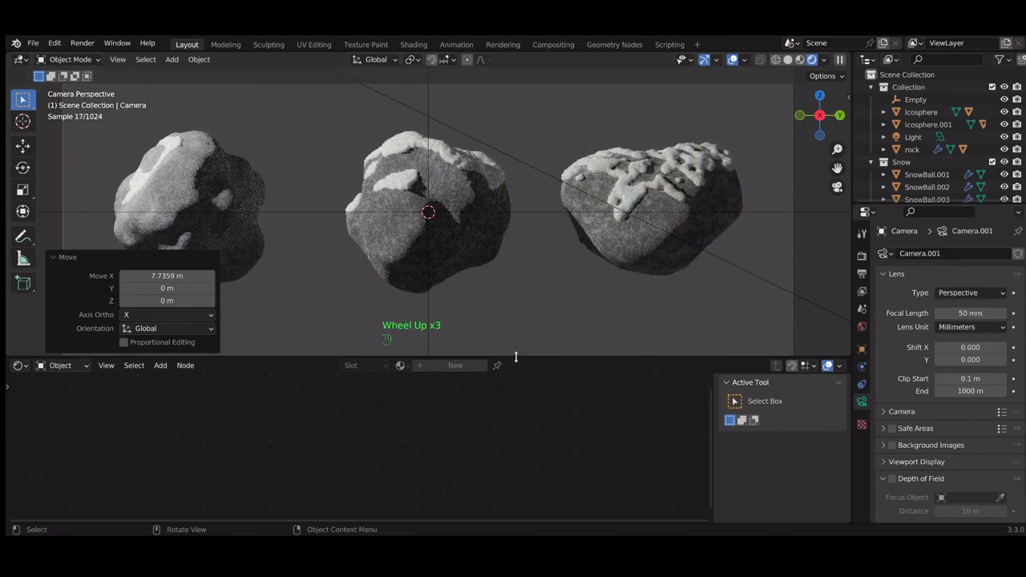
left_click_drag(518, 358, 523, 485)
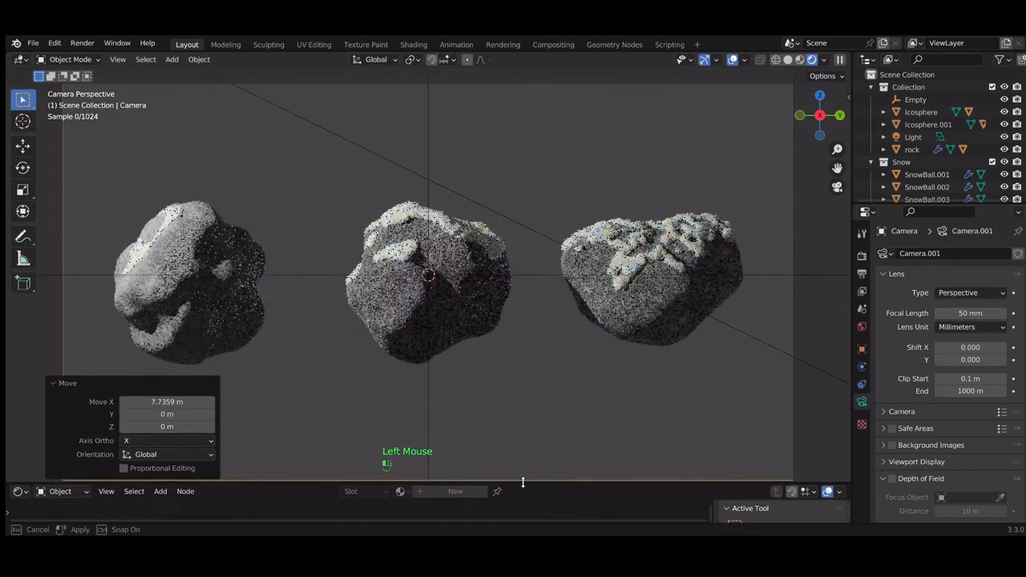
left_click(562, 337)
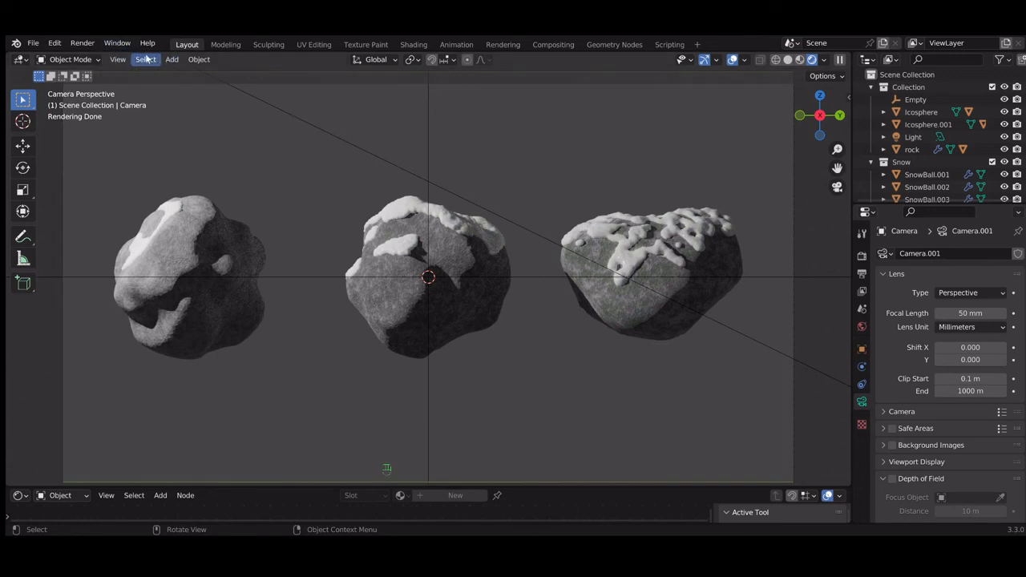
Render the still image from the new camera, and widen and reposition the render window so all three rocks show.
left_click(84, 44)
left_click(109, 59)
left_click_drag(288, 29, 352, 128)
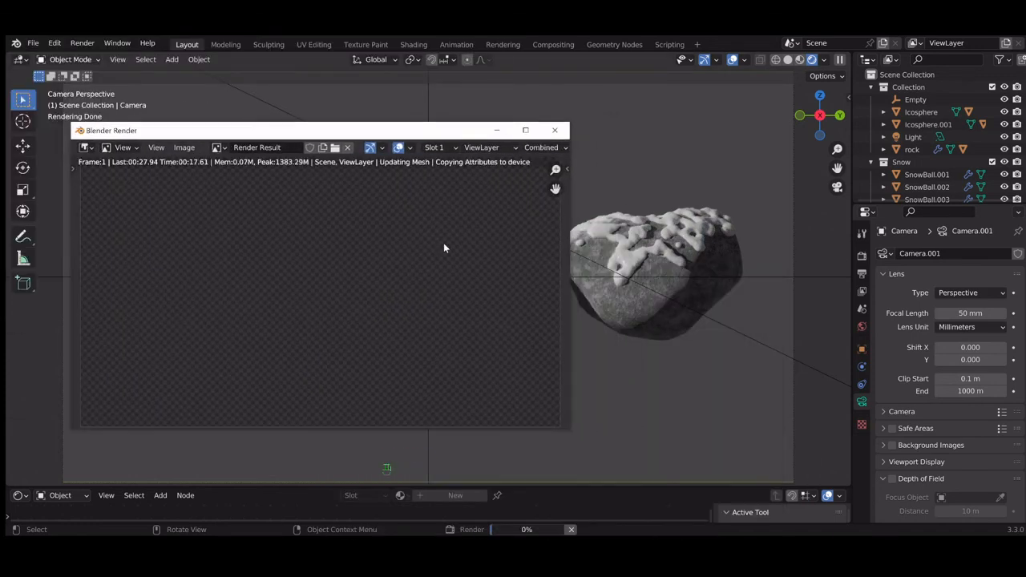
left_click_drag(251, 130, 862, 53)
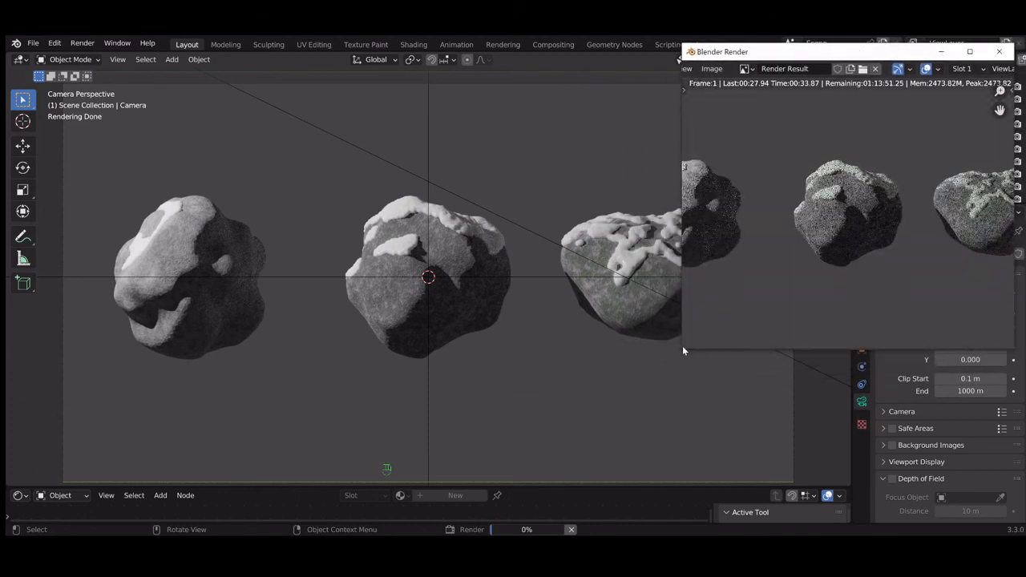
left_click_drag(681, 347, 542, 347)
left_click_drag(713, 55, 469, 135)
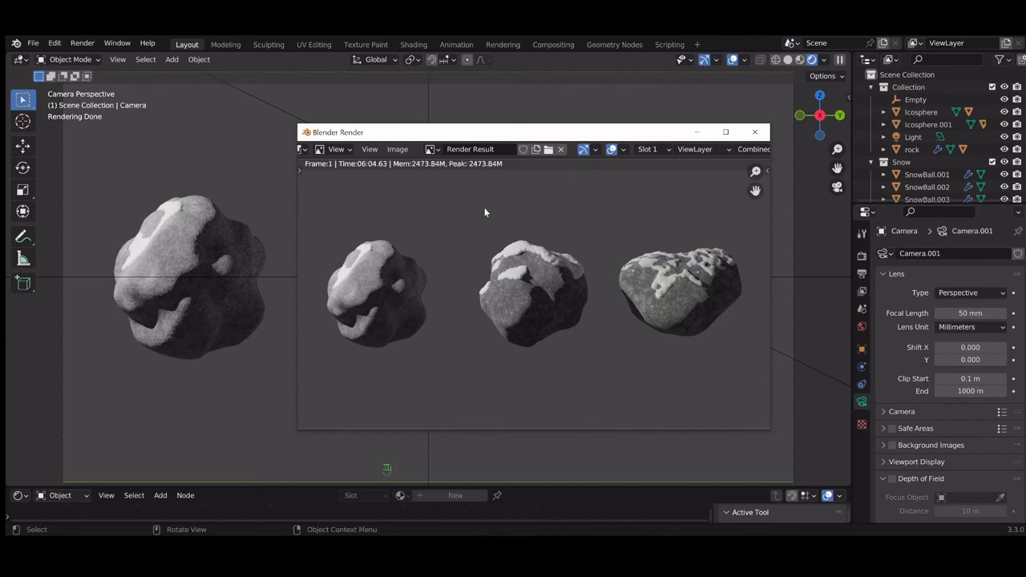
Start saving the finished render of the three snowy rocks as an image file.
left_click(370, 149)
mouse_move(398, 149)
left_click(435, 227)
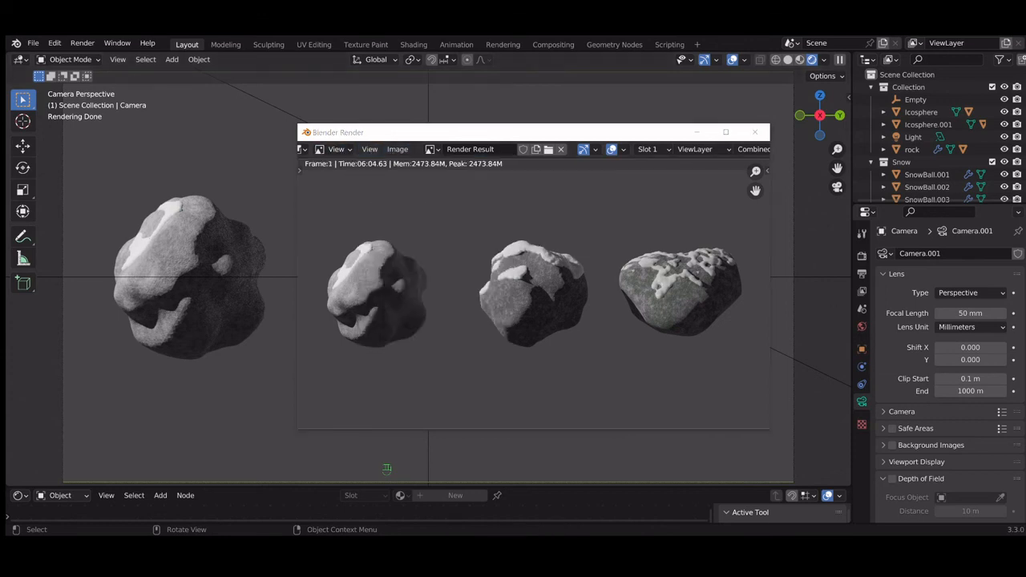